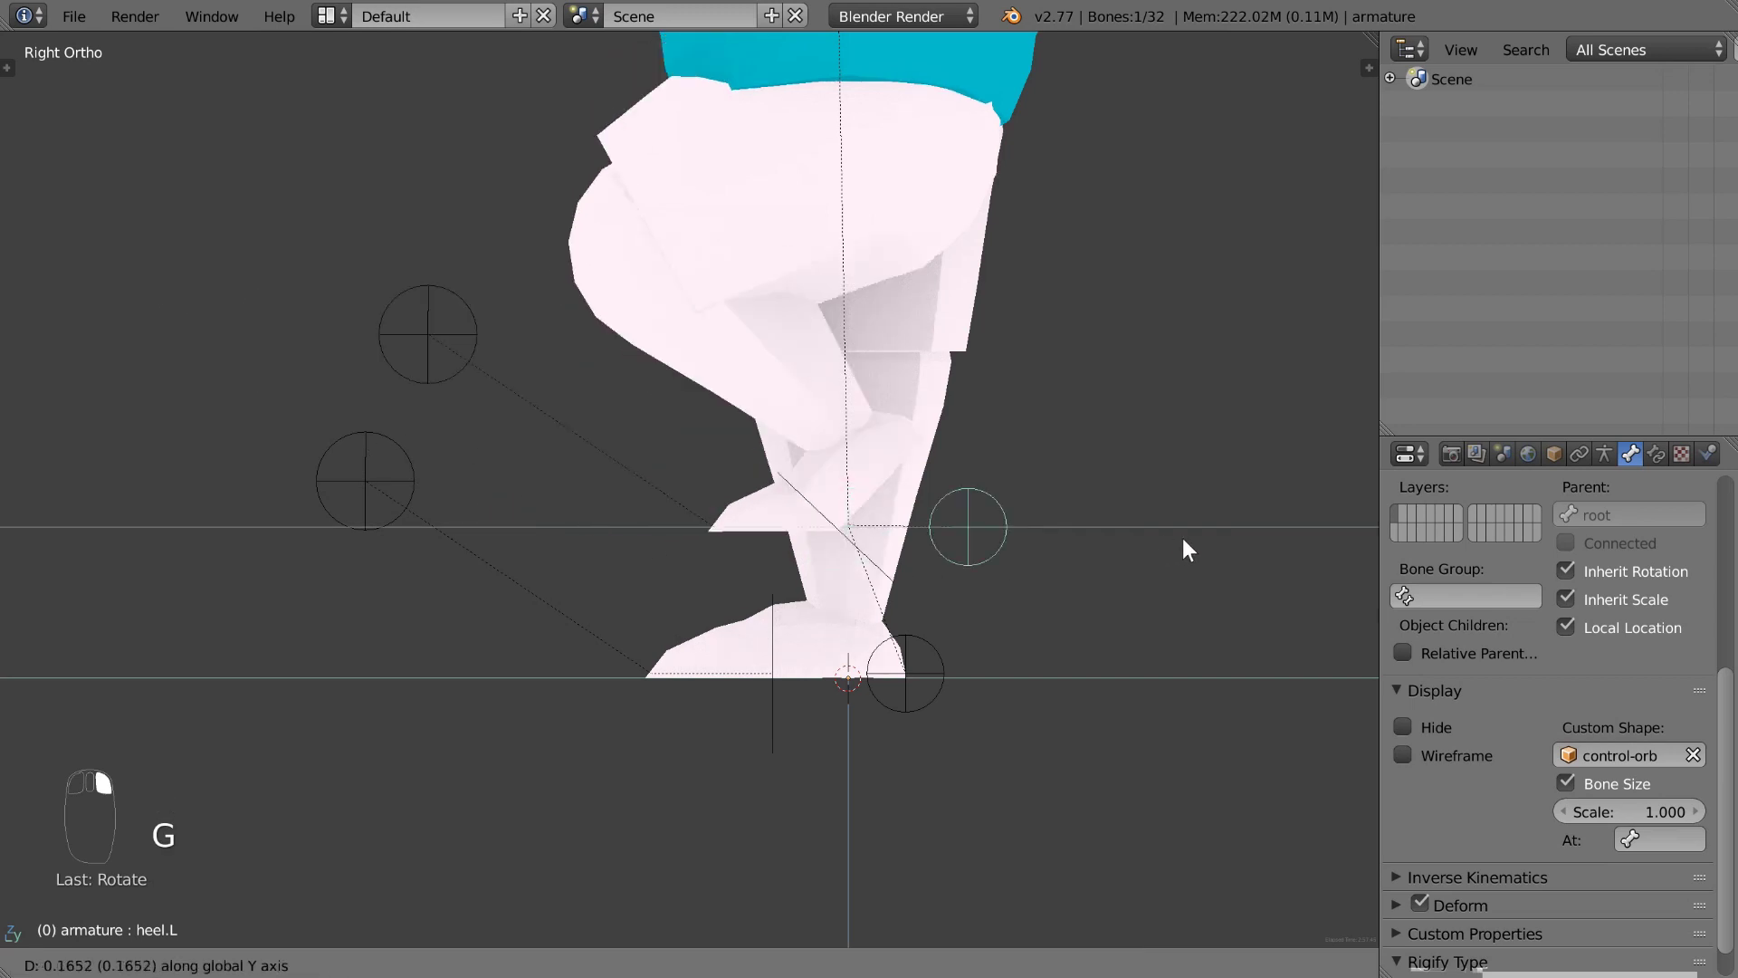
Step: Pose the character rig by moving the left heel and hips controls and rotating the chest bone
{"action": "left_click", "coordinate": [1214, 531]}
{"action": "key", "text": "g"}
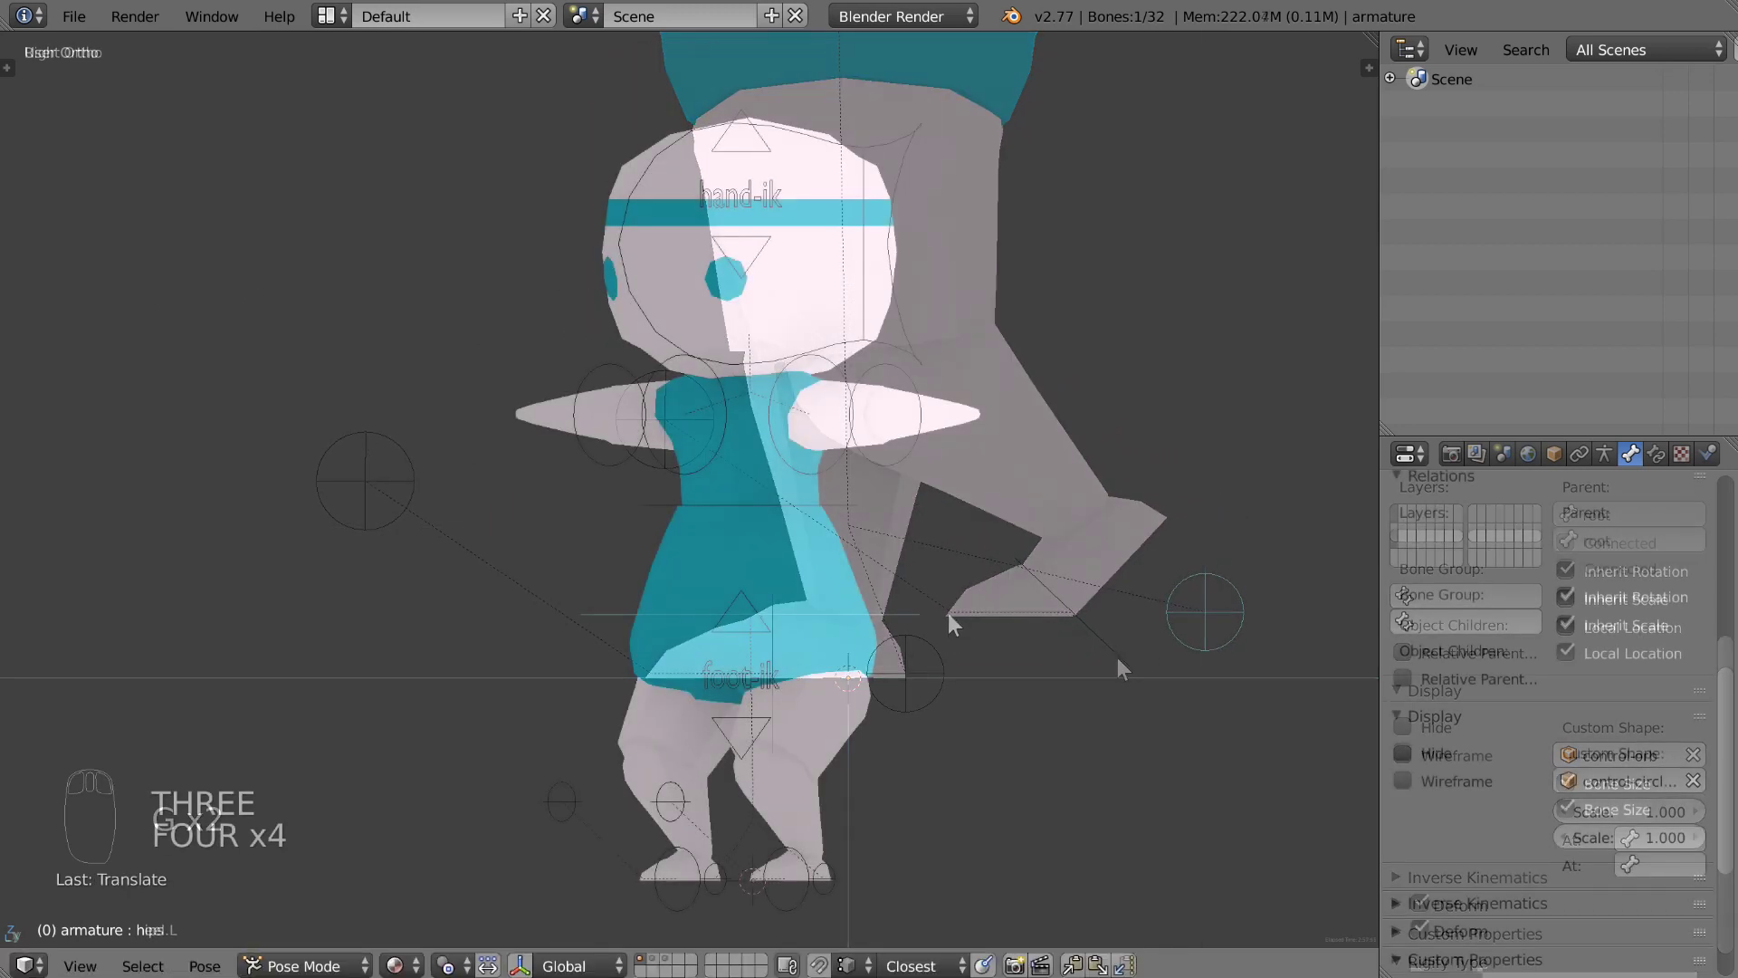
{"action": "key", "text": "g"}
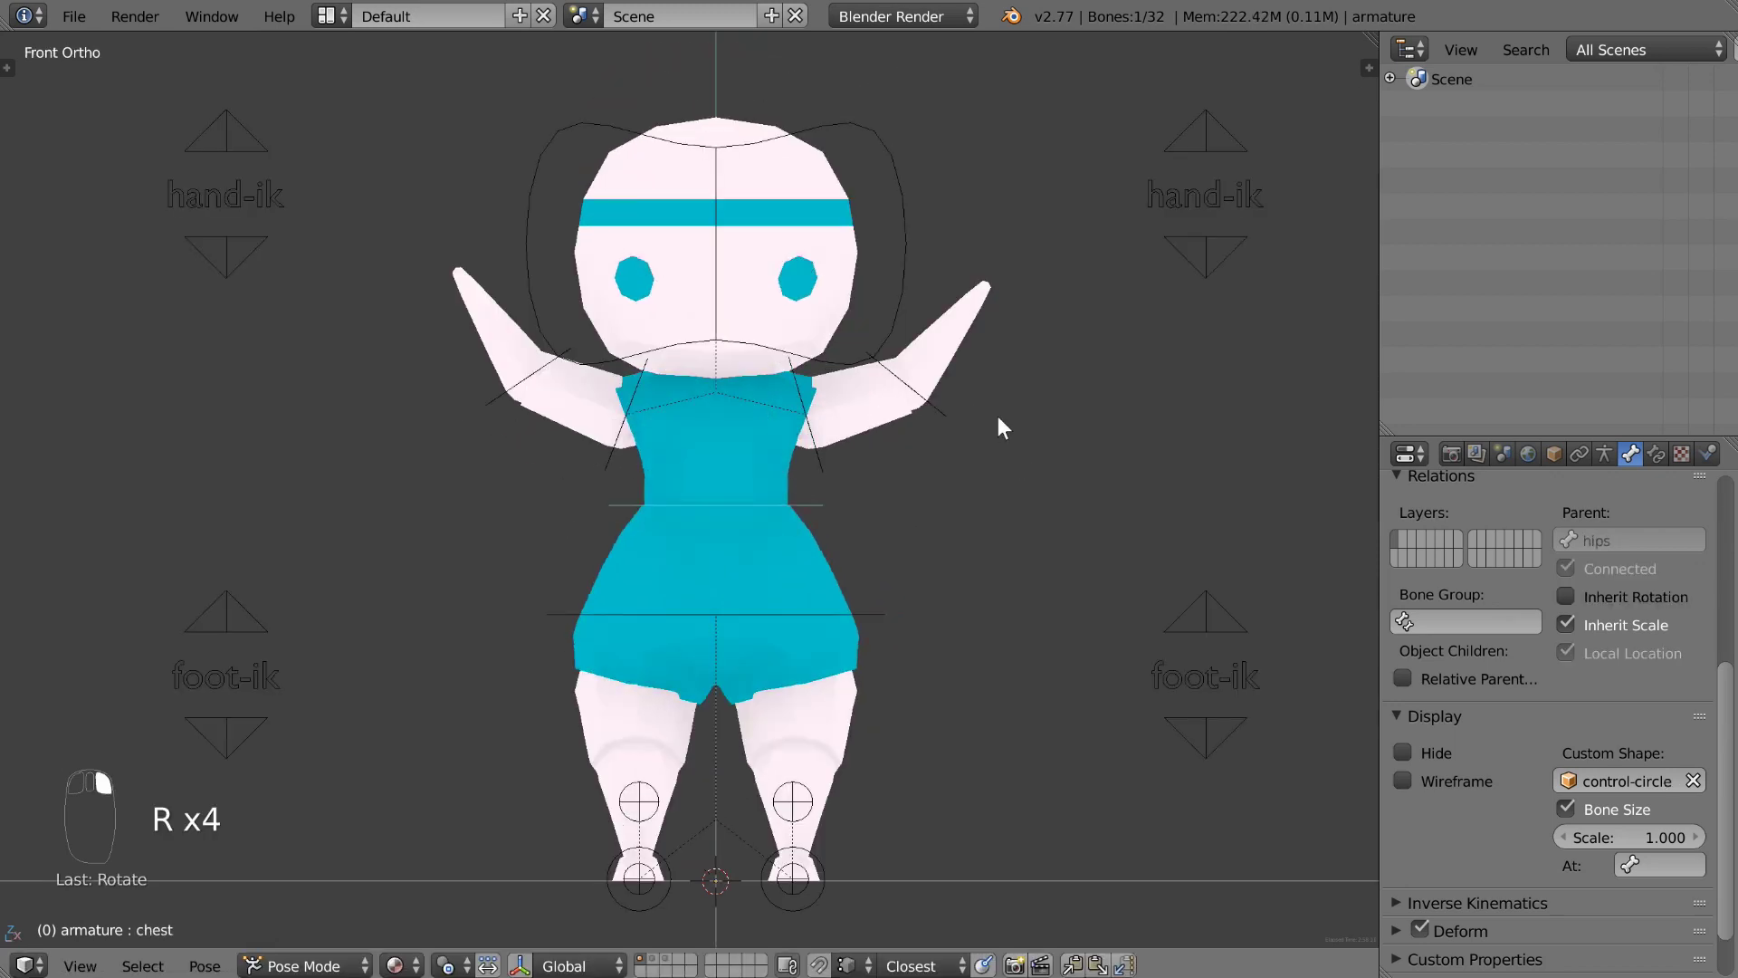
{"action": "key", "text": "r"}
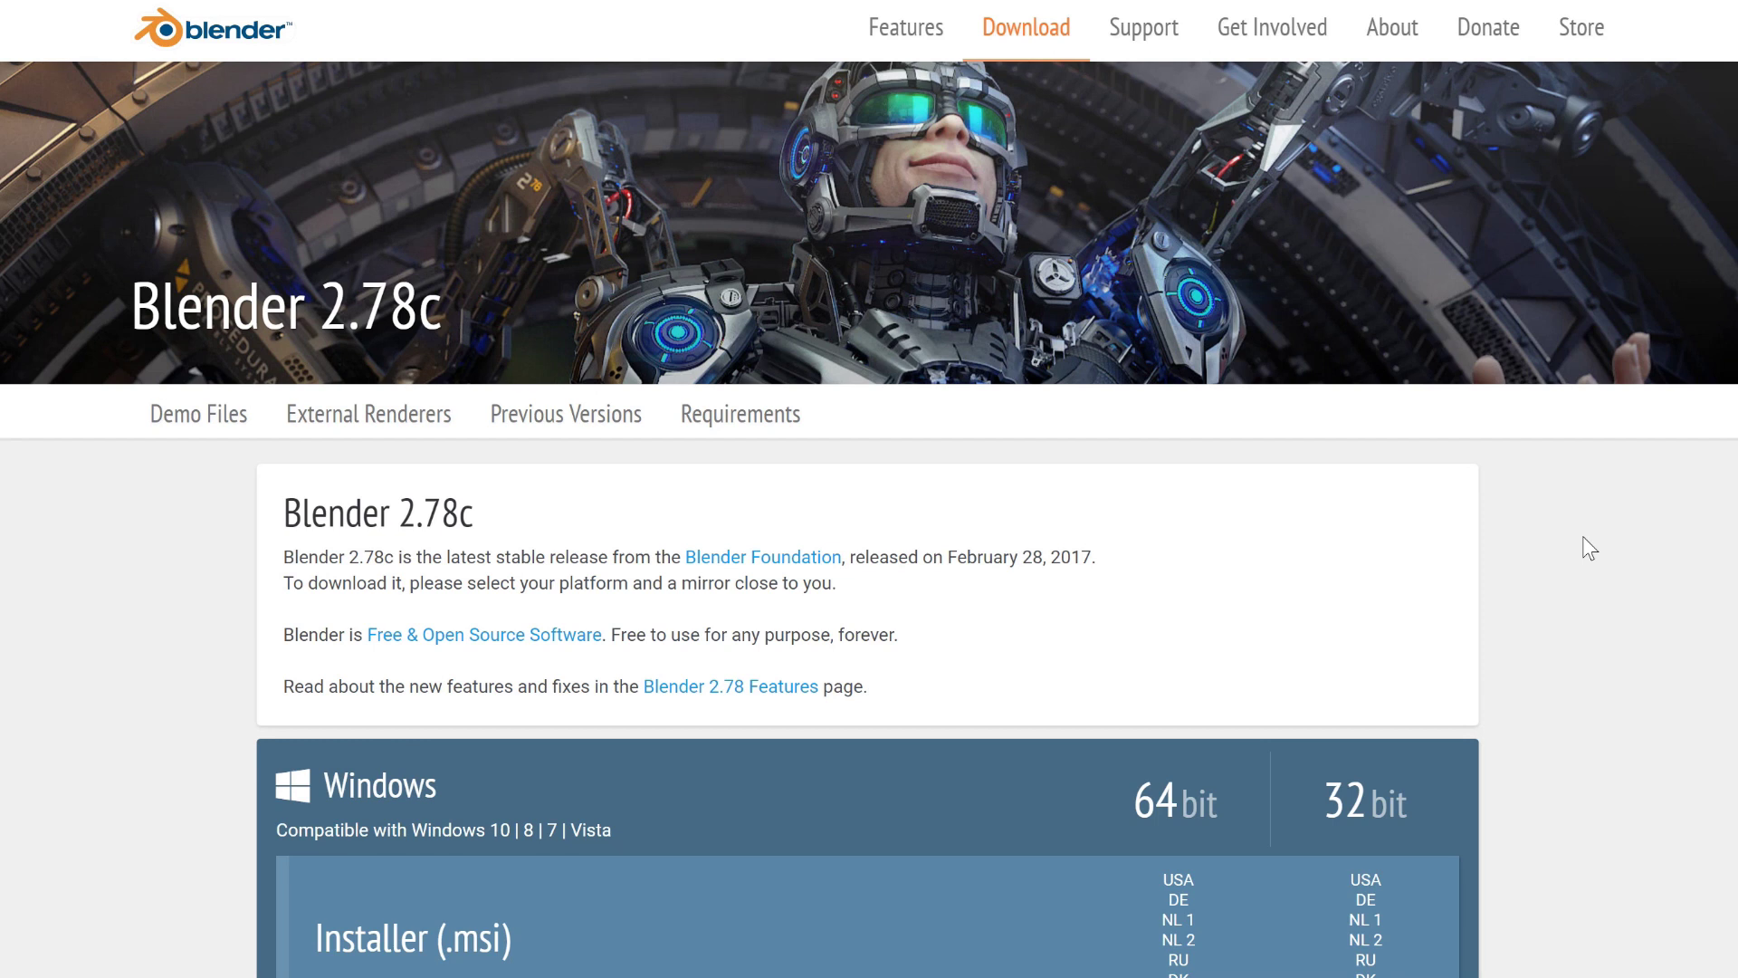
Step: Look through the Blender 2.78c download page's options for Windows, Mac OSX and GNU/Linux
{"action": "scroll", "coordinate": [1583, 537], "scroll_direction": "down", "scroll_amount": 1}
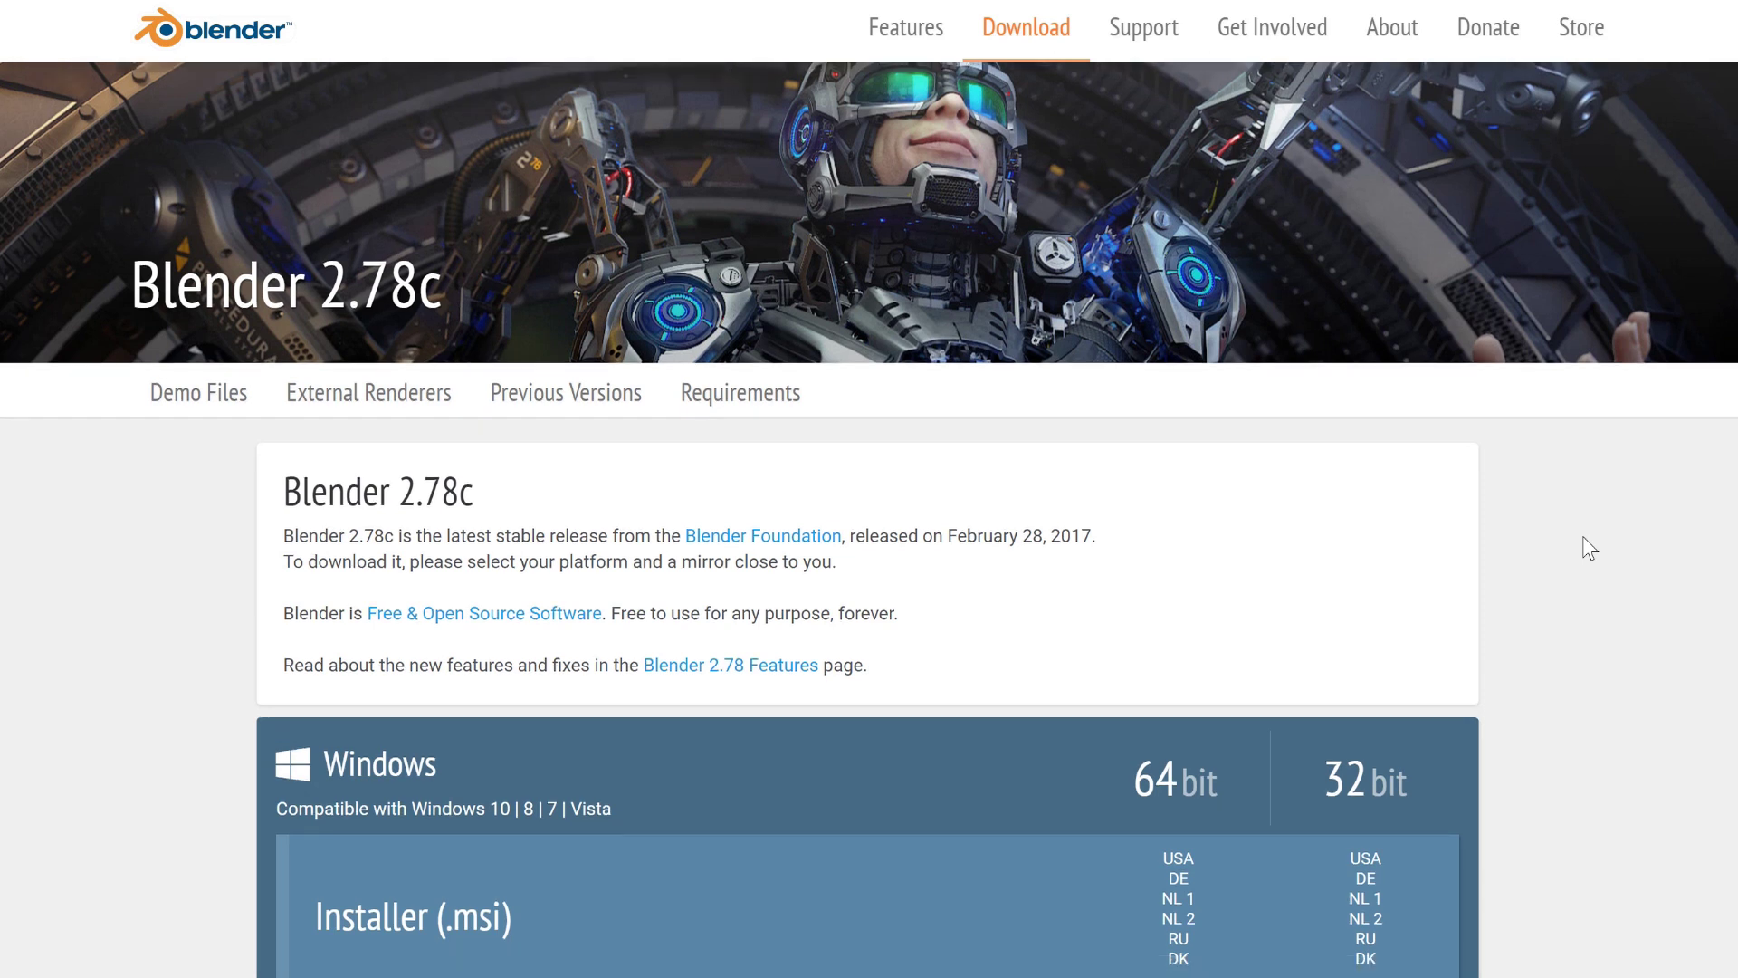
{"action": "scroll", "coordinate": [1583, 537], "scroll_direction": "down", "scroll_amount": 3}
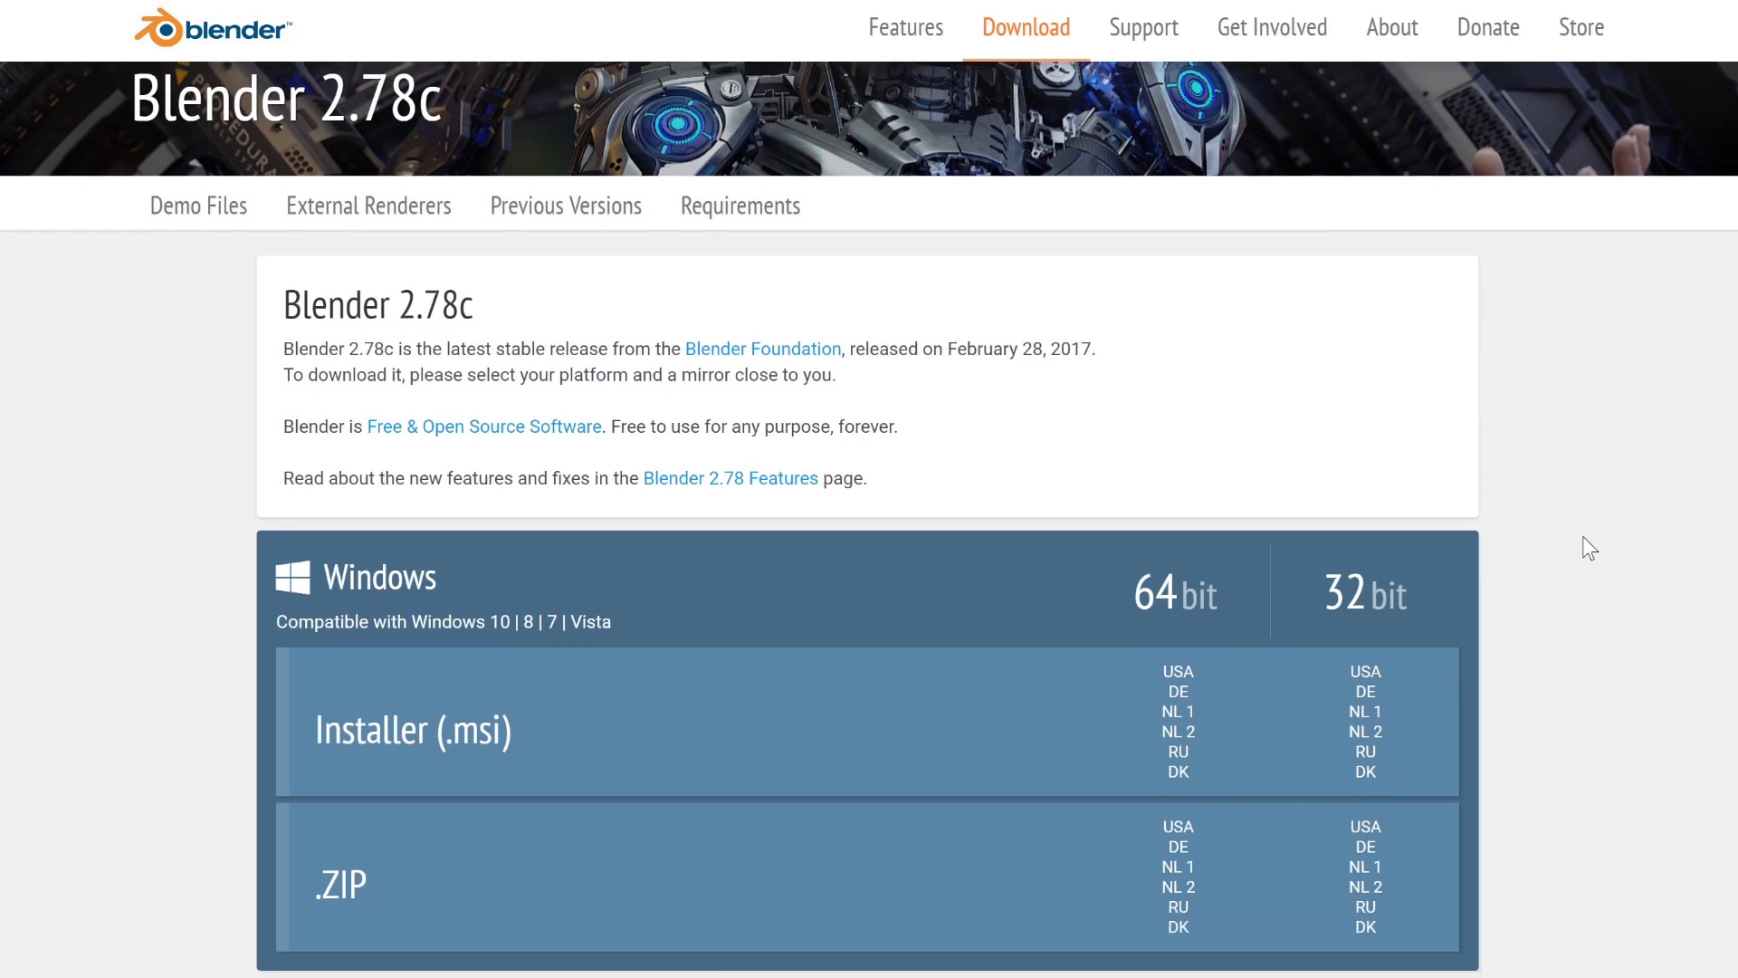
{"action": "scroll", "coordinate": [1583, 537], "scroll_direction": "down", "scroll_amount": 2}
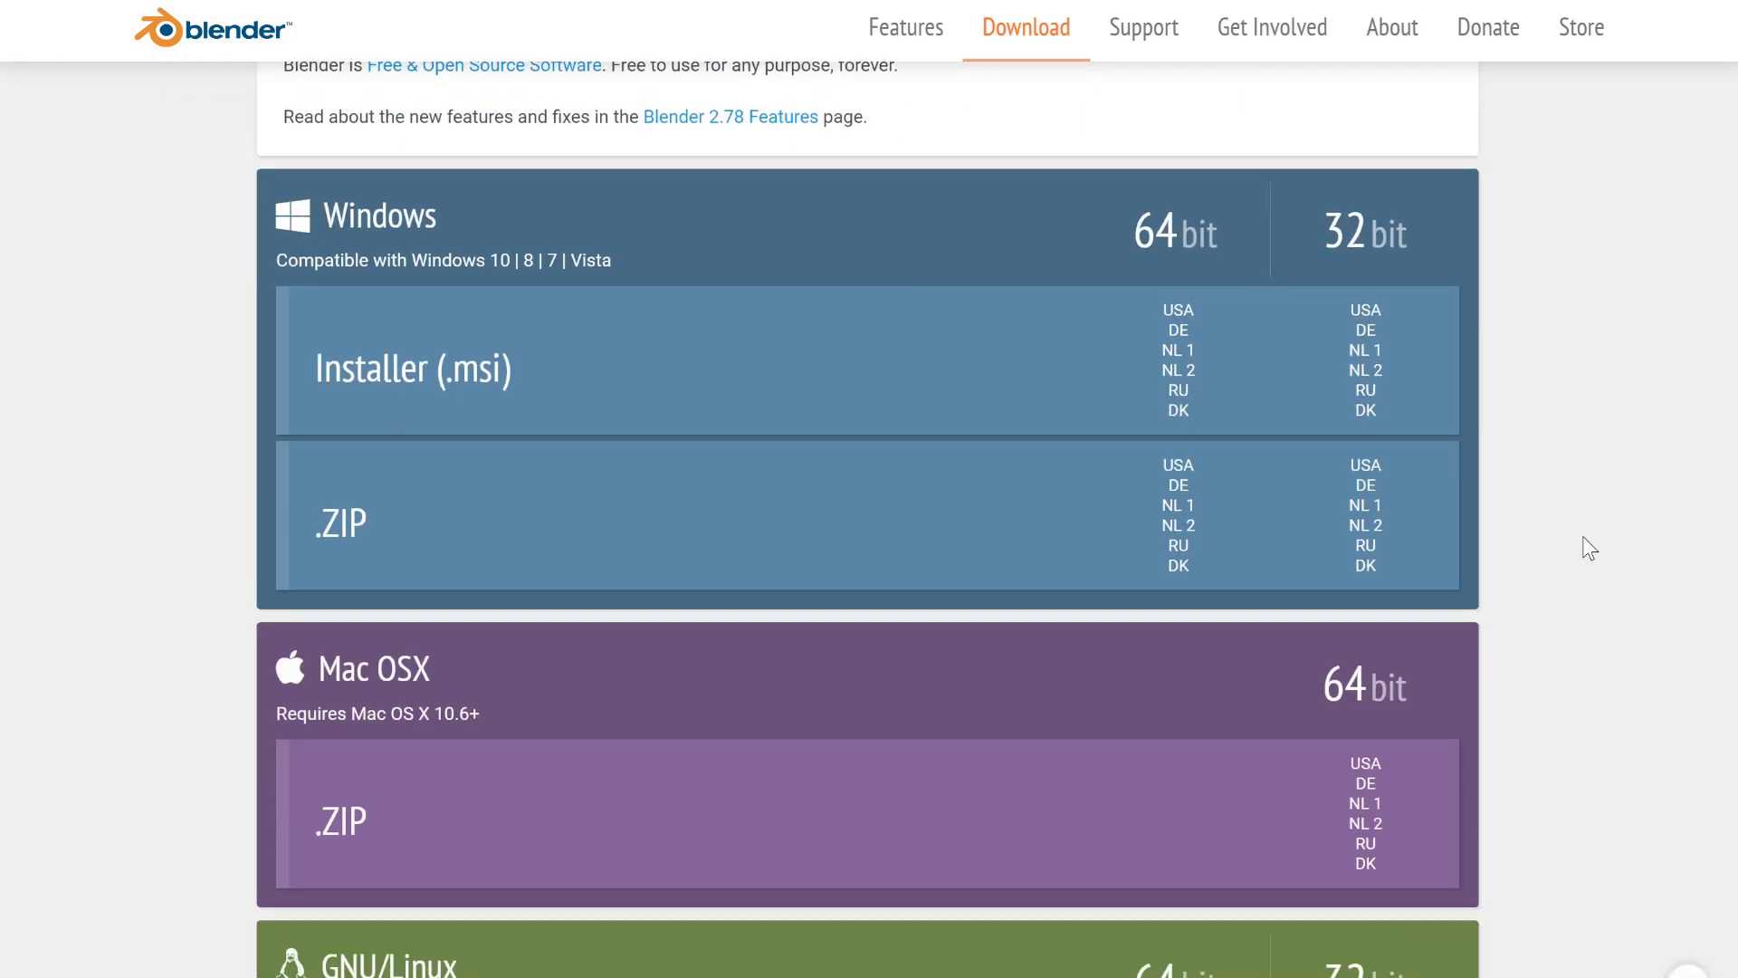
{"action": "scroll", "coordinate": [1583, 536], "scroll_direction": "down", "scroll_amount": 1}
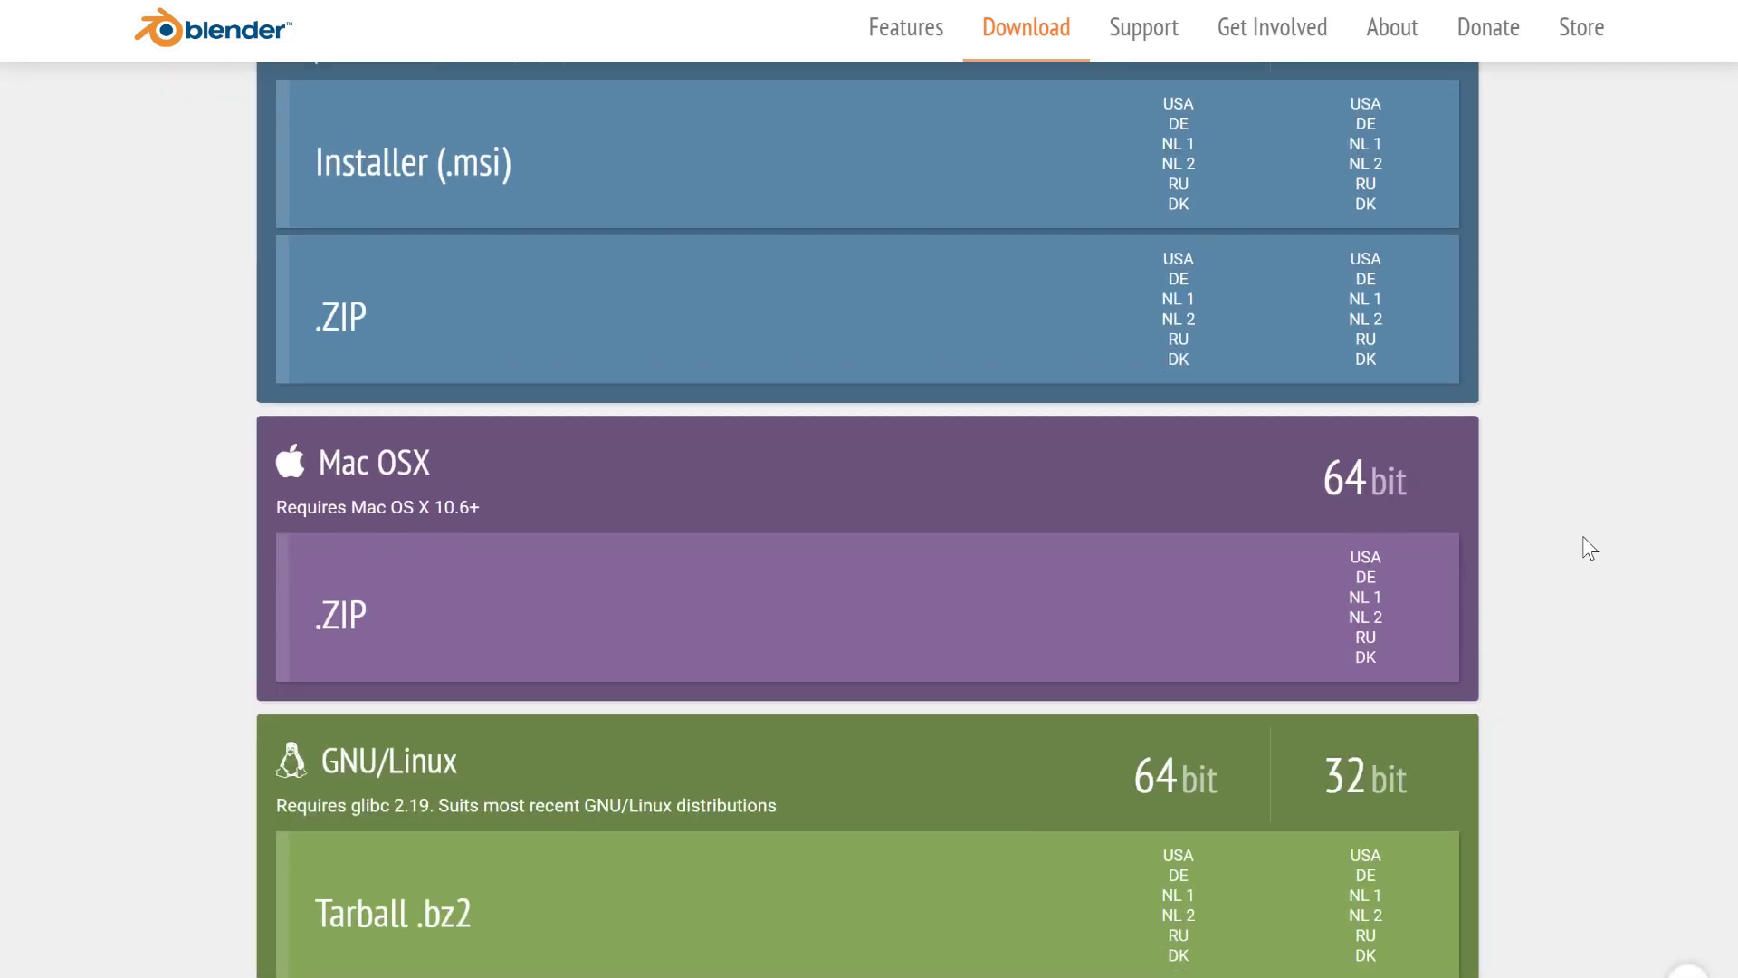
{"action": "scroll", "coordinate": [1582, 536], "scroll_direction": "down", "scroll_amount": 2}
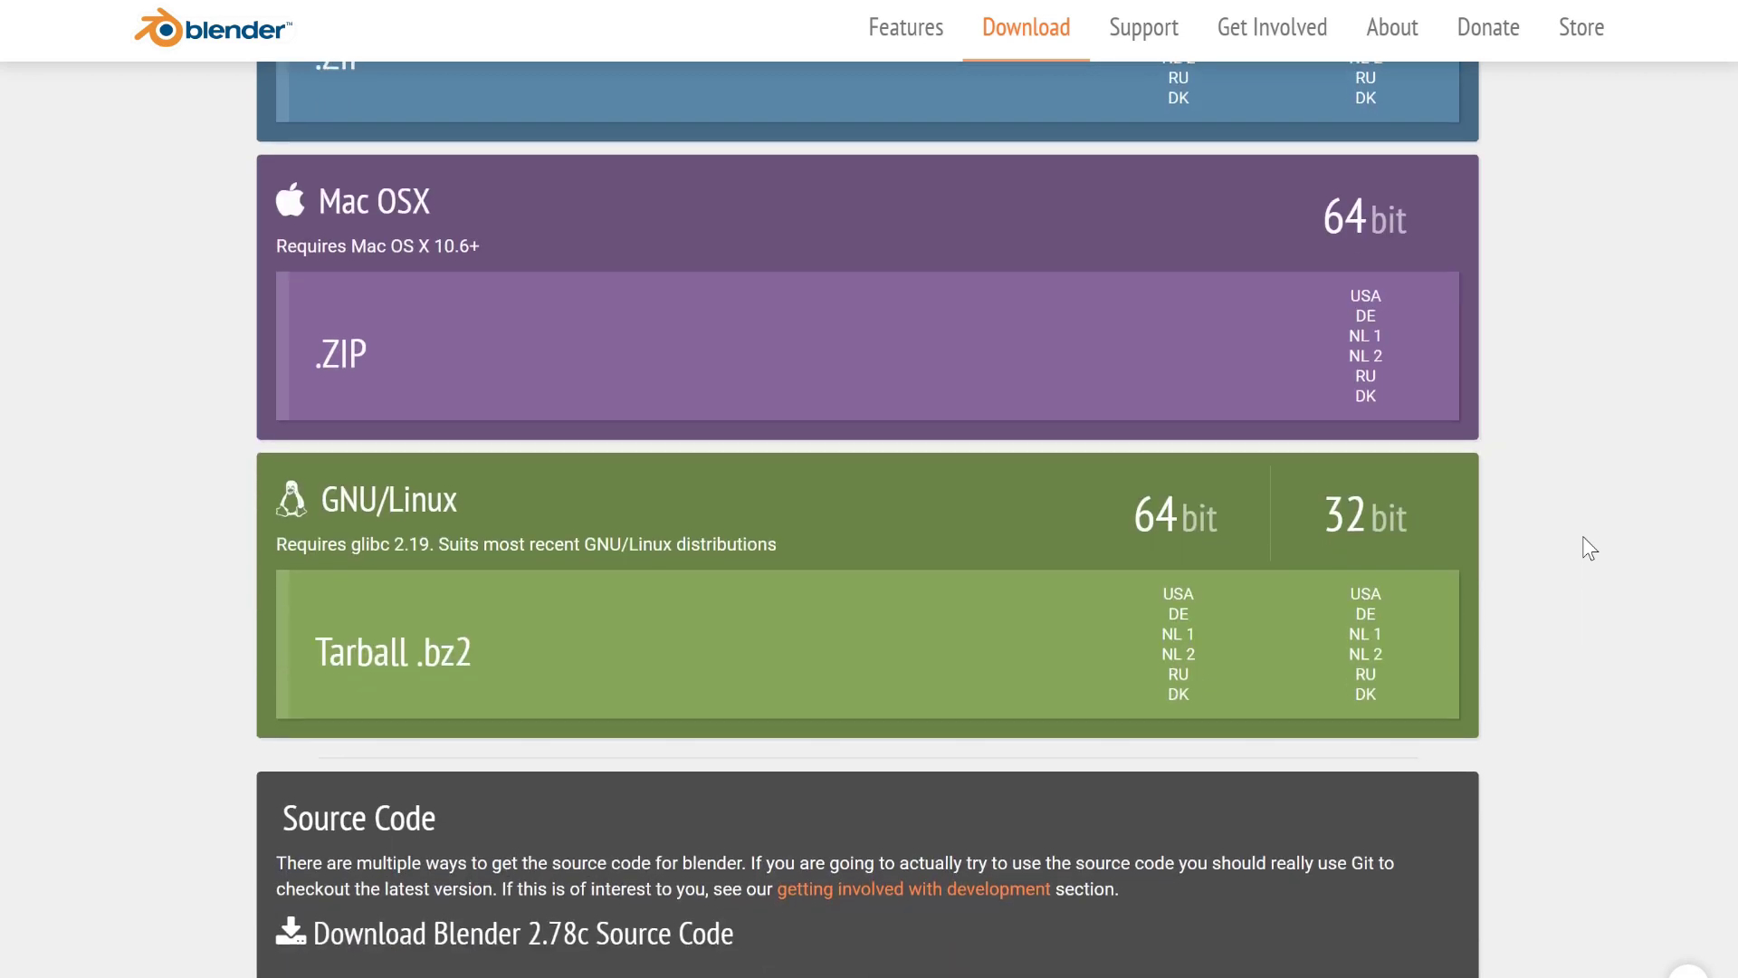
{"action": "scroll", "coordinate": [1582, 536], "scroll_direction": "down", "scroll_amount": 2}
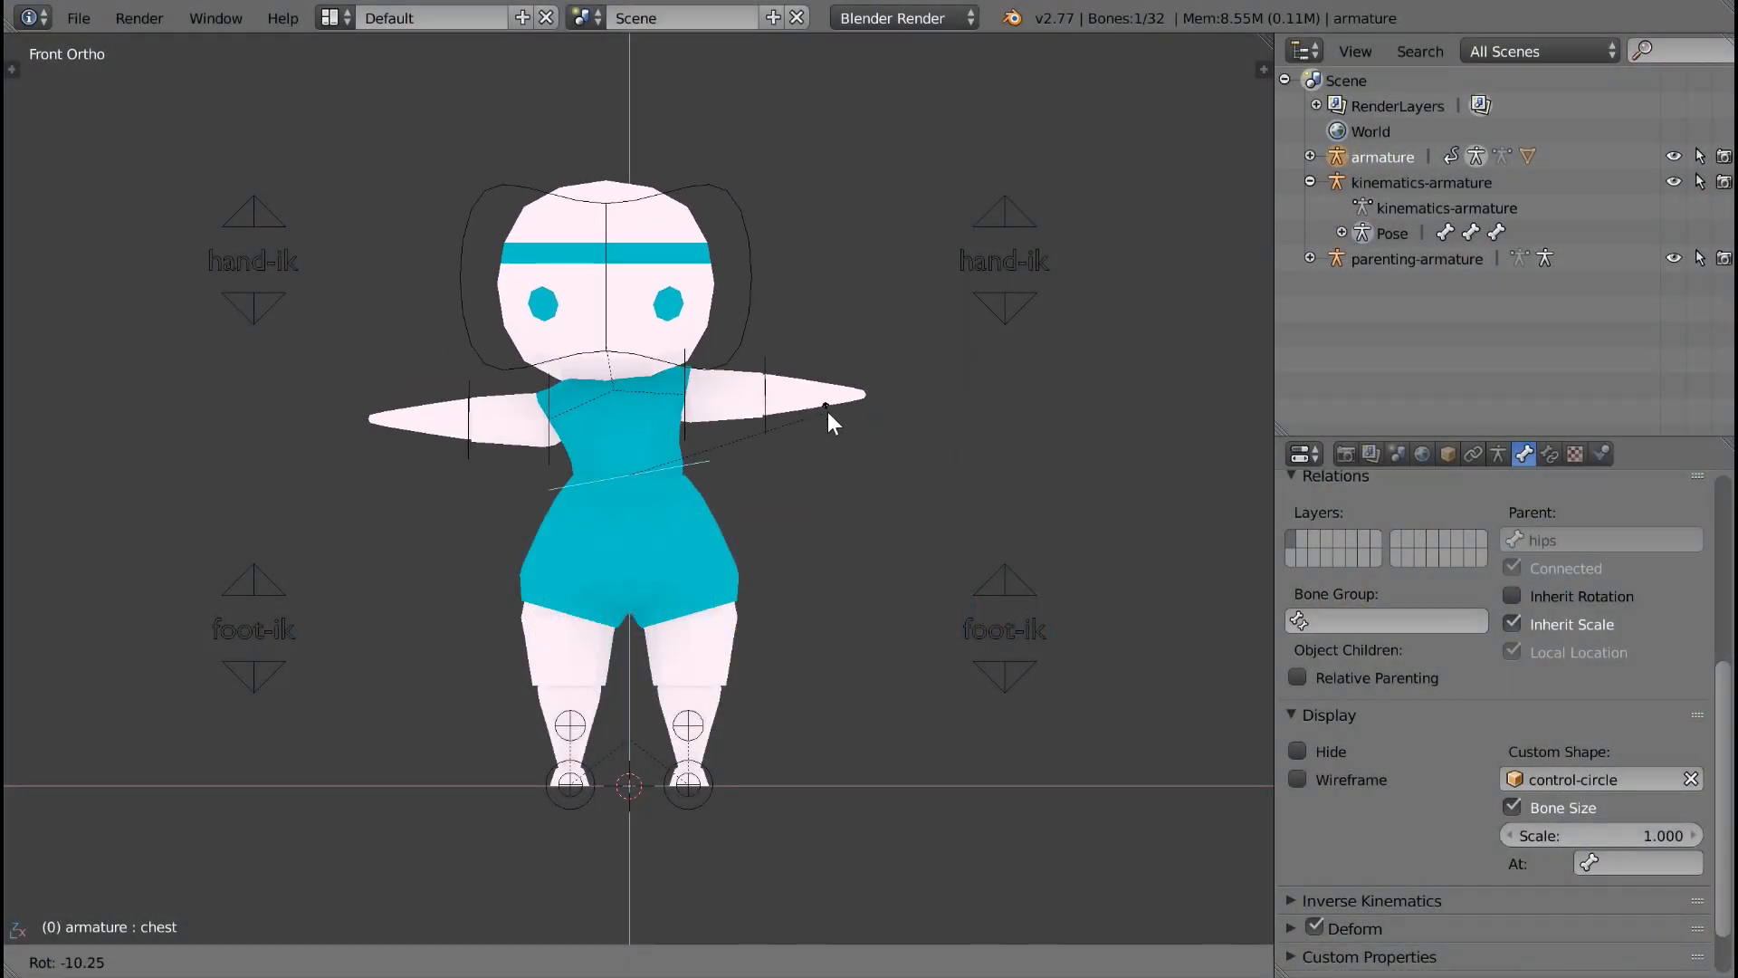
Step: Try rotating the chest and left forearm bones of the character rig
{"action": "right_click", "coordinate": [828, 411]}
{"action": "right_click", "coordinate": [827, 411]}
{"action": "key", "text": "r"}
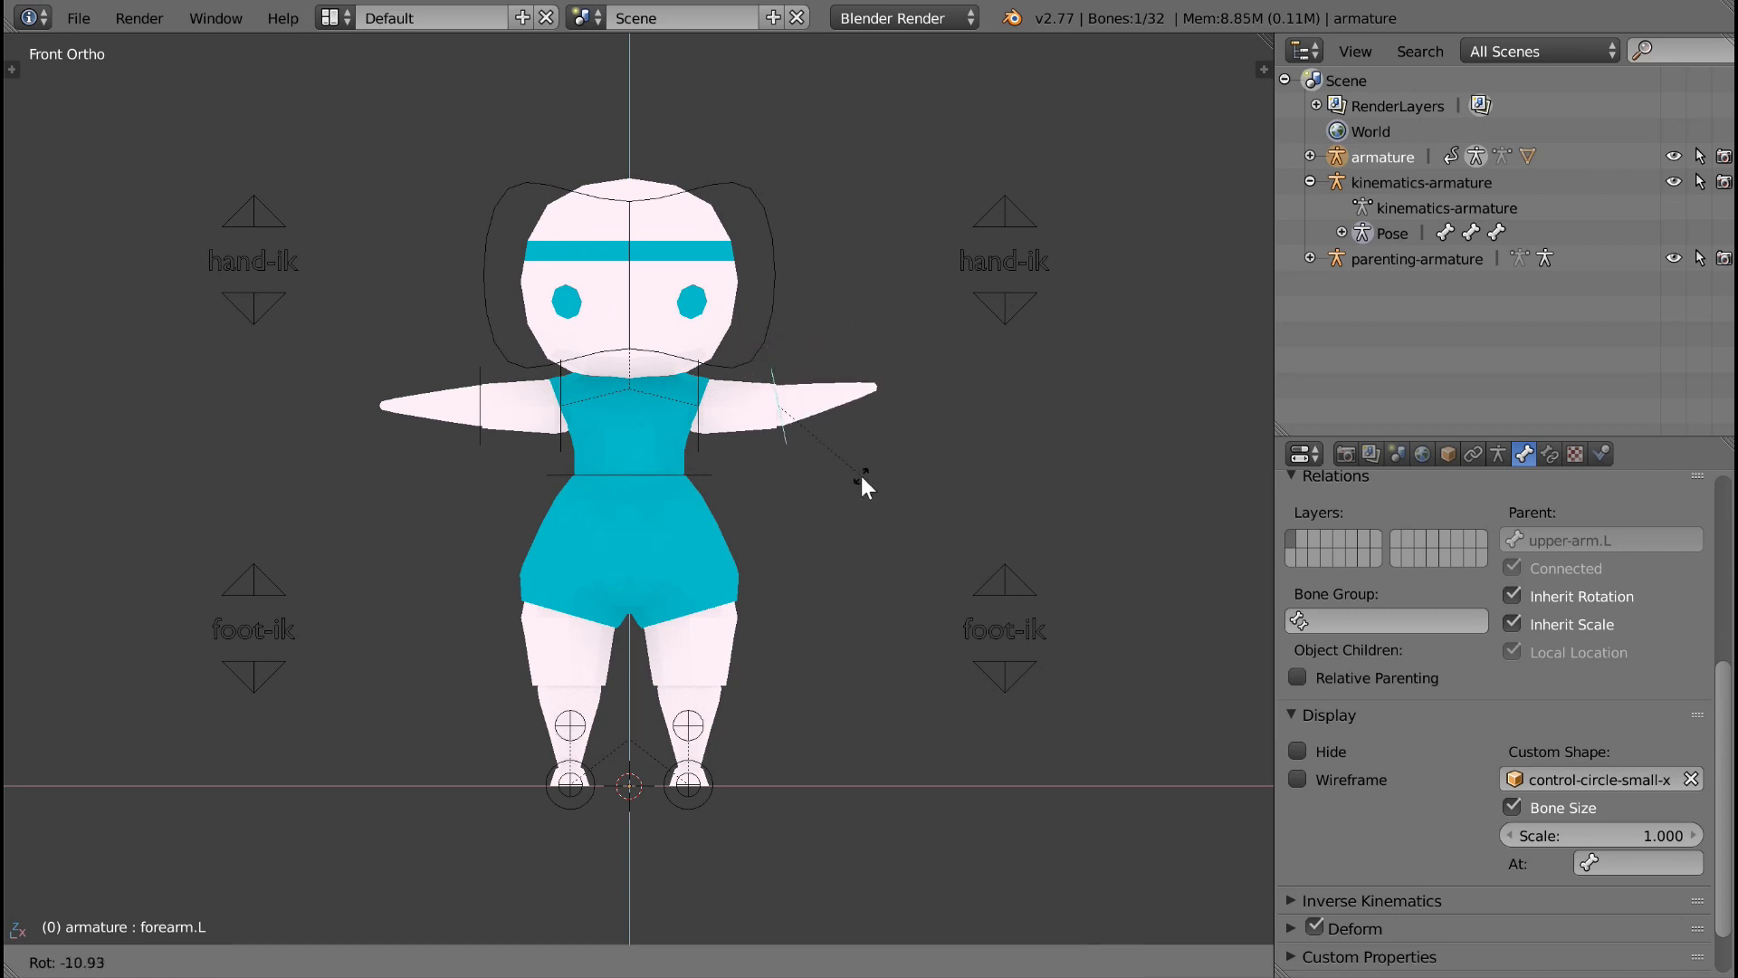
{"action": "right_click", "coordinate": [861, 477]}
Step: Put the character's armature into Edit Mode and examine its bone structure
{"action": "key", "text": "a"}
{"action": "key", "text": "a"}
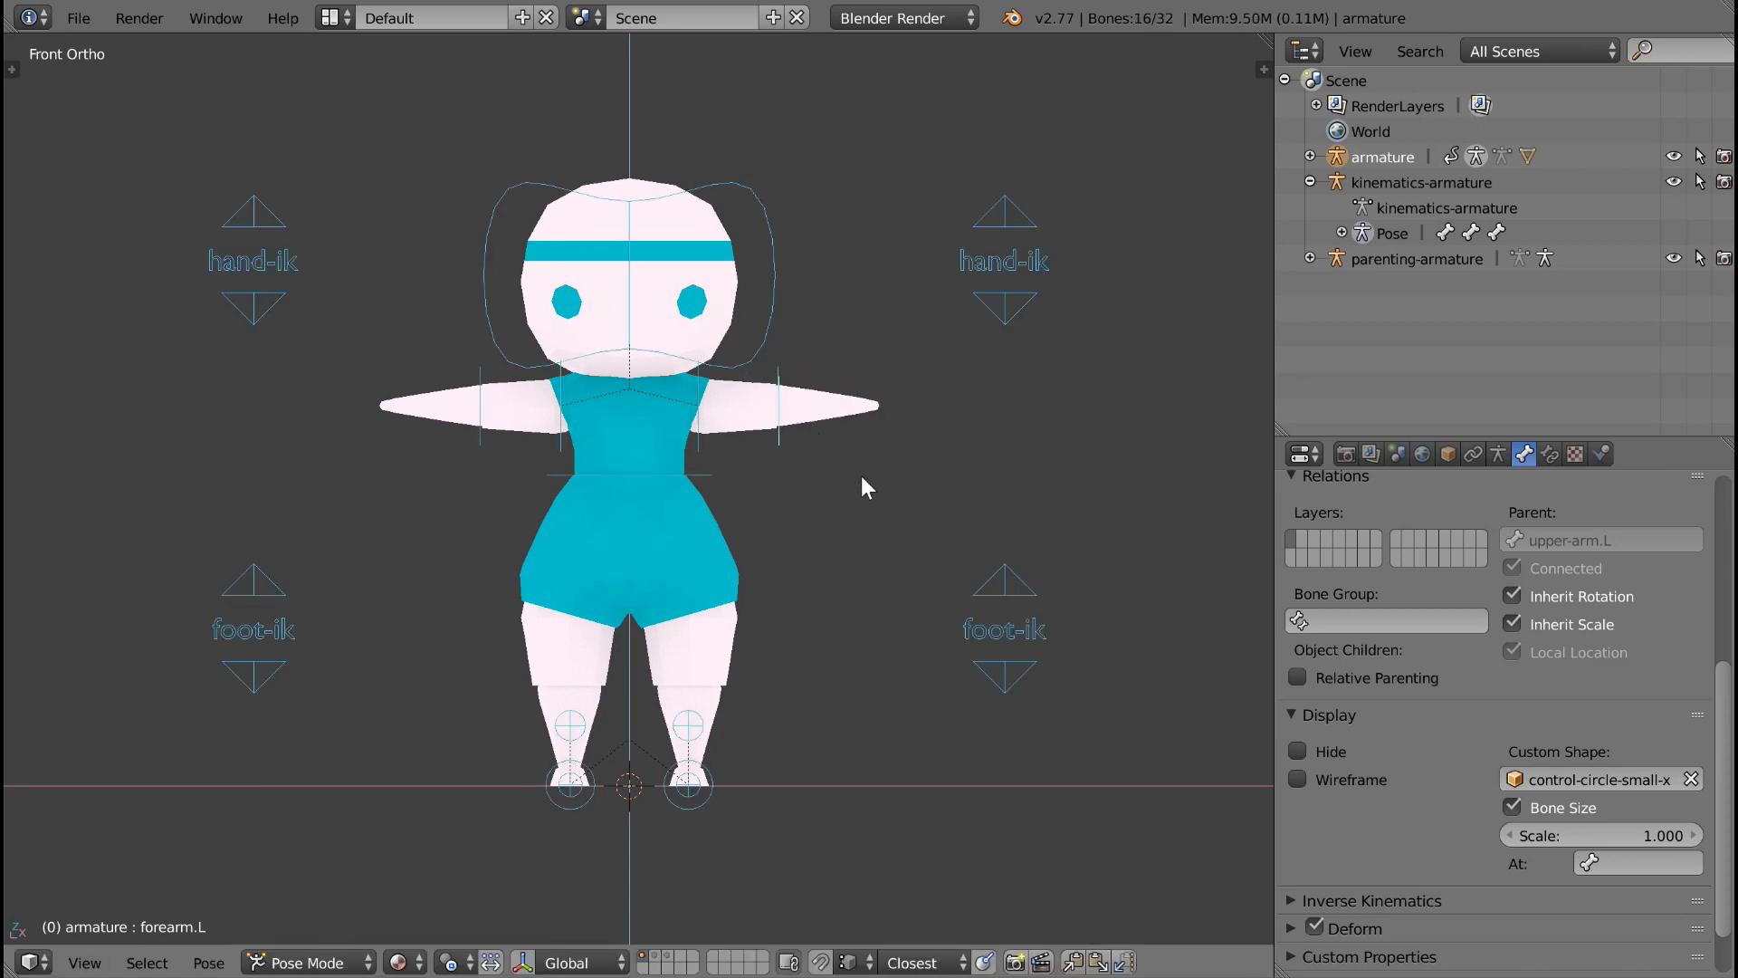
{"action": "key", "text": "Tab"}
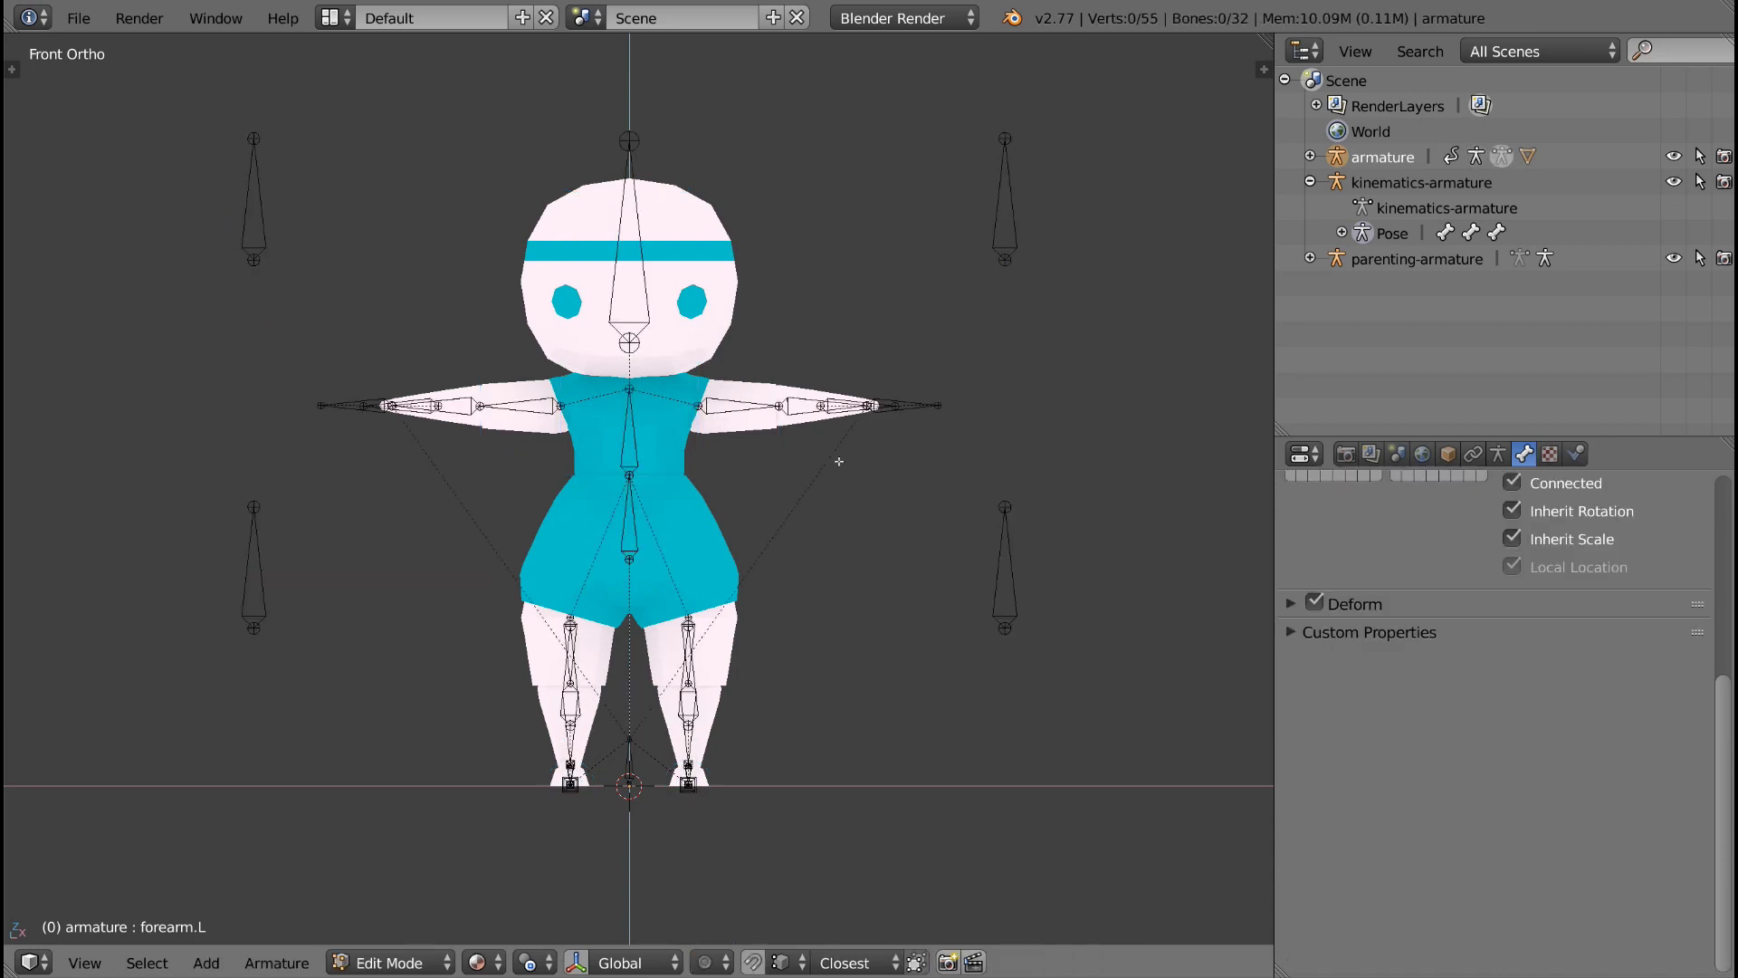
{"action": "key", "text": "a"}
{"action": "scroll", "coordinate": [923, 547], "scroll_direction": "up", "scroll_amount": 2}
{"action": "middle_click_drag", "start_coordinate": [923, 547], "coordinate": [974, 568]}
{"action": "scroll", "coordinate": [975, 568], "scroll_direction": "down", "scroll_amount": 3}
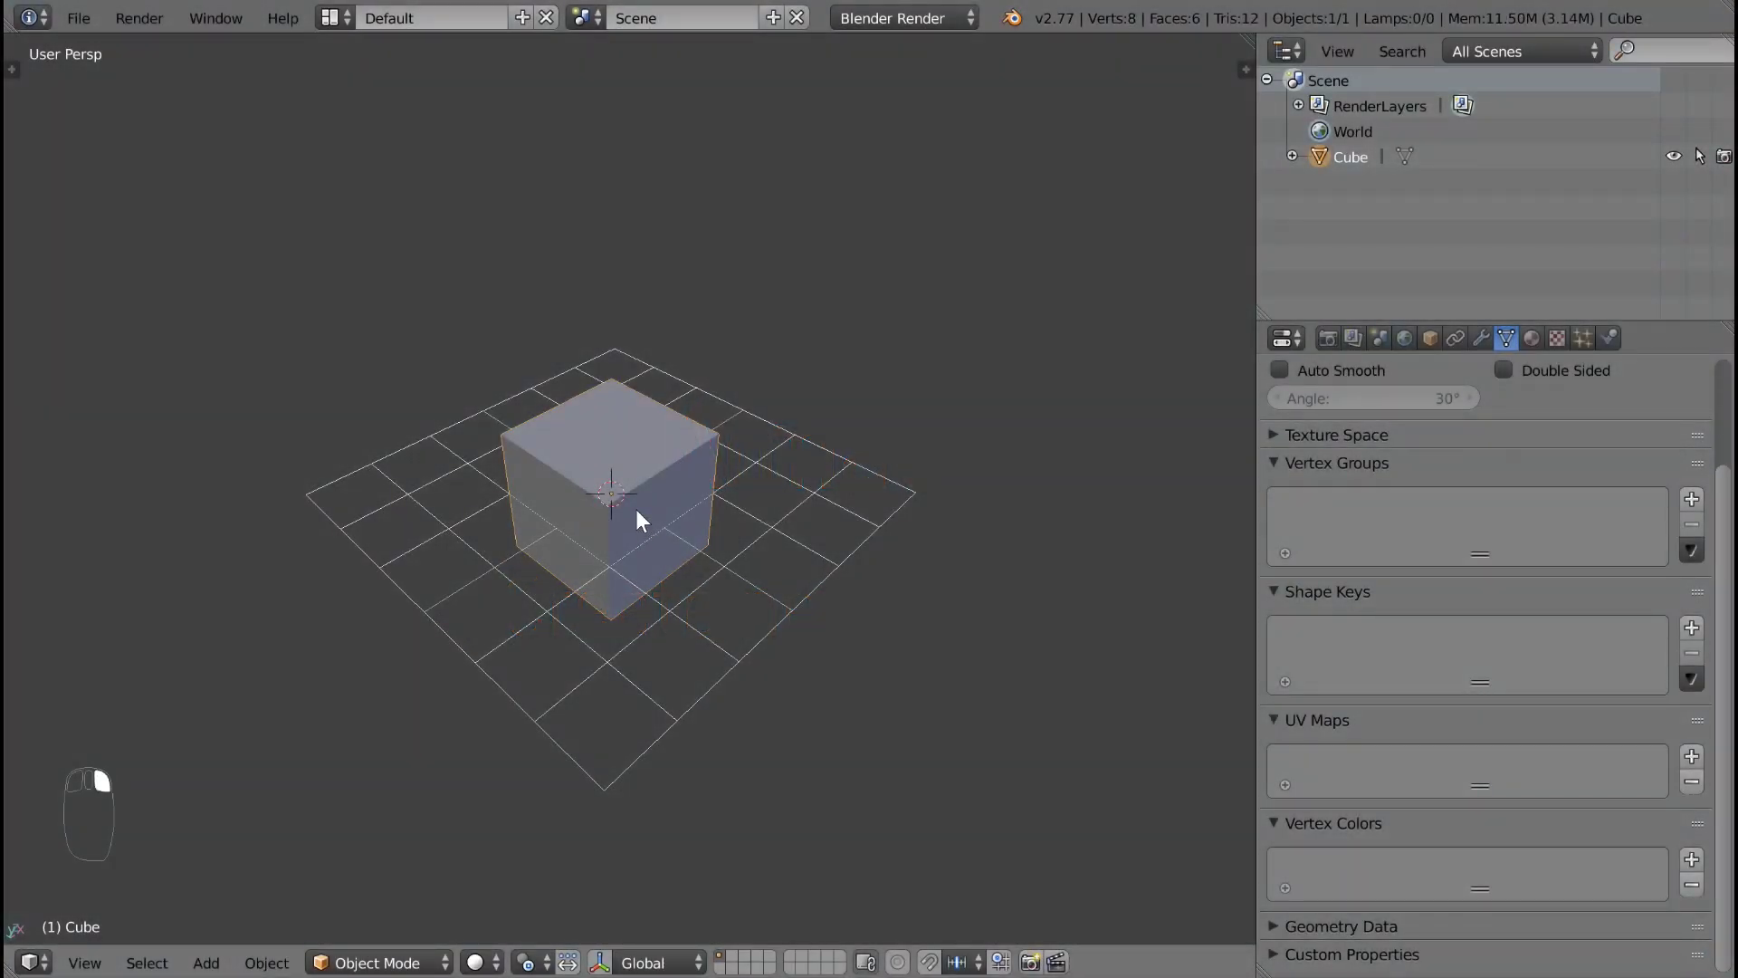
Step: Delete the default cube and switch to the front orthographic view
{"action": "key", "text": "Delete"}
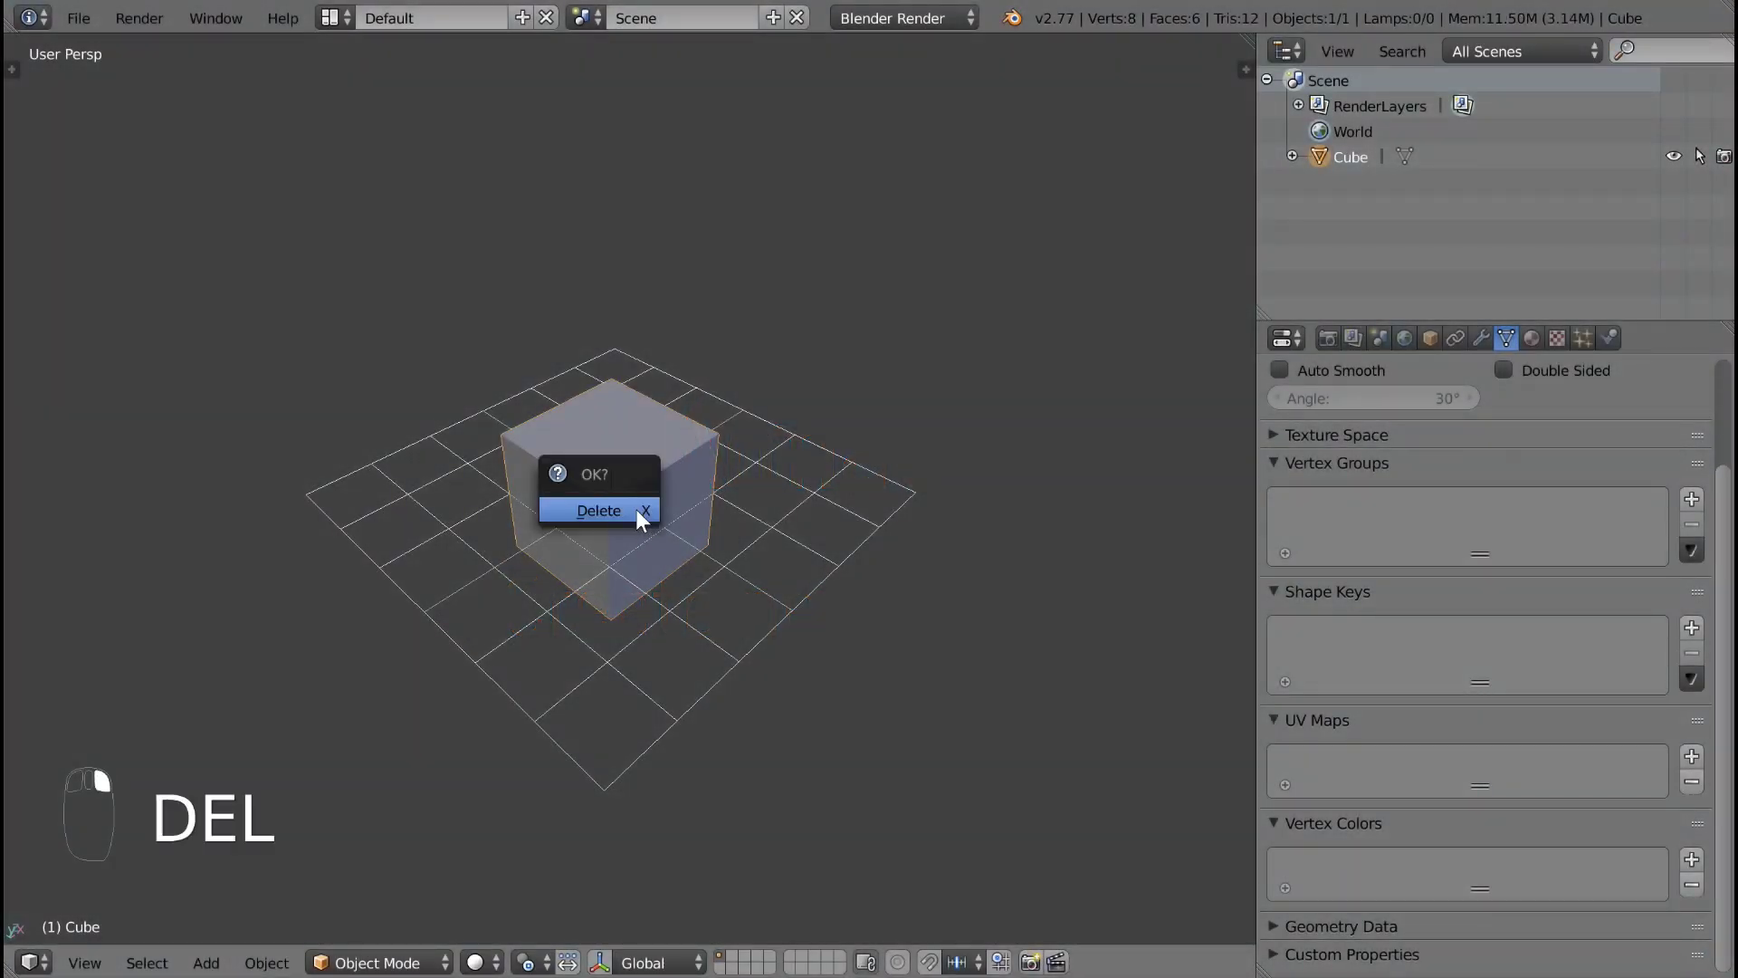
{"action": "left_click", "coordinate": [635, 509]}
{"action": "key", "text": "5"}
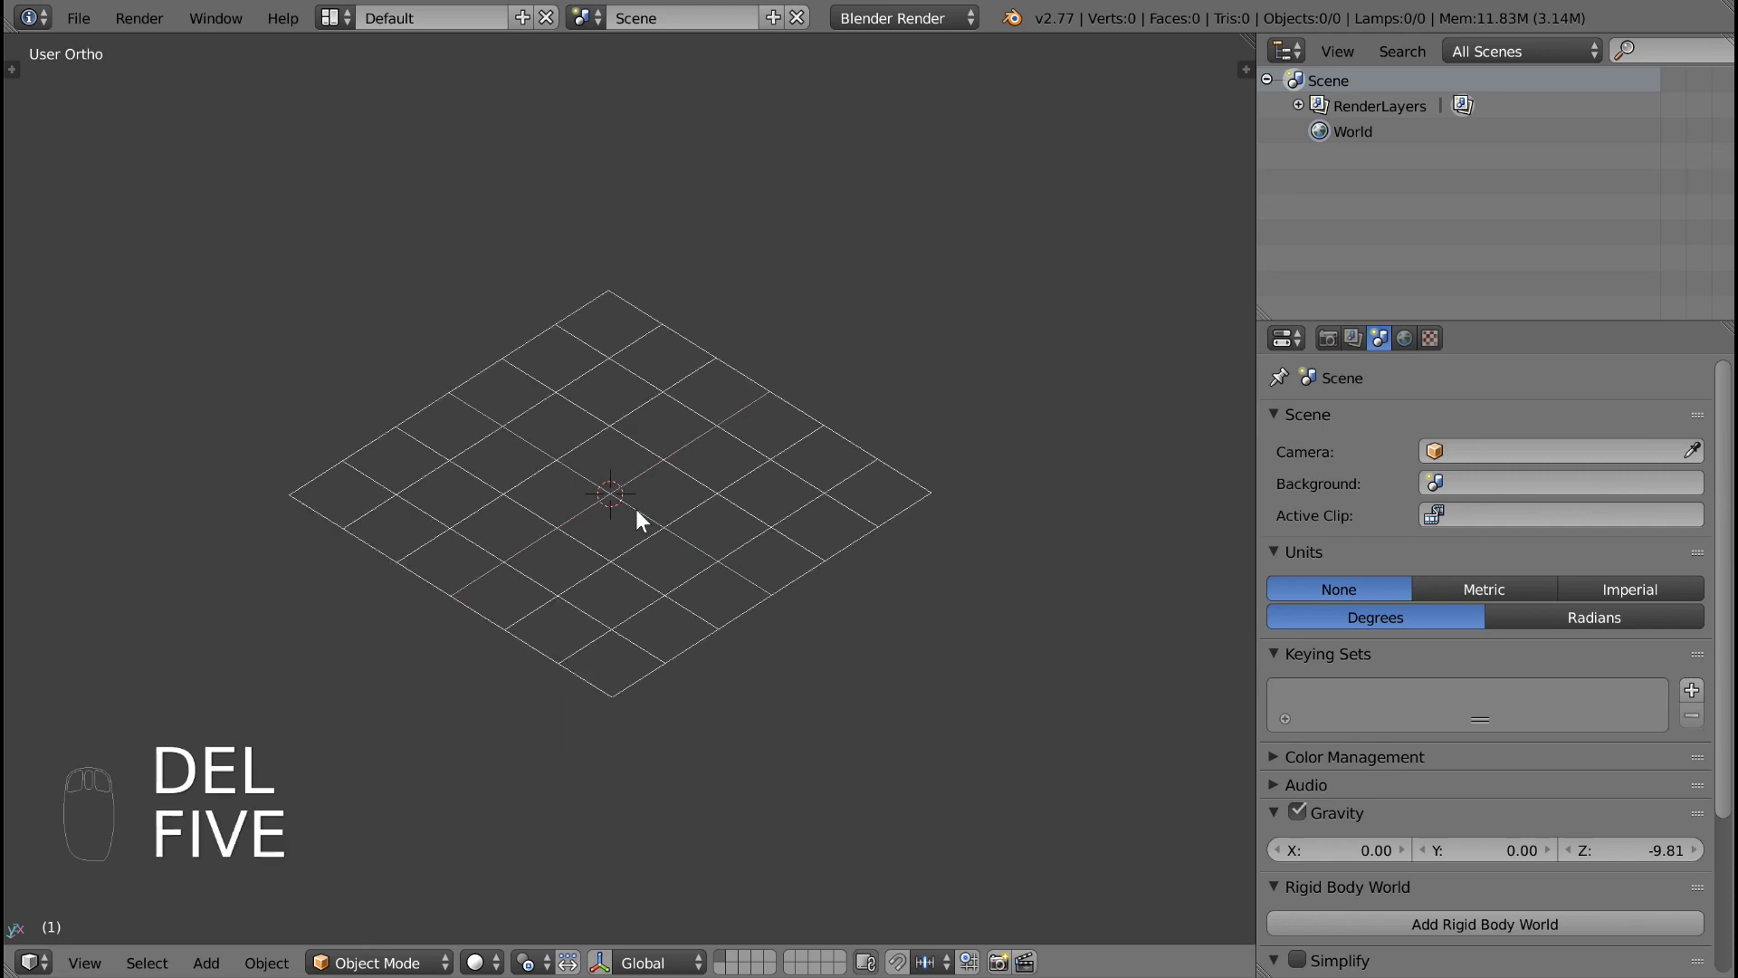
{"action": "key", "text": "1"}
{"action": "scroll", "coordinate": [636, 518], "scroll_direction": "up", "scroll_amount": 2}
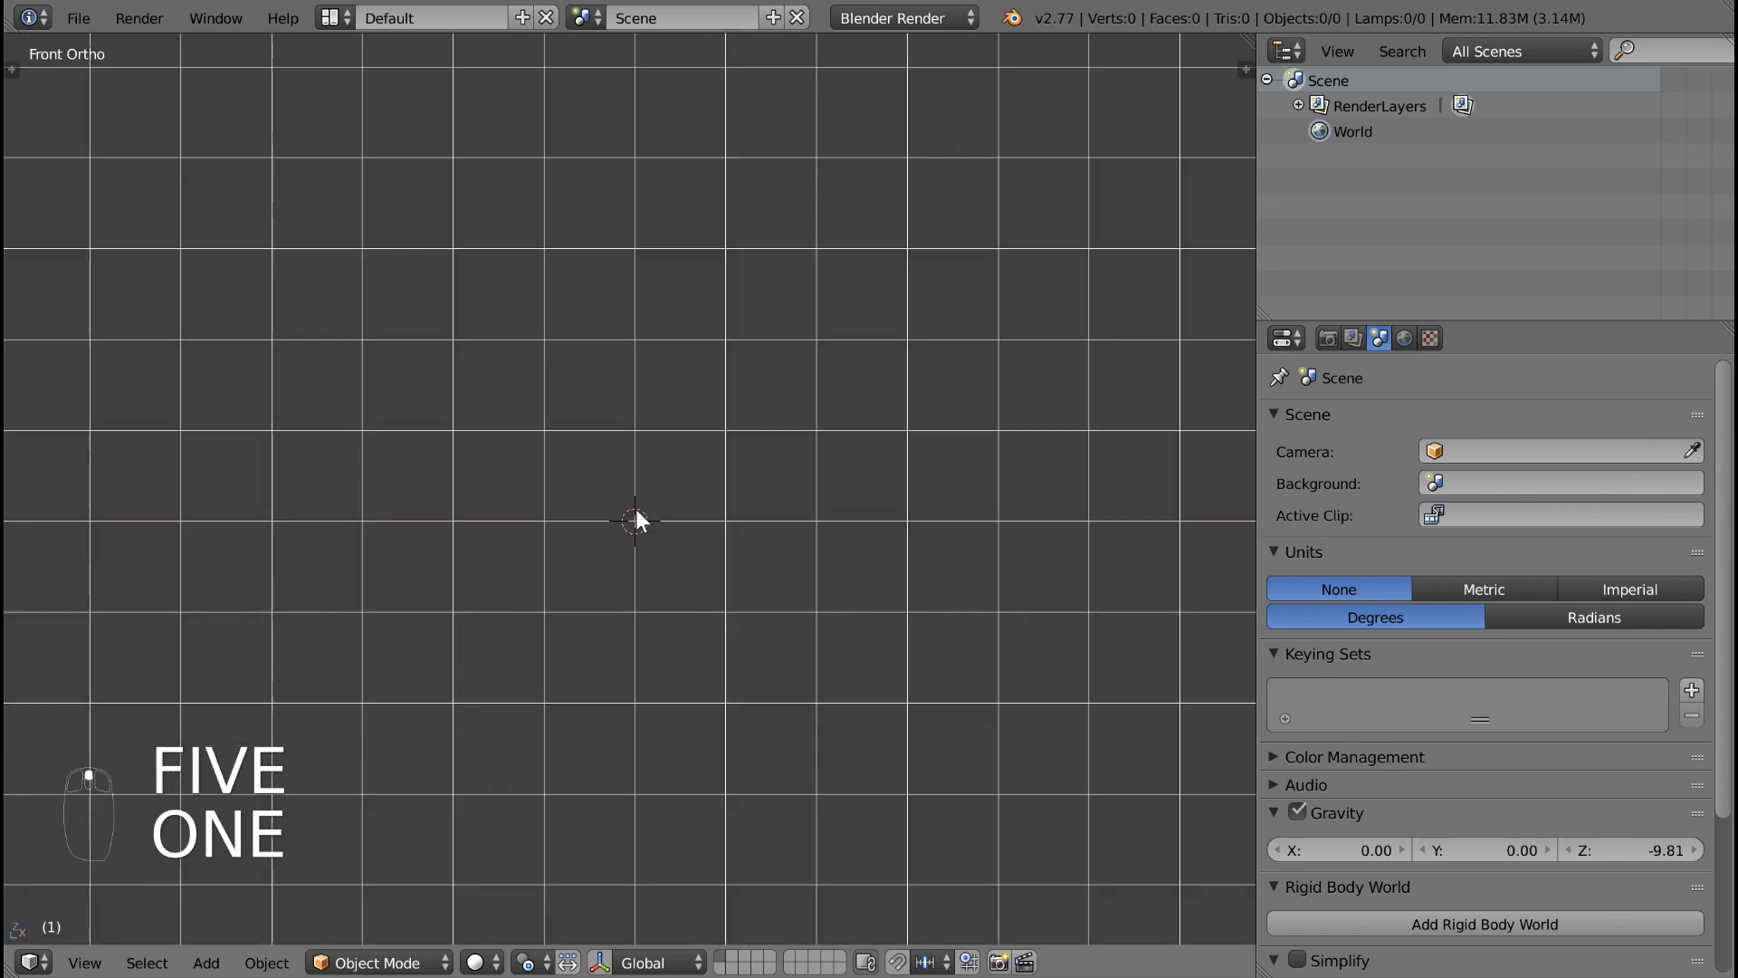
{"action": "scroll", "coordinate": [636, 509], "scroll_direction": "up", "scroll_amount": 1}
{"action": "middle_click_drag", "start_coordinate": [684, 628], "coordinate": [672, 602], "text": "shift"}
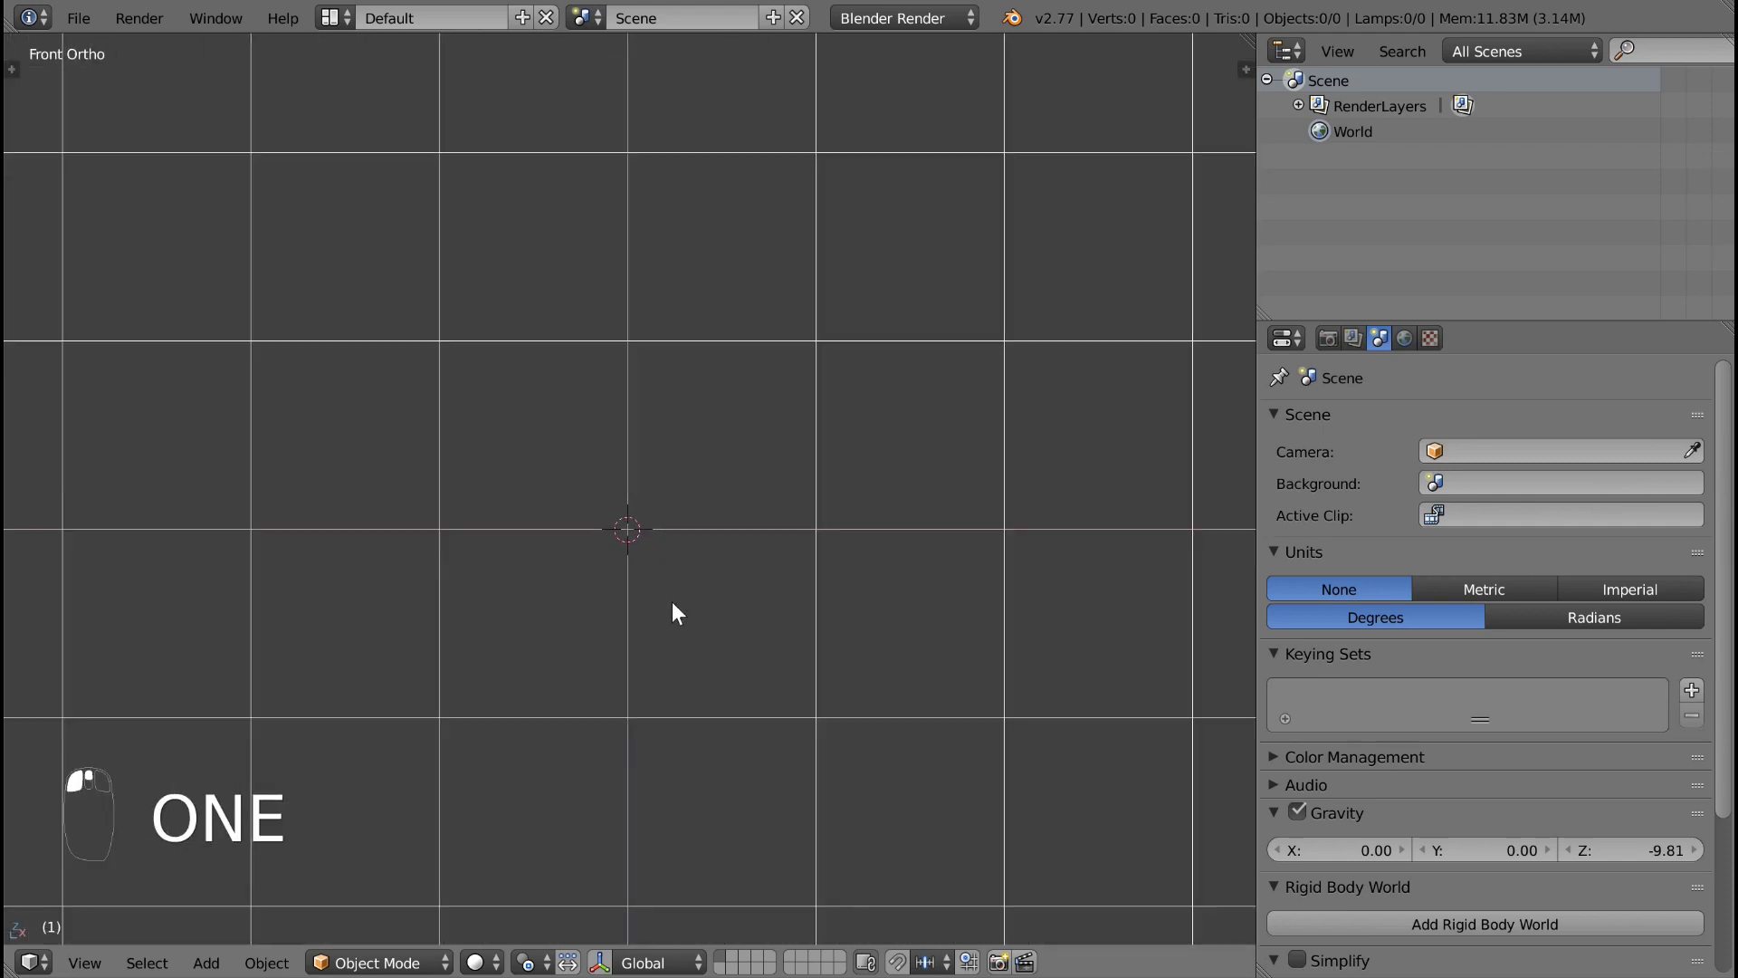
Step: Add a single-bone armature at the scene origin
{"action": "key", "text": "shift+a"}
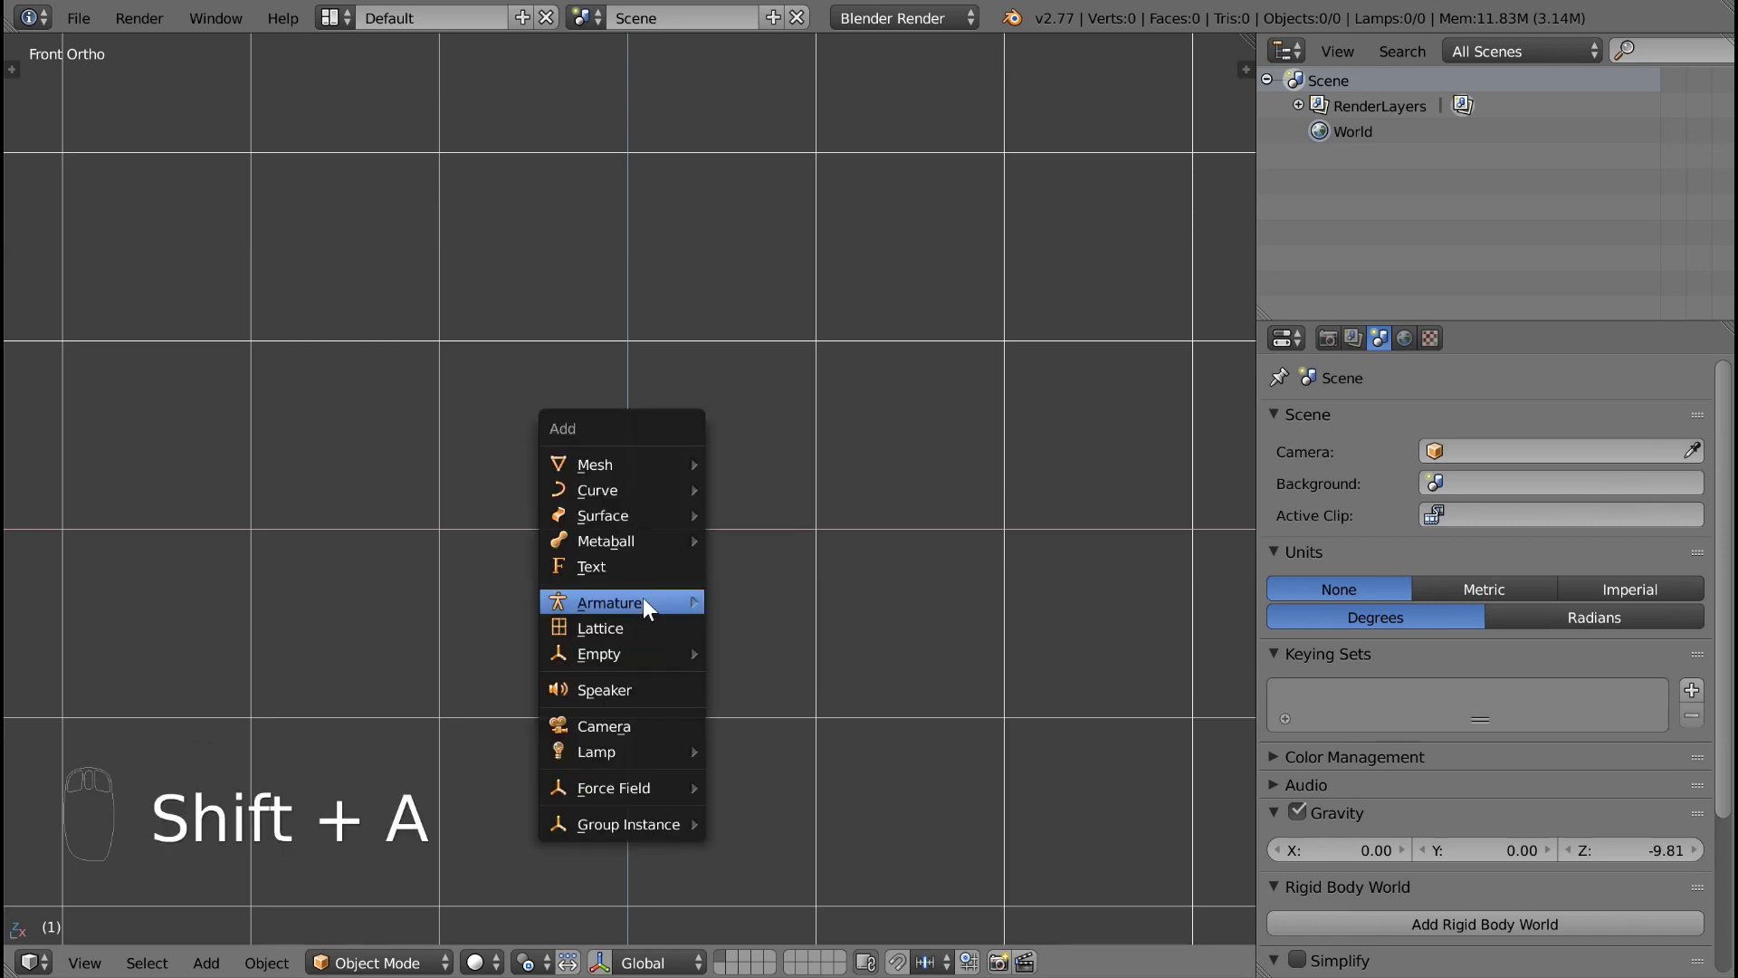
{"action": "left_click", "coordinate": [748, 602]}
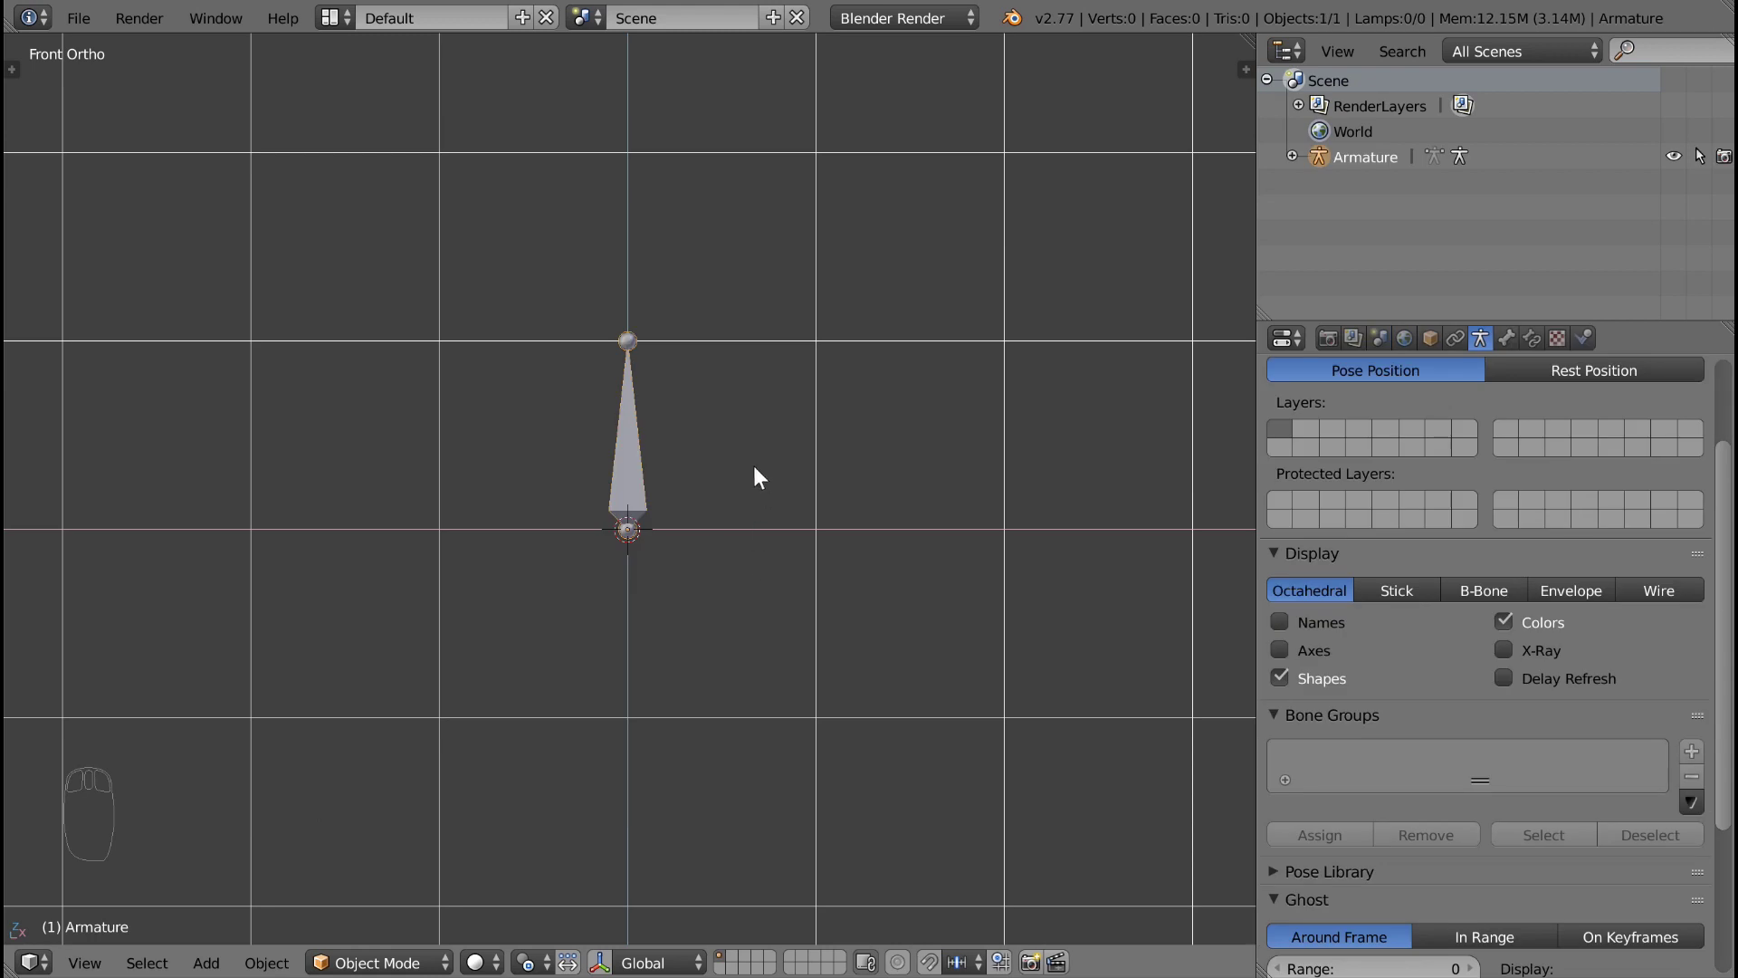
{"action": "middle_click_drag", "start_coordinate": [753, 465], "coordinate": [739, 523], "text": "shift"}
{"action": "scroll", "coordinate": [739, 523], "scroll_direction": "up", "scroll_amount": 4}
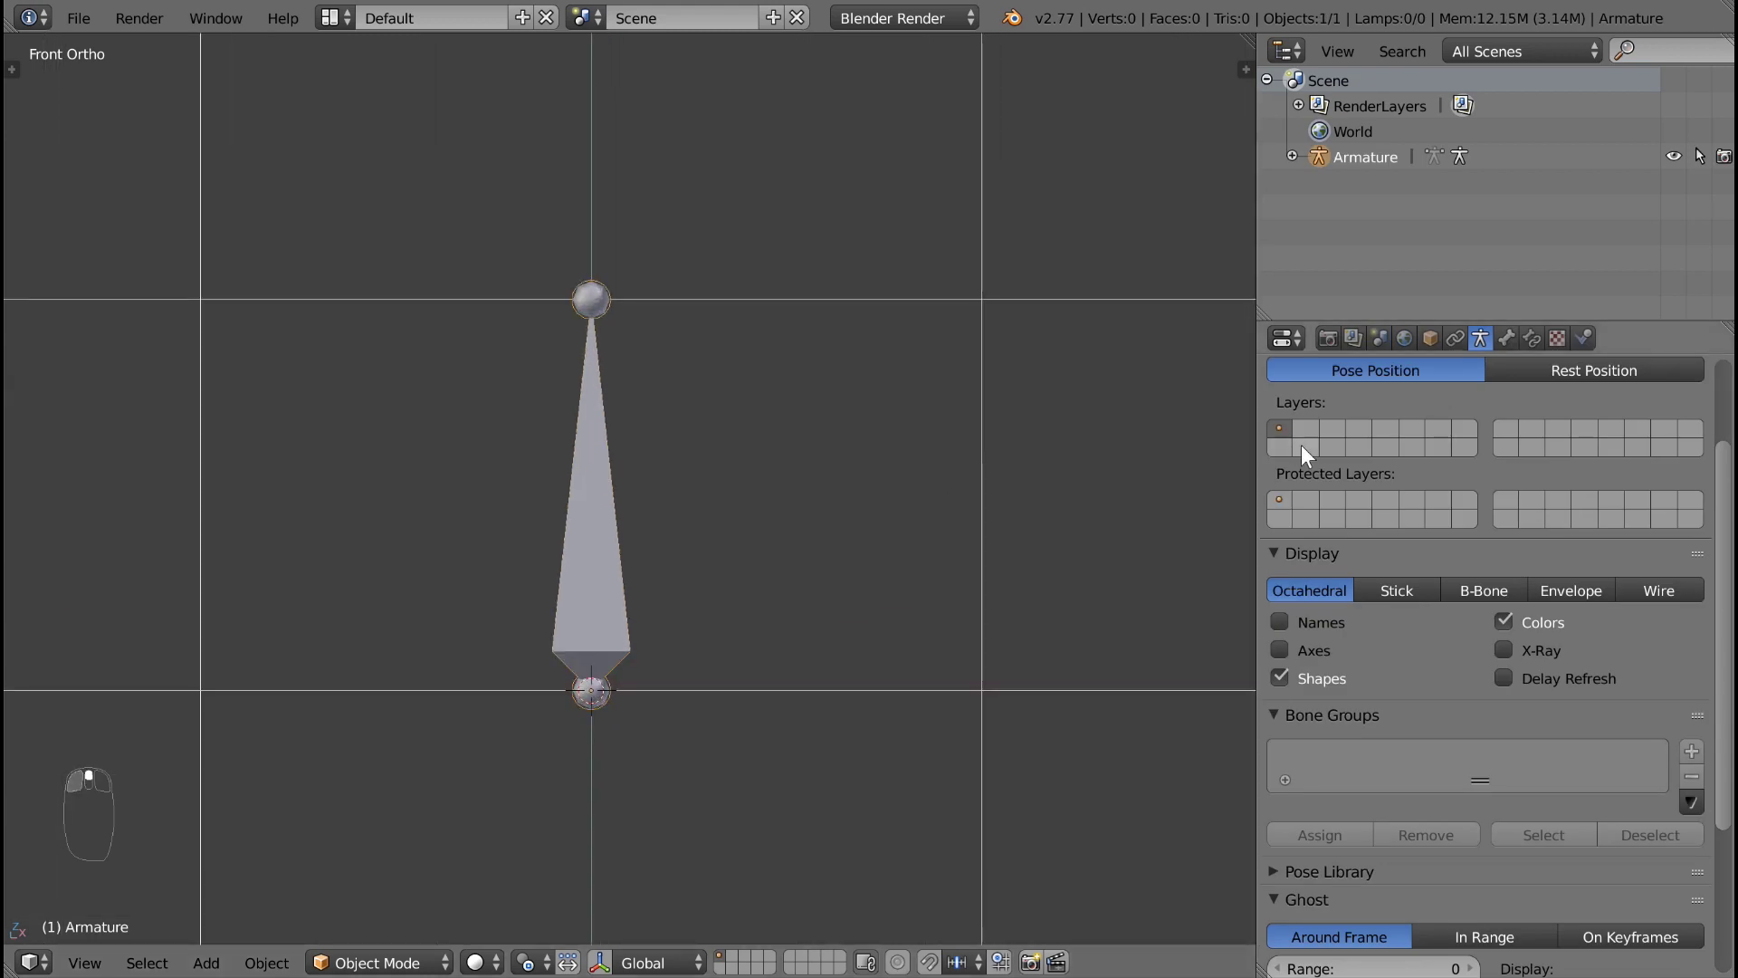
Step: Rename the armature object as my-armature
{"action": "scroll", "coordinate": [1304, 448], "scroll_direction": "up", "scroll_amount": 4}
{"action": "left_click", "coordinate": [1431, 339]}
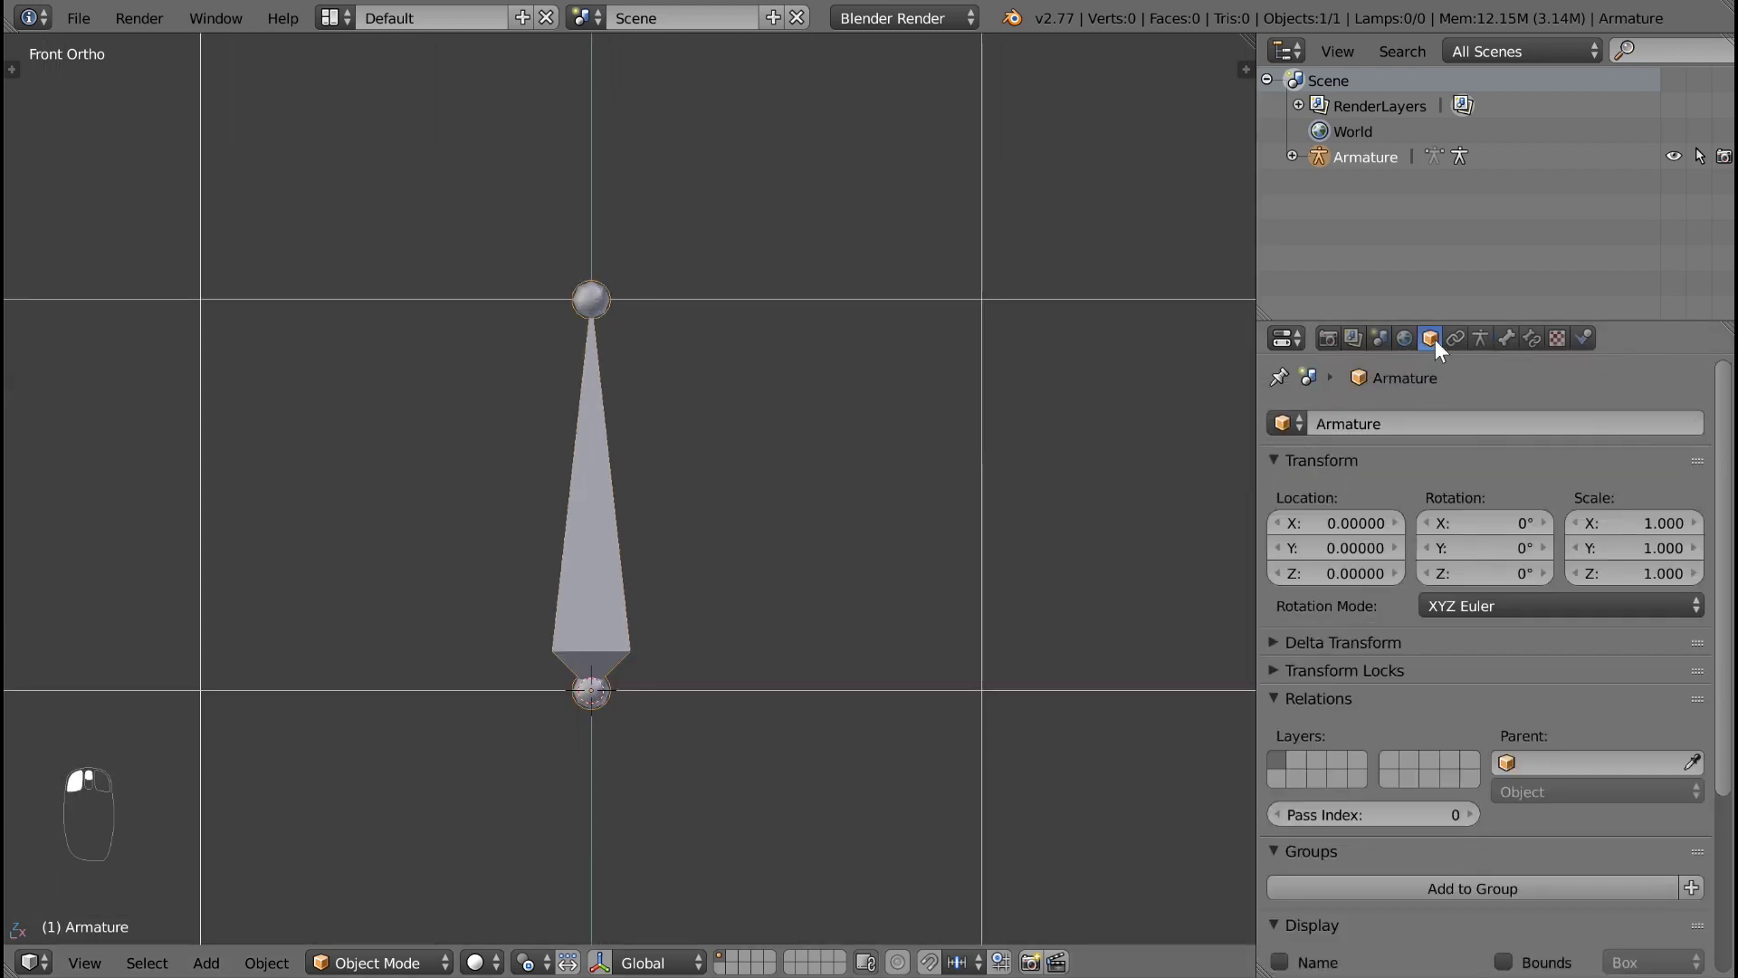
{"action": "left_click", "coordinate": [1480, 340]}
{"action": "left_click", "coordinate": [1430, 338]}
{"action": "left_click", "coordinate": [1395, 423]}
{"action": "type", "text": "my-armature"}
{"action": "key", "text": "Return"}
Step: Rename the armature's data block as my-armature to match the object
{"action": "left_click", "coordinate": [1480, 338]}
{"action": "left_click", "coordinate": [1410, 424]}
{"action": "type", "text": "my-armature"}
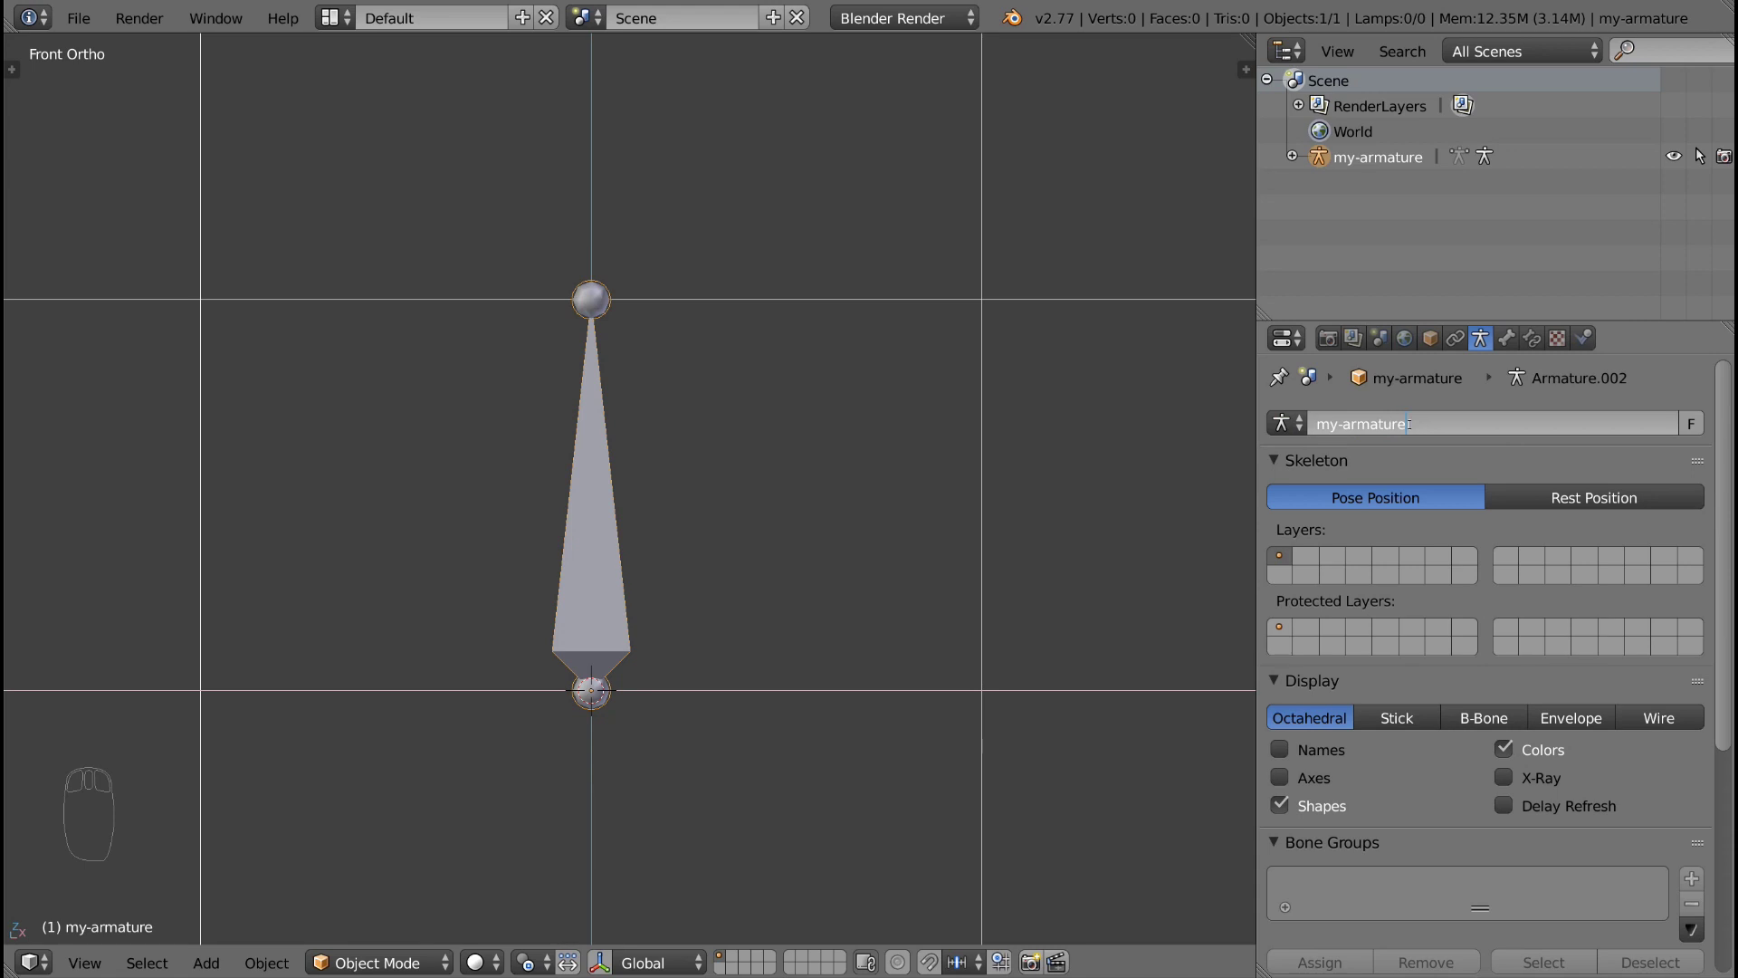
{"action": "key", "text": "Return"}
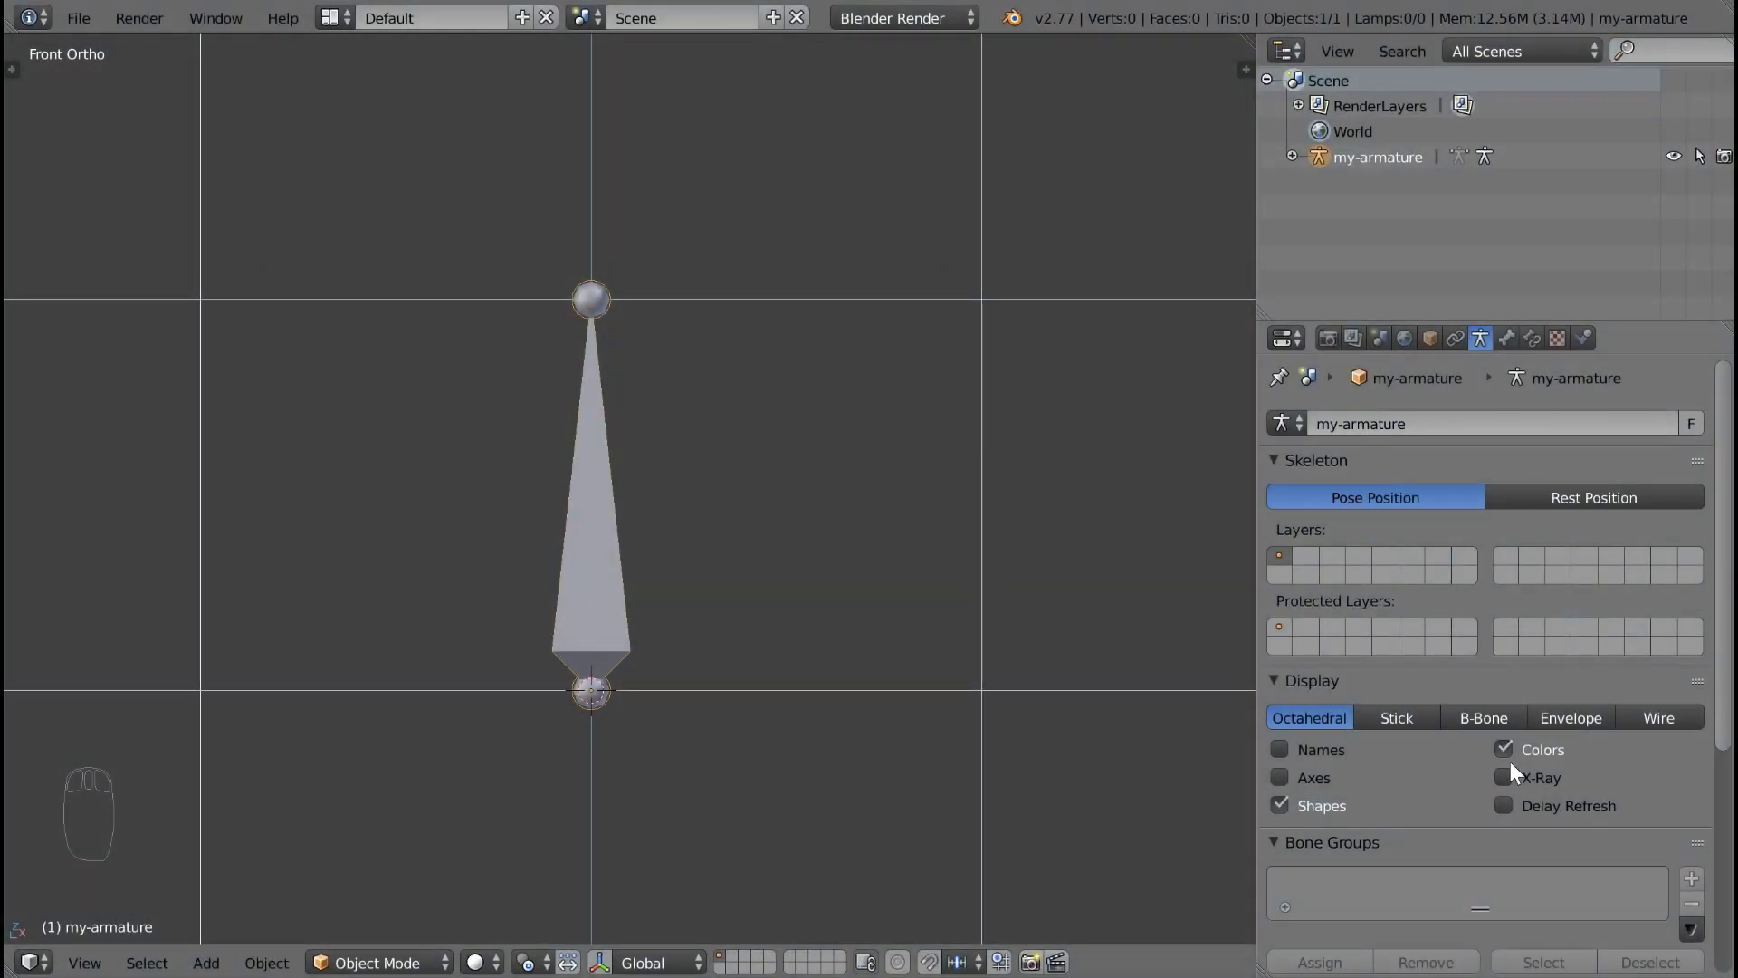
Step: Enable X-Ray display for the armature with the Octahedral bone style
{"action": "left_click", "coordinate": [1505, 778]}
{"action": "left_click", "coordinate": [1297, 716]}
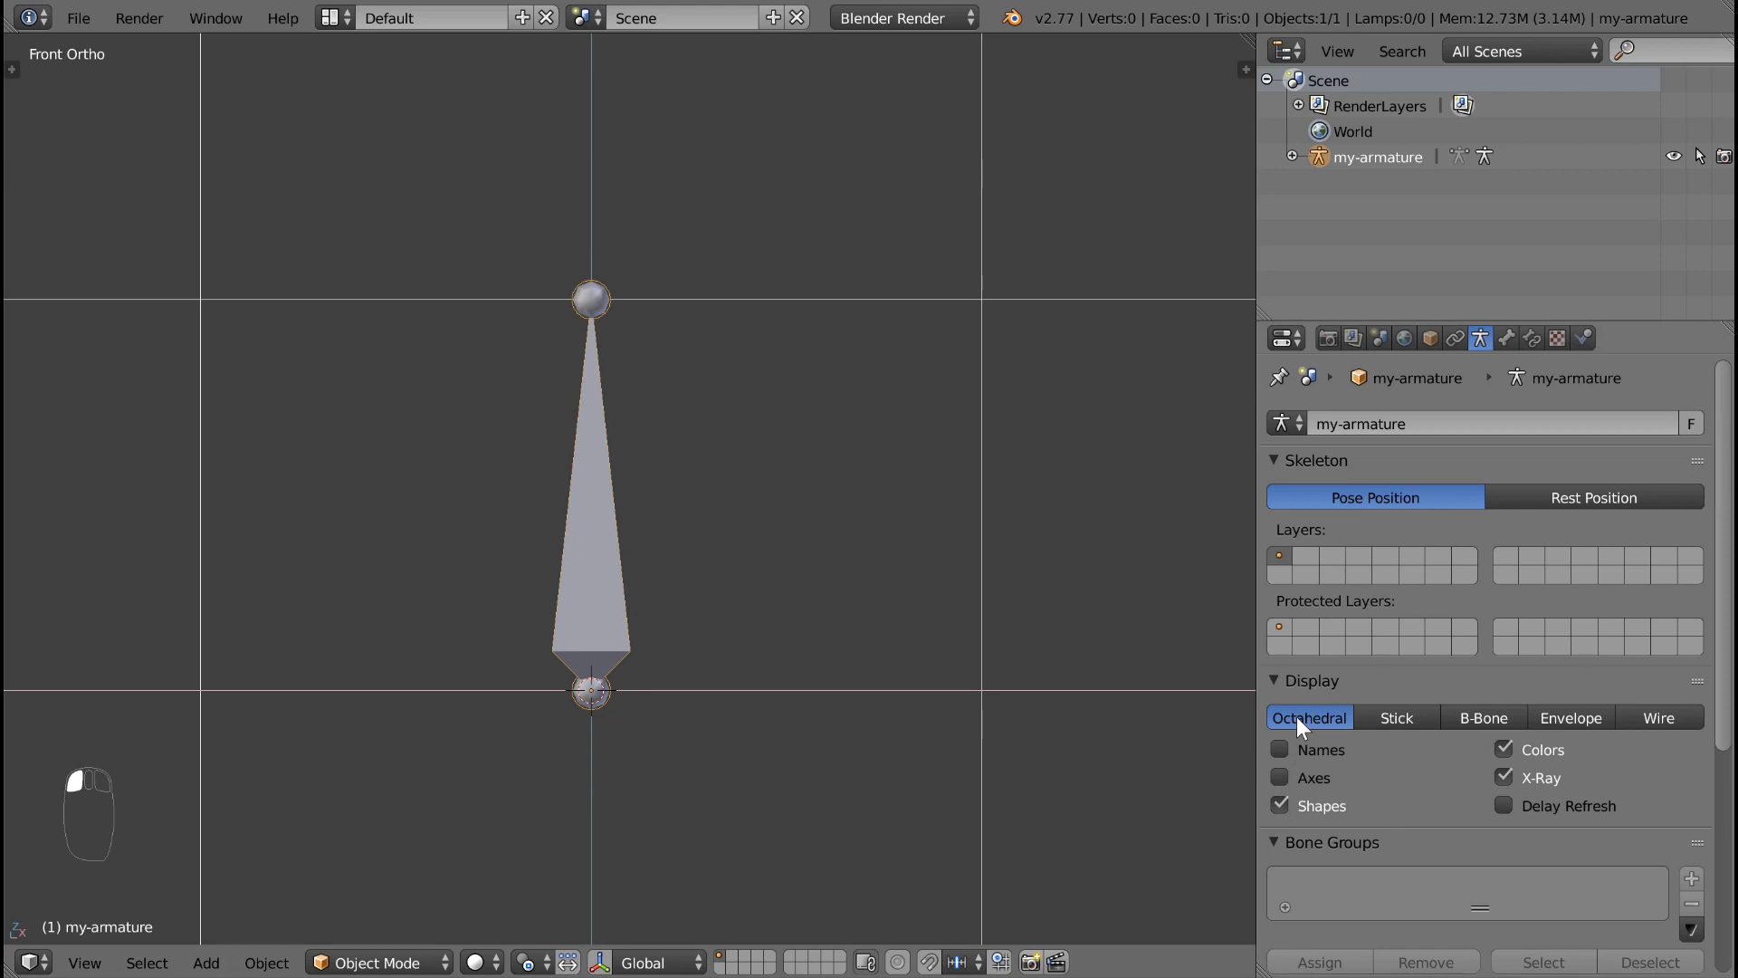
Step: Preview the Stick, B-Bone, Envelope and Wire bone display styles, then return to Octahedral
{"action": "left_click", "coordinate": [1382, 717]}
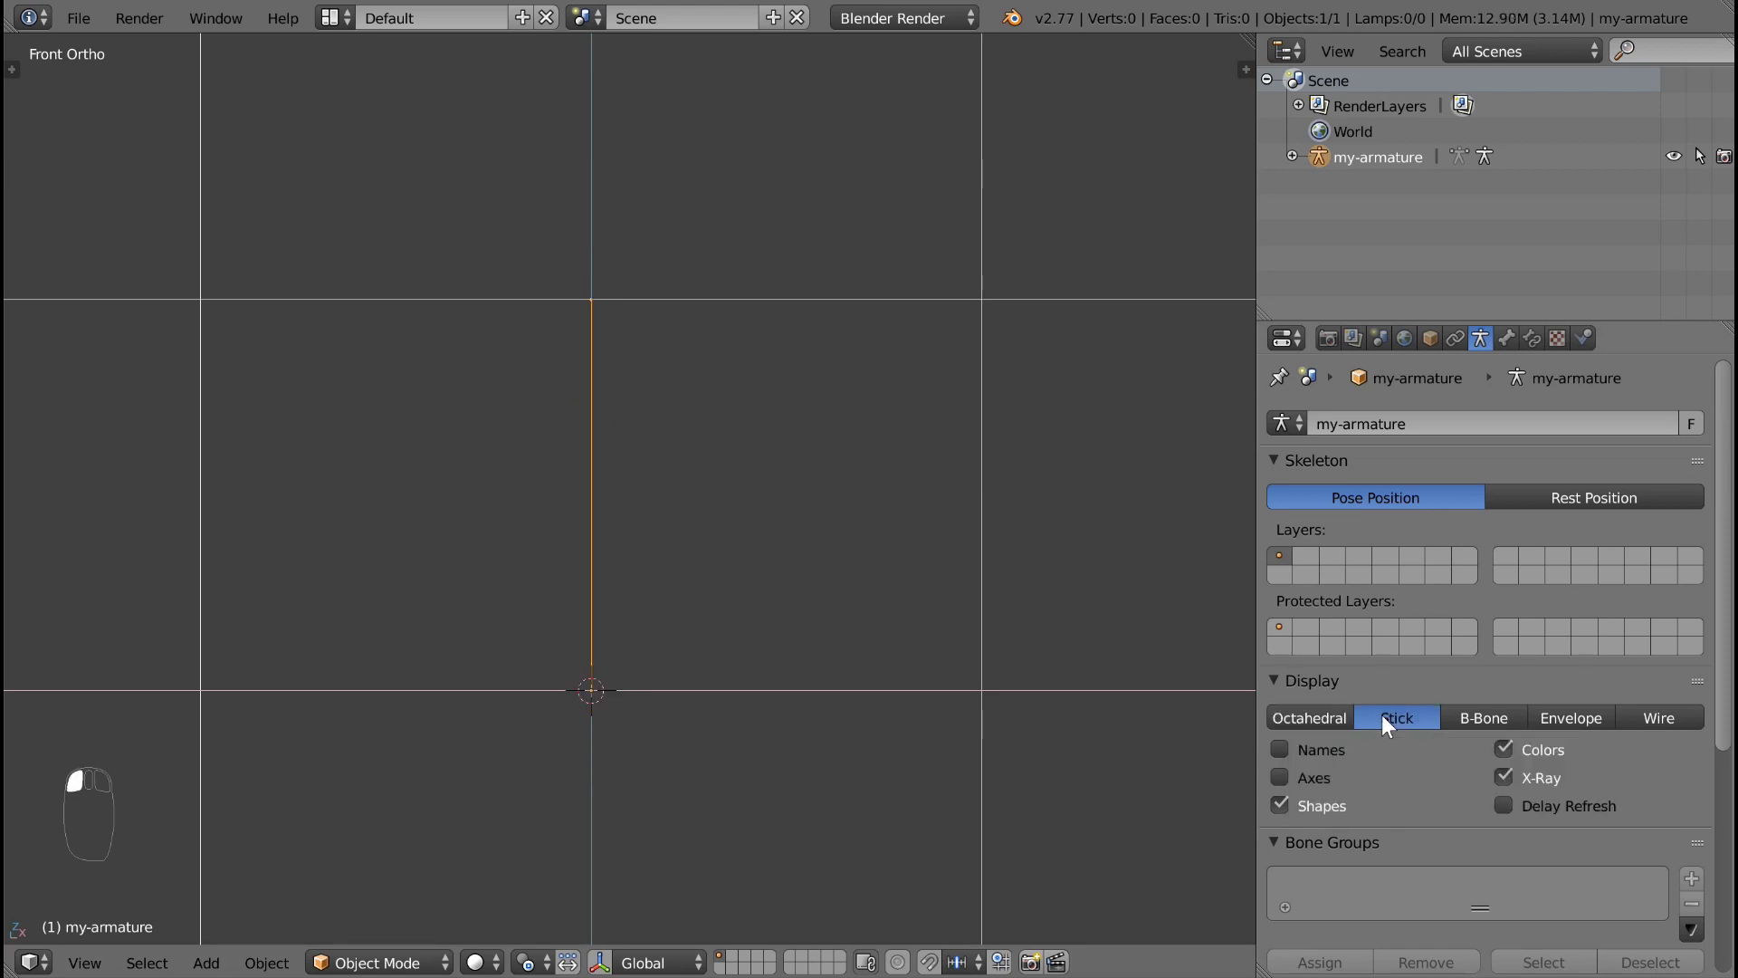
{"action": "left_click", "coordinate": [1474, 719]}
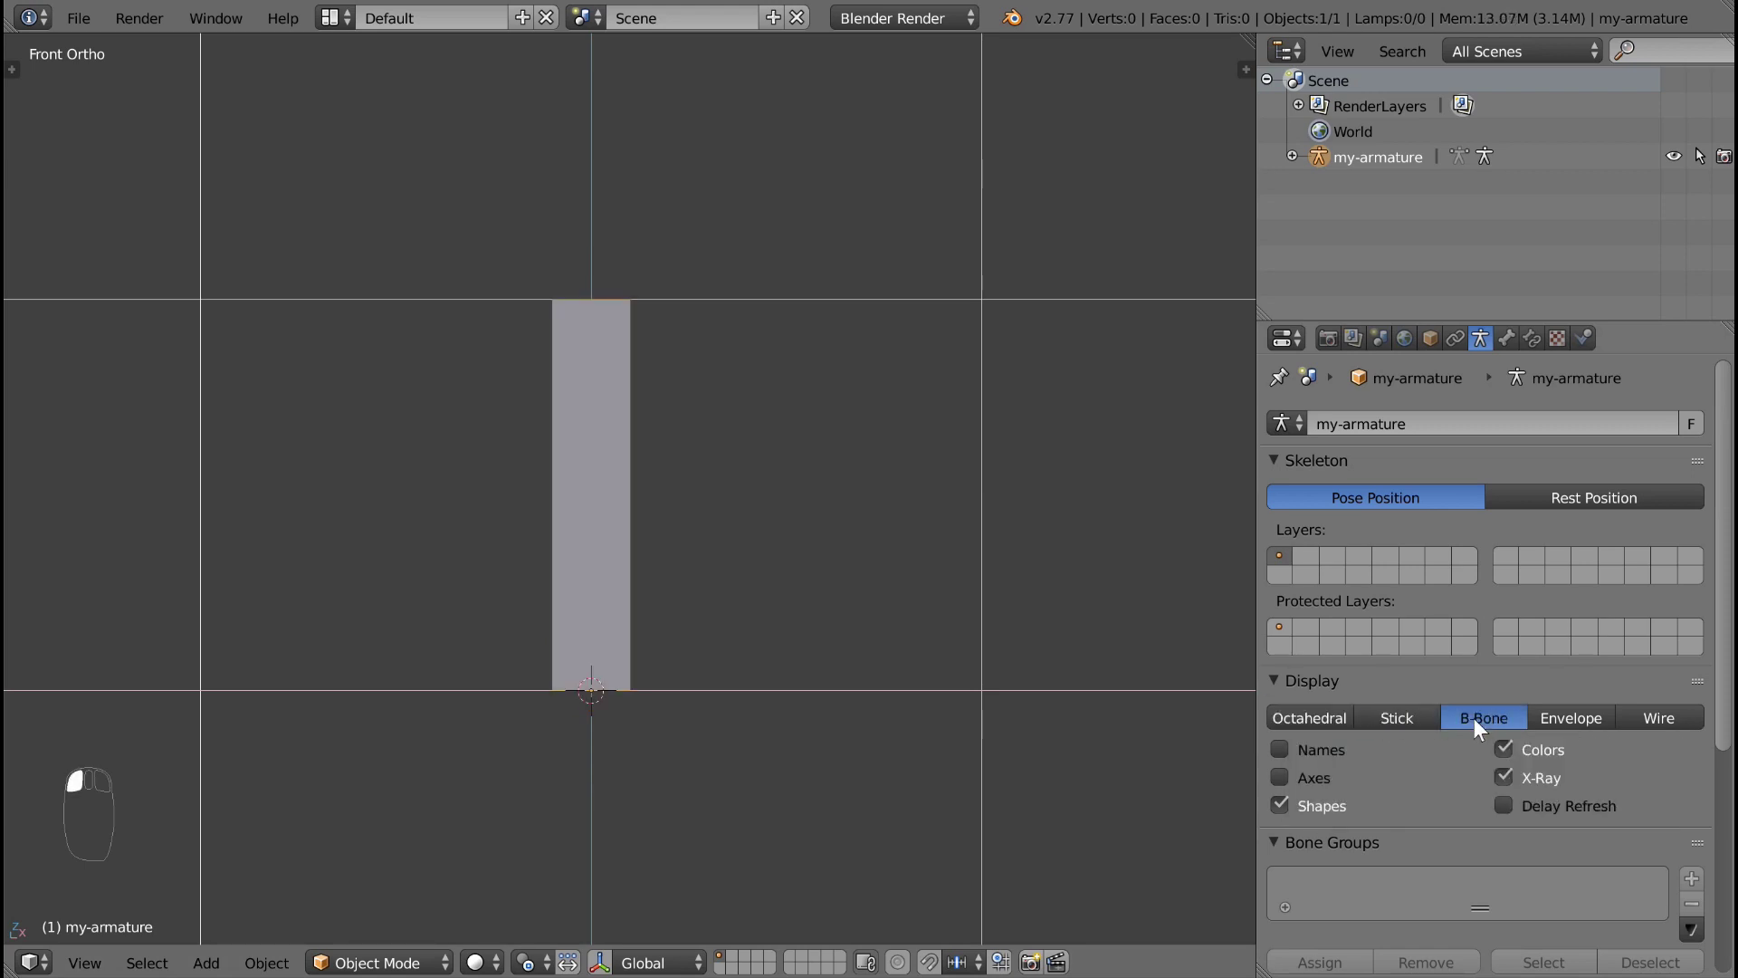
{"action": "left_click", "coordinate": [1544, 711]}
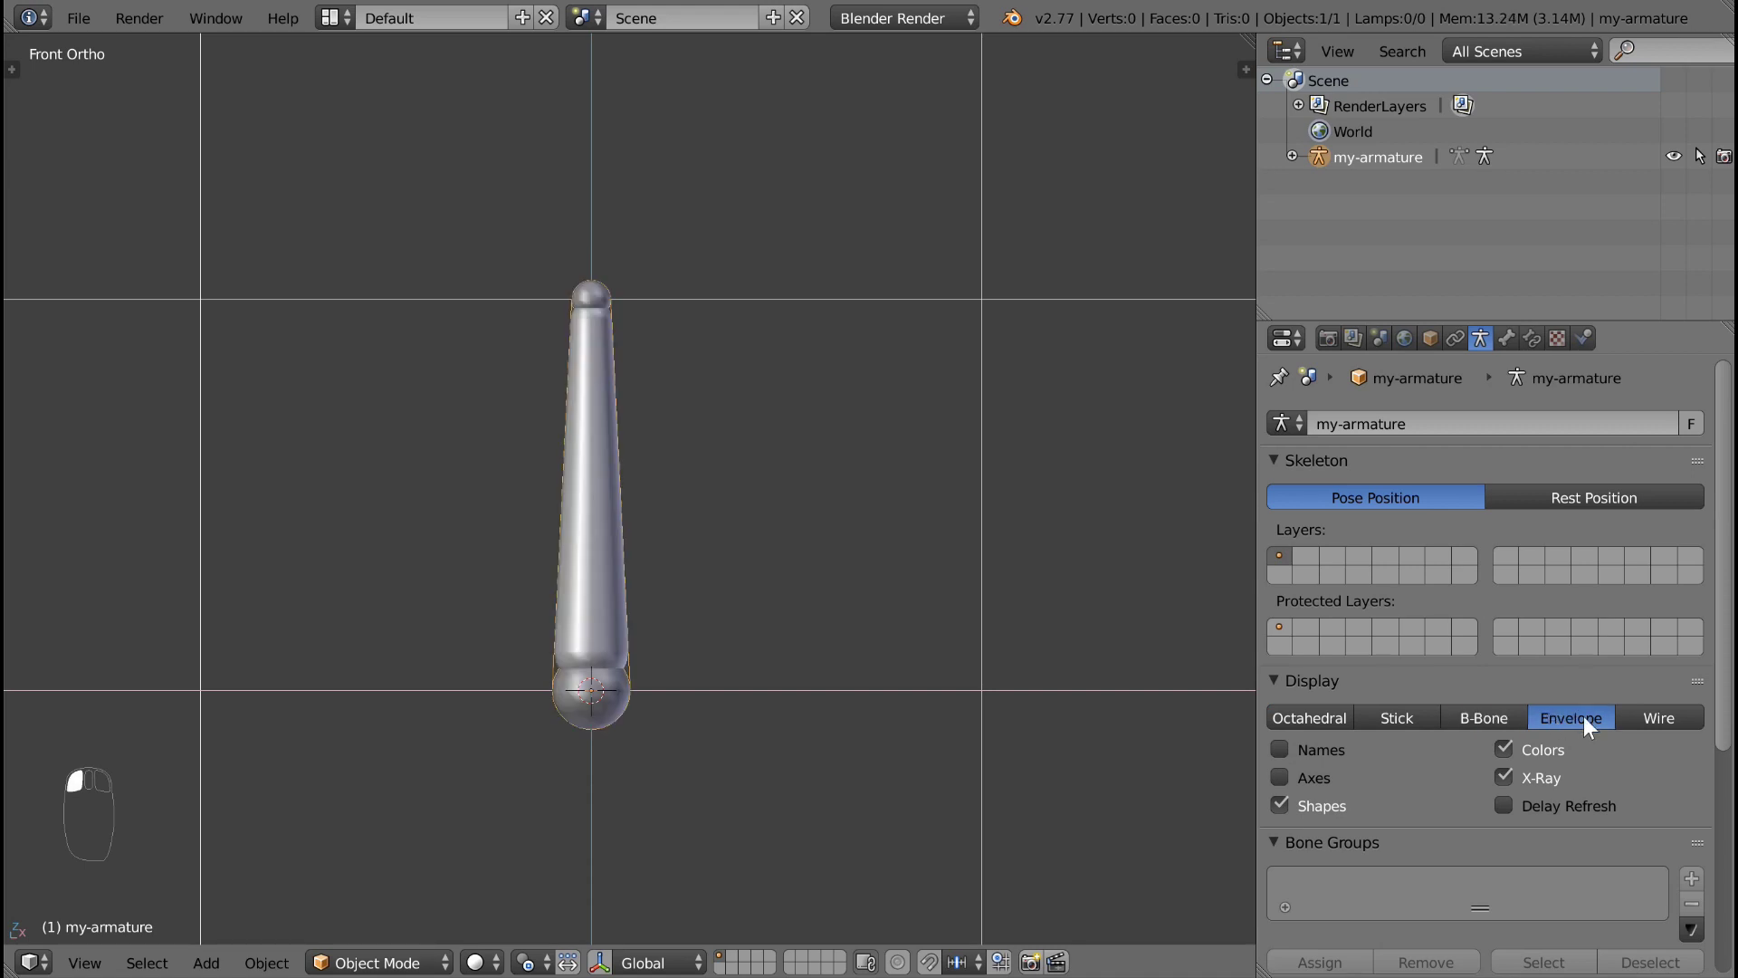
{"action": "left_click", "coordinate": [1628, 719]}
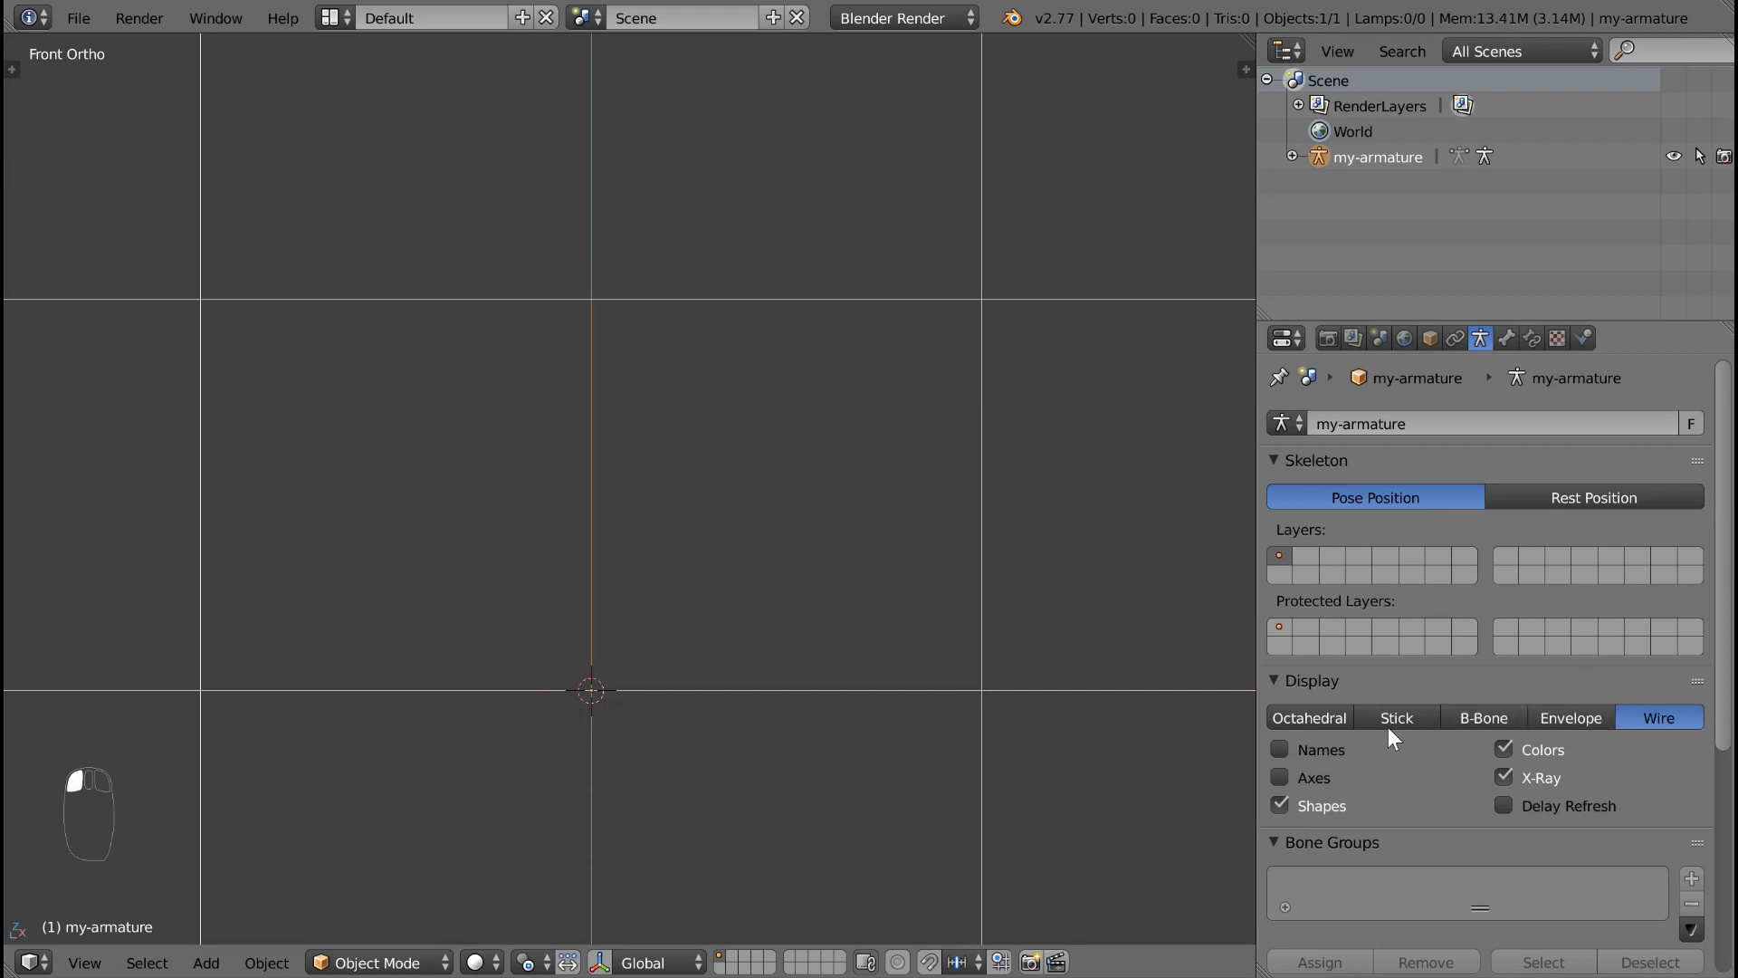
{"action": "left_click", "coordinate": [1322, 727]}
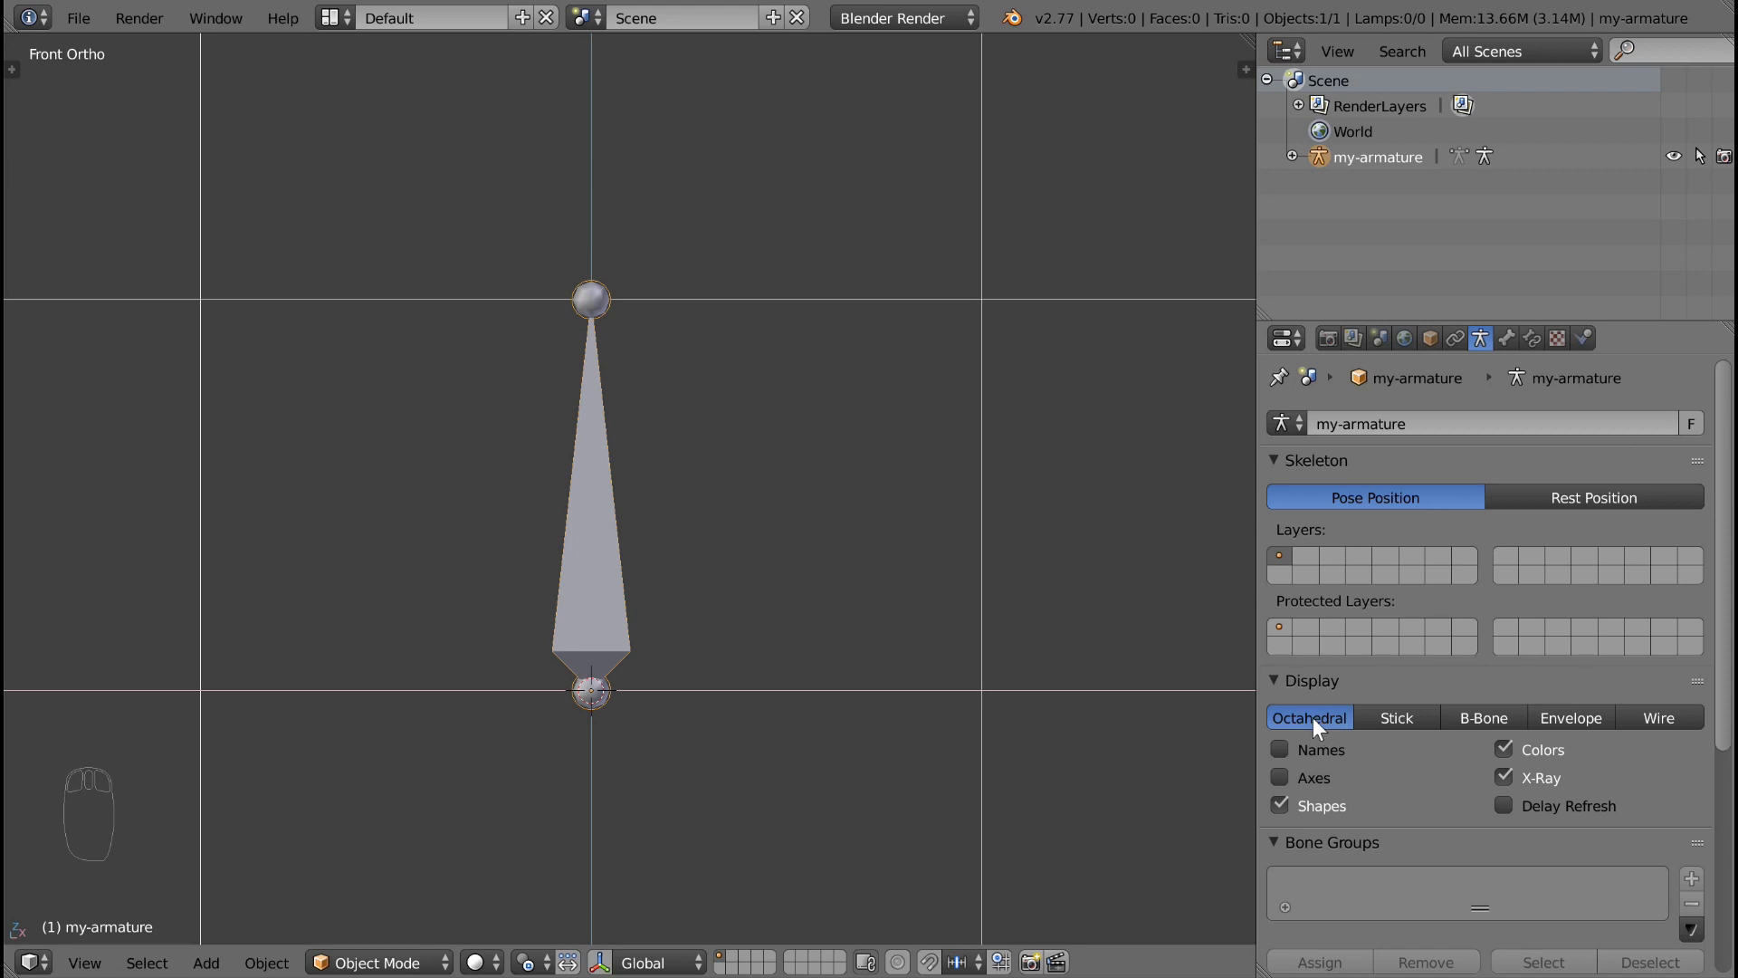
Step: Show the bone names on the armature in the viewport
{"action": "left_click", "coordinate": [1280, 742]}
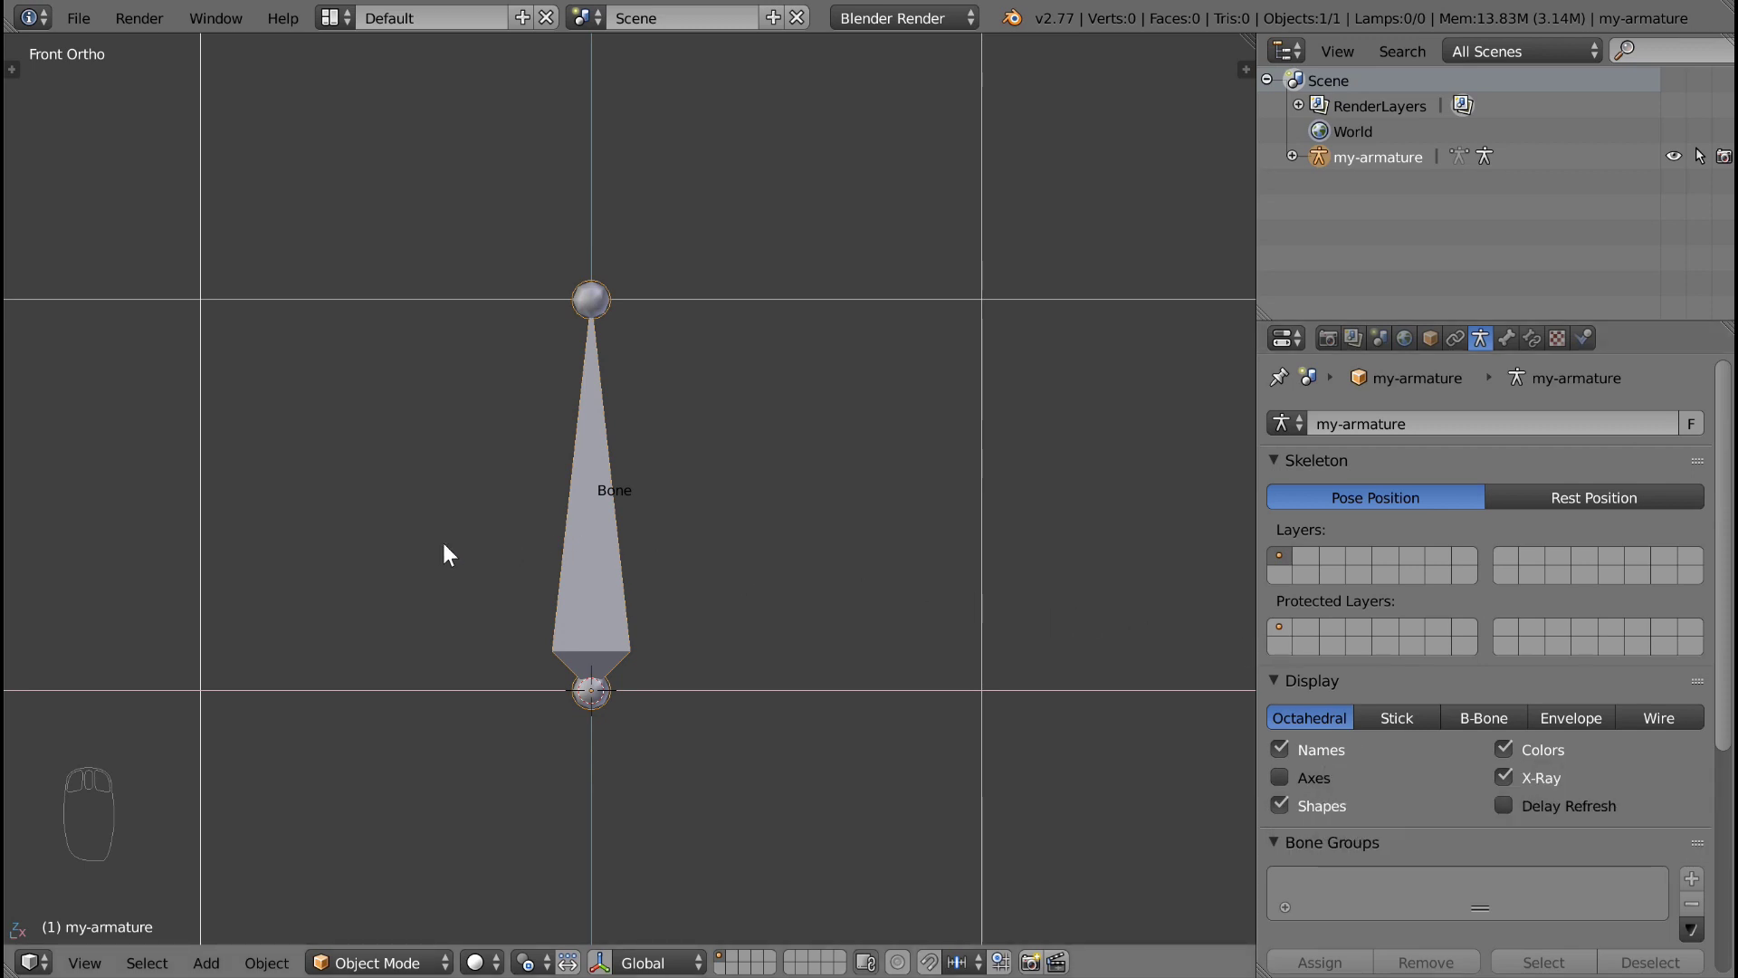
{"action": "key", "text": "Insert"}
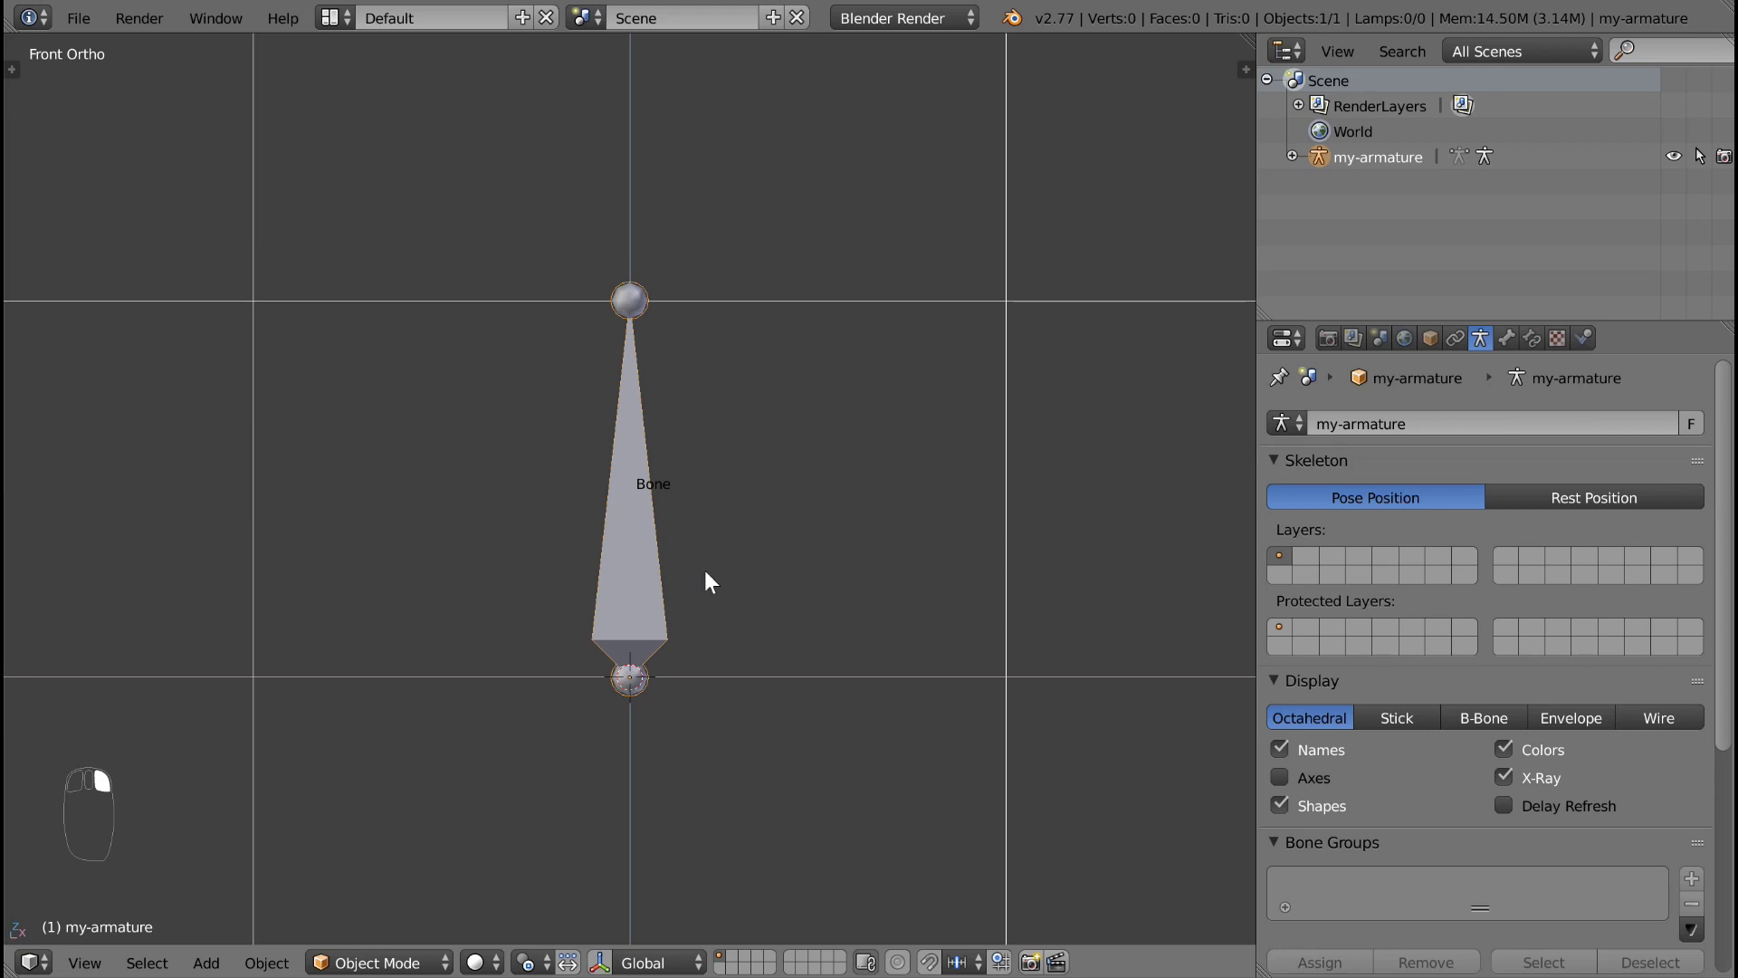
Step: Switch the armature from Object Mode to Edit Mode
{"action": "key", "text": "Tab"}
{"action": "key", "text": "Tab"}
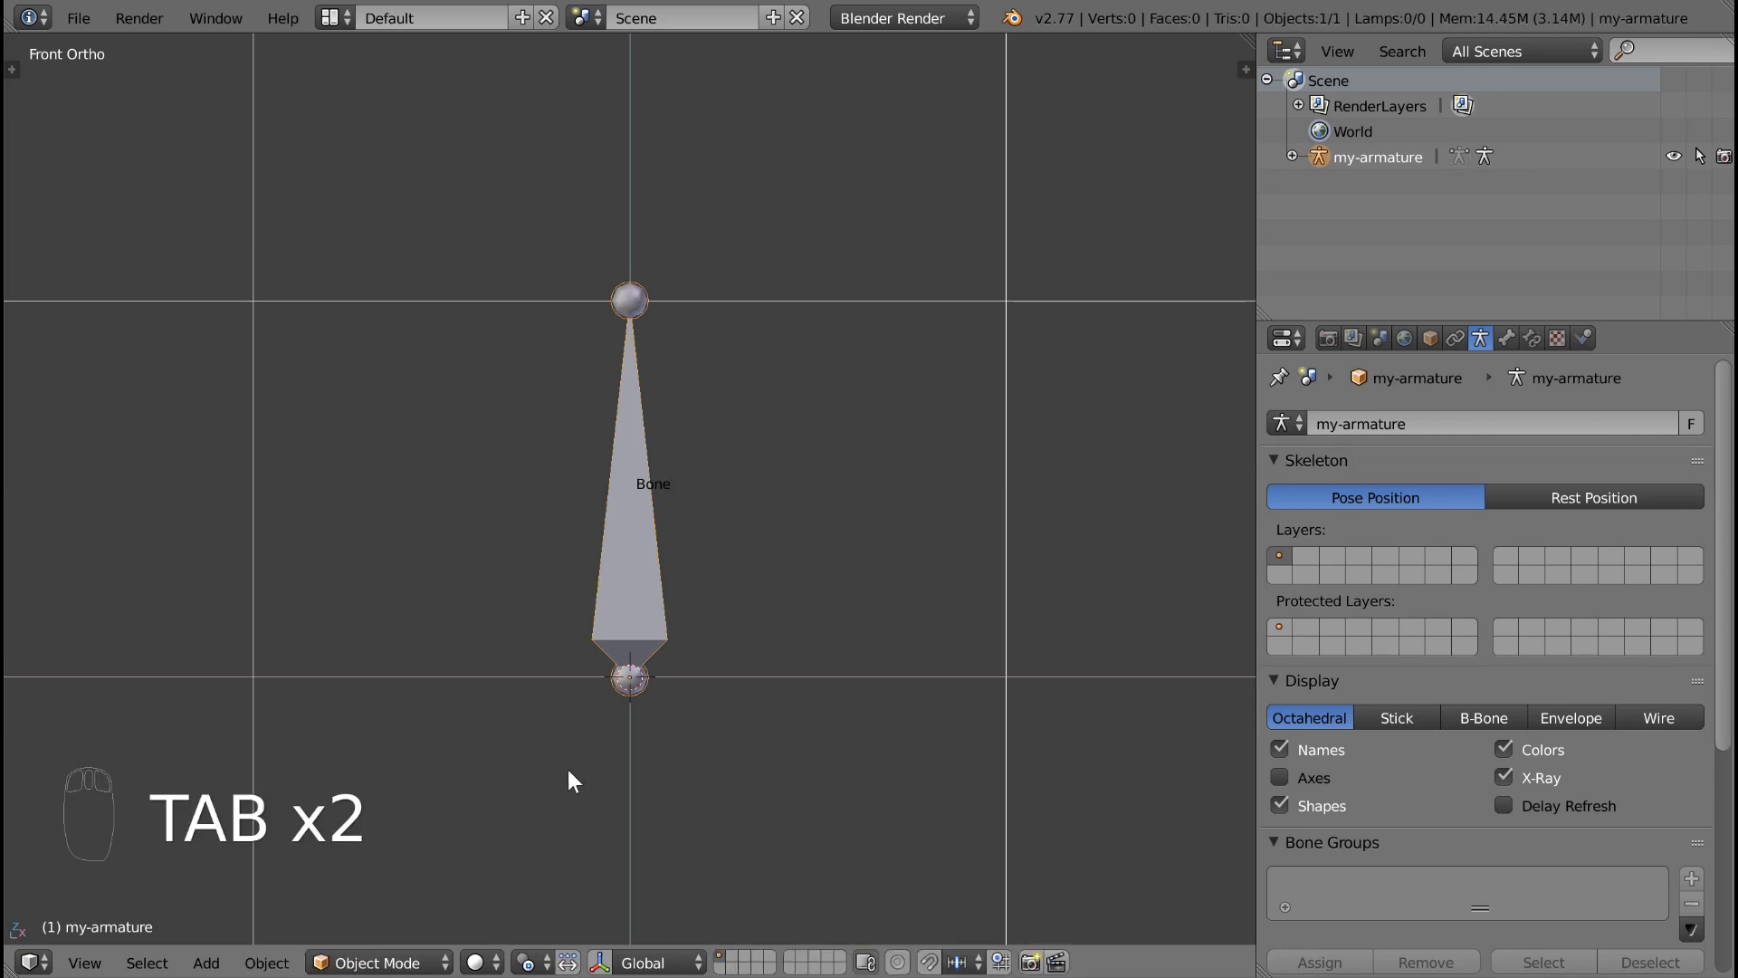
{"action": "left_click", "coordinate": [437, 964]}
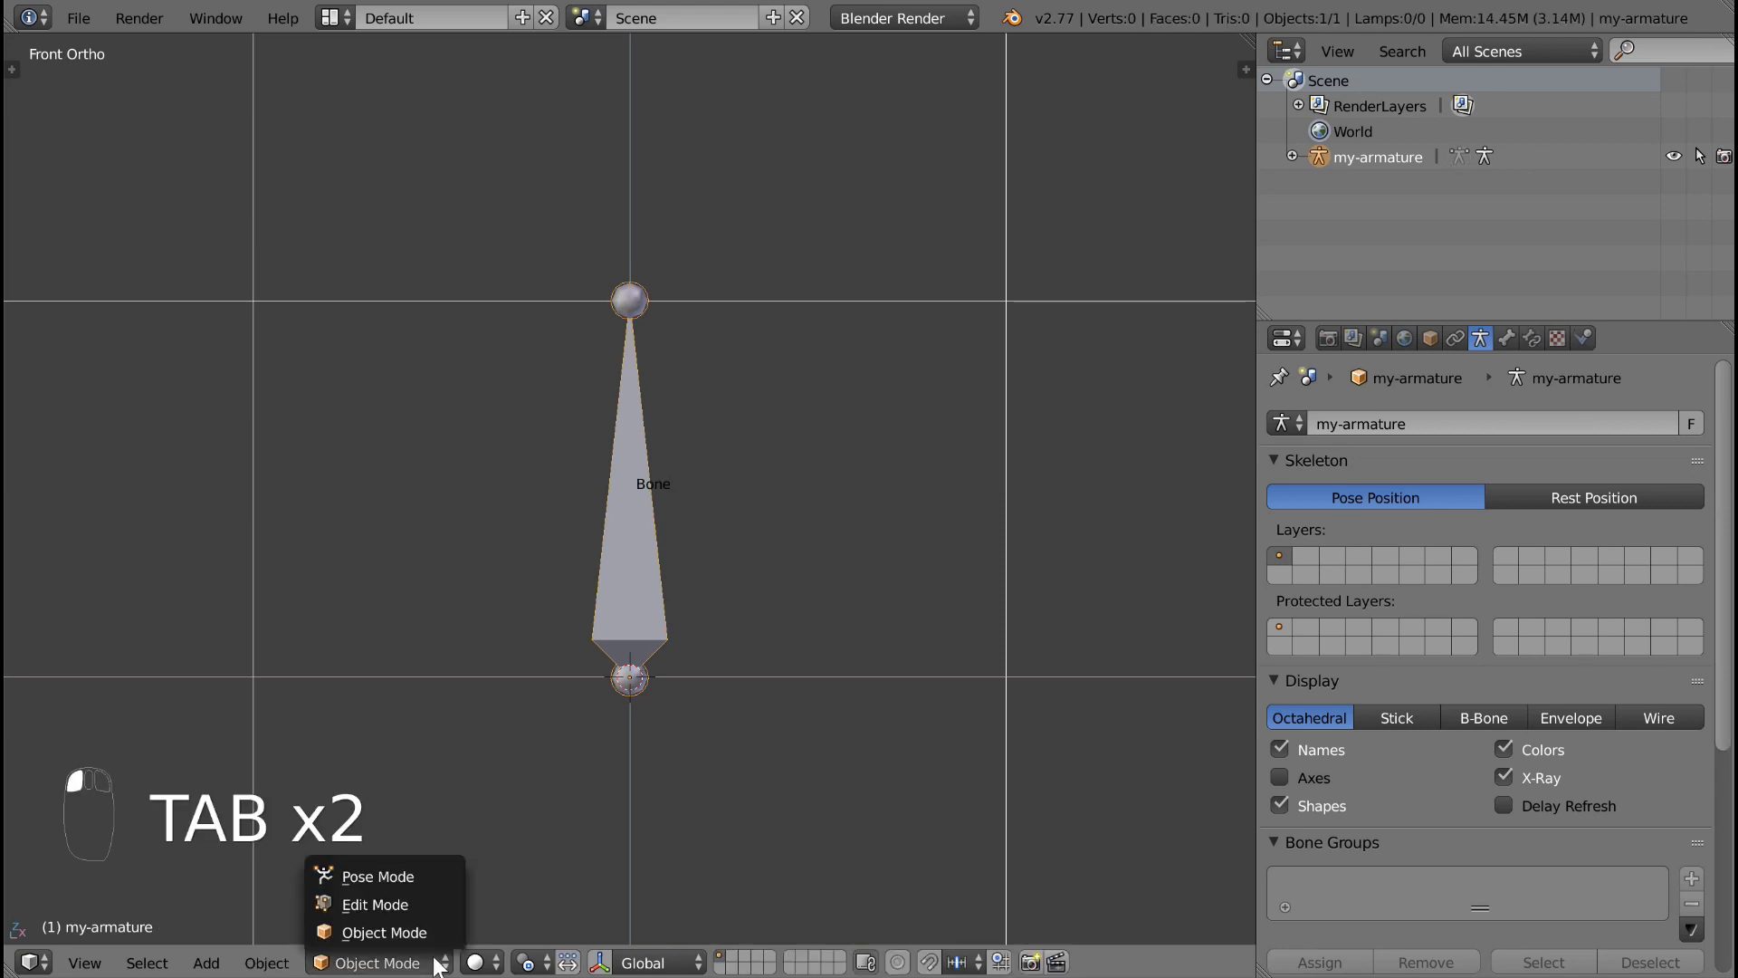
{"action": "left_click", "coordinate": [417, 904]}
{"action": "scroll", "coordinate": [583, 643], "scroll_direction": "up", "scroll_amount": 2}
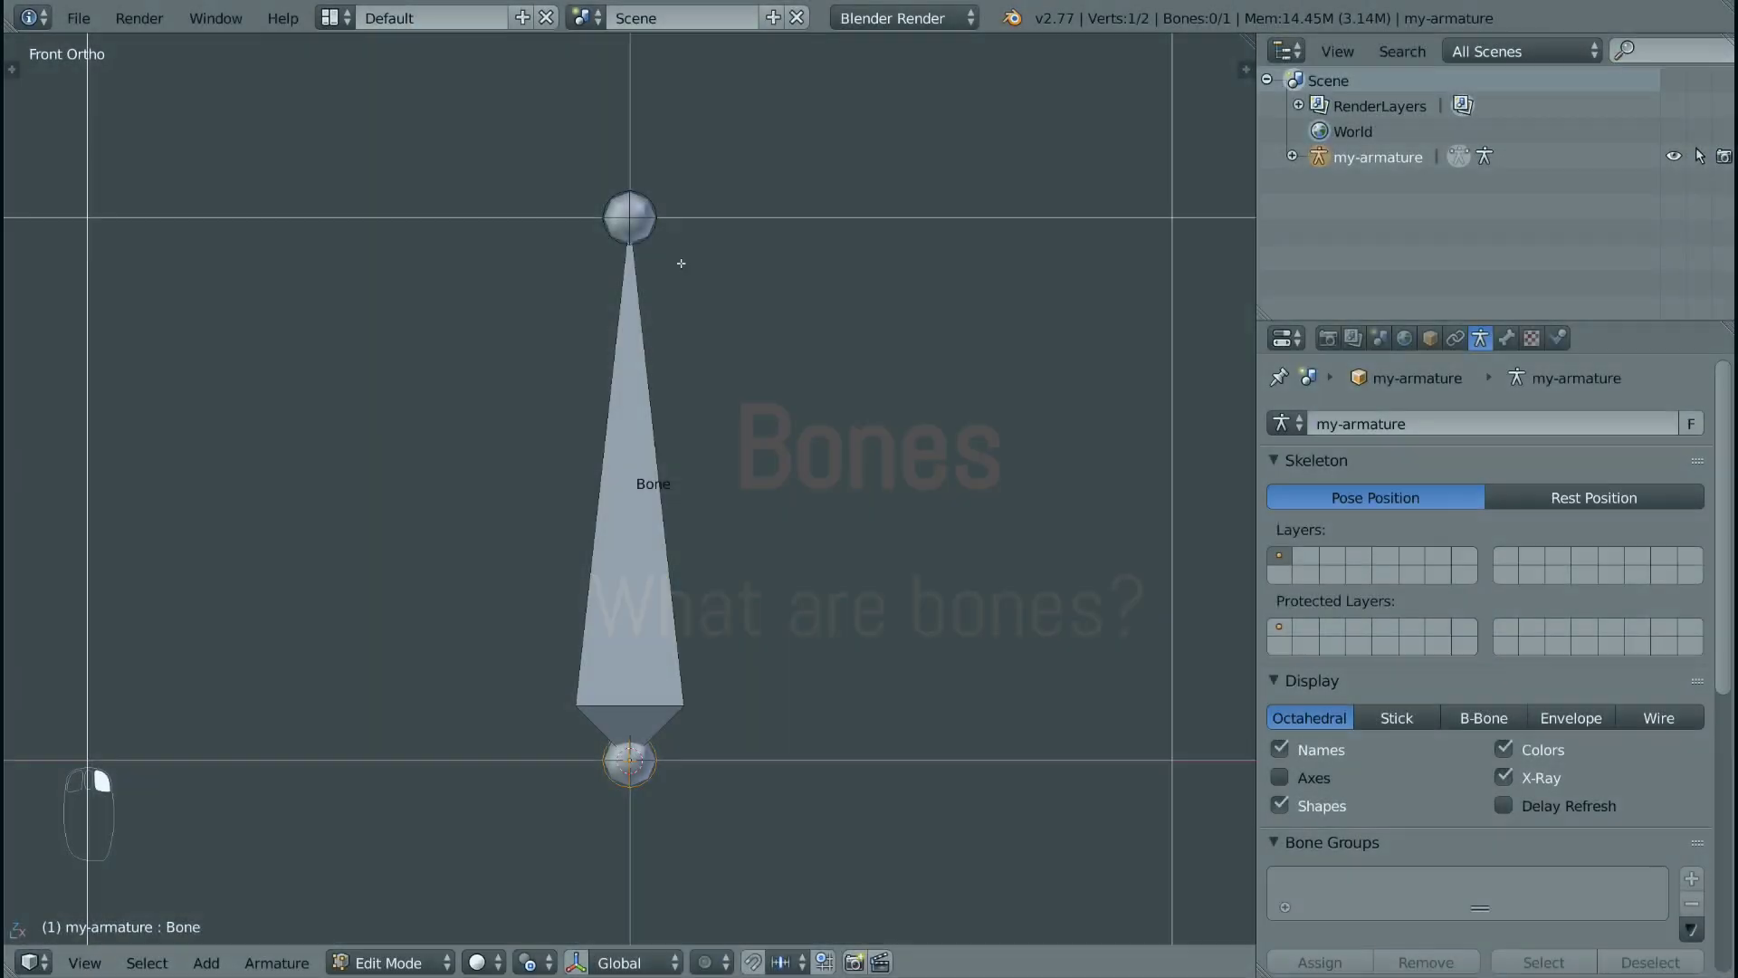
Step: Select the bone's tip, its root joint, and the tip again
{"action": "right_click", "coordinate": [651, 217]}
{"action": "right_click", "coordinate": [654, 760]}
{"action": "right_click", "coordinate": [644, 215]}
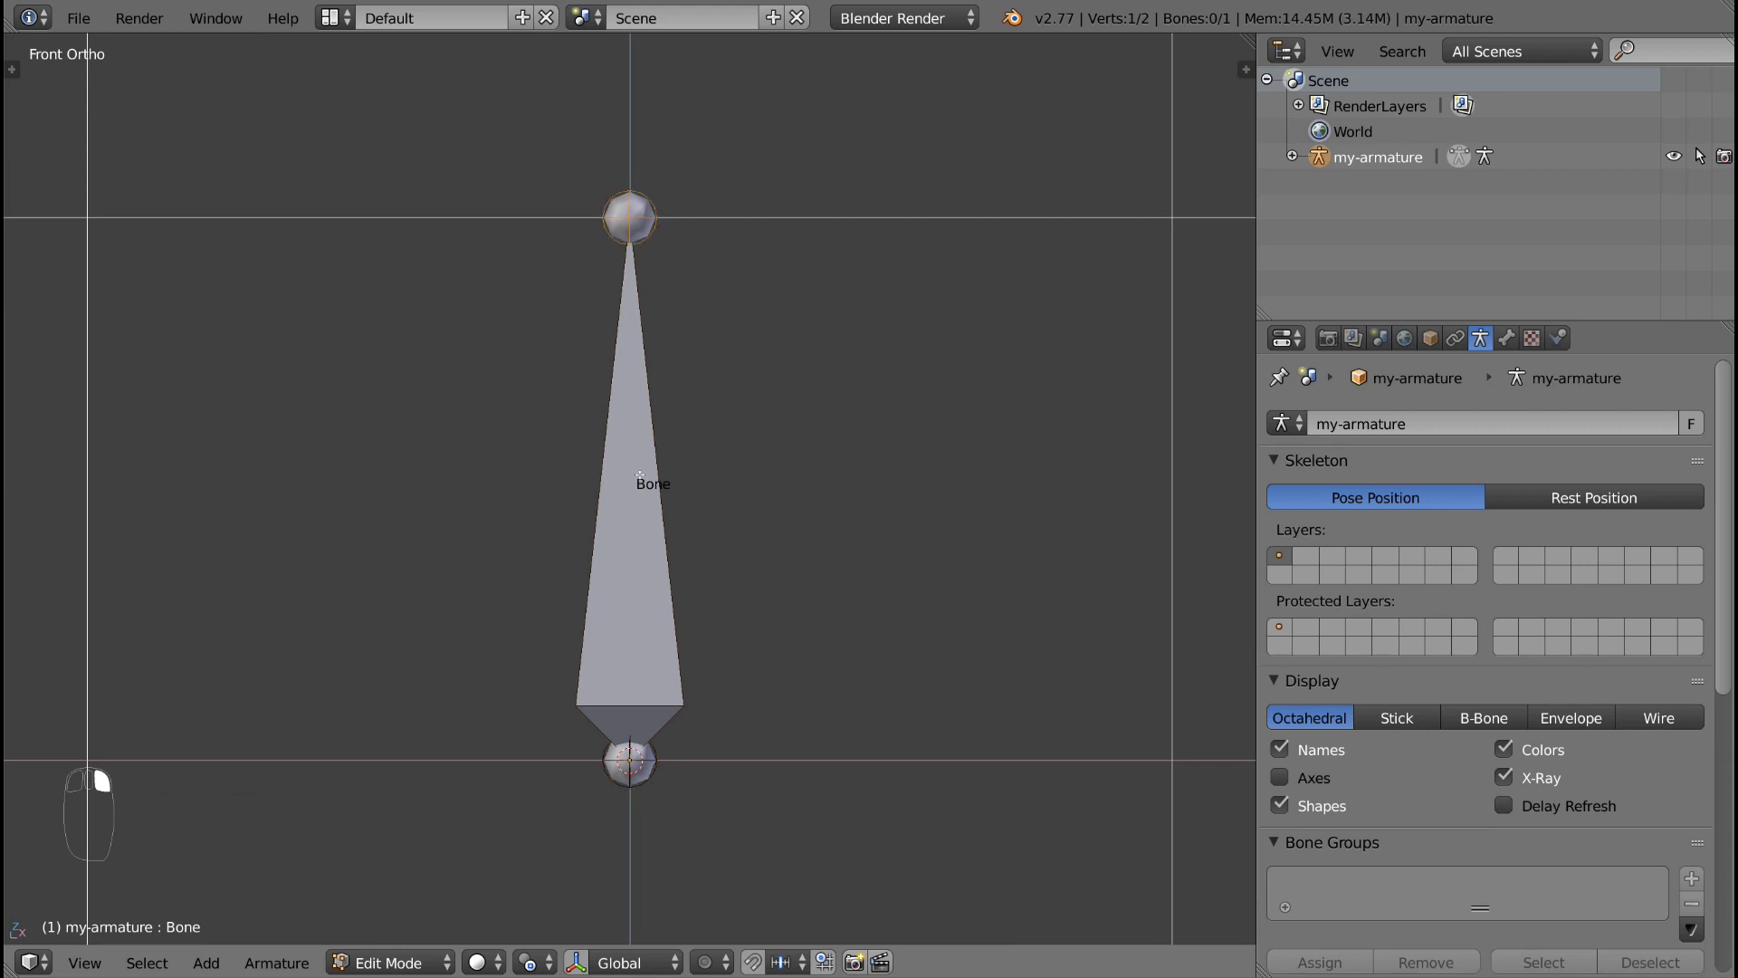
Step: Select the whole bone, then try moving its root joint and its tip separately, cancelling each move
{"action": "right_click", "coordinate": [672, 695]}
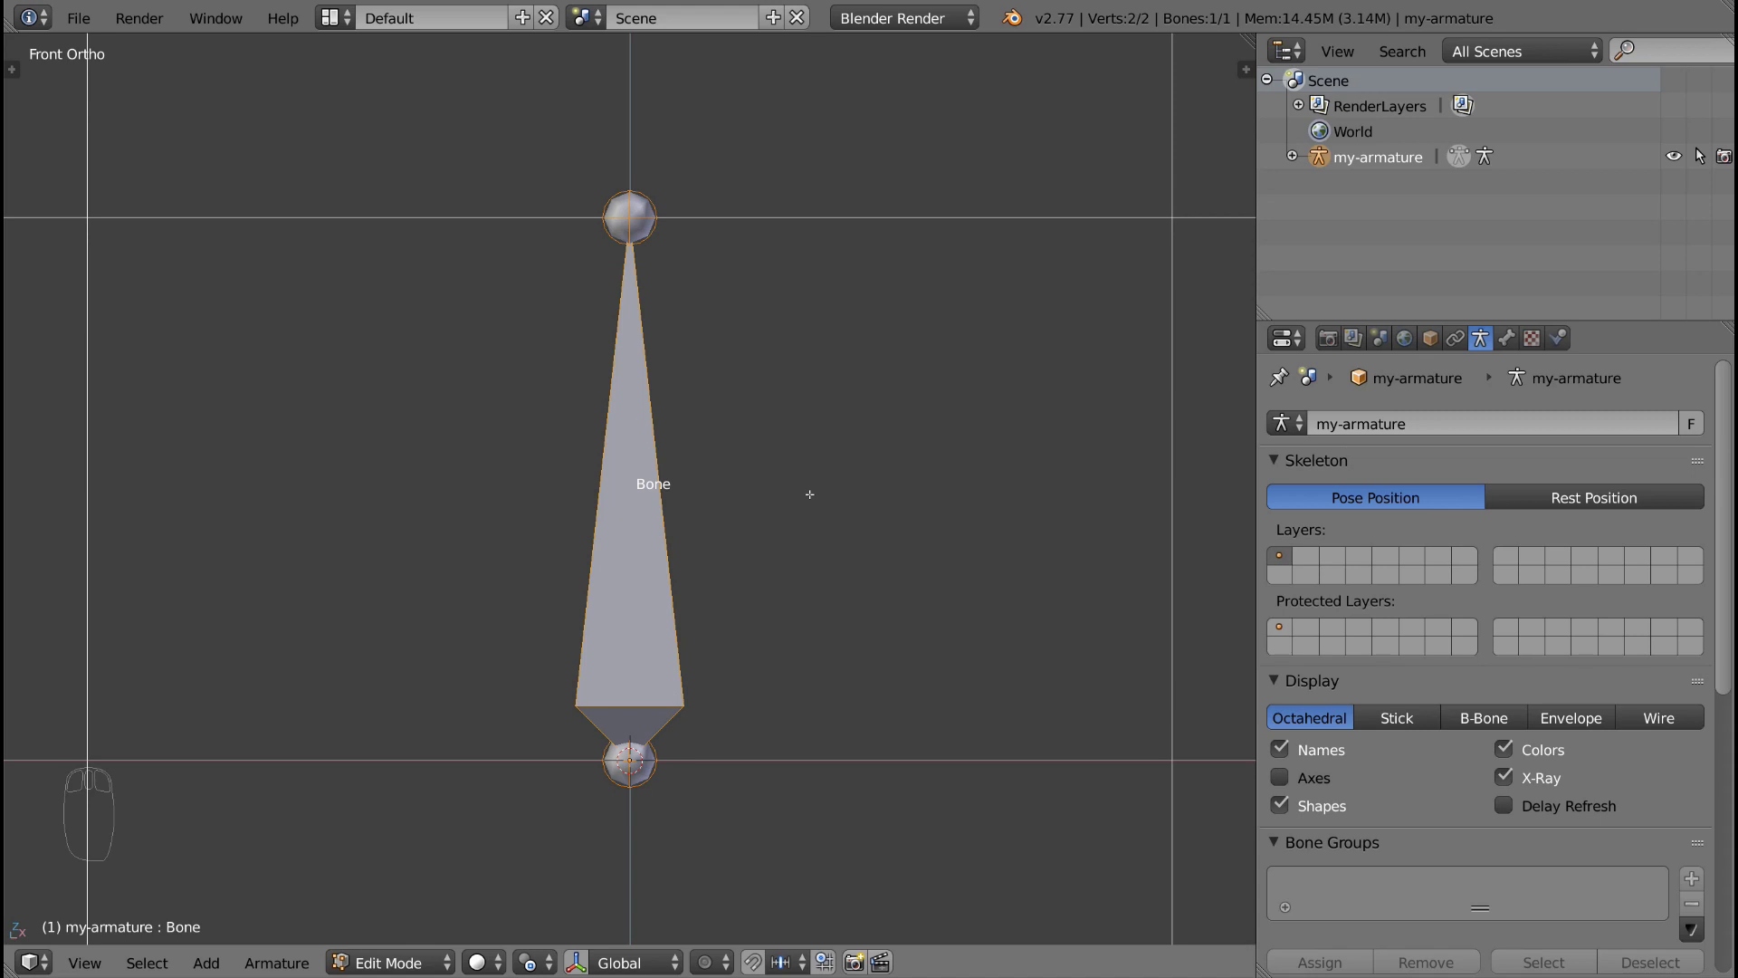
{"action": "right_click", "coordinate": [652, 768]}
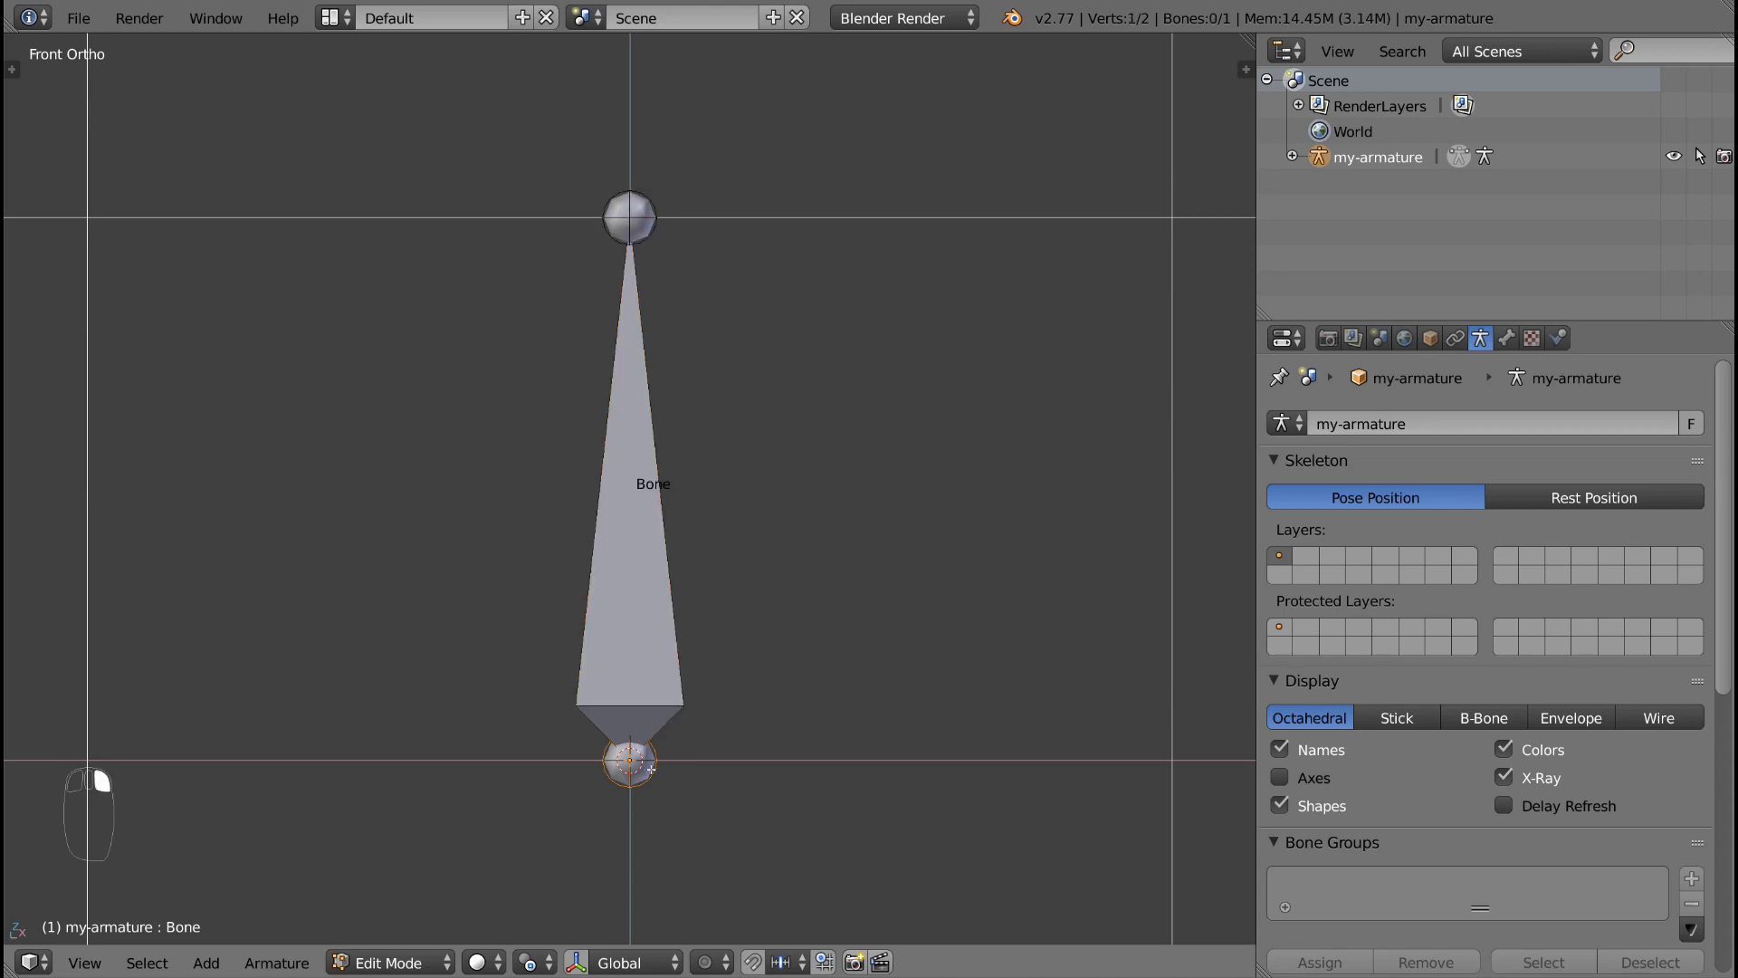
{"action": "key", "text": "g"}
{"action": "right_click", "coordinate": [730, 650]}
{"action": "mouse_move", "coordinate": [655, 244]}
{"action": "right_mouse_down"}
{"action": "mouse_move", "coordinate": [691, 265]}
{"action": "mouse_move", "coordinate": [650, 226]}
{"action": "right_mouse_up"}
{"action": "right_click", "coordinate": [668, 375]}
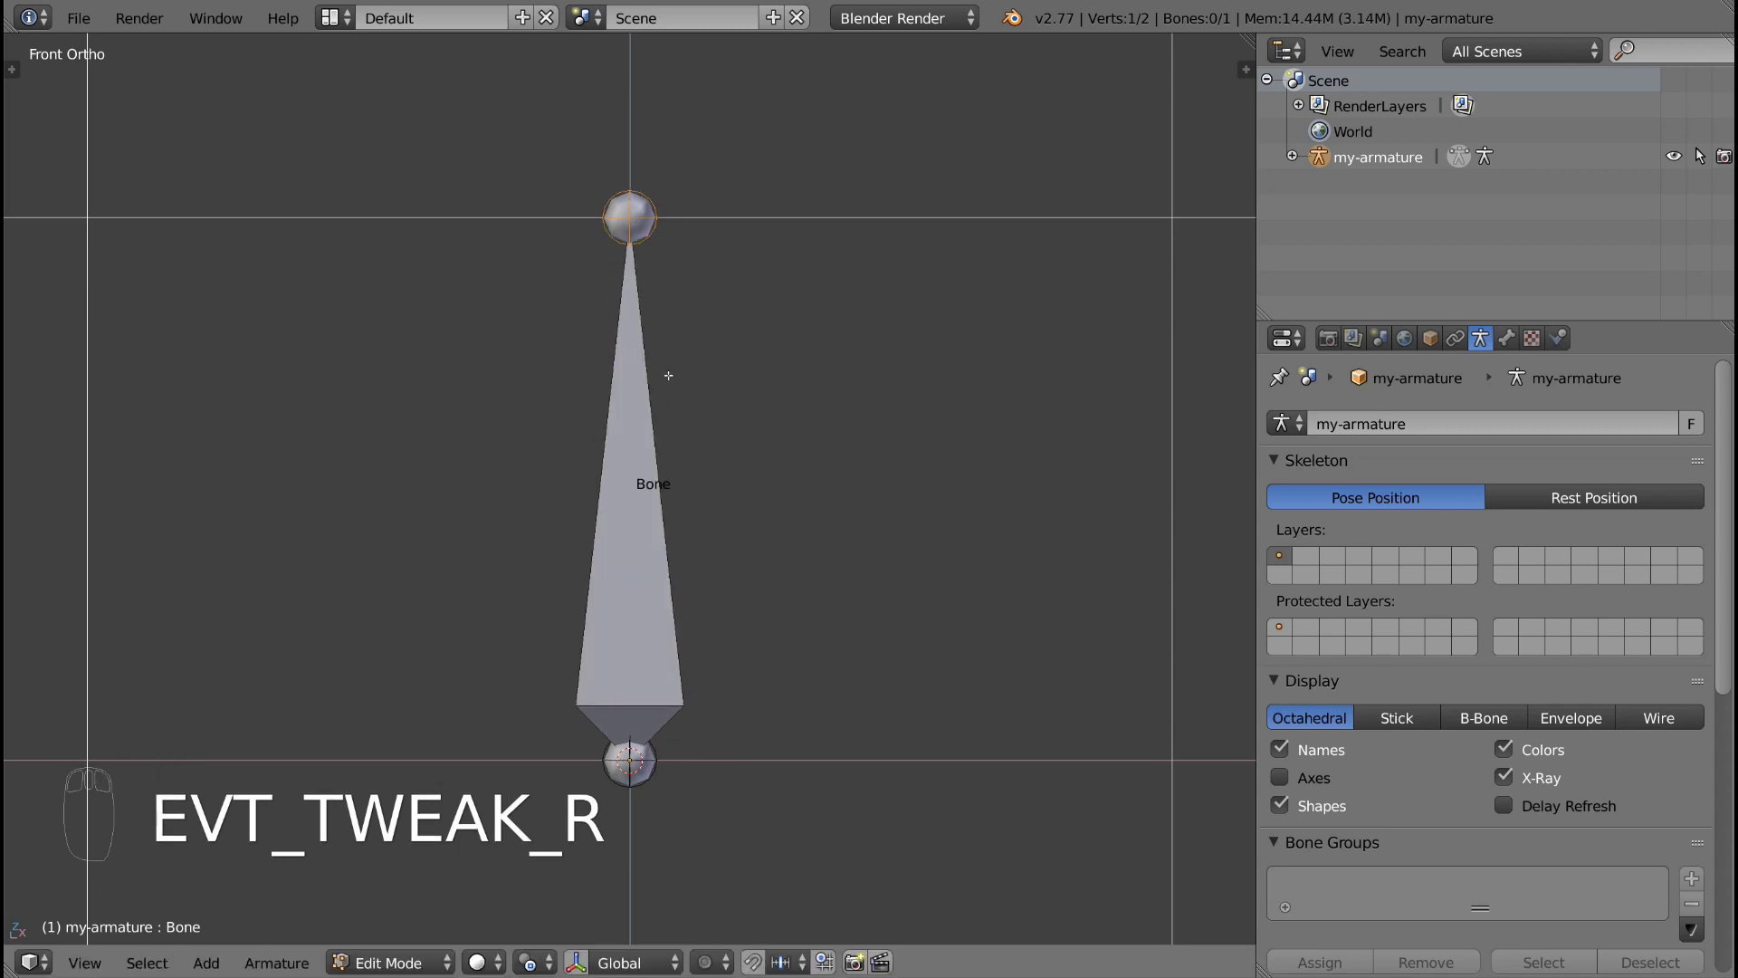
Step: Try rotating the whole bone about its root and moving its tip, cancelling both transforms
{"action": "right_click", "coordinate": [671, 649]}
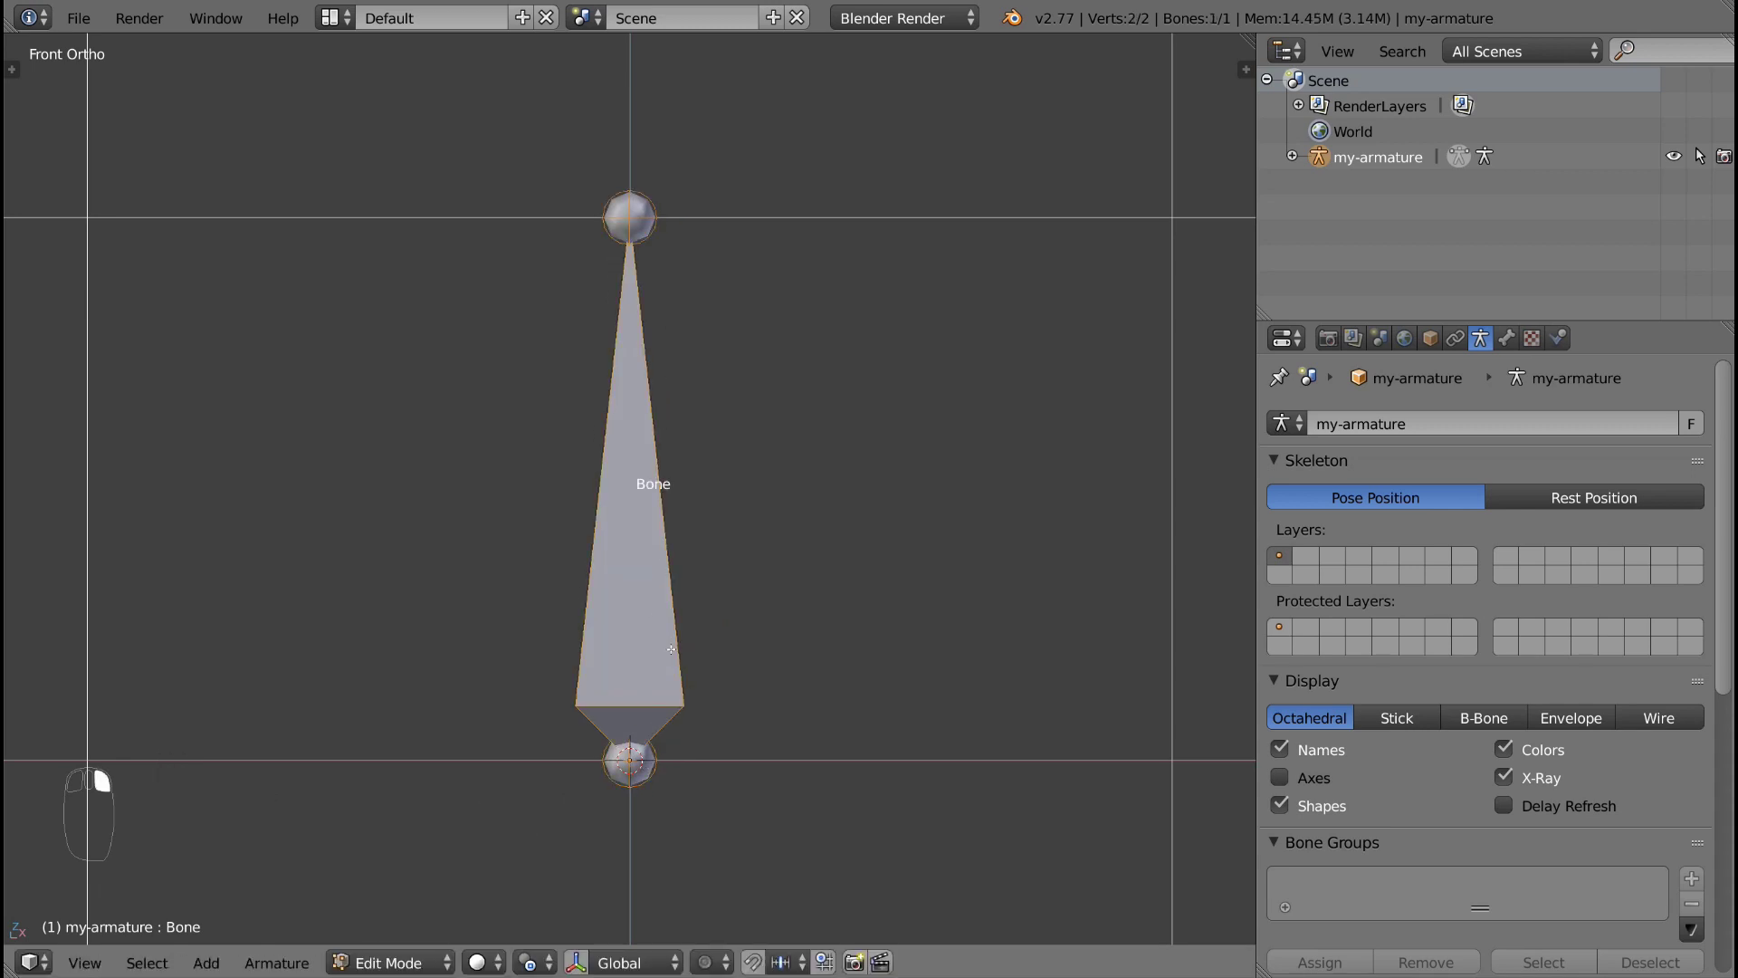
{"action": "key", "text": "r"}
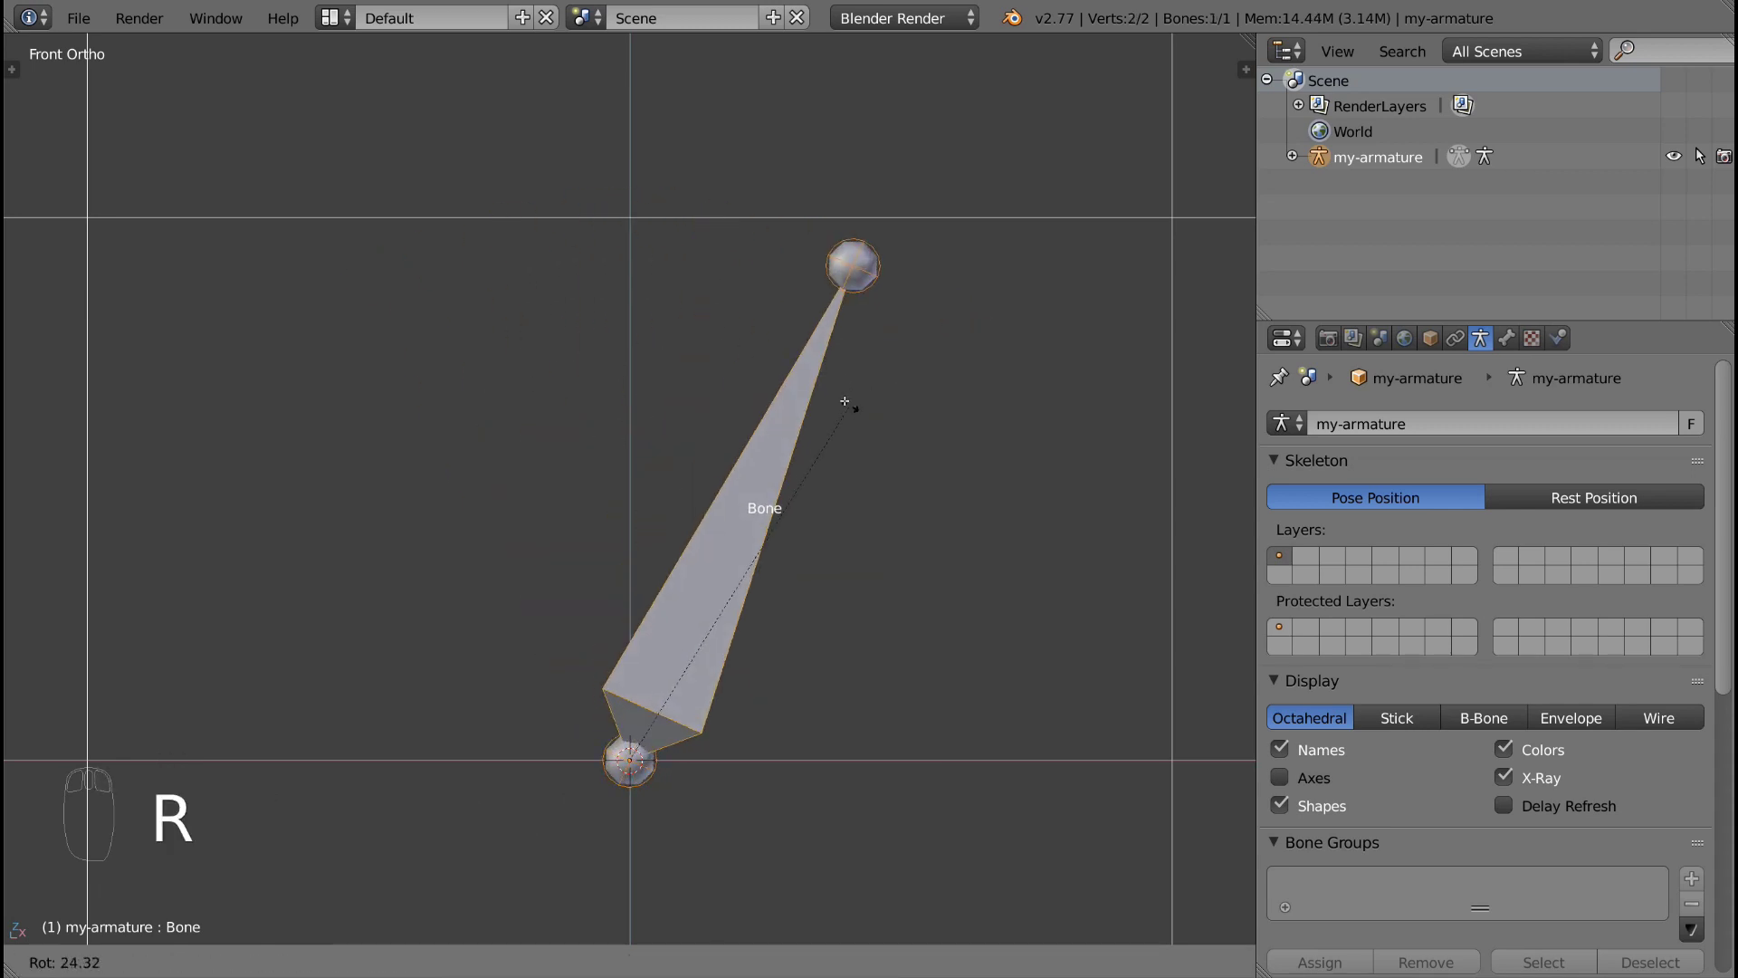
{"action": "right_click", "coordinate": [761, 280]}
{"action": "right_click_drag", "start_coordinate": [661, 216], "coordinate": [646, 179]}
Step: Add two new bones to the armature, one grid square to the right and one to the left of the original bone
{"action": "left_click_drag", "start_coordinate": [713, 322], "coordinate": [710, 377], "text": "alt+shift"}
{"action": "scroll", "coordinate": [712, 377], "scroll_direction": "down", "scroll_amount": 3}
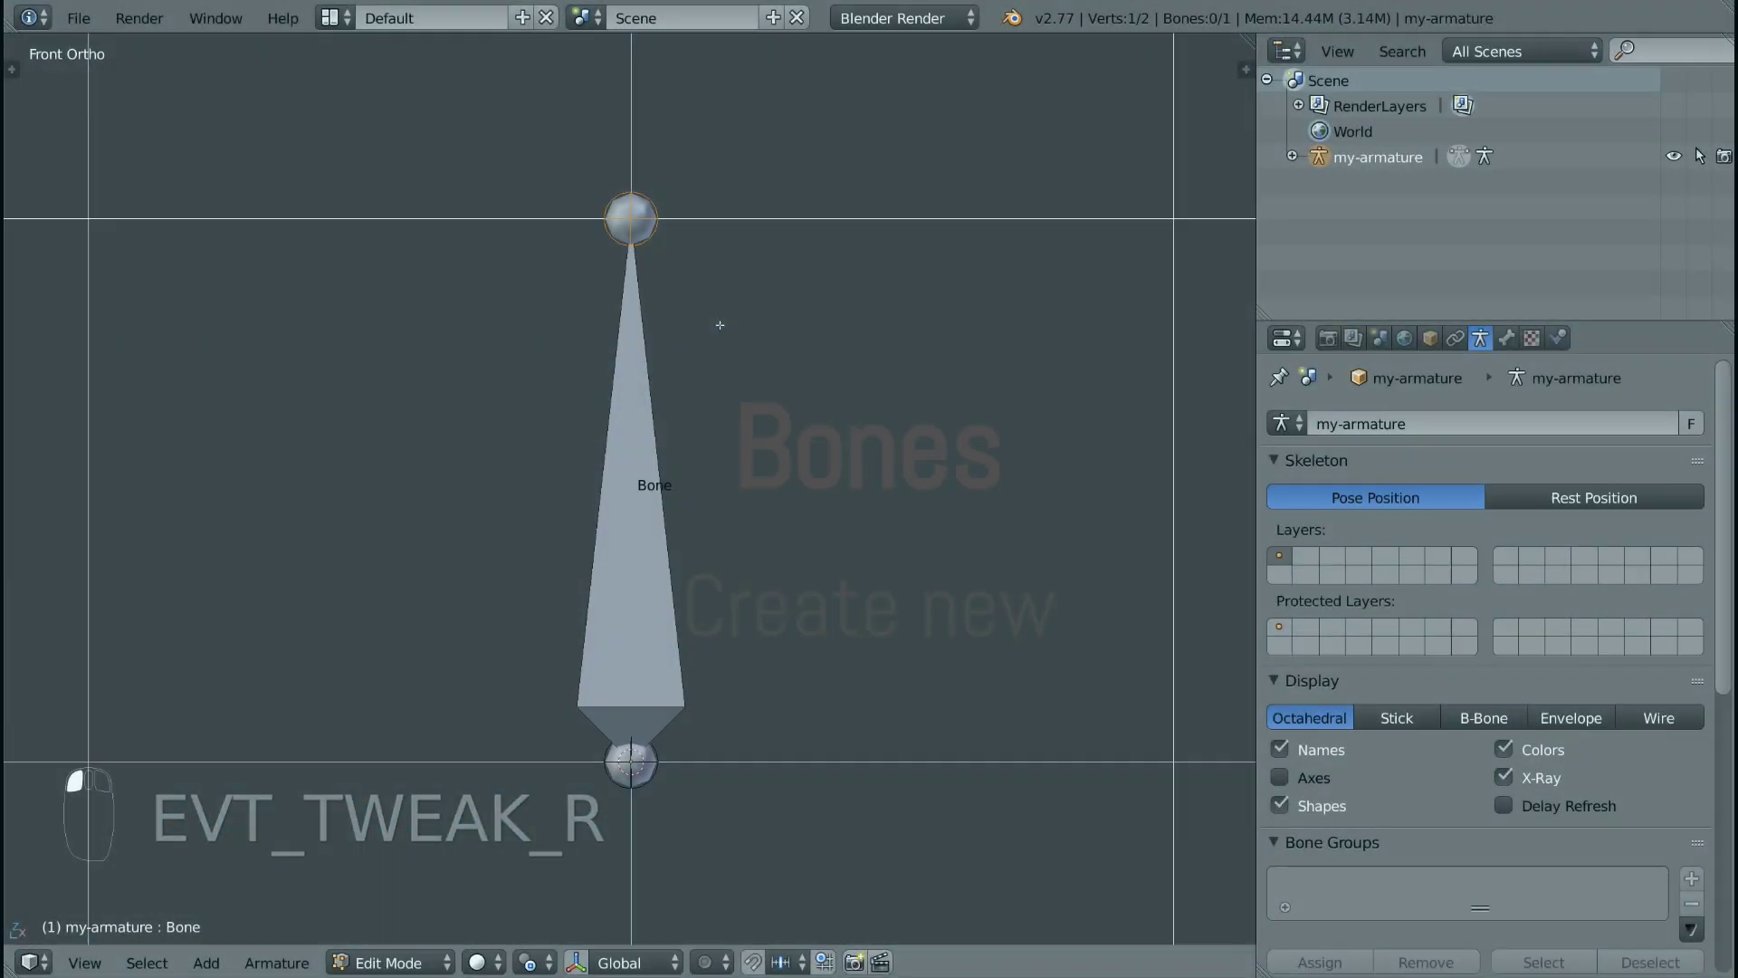
{"action": "left_click_drag", "start_coordinate": [718, 323], "coordinate": [710, 377], "text": "alt+shift"}
{"action": "scroll", "coordinate": [709, 376], "scroll_direction": "down", "scroll_amount": 3}
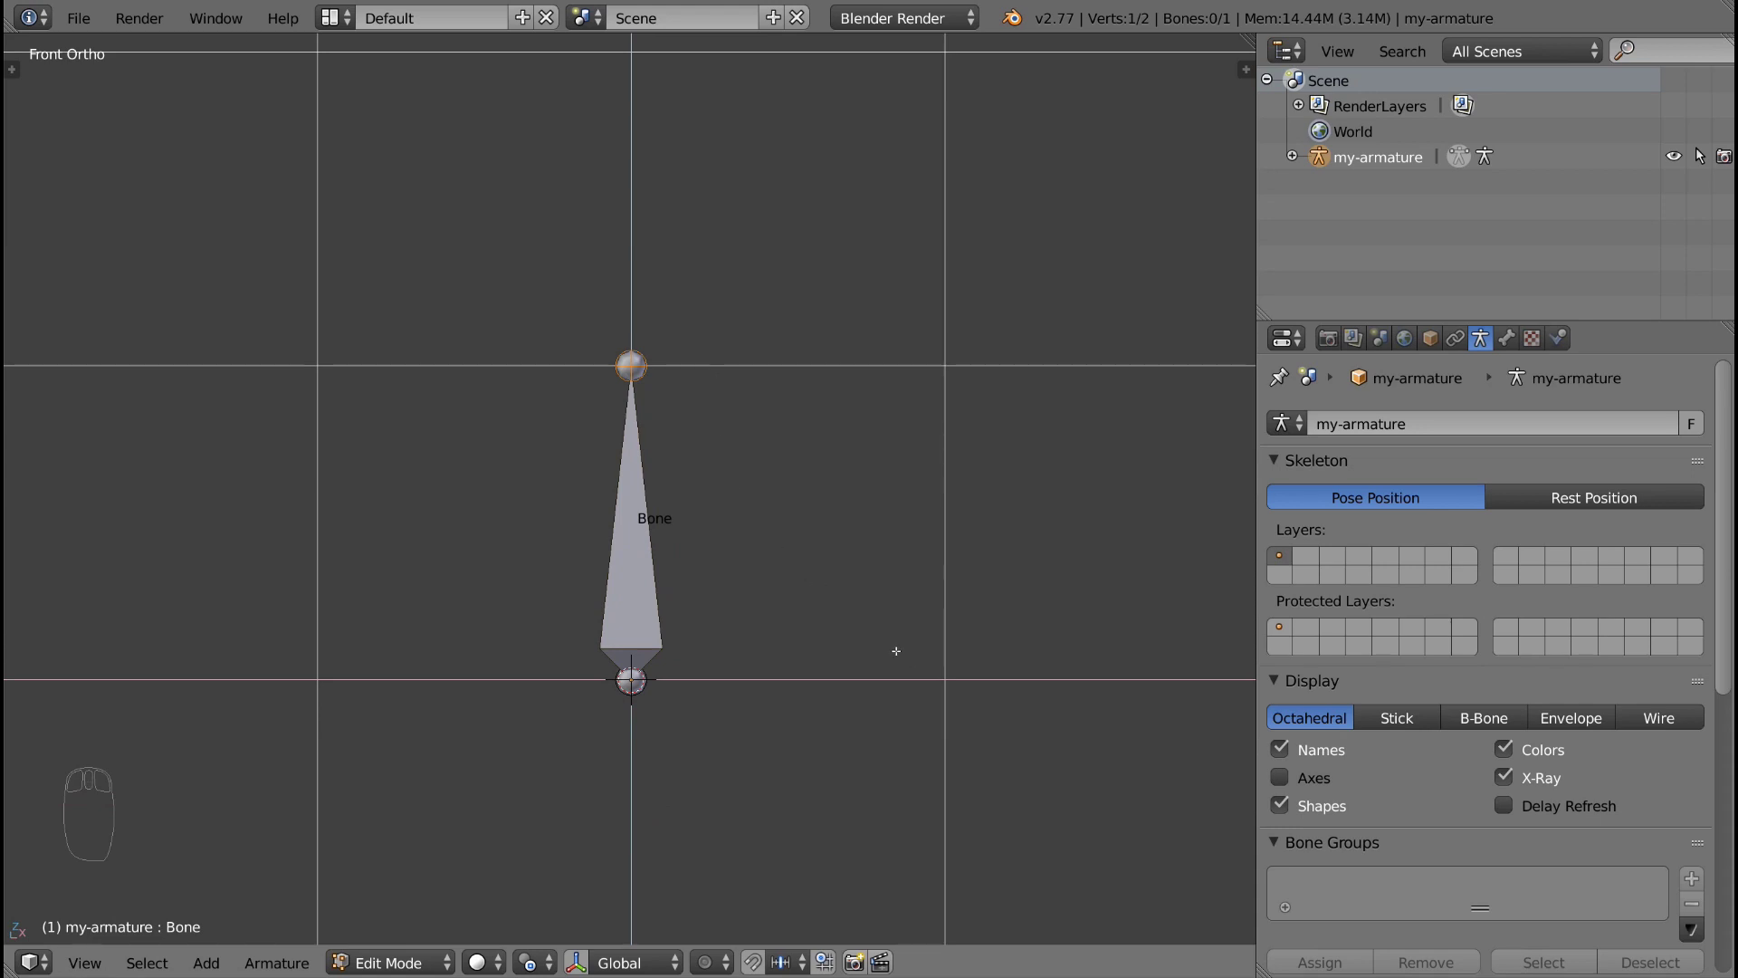
{"action": "left_click", "coordinate": [944, 679]}
{"action": "key", "text": "shift+a"}
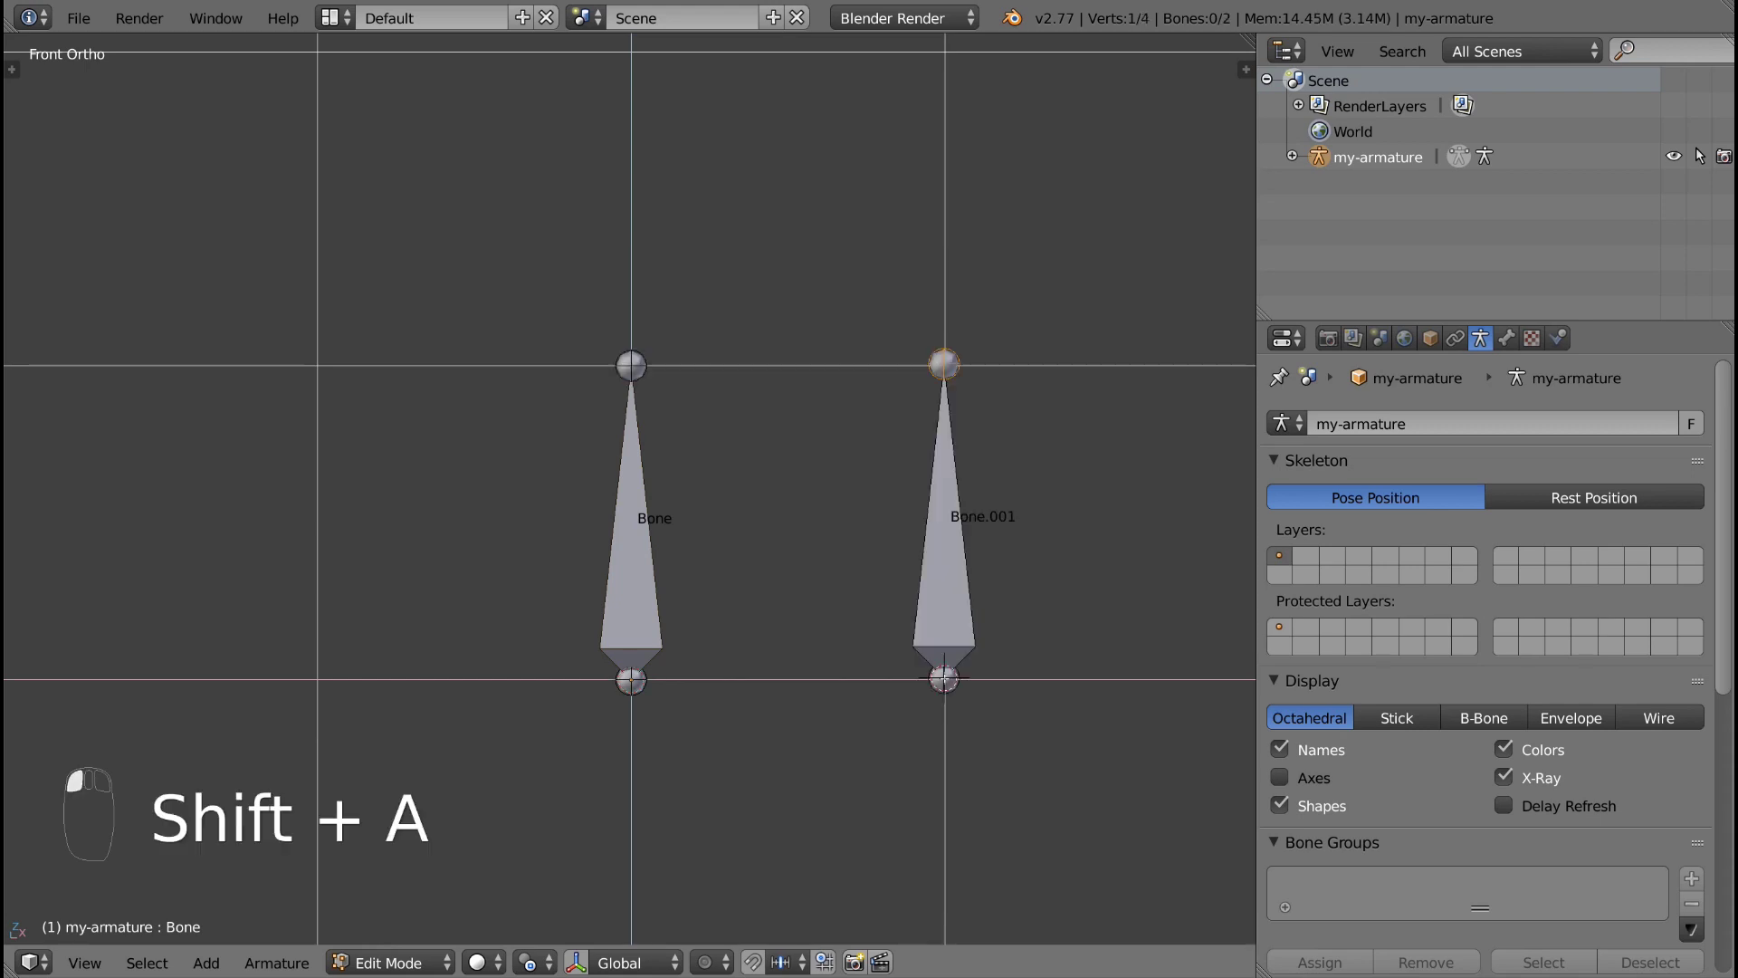
{"action": "left_click", "coordinate": [318, 679]}
{"action": "key", "text": "shift+a"}
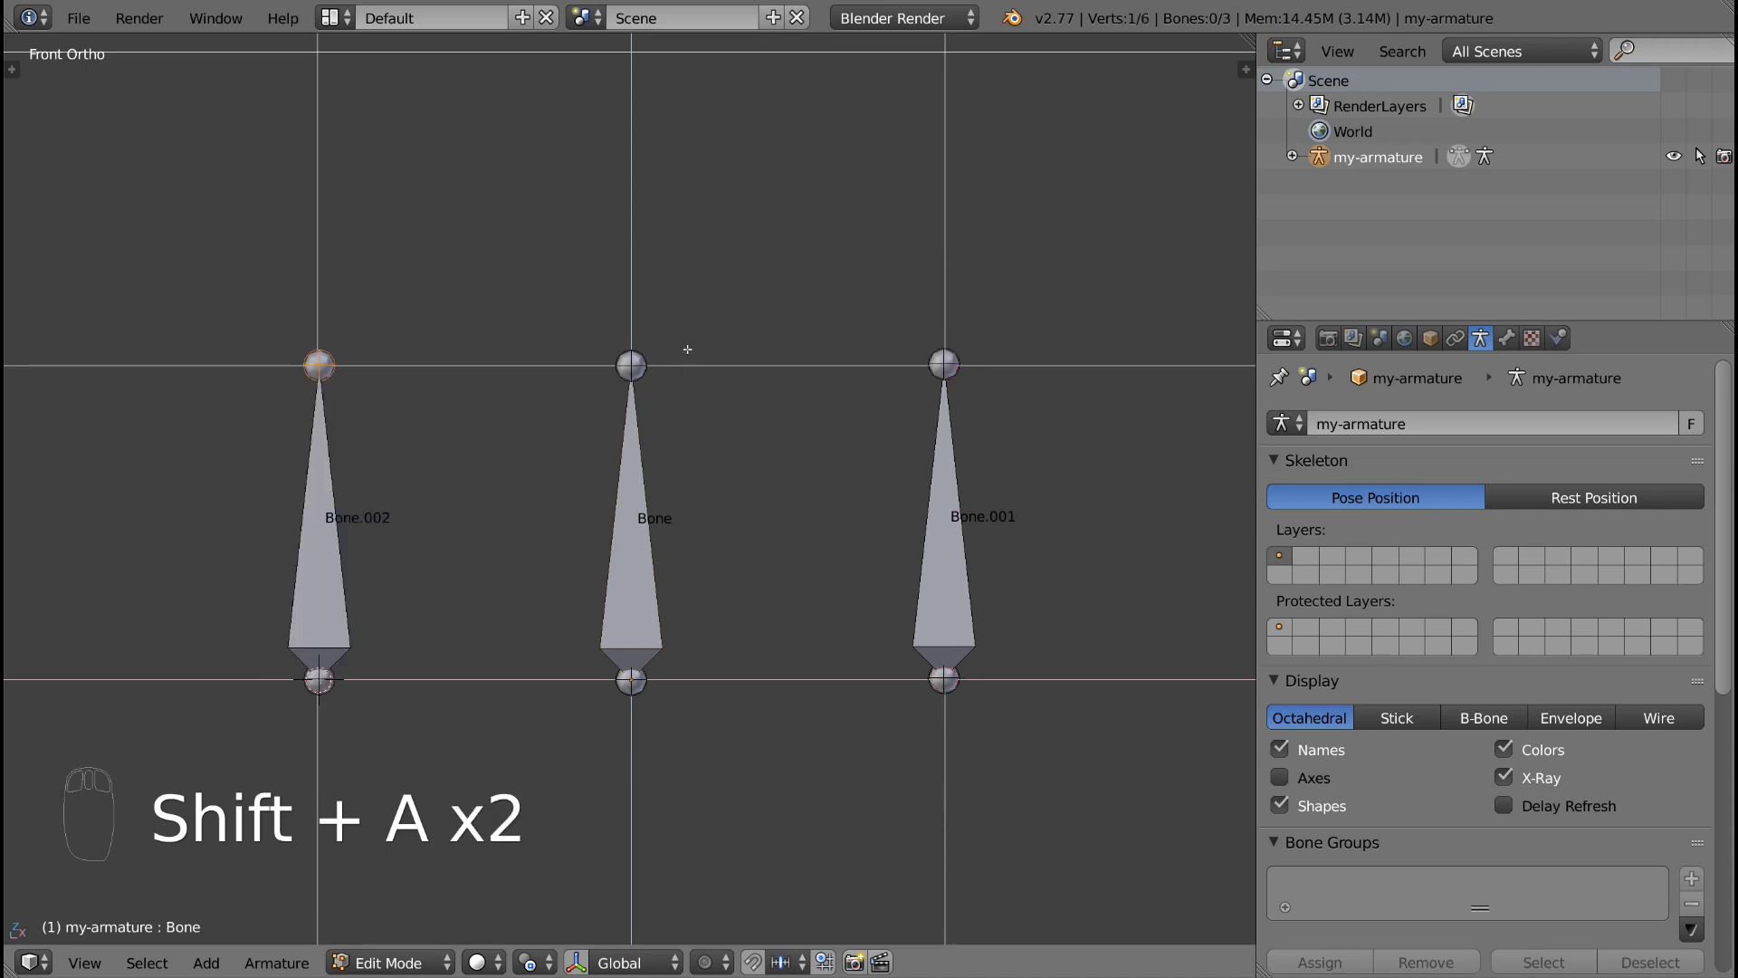
Step: Extend the middle bone with a new bone slanting up to the right from its tip
{"action": "left_click_drag", "start_coordinate": [692, 353], "coordinate": [710, 439], "text": "alt+shift"}
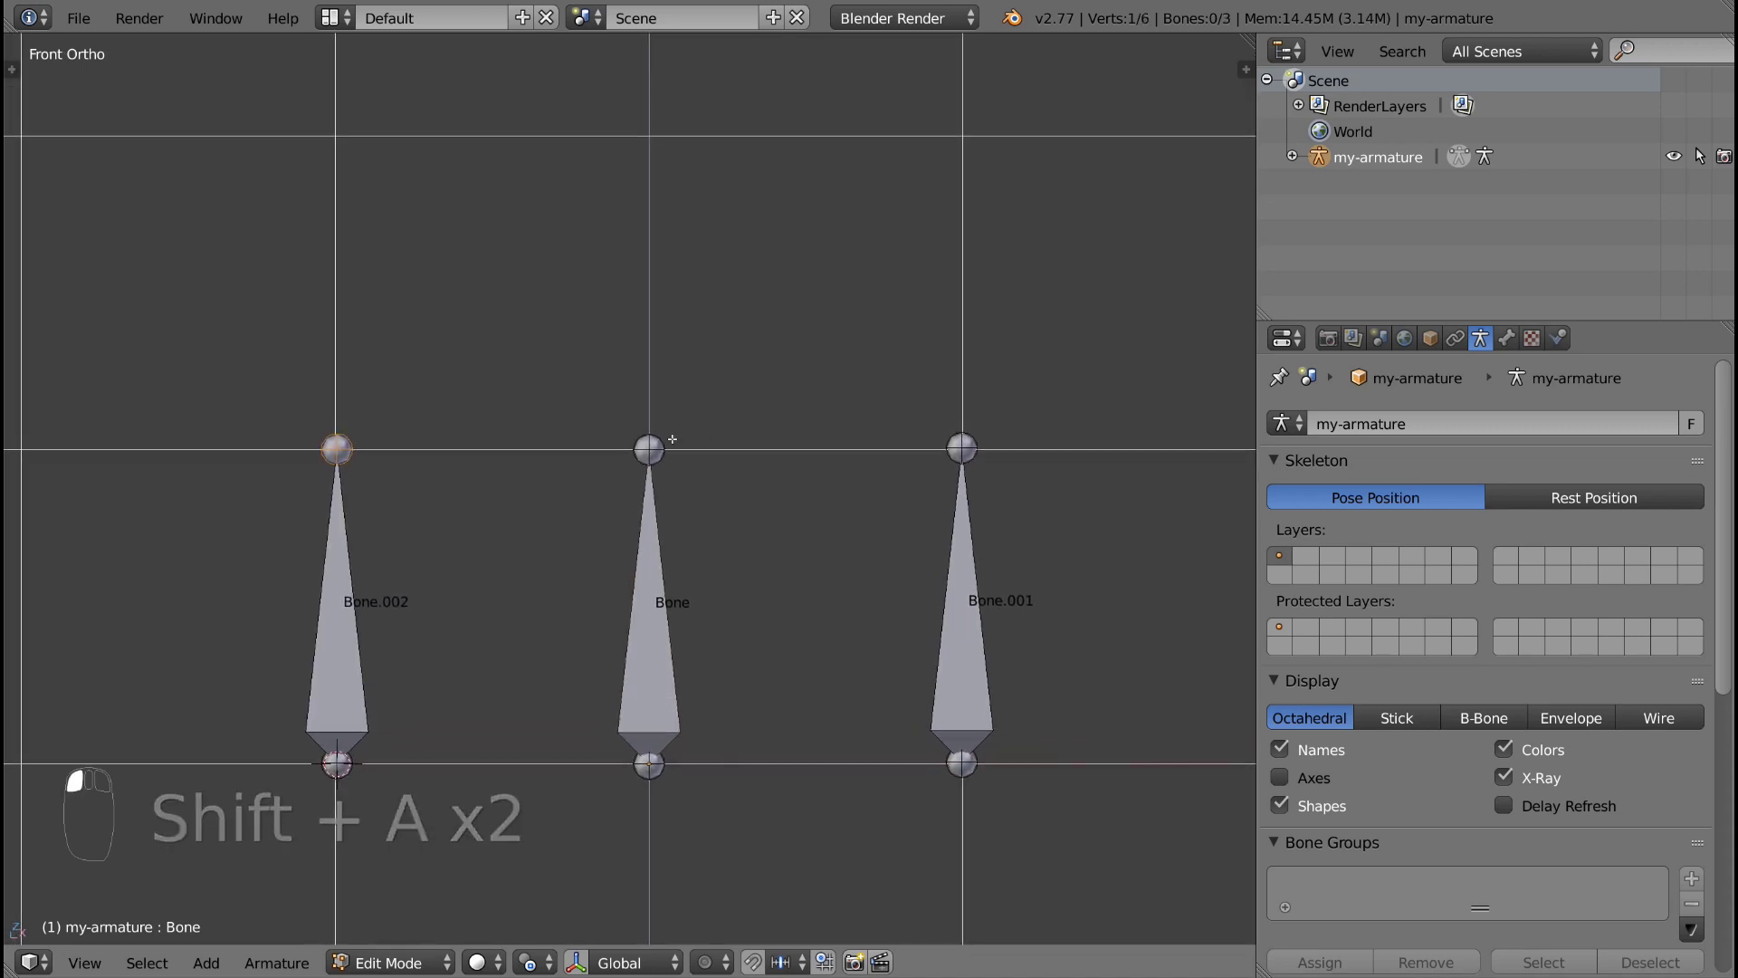
{"action": "right_click", "coordinate": [658, 598]}
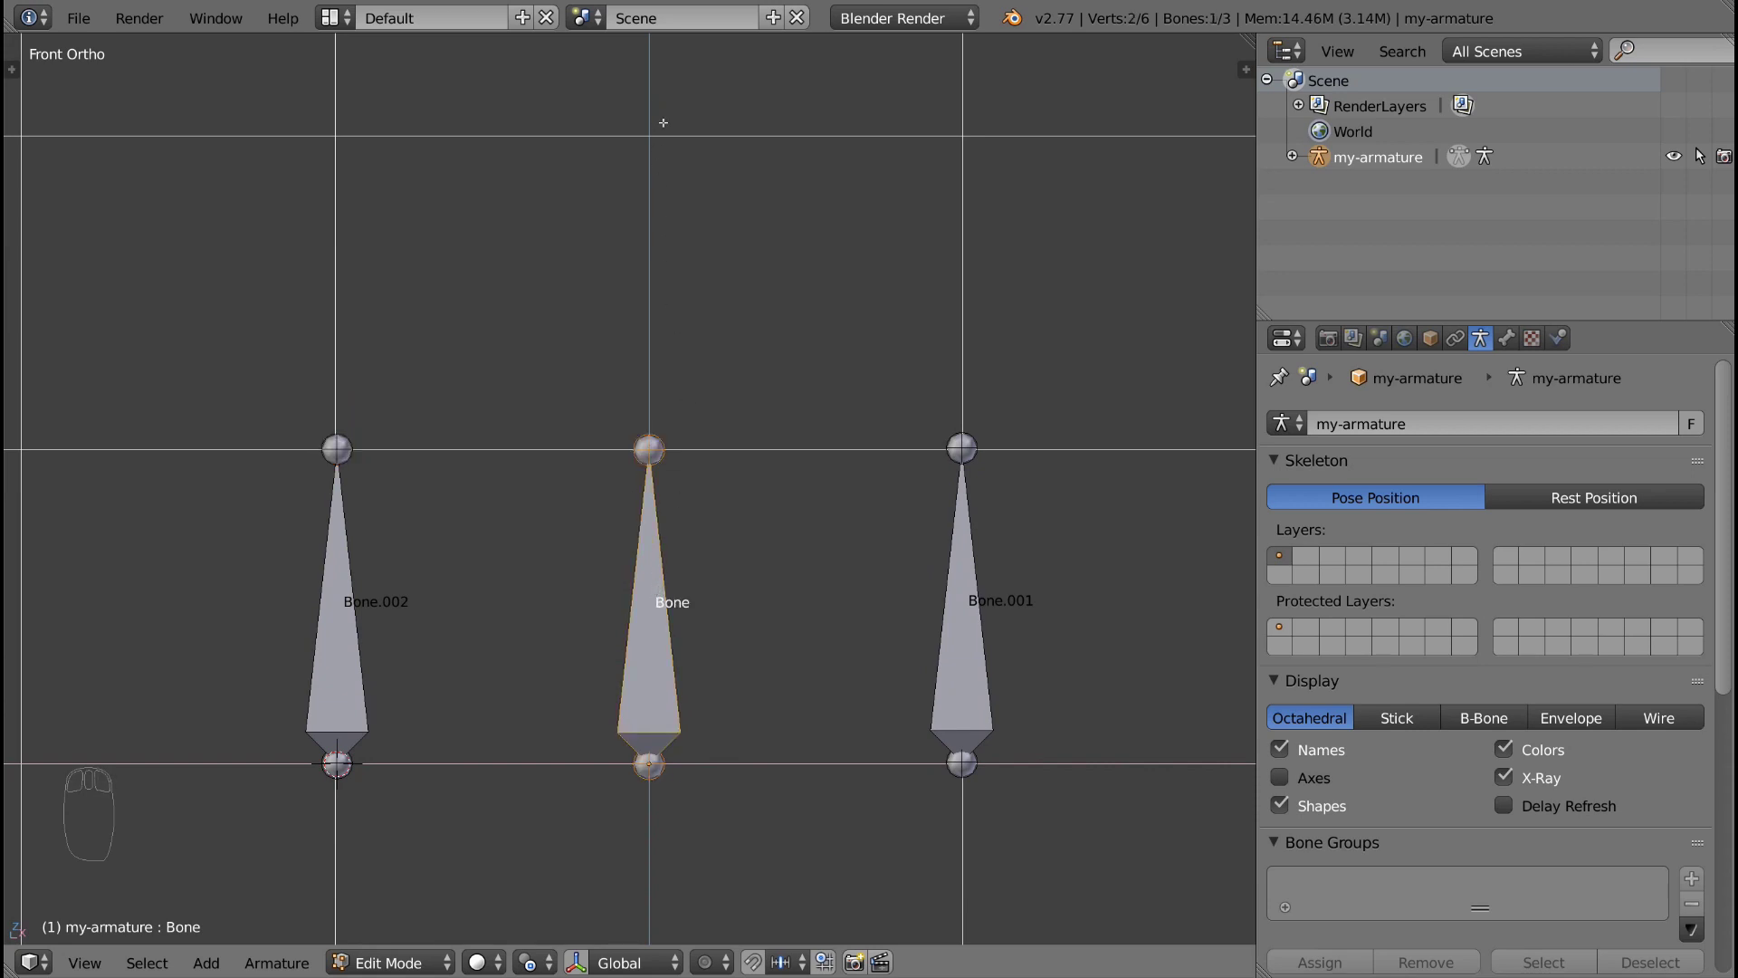
{"action": "left_click", "coordinate": [804, 169], "text": "ctrl"}
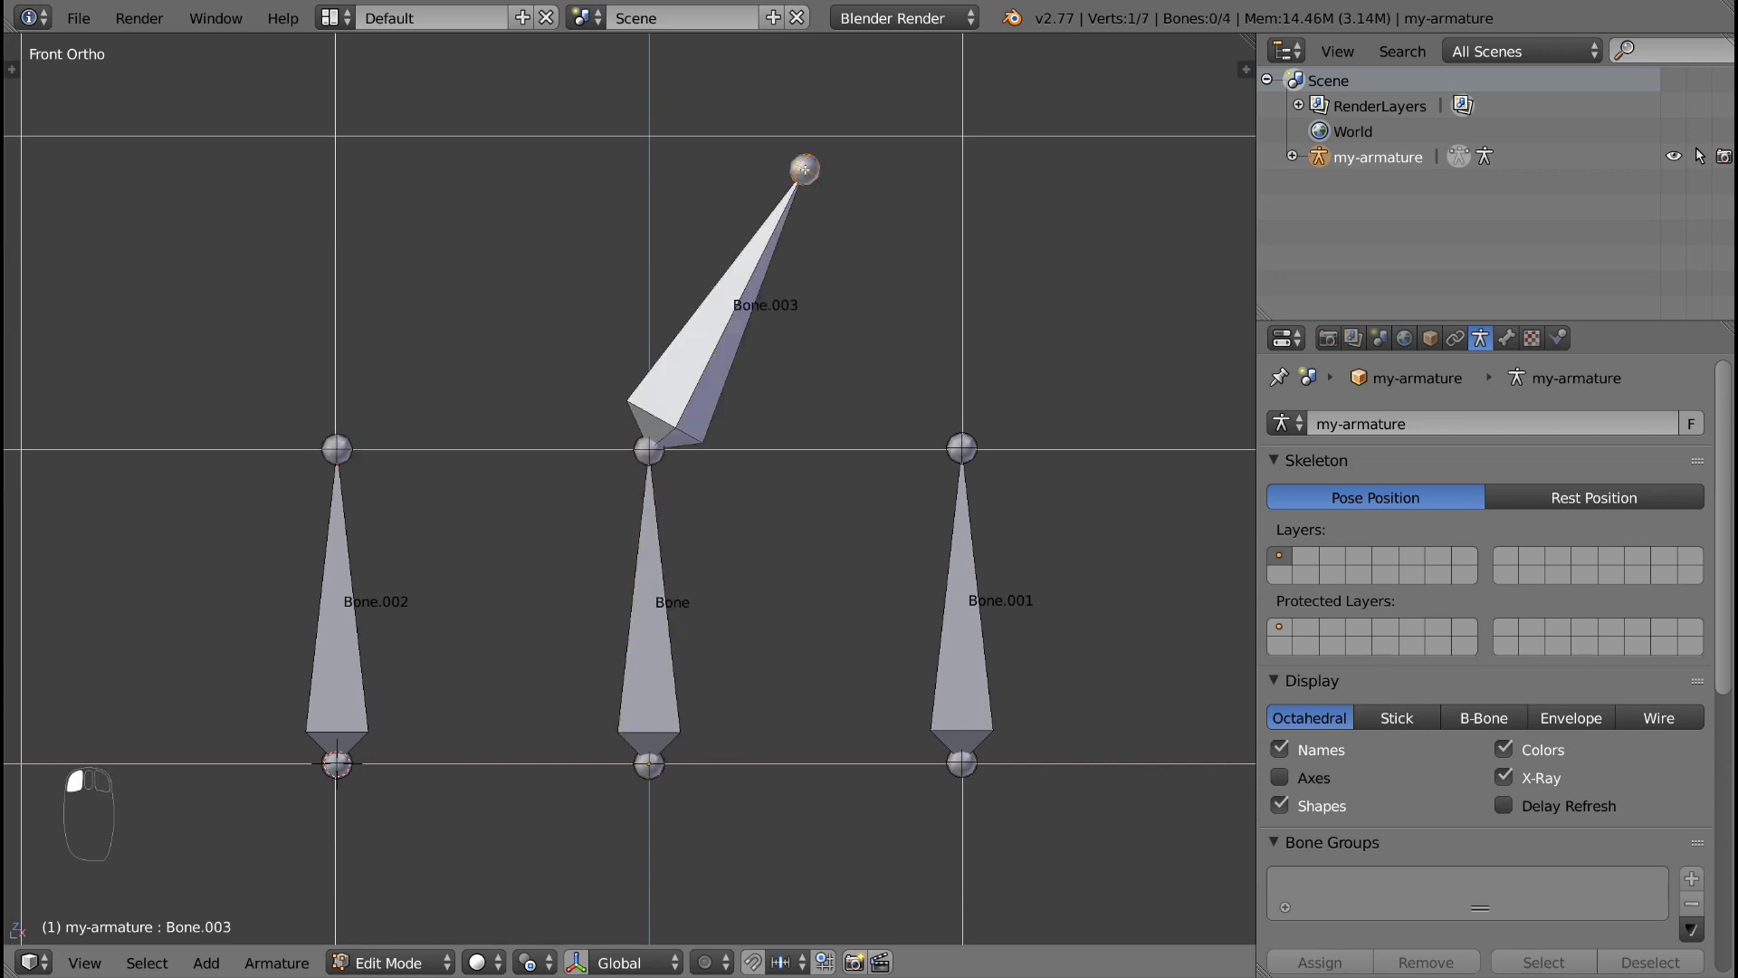
Step: Branch a slanted bone and a vertical bone from the right-hand bone's tip, continuing the vertical one with two short bones
{"action": "right_click", "coordinate": [967, 439]}
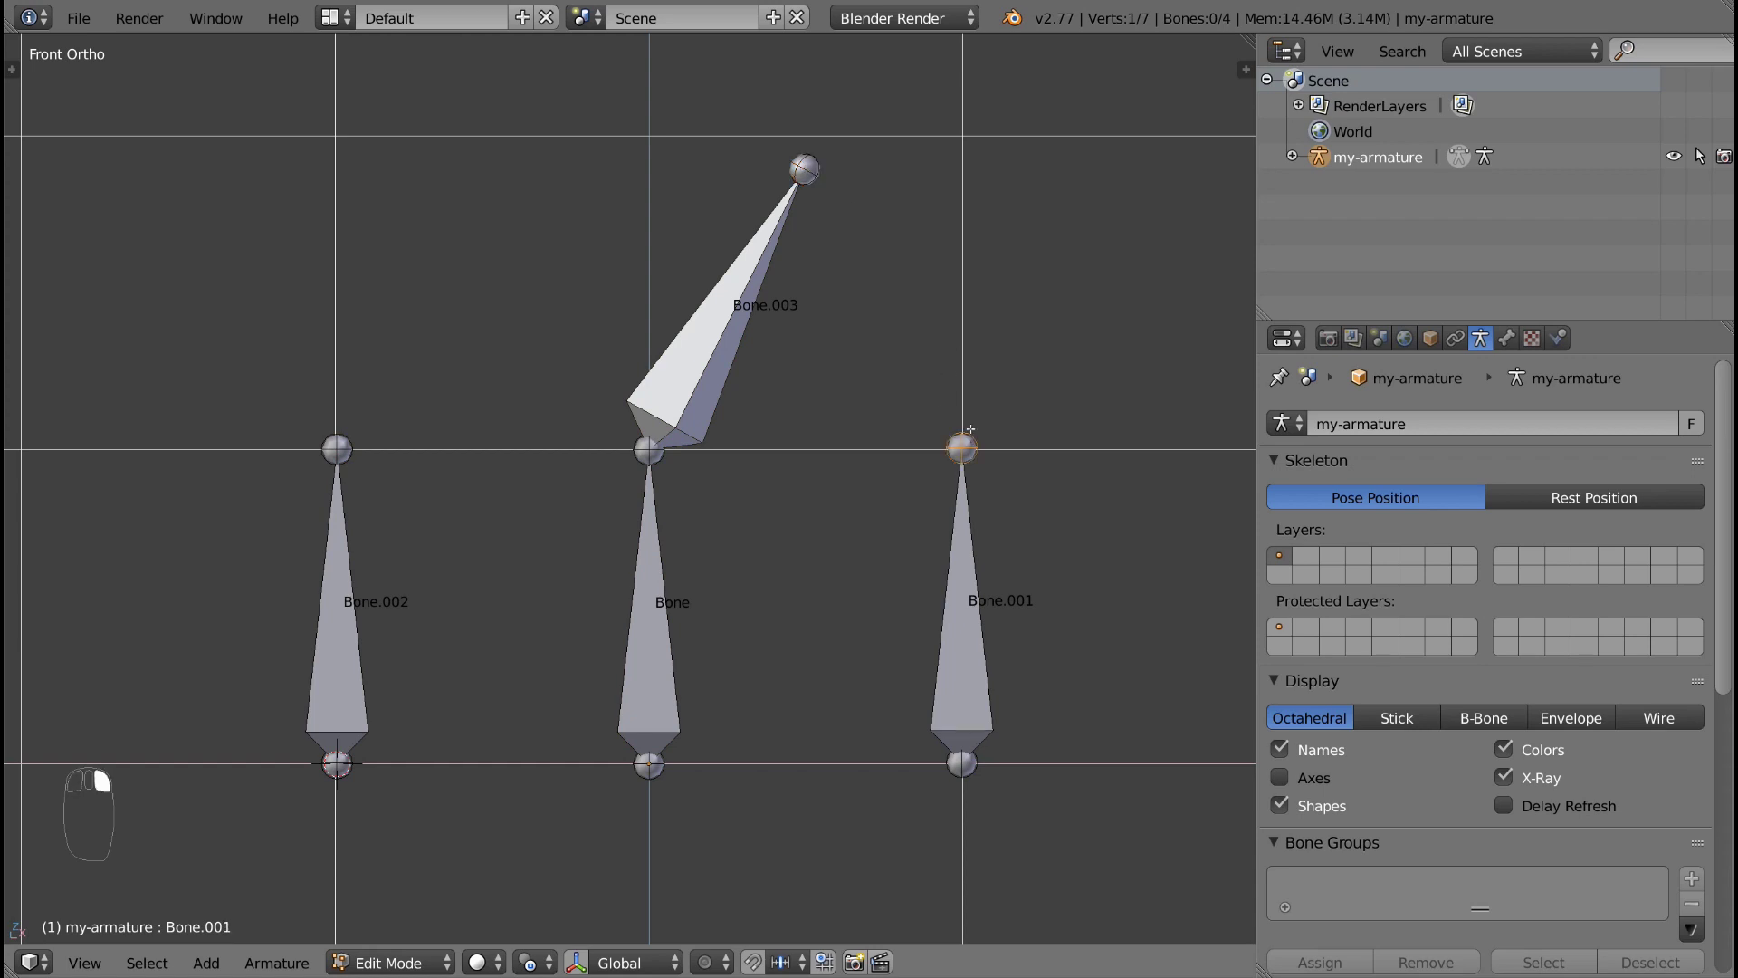
{"action": "left_click", "coordinate": [1130, 188], "text": "ctrl"}
{"action": "right_click", "coordinate": [963, 448]}
{"action": "left_click", "coordinate": [965, 135], "text": "ctrl"}
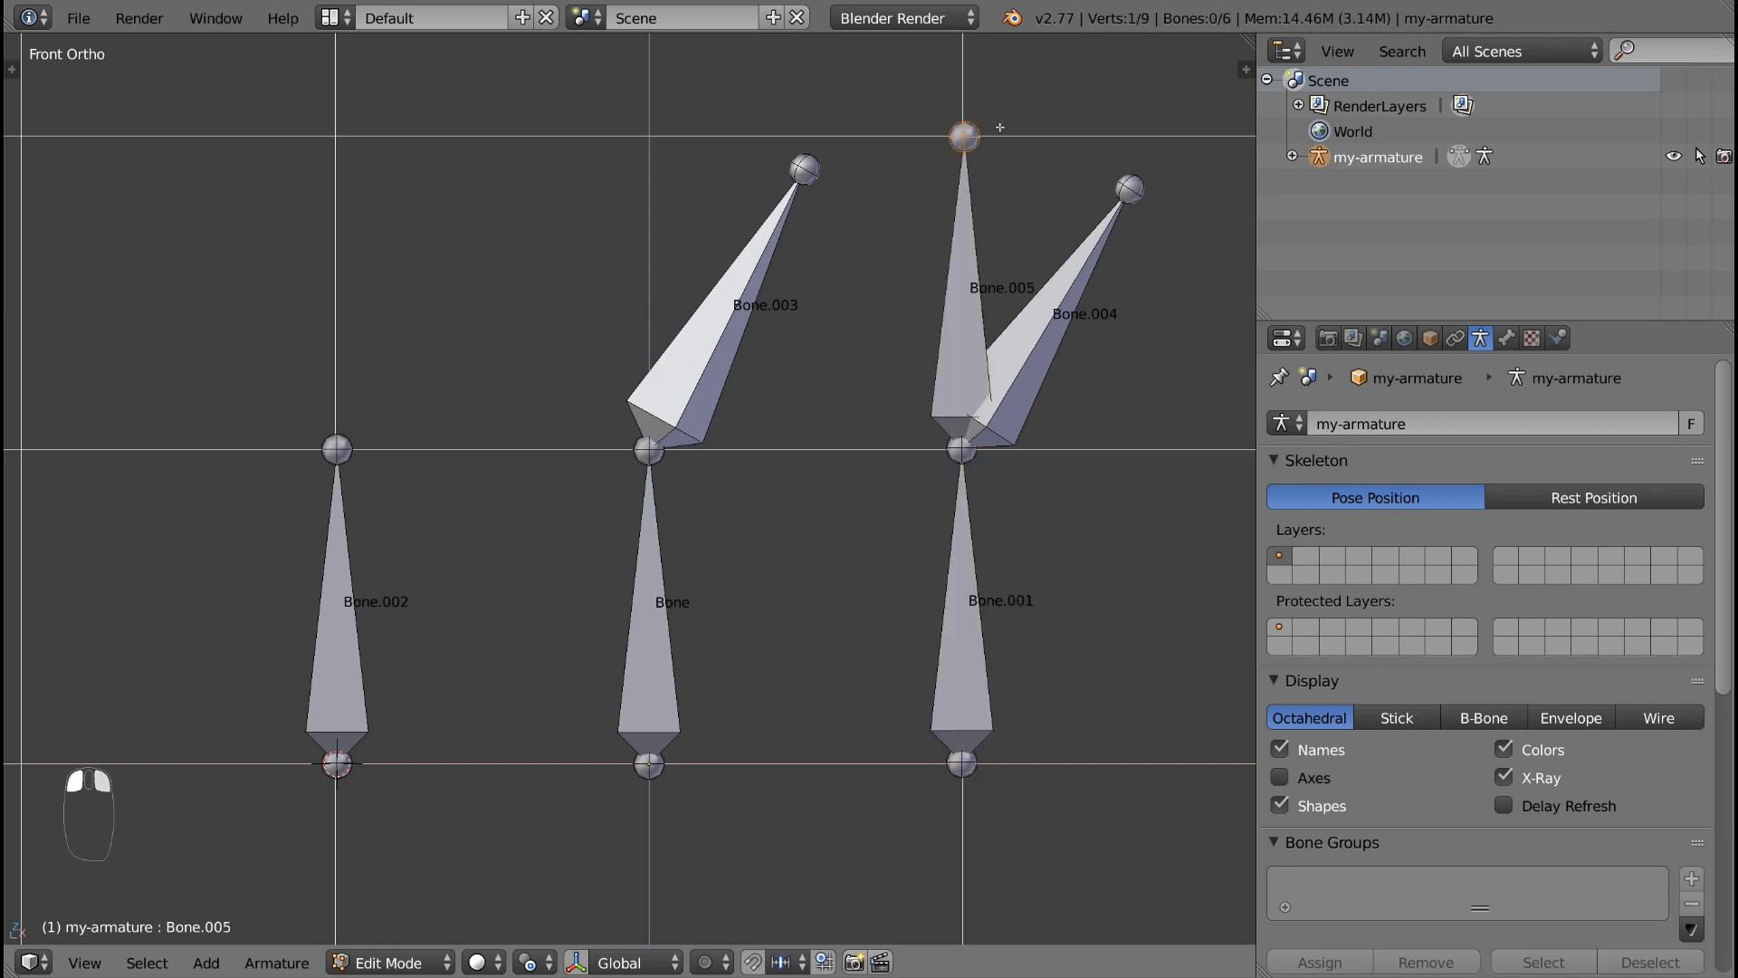
{"action": "left_click", "coordinate": [962, 45], "text": "ctrl"}
Step: Build a zigzag chain of four bones upward from the tip of the left-hand bone
{"action": "scroll", "coordinate": [516, 339], "scroll_direction": "down", "scroll_amount": 2}
{"action": "right_click", "coordinate": [425, 458]}
{"action": "left_click", "coordinate": [486, 407], "text": "ctrl"}
{"action": "left_click", "coordinate": [416, 320], "text": "ctrl"}
{"action": "left_click", "coordinate": [360, 244], "text": "ctrl"}
{"action": "left_click", "coordinate": [453, 193], "text": "ctrl"}
Step: Delete the slanted bone attached above the middle bone
{"action": "right_click", "coordinate": [679, 429]}
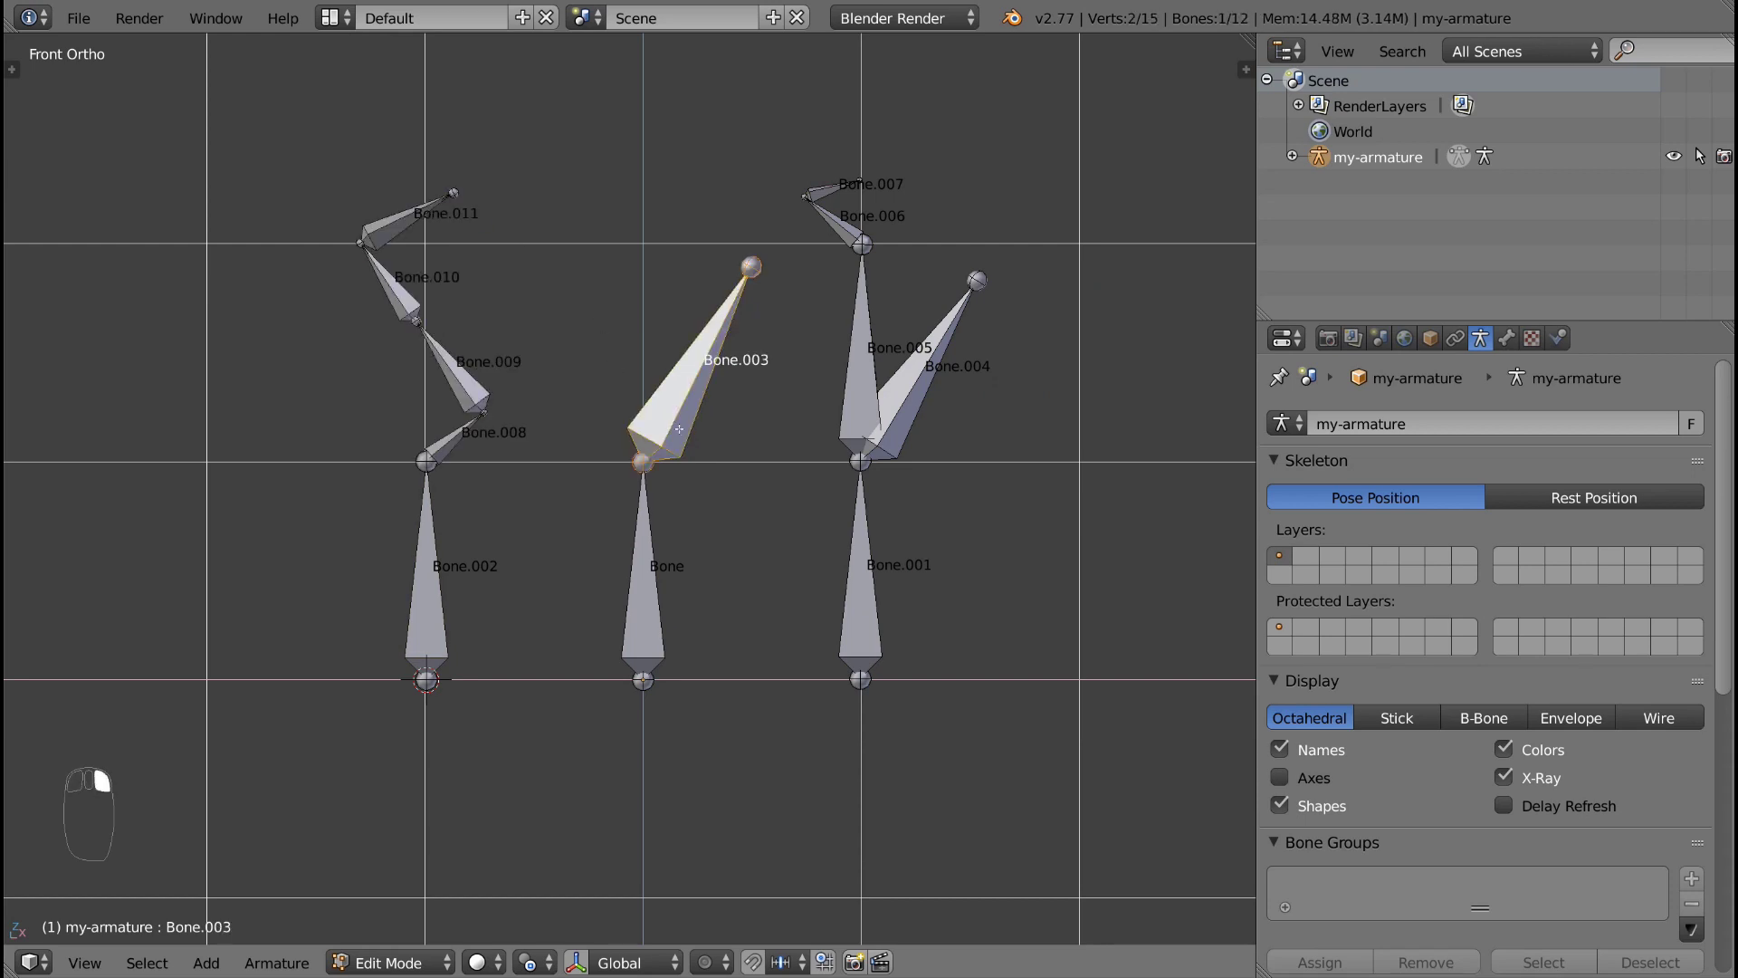
{"action": "key", "text": "Delete"}
{"action": "left_click", "coordinate": [679, 429]}
Step: Extrude a new bone about 1 unit straight up along Z from the middle bone's tip
{"action": "right_click", "coordinate": [644, 461]}
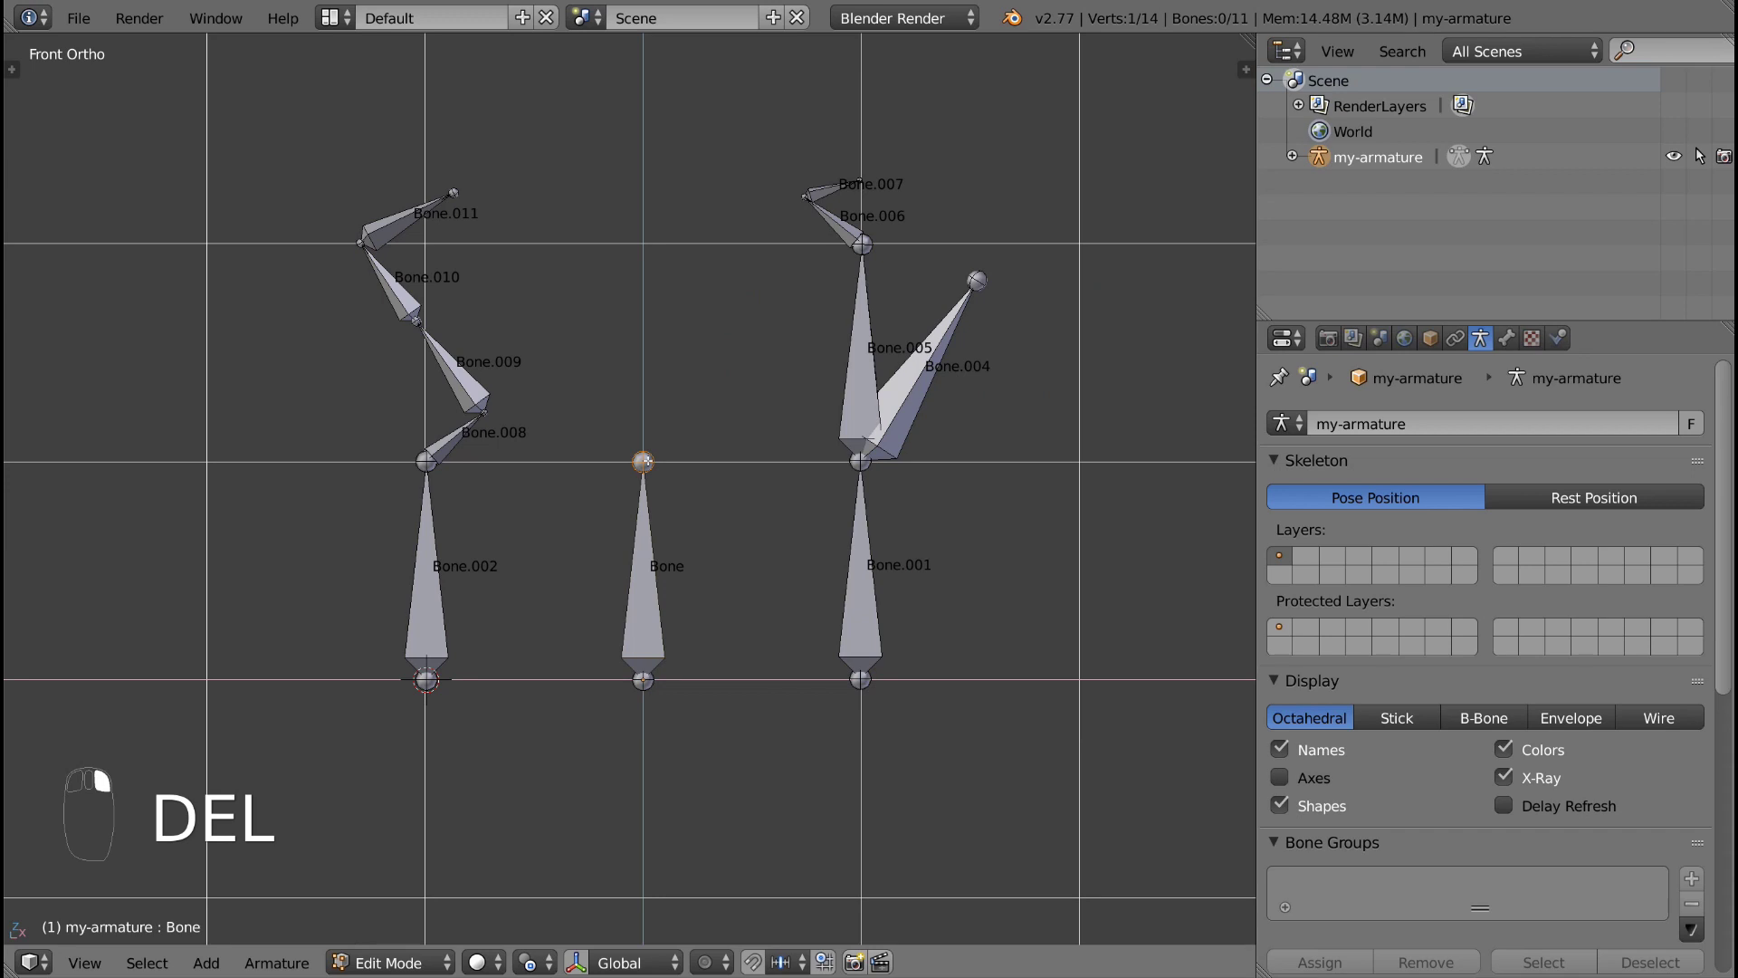
{"action": "key", "text": "e"}
{"action": "key", "text": "e"}
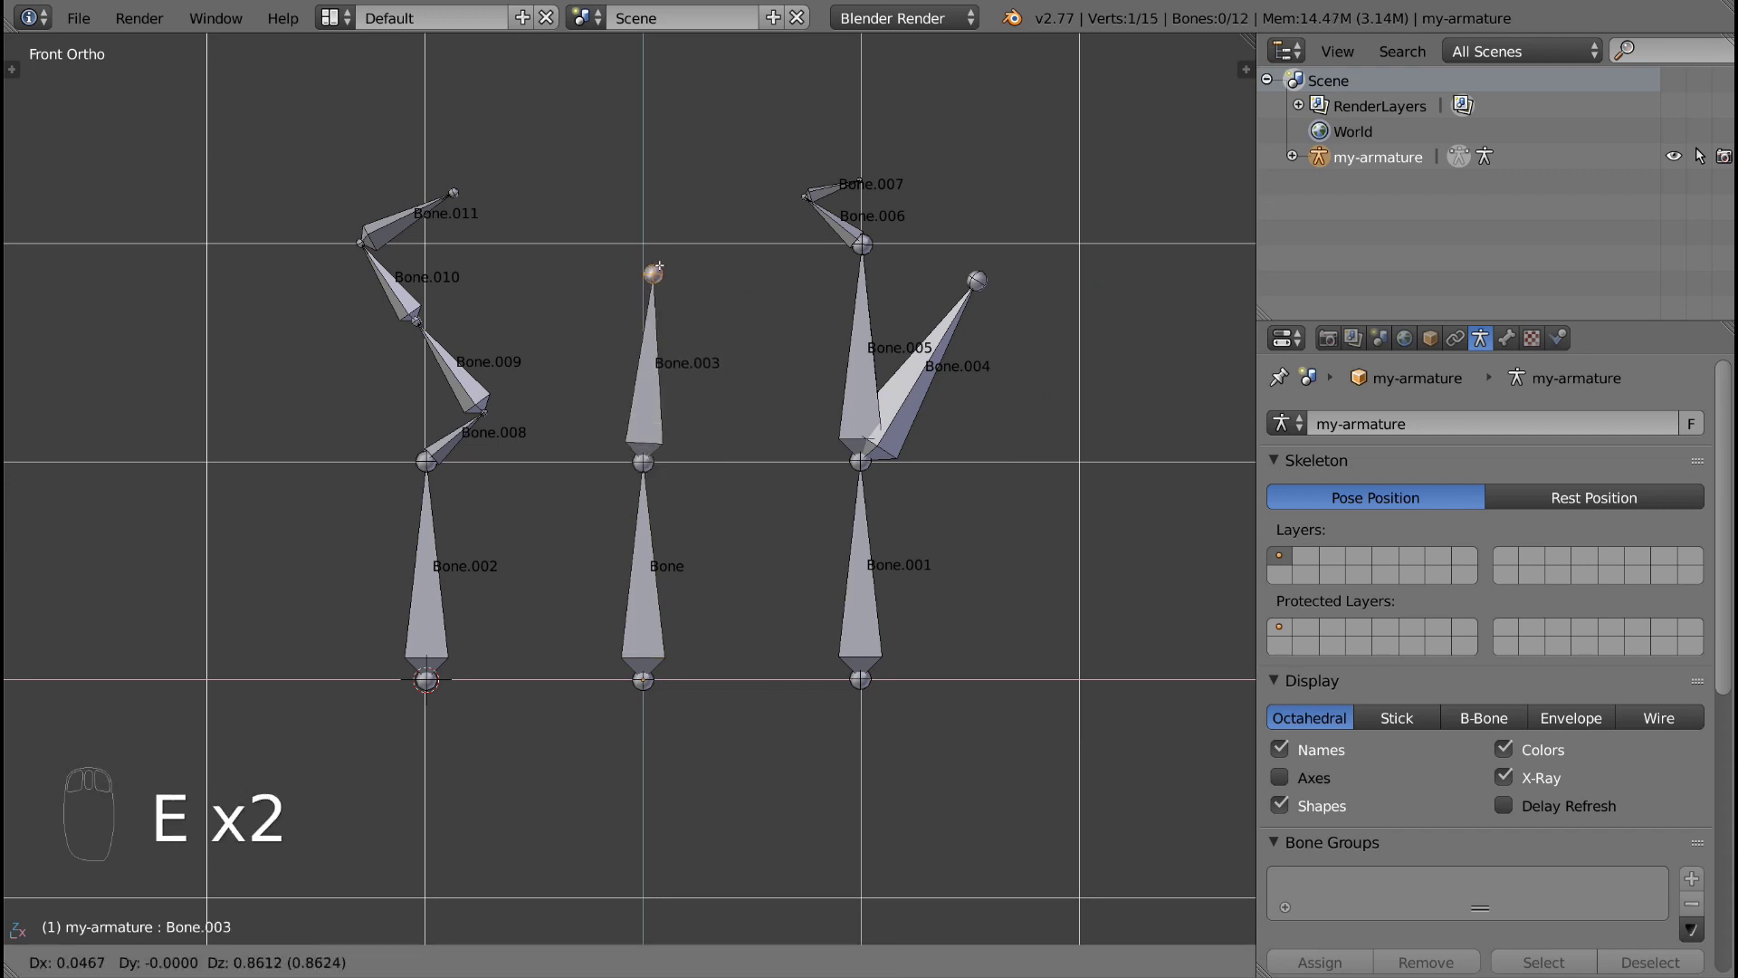
{"action": "key", "text": "z"}
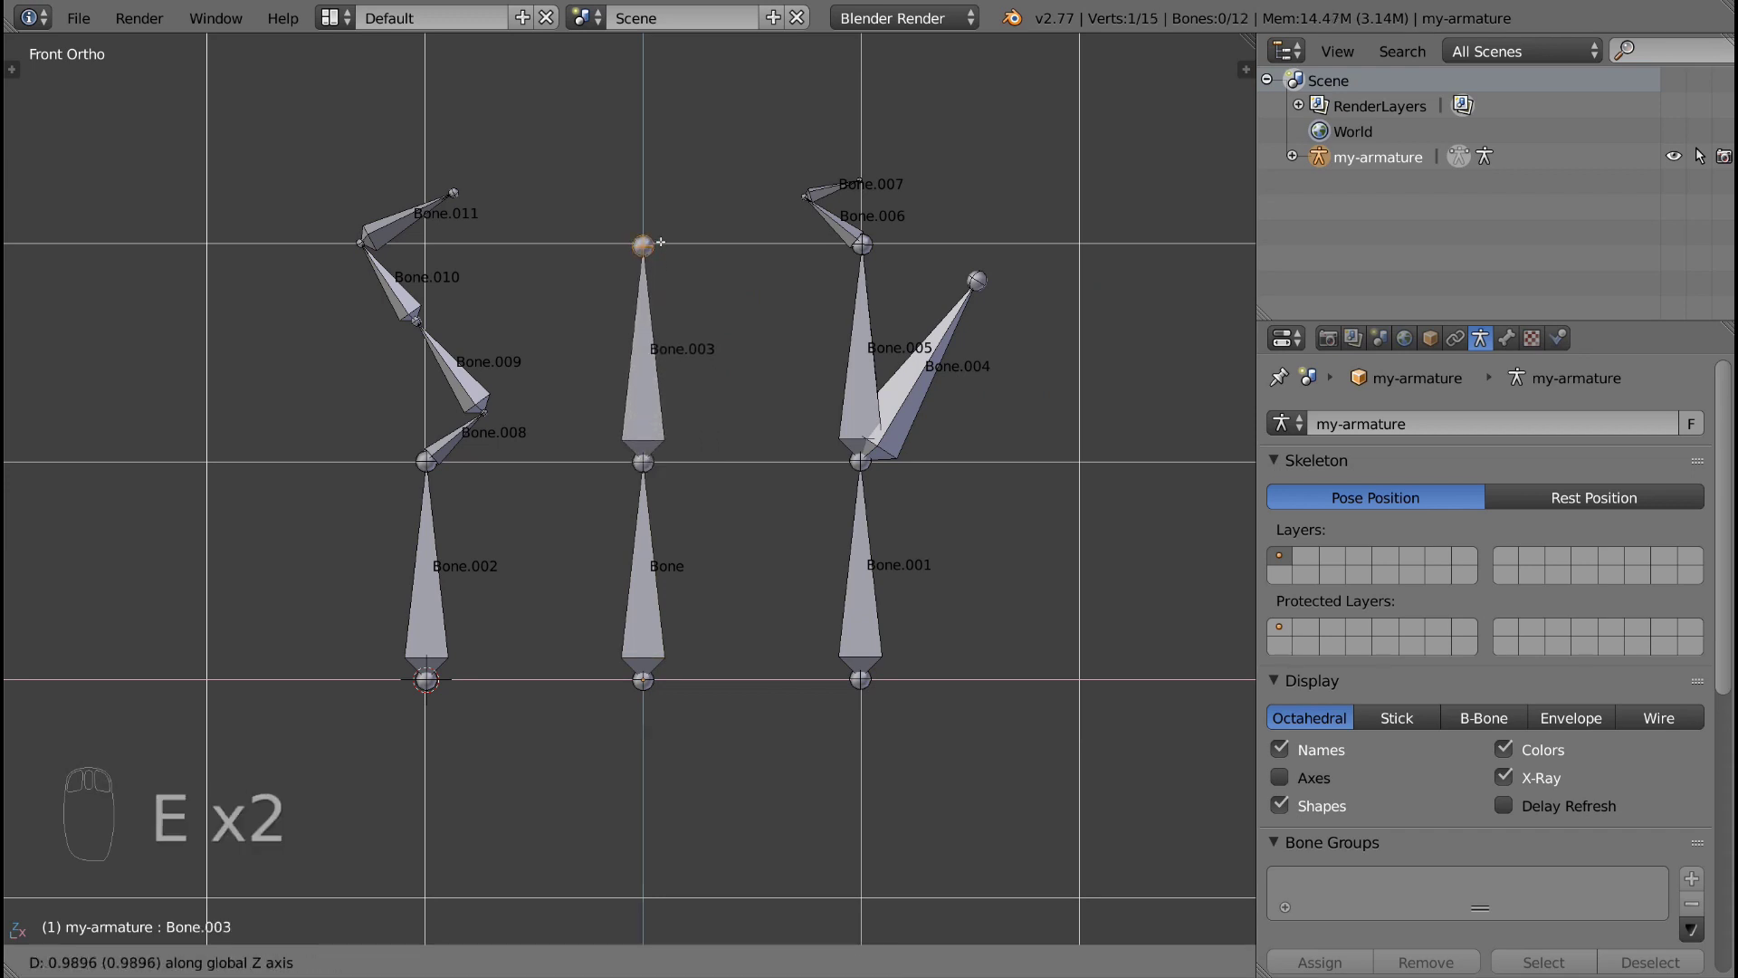
{"action": "left_click", "coordinate": [663, 251]}
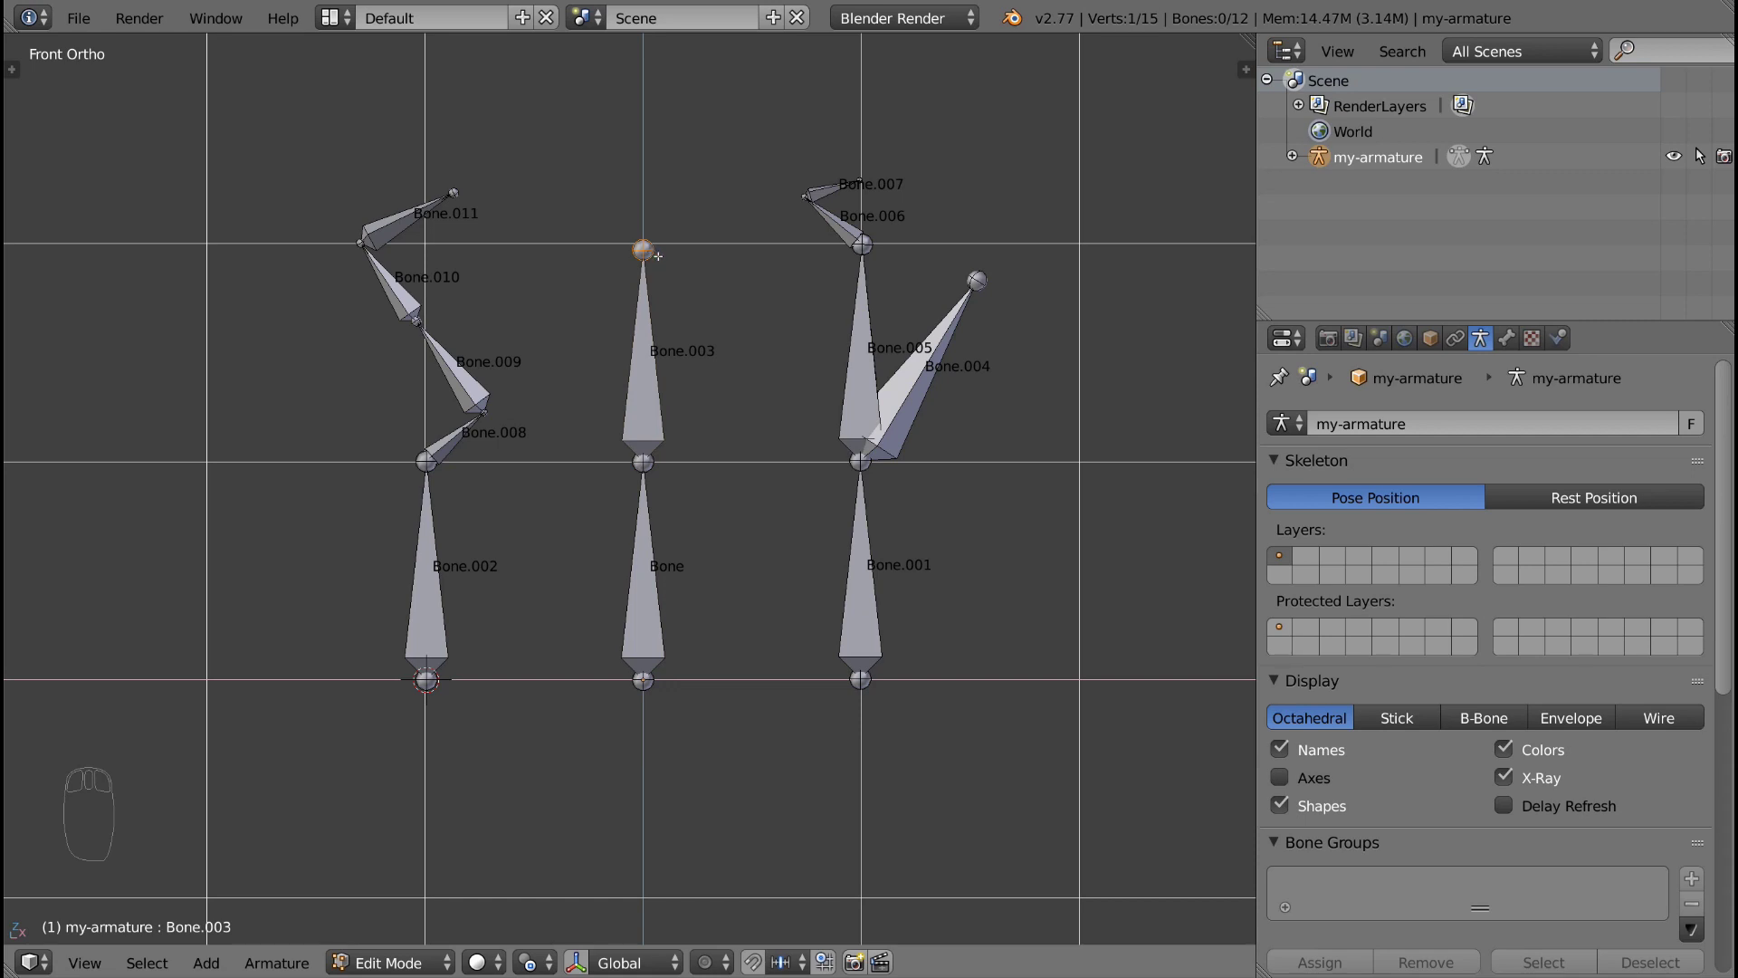
Step: Extrude two horizontal bones along X from the top of the middle chain, one to the right and one to the left
{"action": "key", "text": "e"}
{"action": "left_click", "coordinate": [715, 267]}
{"action": "right_click", "coordinate": [640, 251]}
{"action": "key", "text": "e"}
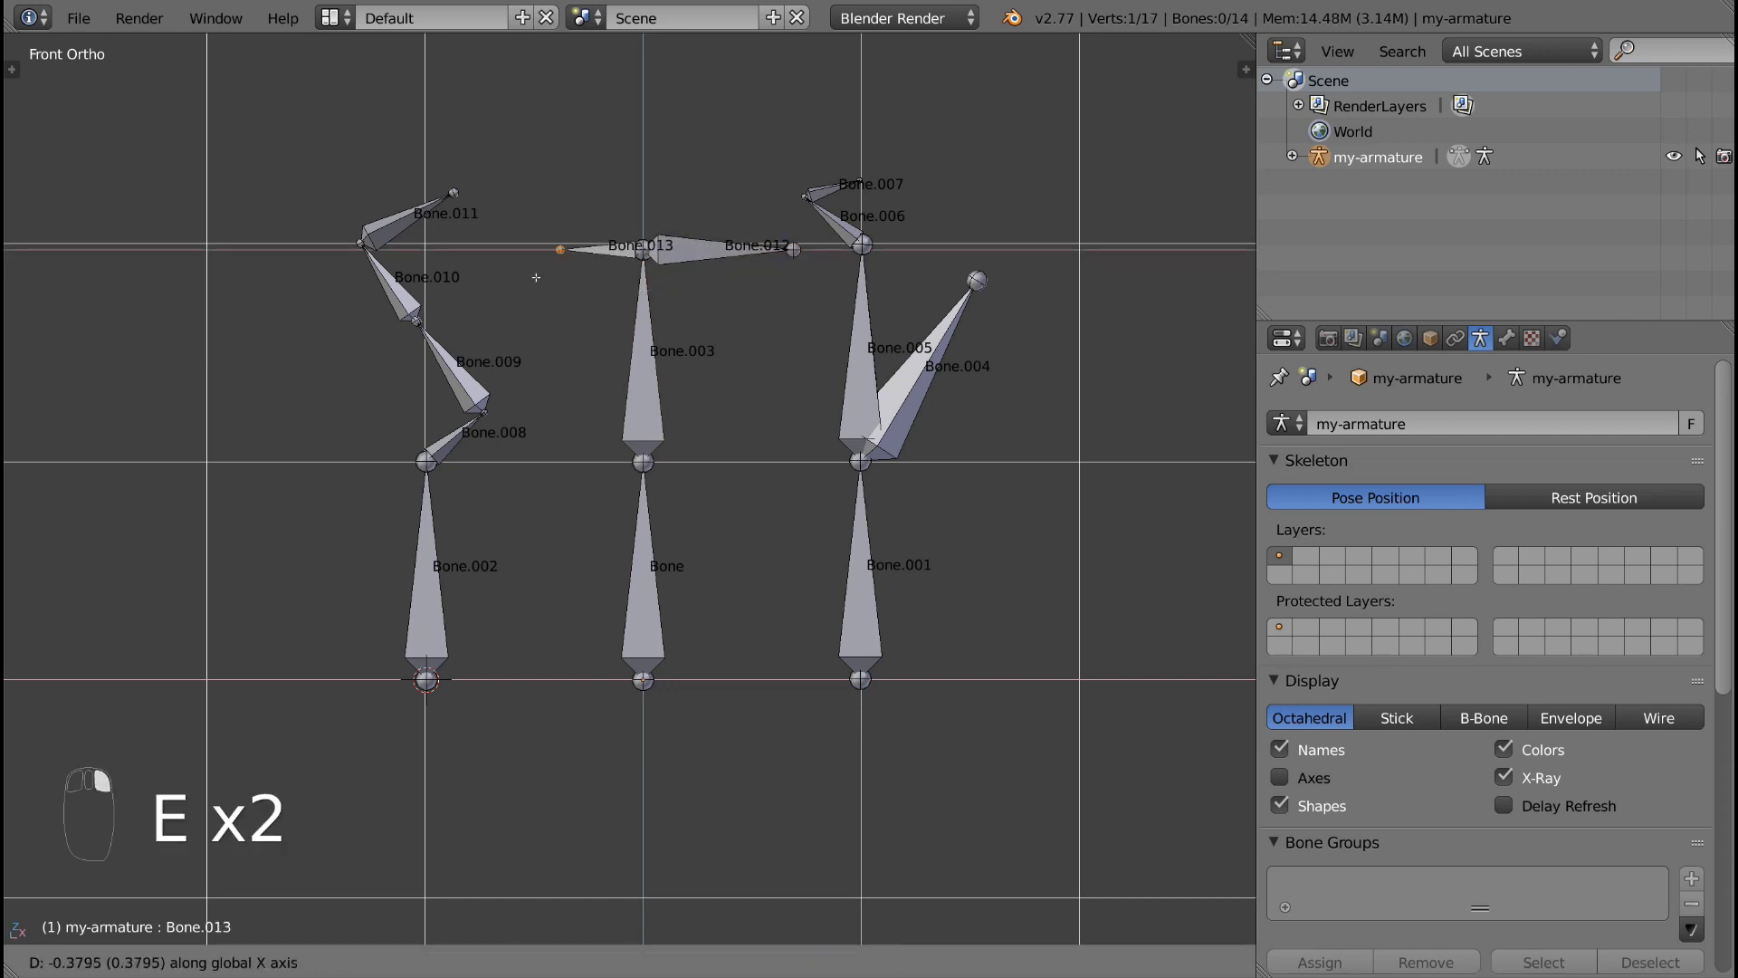
{"action": "left_click", "coordinate": [492, 277]}
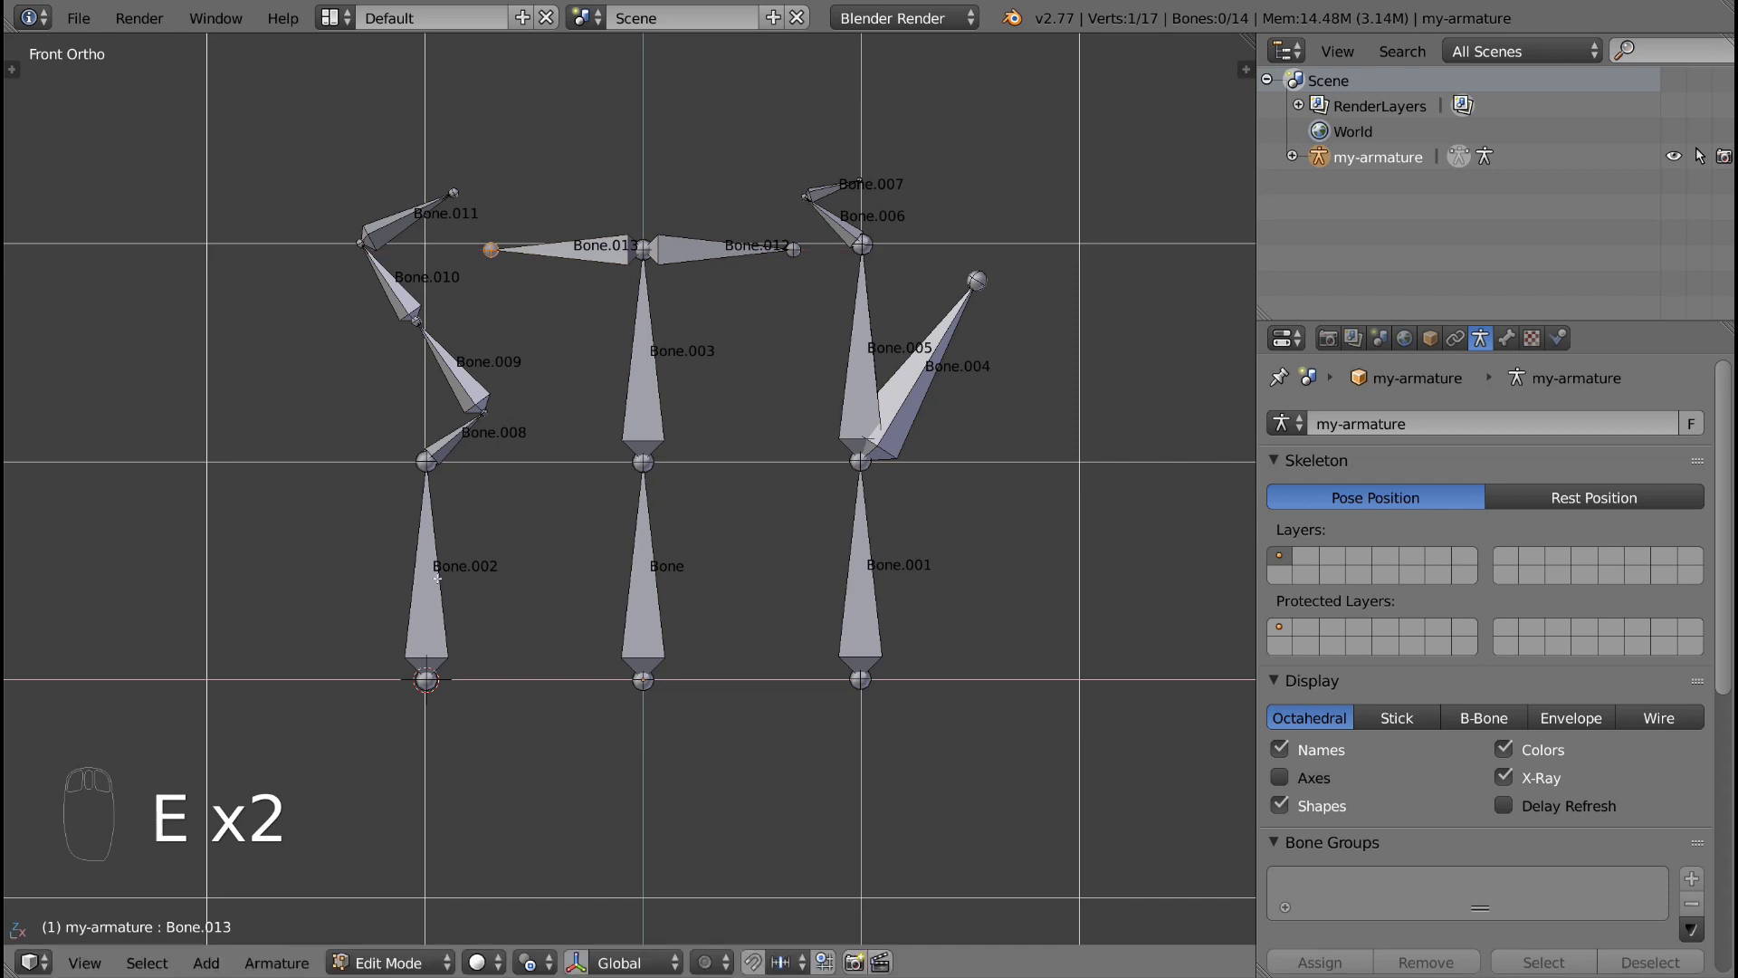
Step: Delete the entire right-hand bone chain, including all its branches
{"action": "key", "text": "b"}
{"action": "left_click_drag", "start_coordinate": [1022, 159], "coordinate": [804, 715]}
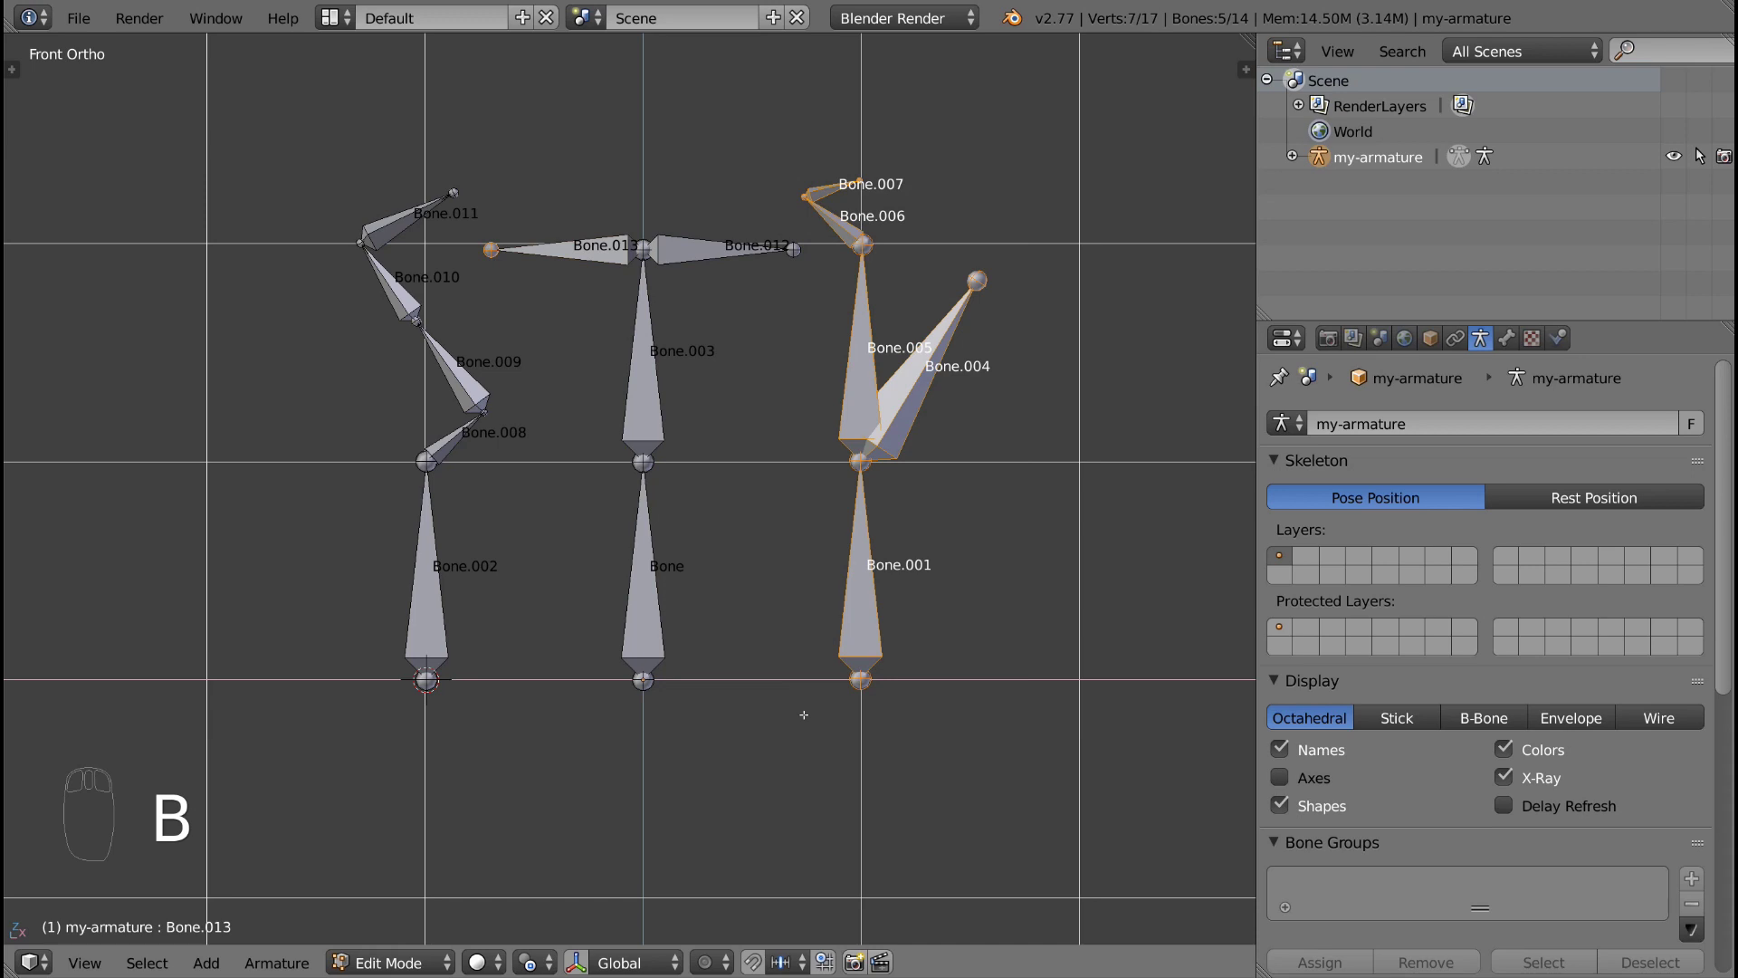
{"action": "key", "text": "Delete"}
{"action": "left_click", "coordinate": [804, 714]}
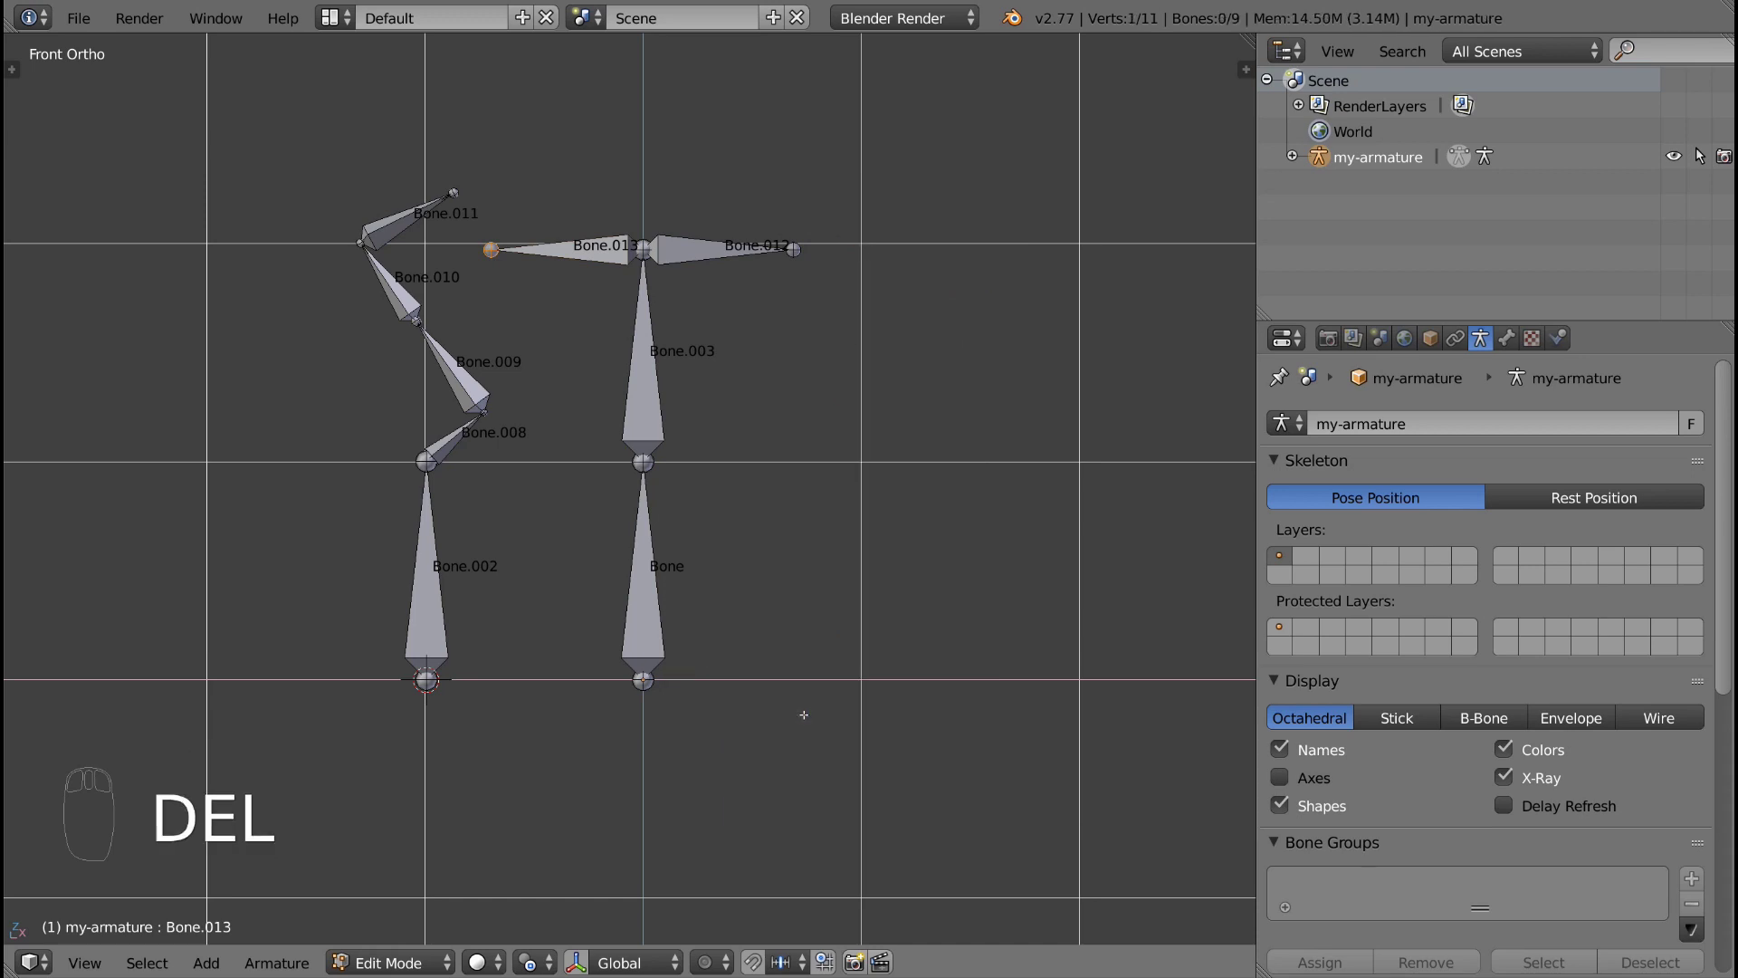
Step: Duplicate the four bones of the T-shaped middle chain and place the copy to its right at the same height
{"action": "right_click", "coordinate": [656, 565]}
{"action": "key", "text": "b"}
{"action": "left_click_drag", "start_coordinate": [831, 193], "coordinate": [554, 647]}
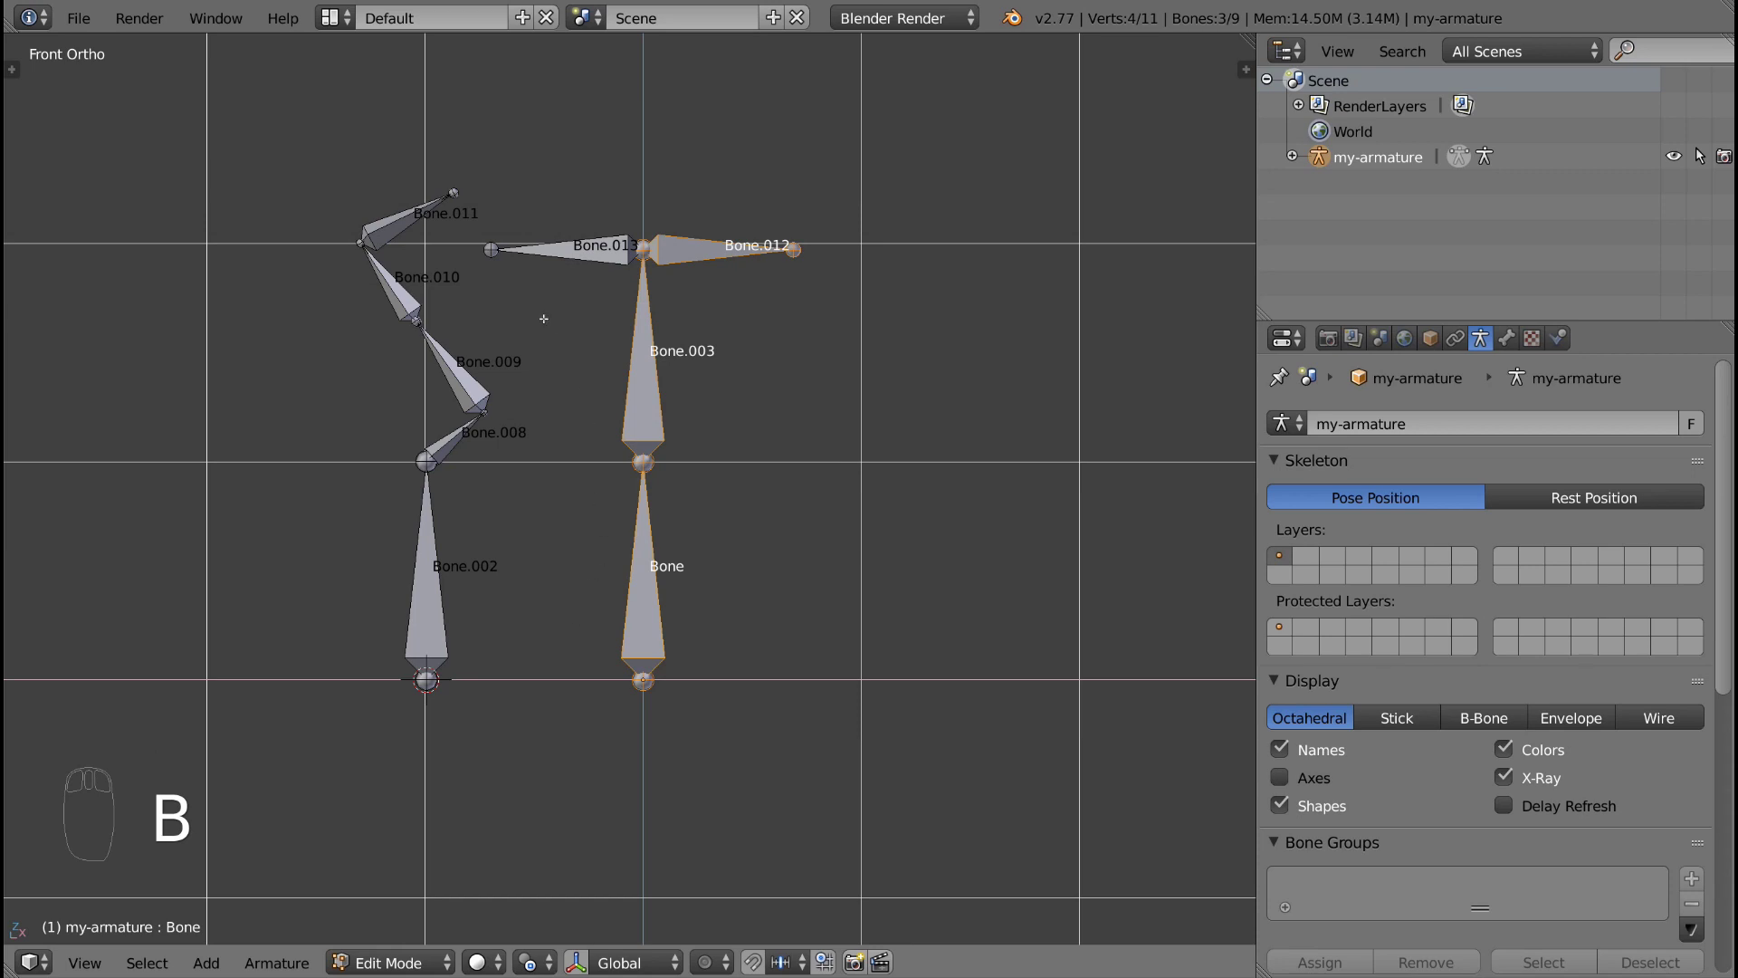
{"action": "right_click", "coordinate": [561, 252], "text": "shift"}
{"action": "key", "text": "shift+d"}
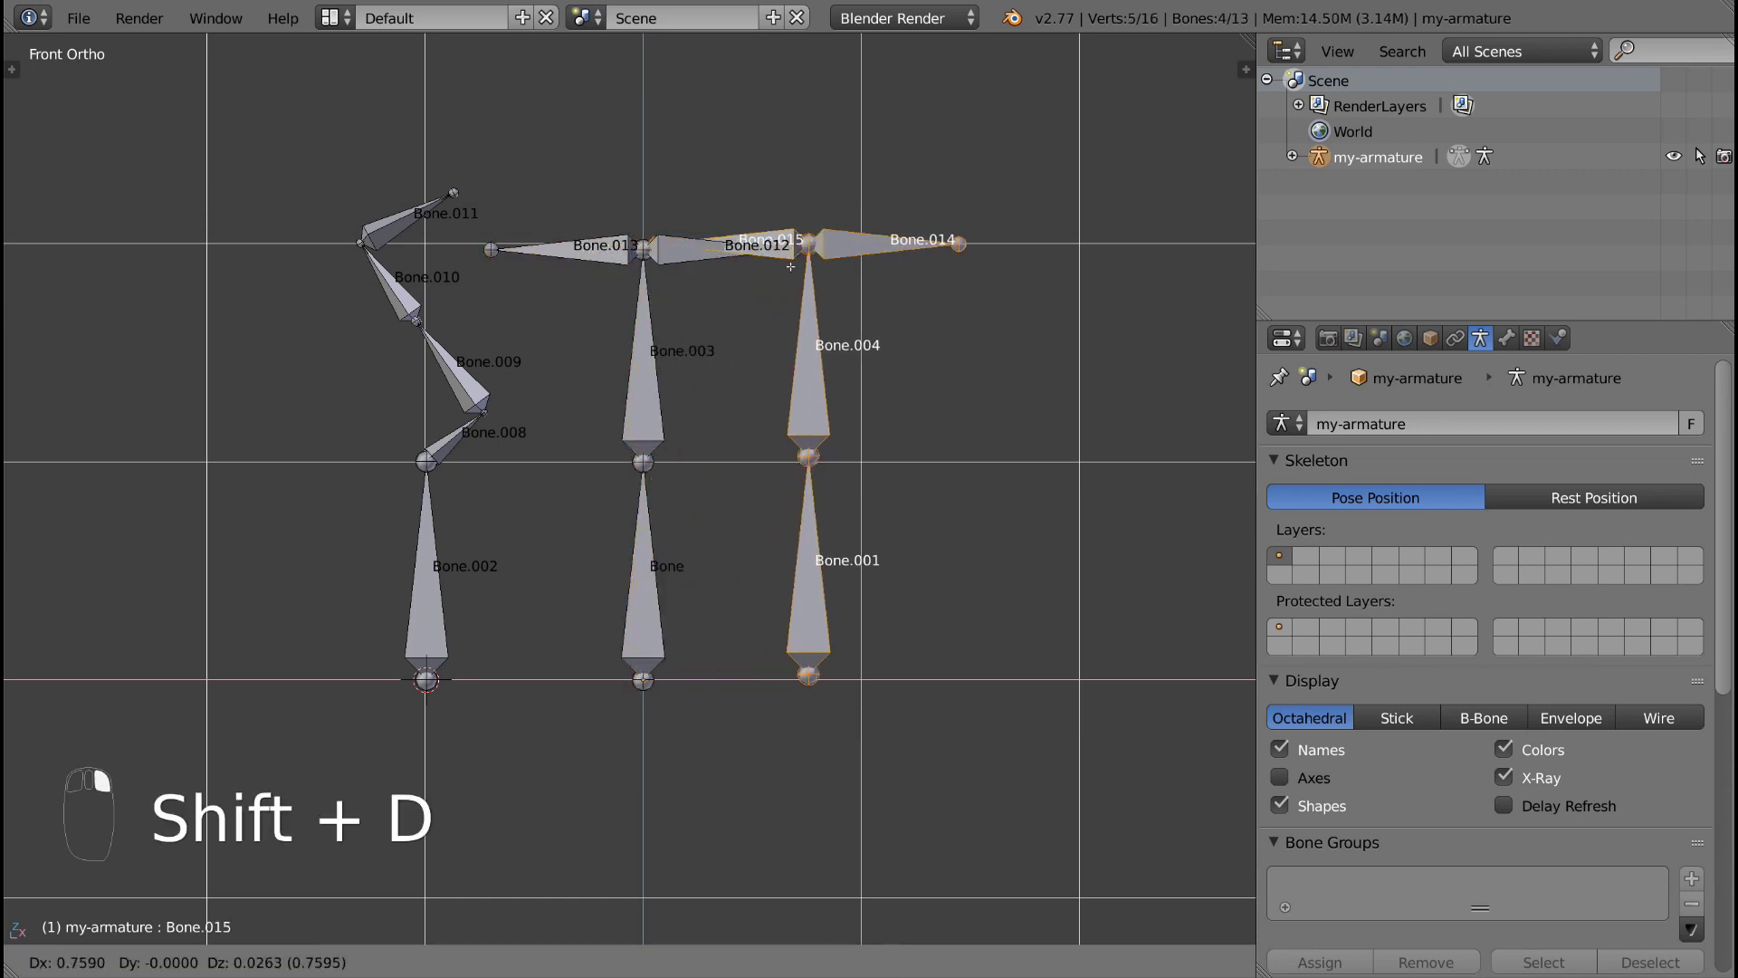
{"action": "left_click", "coordinate": [979, 246]}
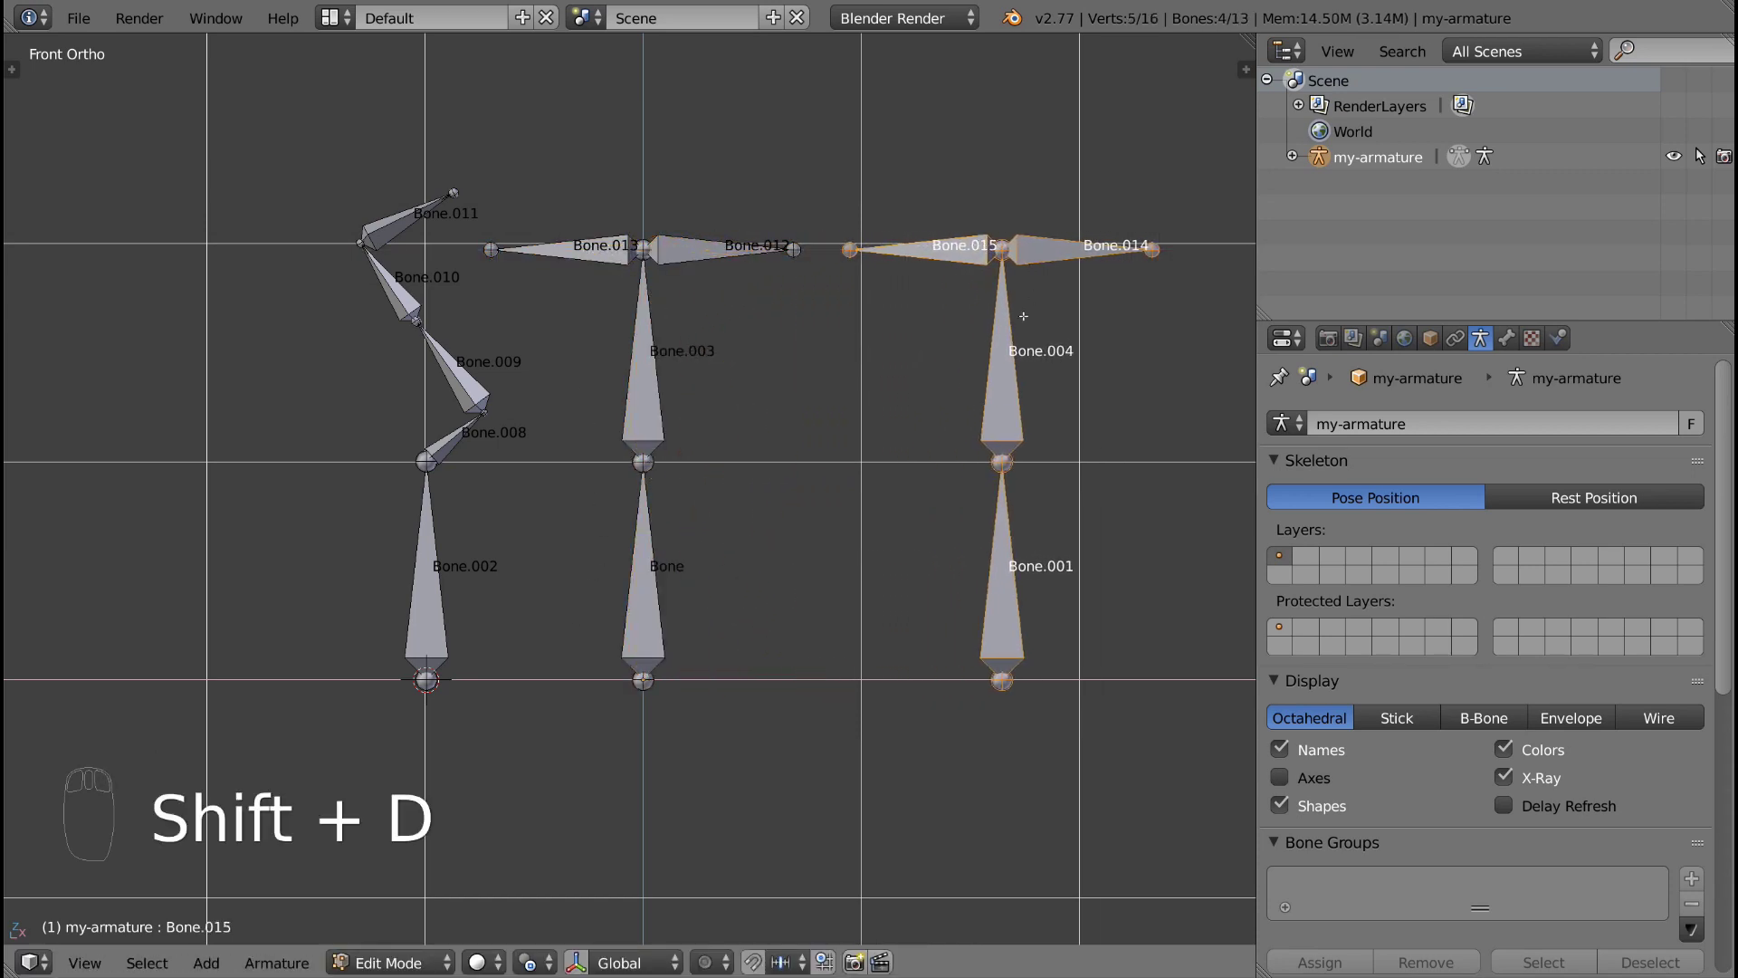
Step: Subdivide the bottom bone of the duplicated T-shaped chain into two bones
{"action": "right_click", "coordinate": [1010, 572]}
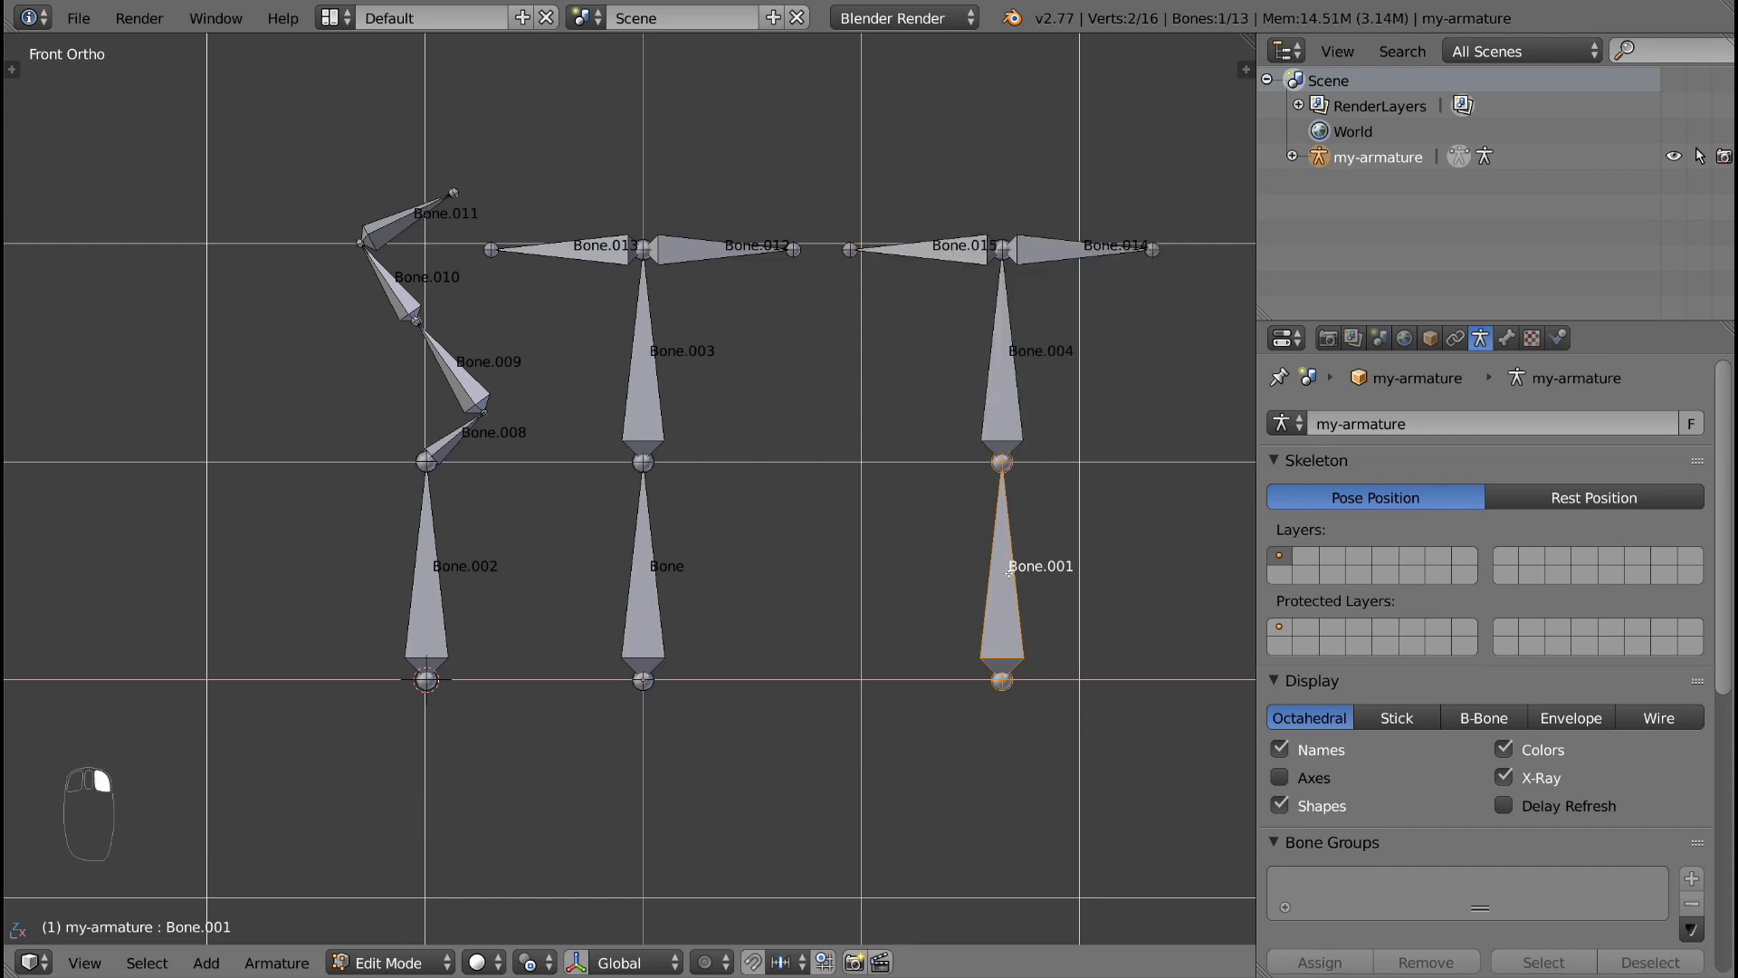
{"action": "key", "text": "w"}
{"action": "left_click", "coordinate": [1010, 572]}
{"action": "middle_click_drag", "start_coordinate": [935, 566], "coordinate": [830, 569], "text": "shift"}
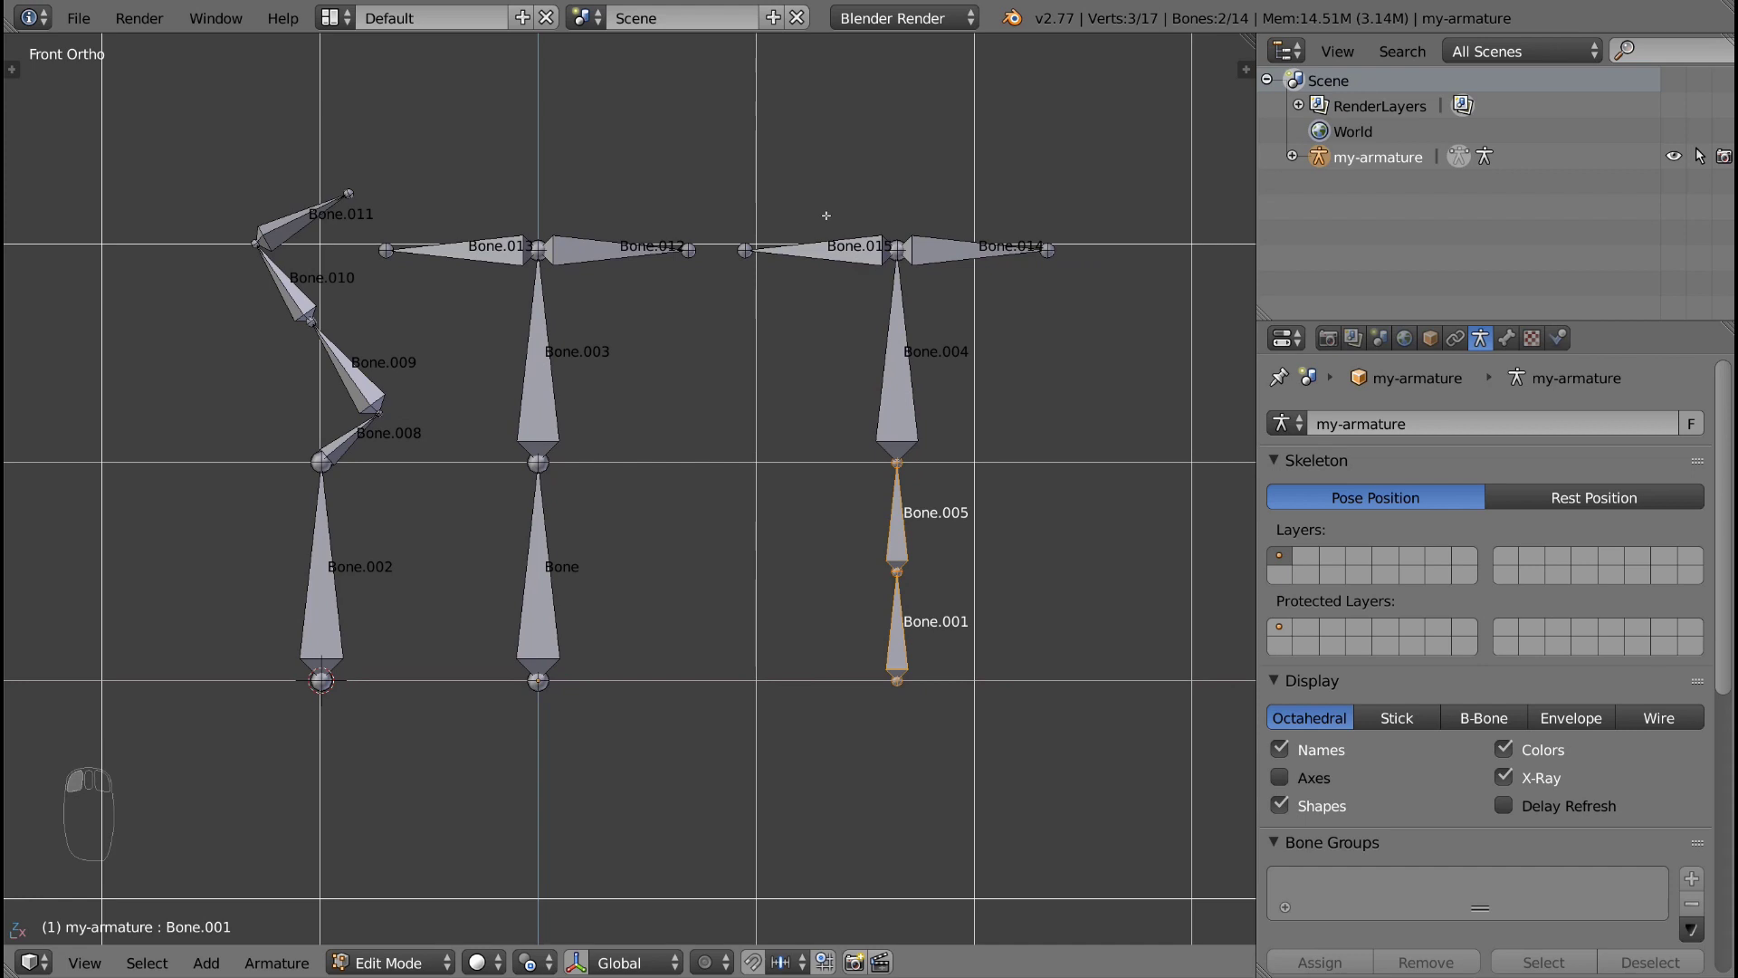
Step: Subdivide both horizontal bones at the top of the duplicated chain into two bones each
{"action": "right_click", "coordinate": [867, 251]}
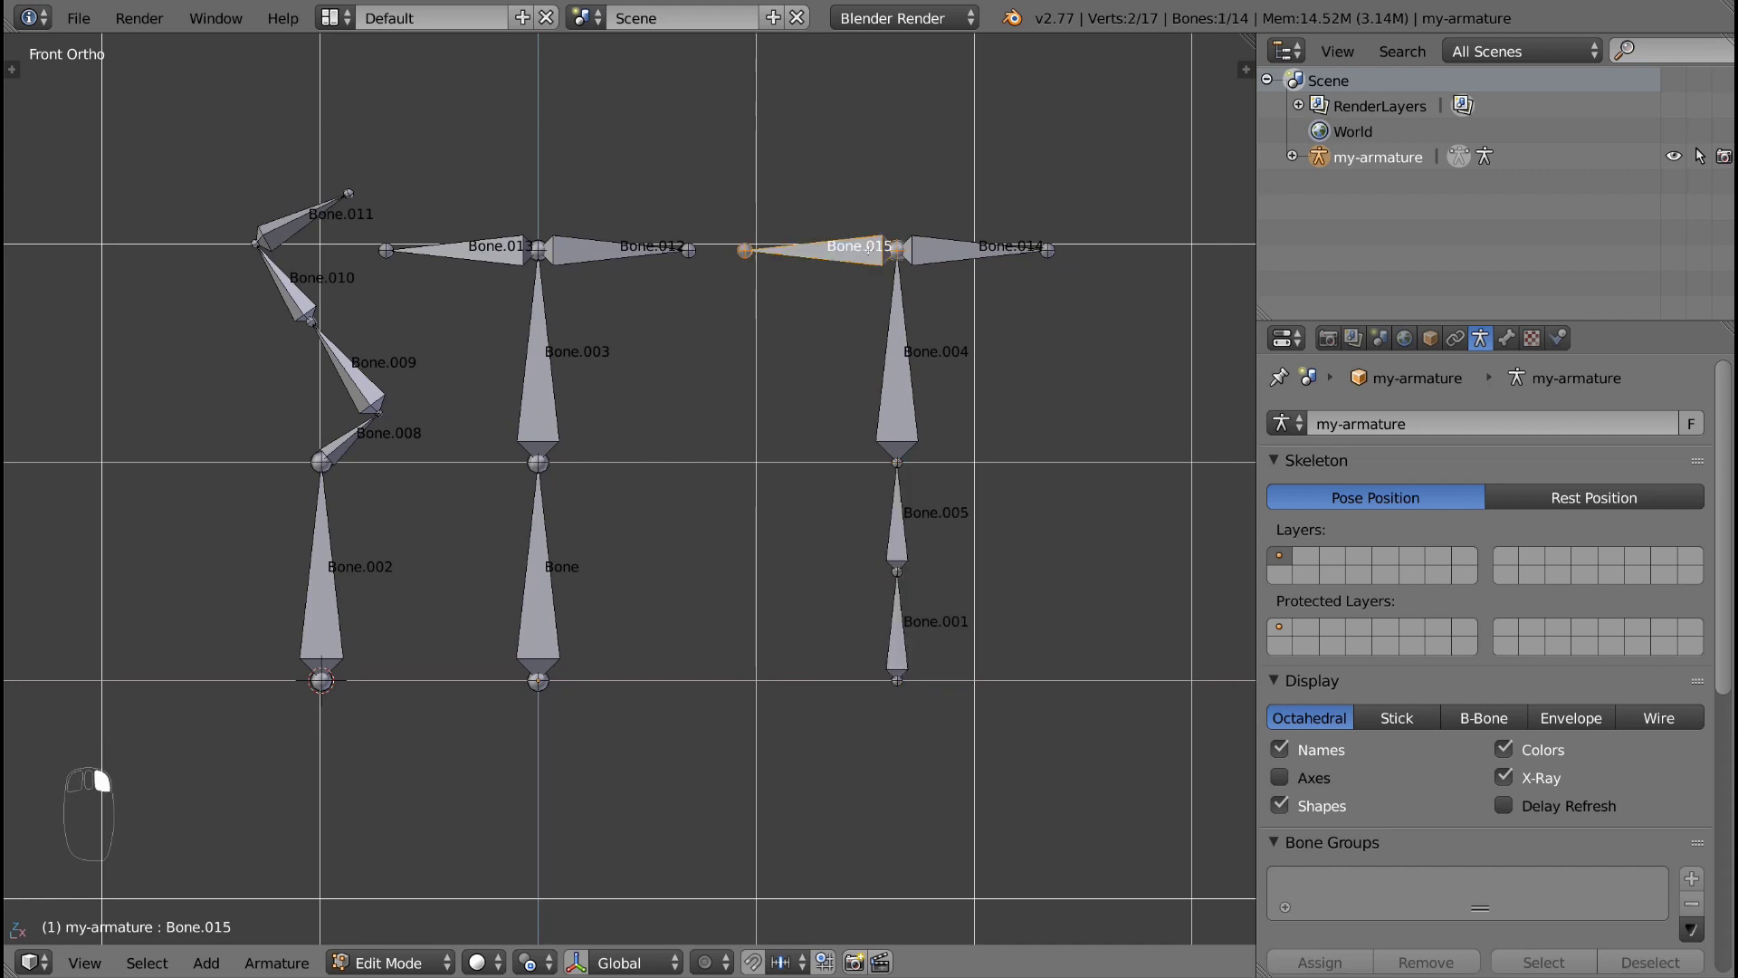
{"action": "right_click", "coordinate": [1004, 239], "text": "shift"}
{"action": "key", "text": "w"}
{"action": "left_click", "coordinate": [966, 266]}
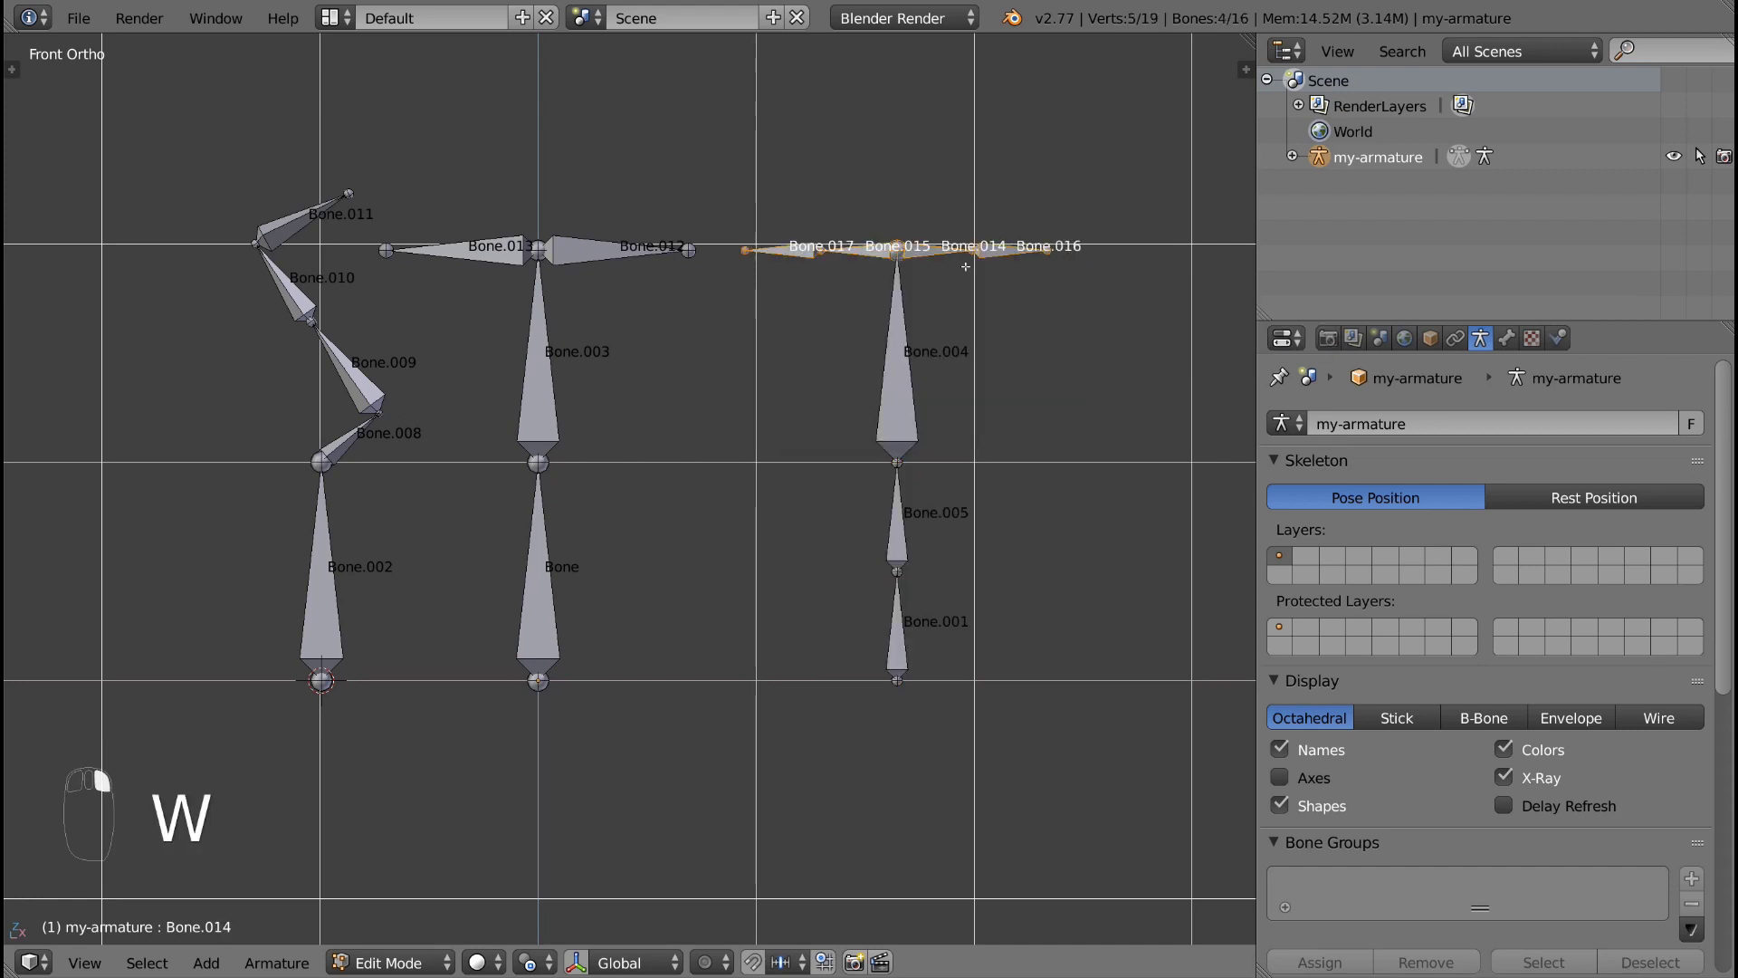
Step: Deselect all bones and switch the armature from Edit Mode to Pose Mode
{"action": "middle_click_drag", "start_coordinate": [932, 335], "coordinate": [964, 404], "text": "shift"}
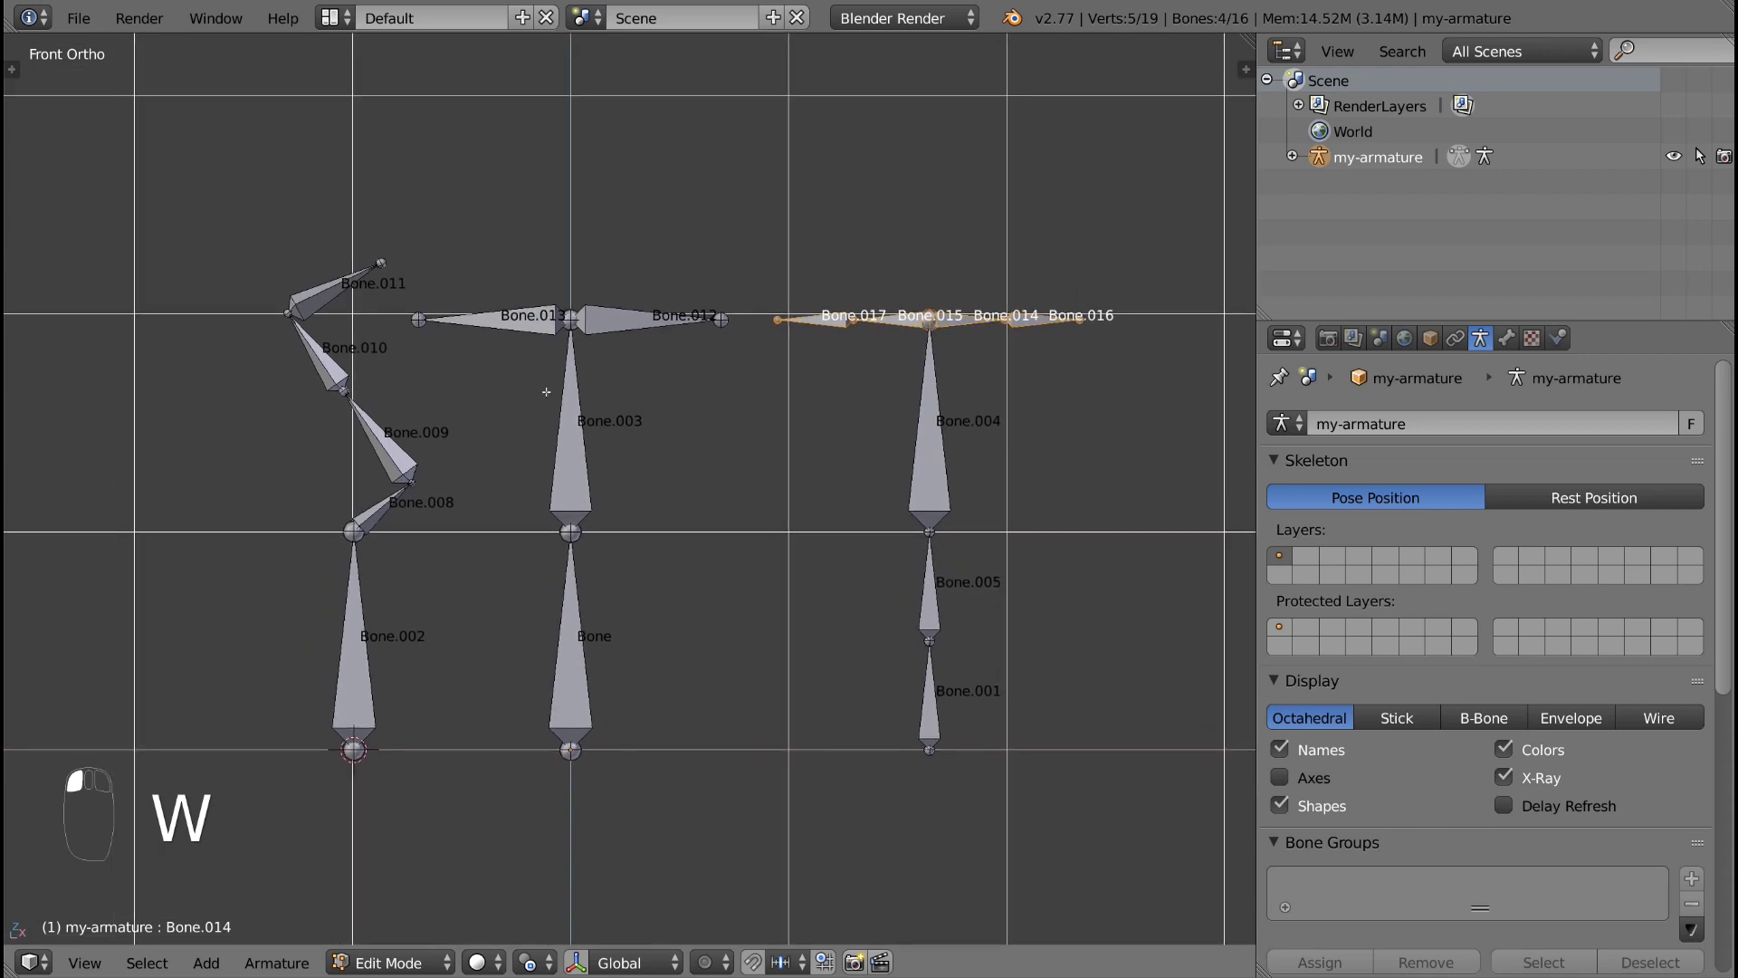
{"action": "key", "text": "a"}
{"action": "middle_click_drag", "start_coordinate": [697, 622], "coordinate": [795, 599], "text": "shift"}
{"action": "scroll", "coordinate": [873, 559], "scroll_direction": "up", "scroll_amount": 1}
{"action": "middle_click_drag", "start_coordinate": [958, 536], "coordinate": [789, 534], "text": "shift"}
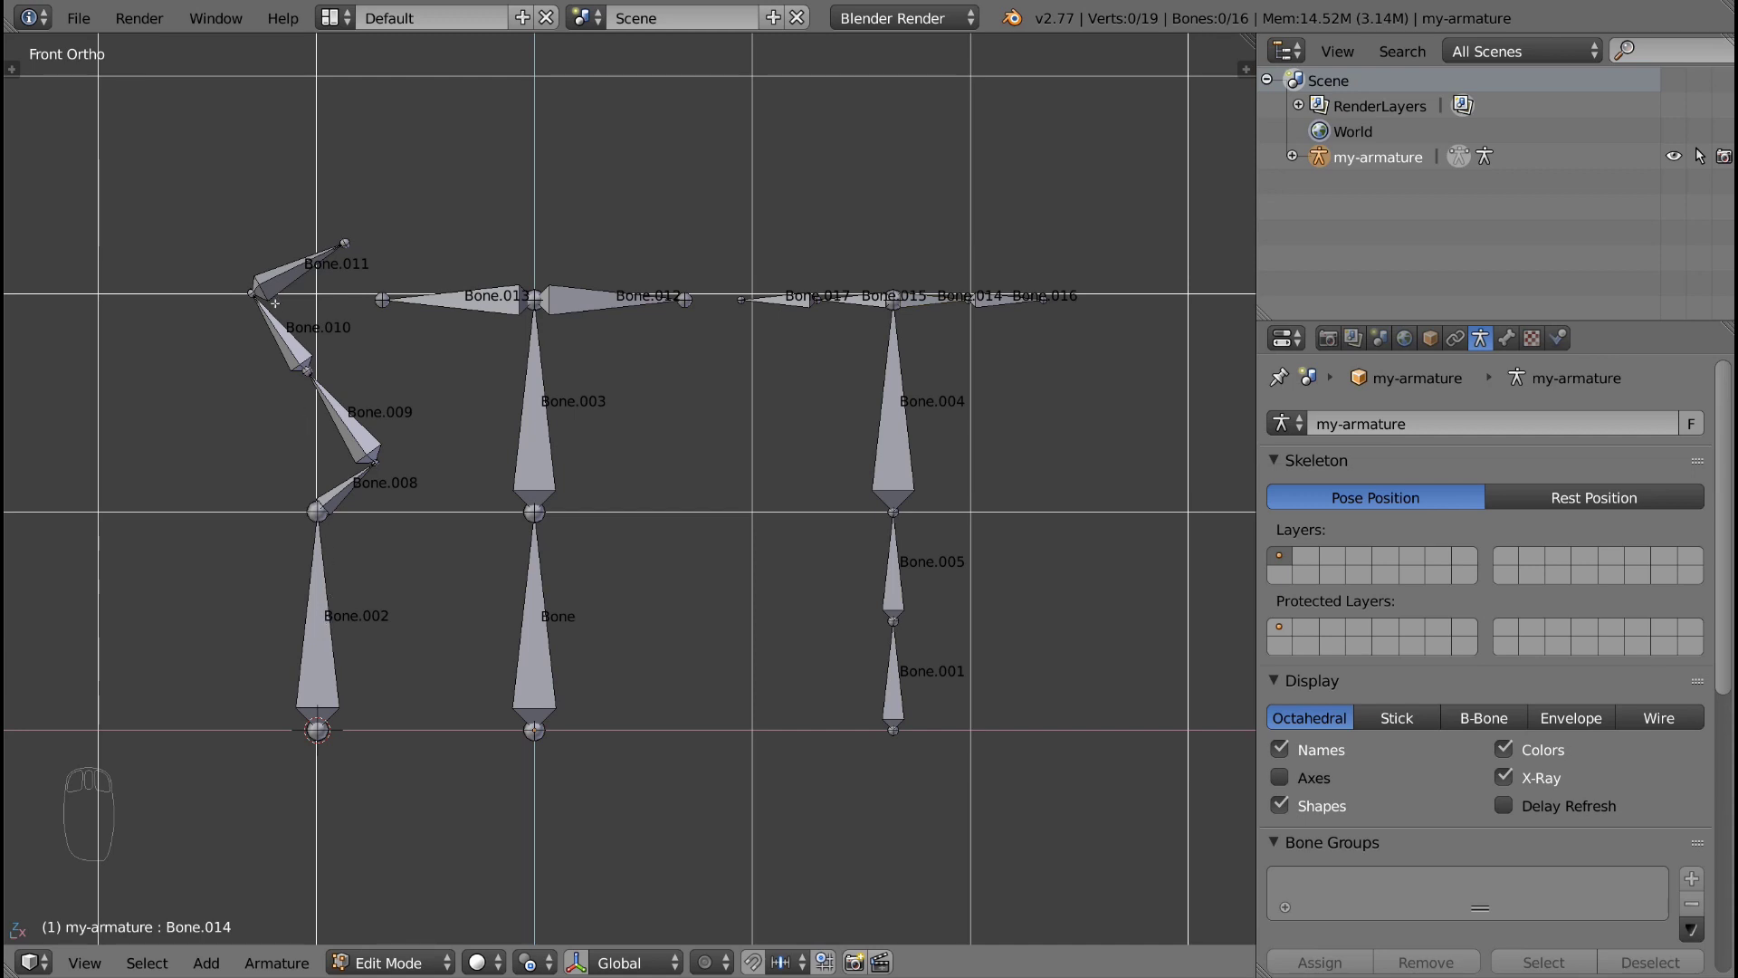
{"action": "left_click", "coordinate": [426, 961]}
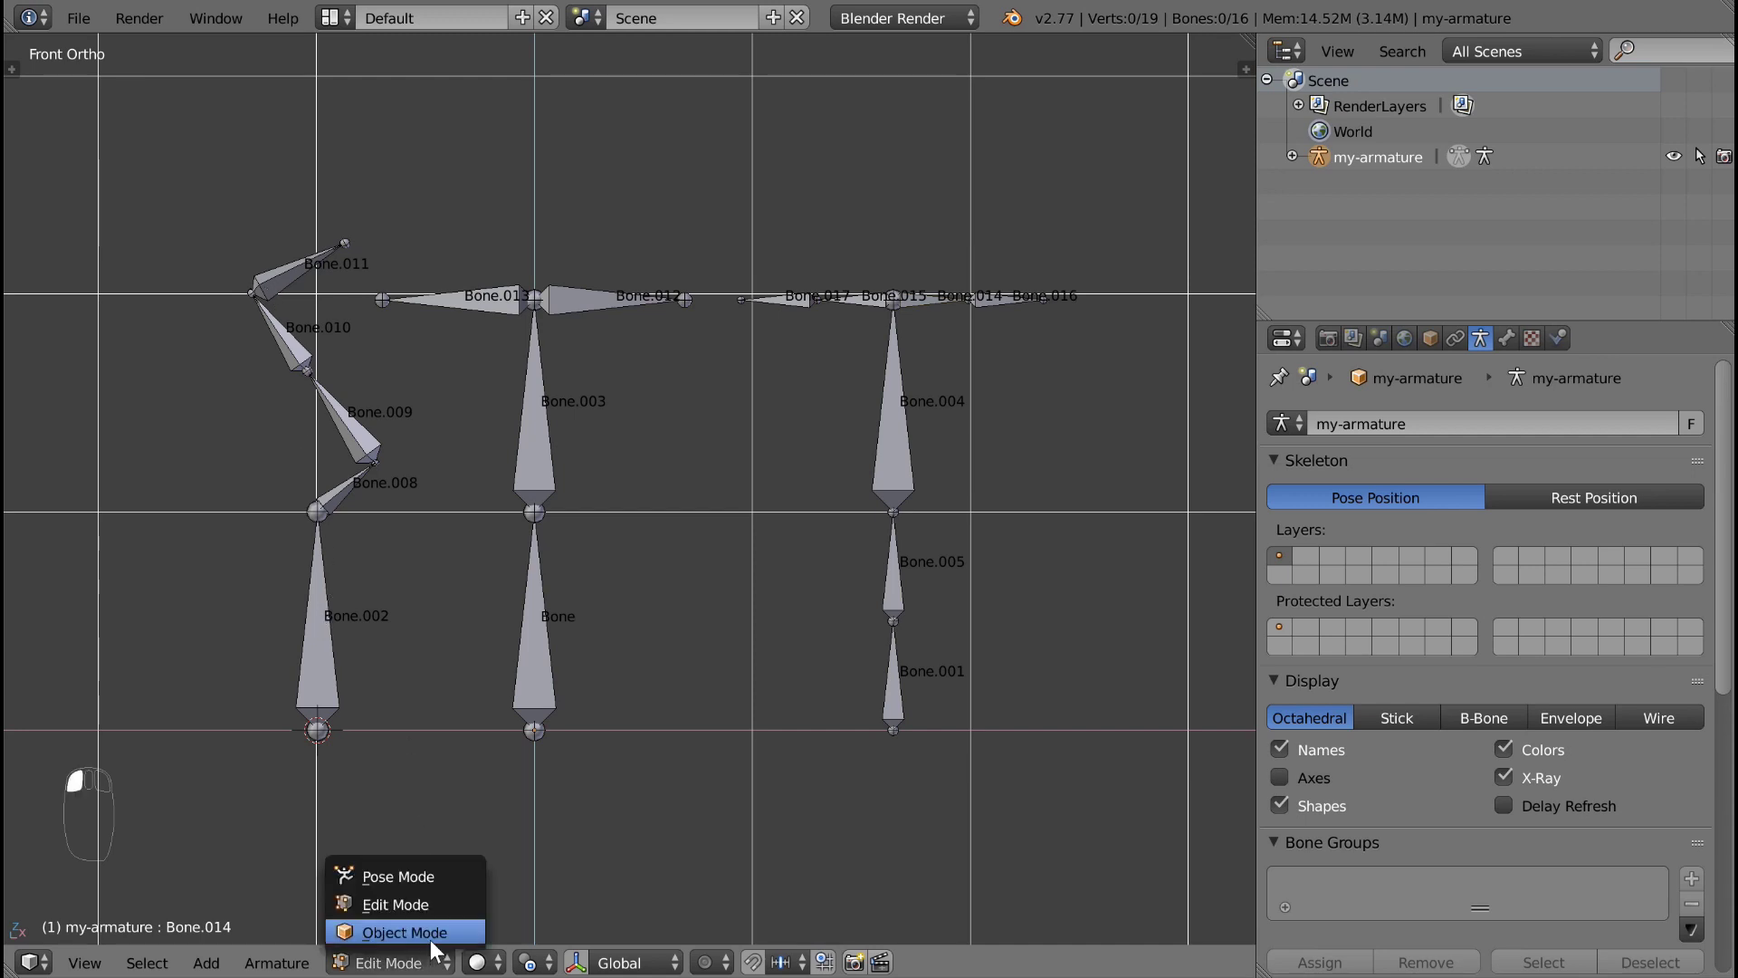
{"action": "left_click", "coordinate": [427, 877]}
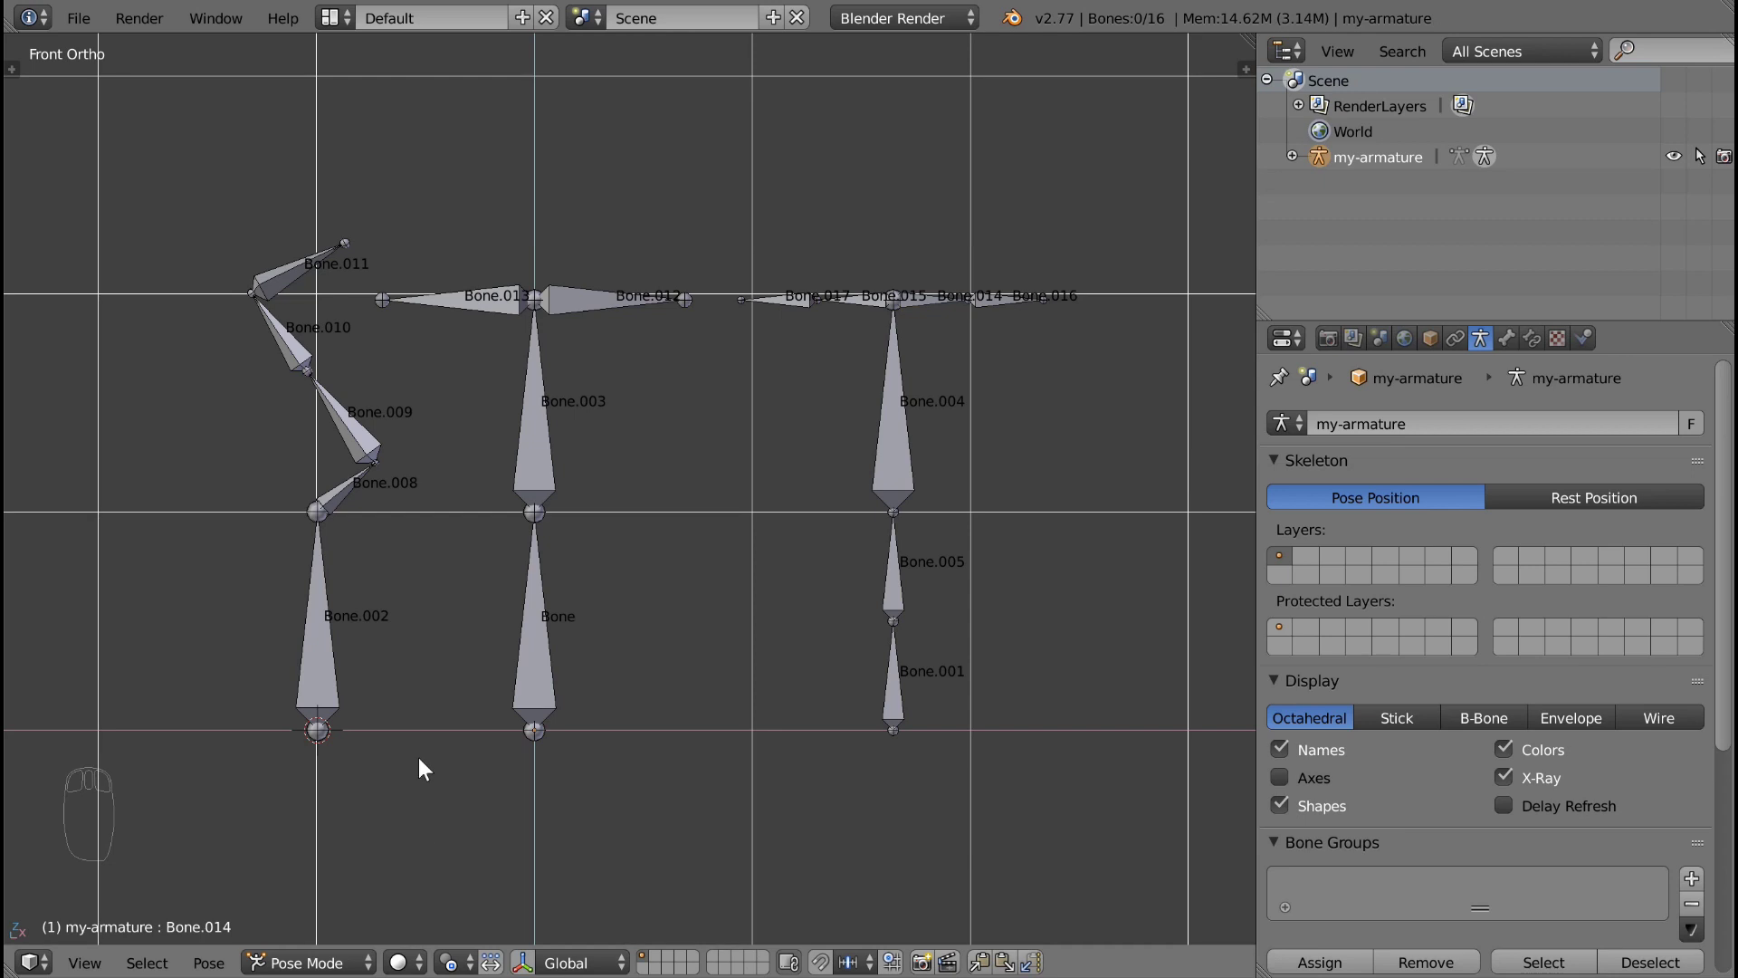
Step: Rotate Bone.008 in the zigzag chain by about -49° and Bone.003 in the middle chain by about 31°
{"action": "right_click", "coordinate": [340, 482]}
{"action": "key", "text": "r"}
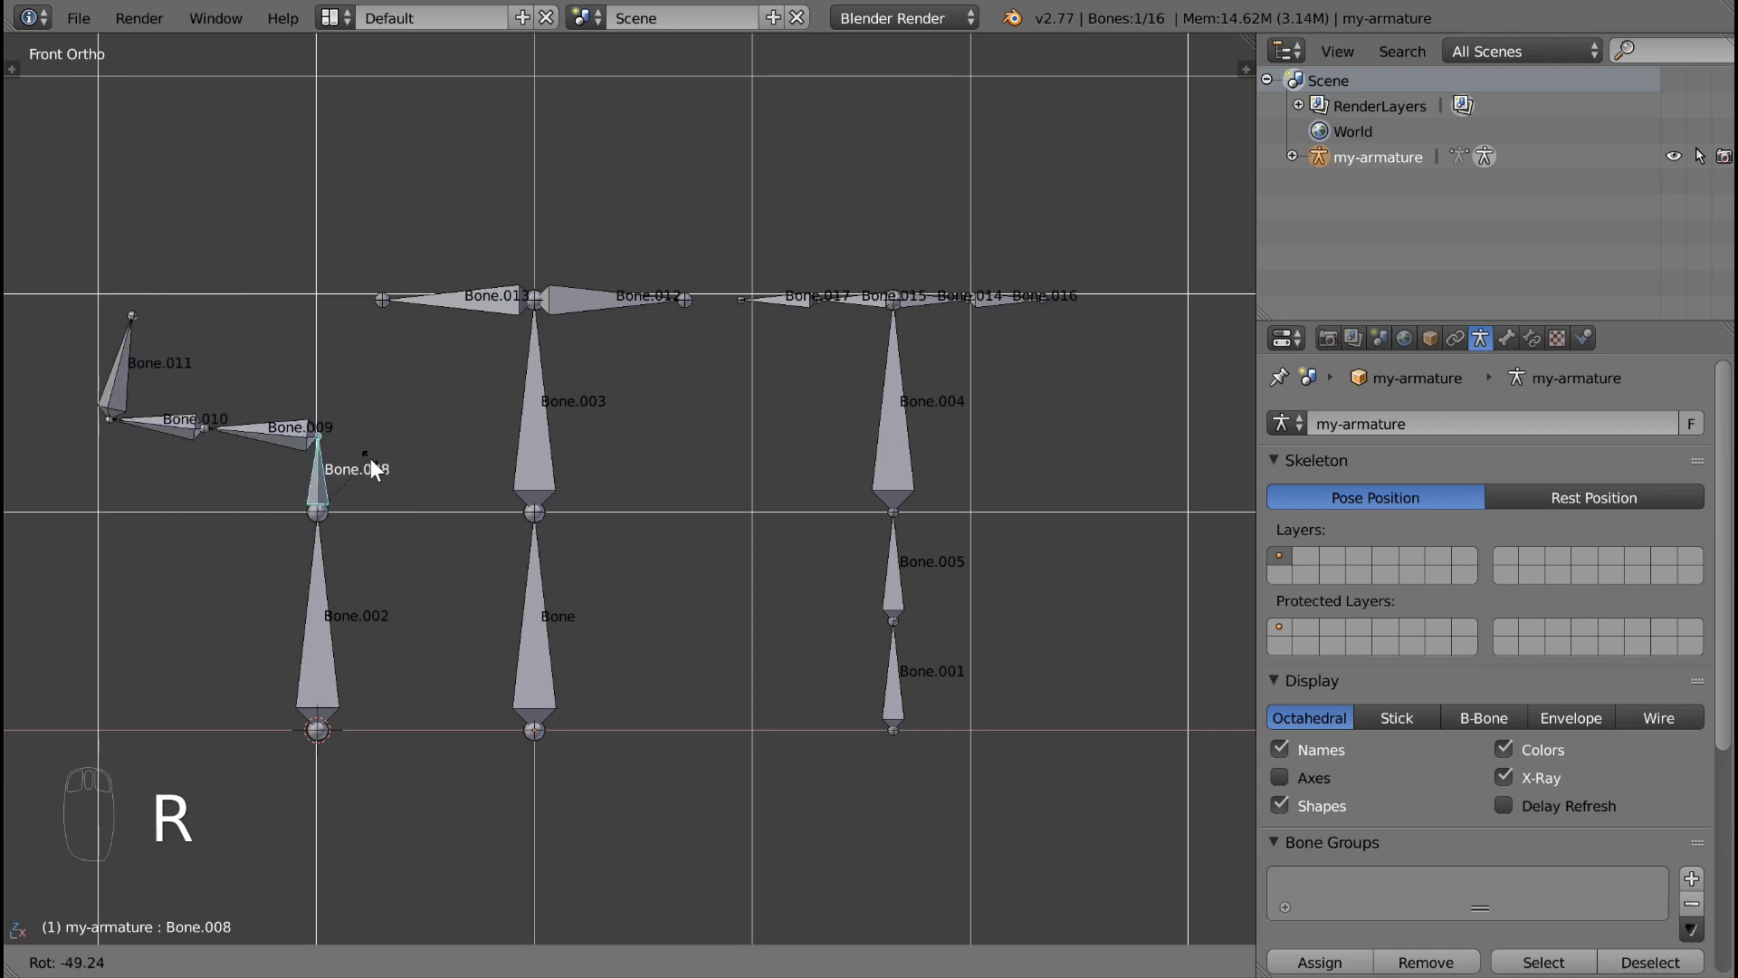
{"action": "left_click", "coordinate": [371, 462]}
{"action": "right_click", "coordinate": [547, 449]}
{"action": "key", "text": "r"}
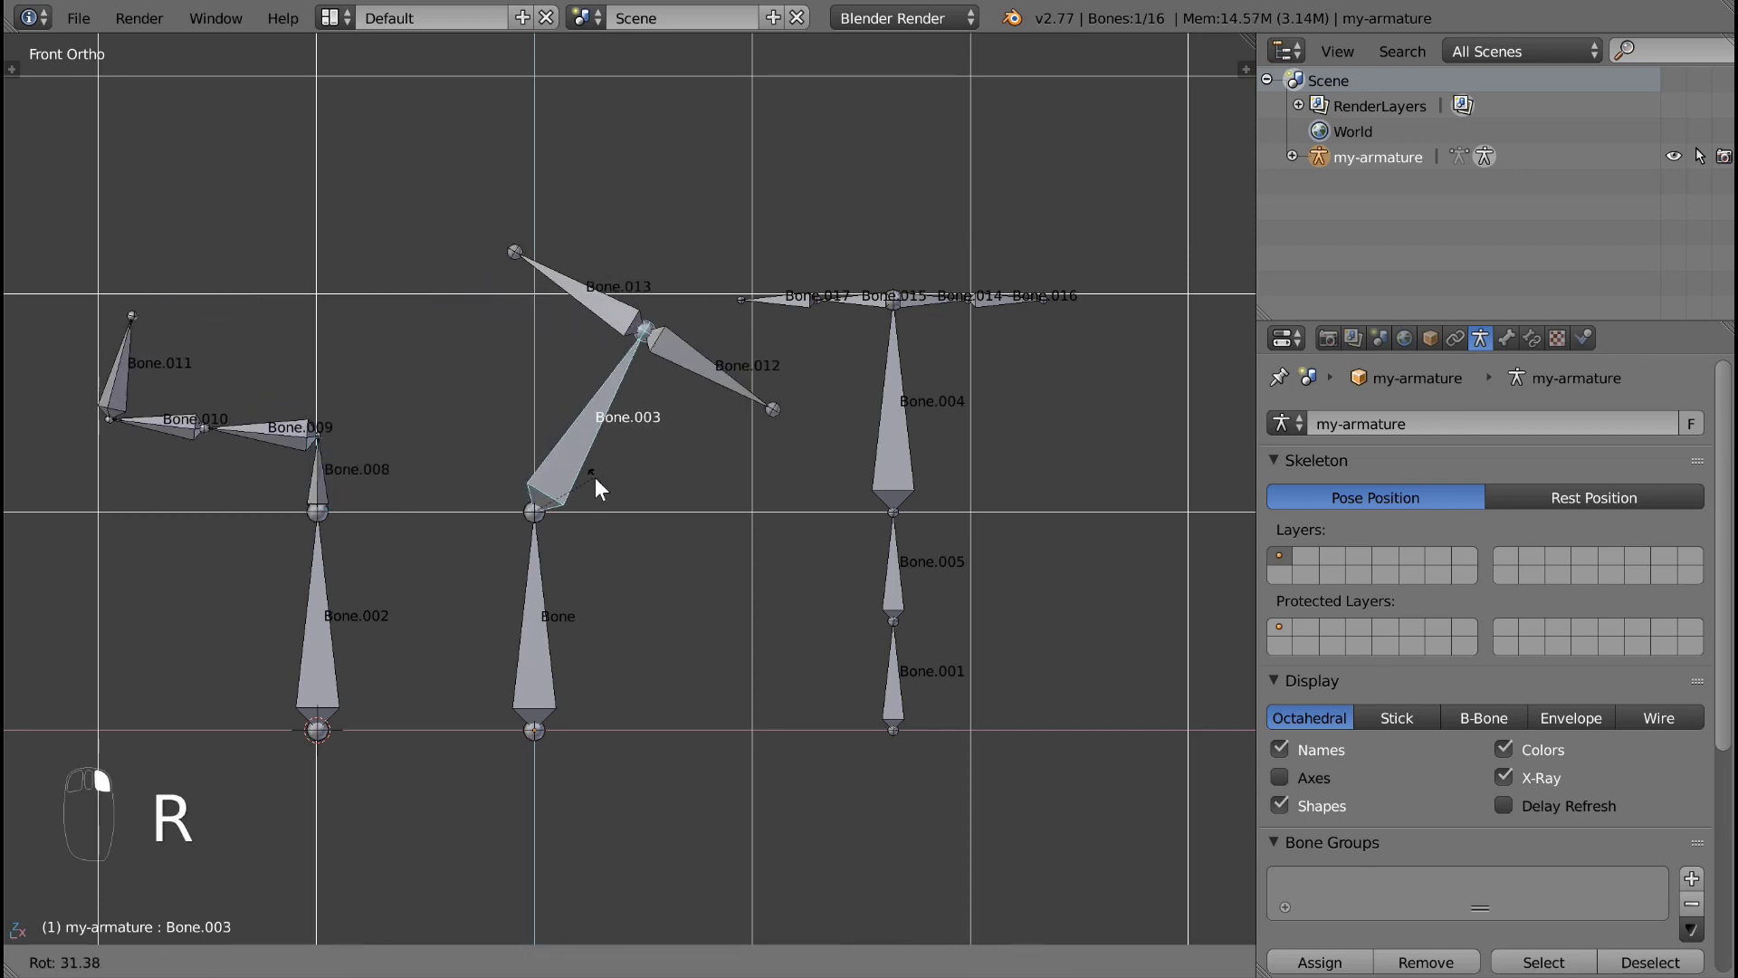
{"action": "left_click", "coordinate": [793, 401]}
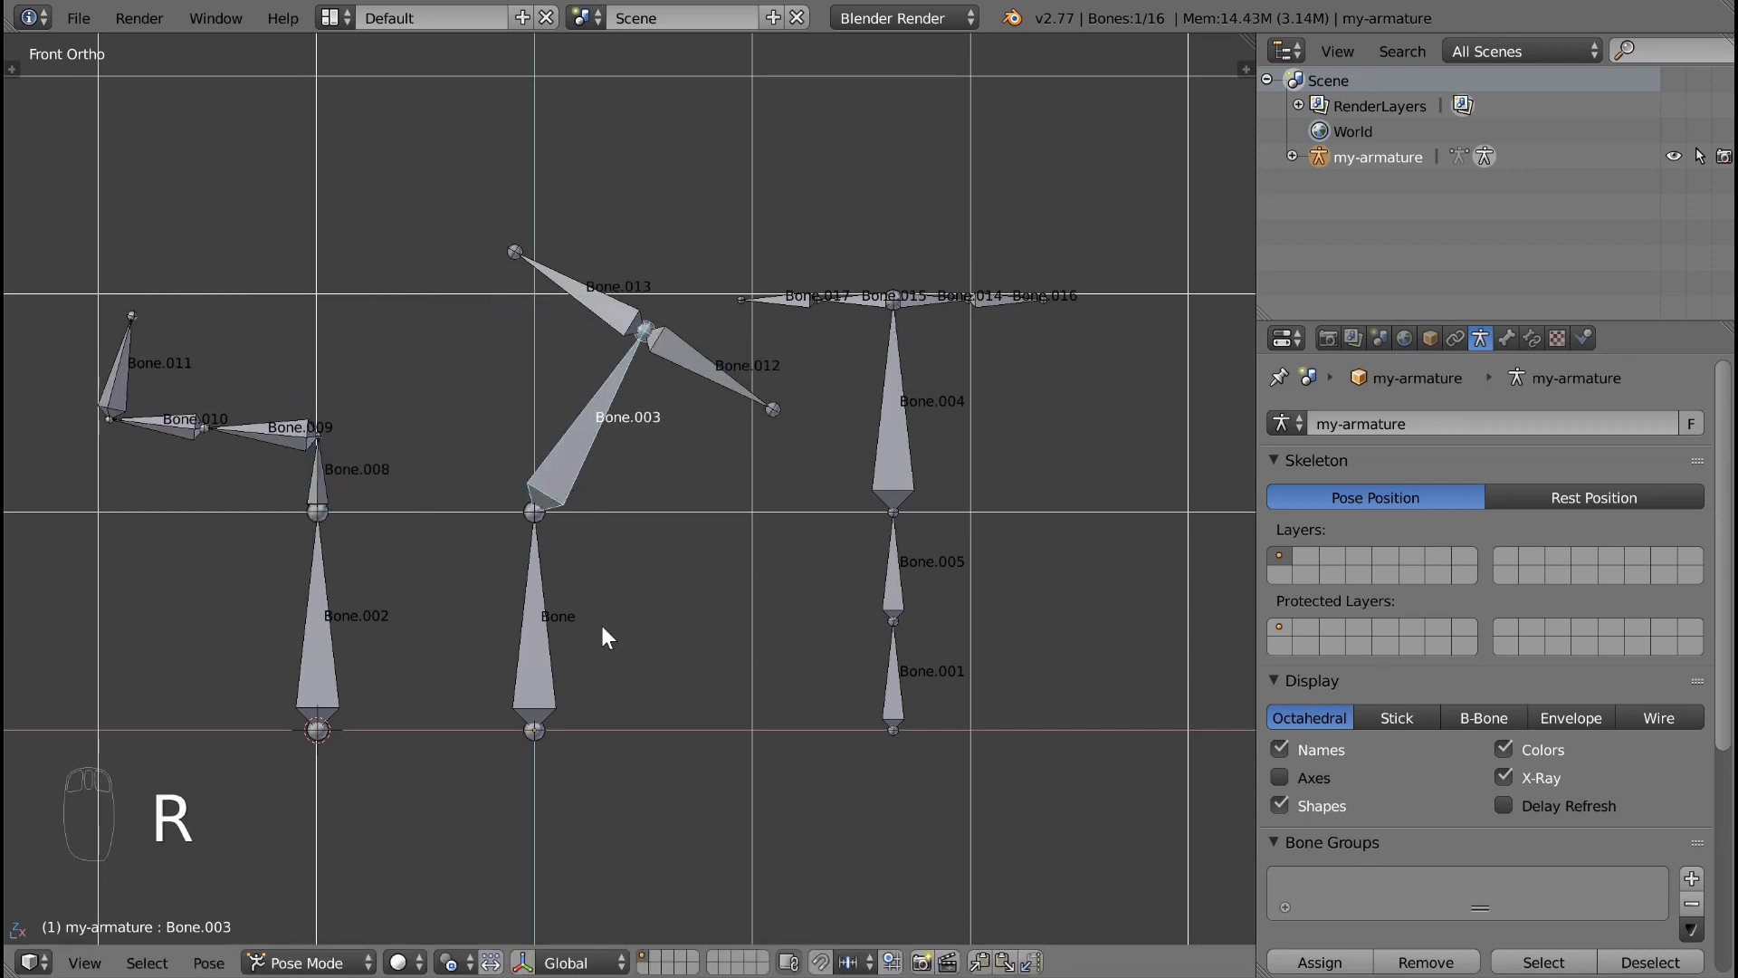
Step: Move the bottom bone of the middle chain downward along the global Z axis
{"action": "right_click", "coordinate": [533, 648]}
{"action": "key", "text": "g"}
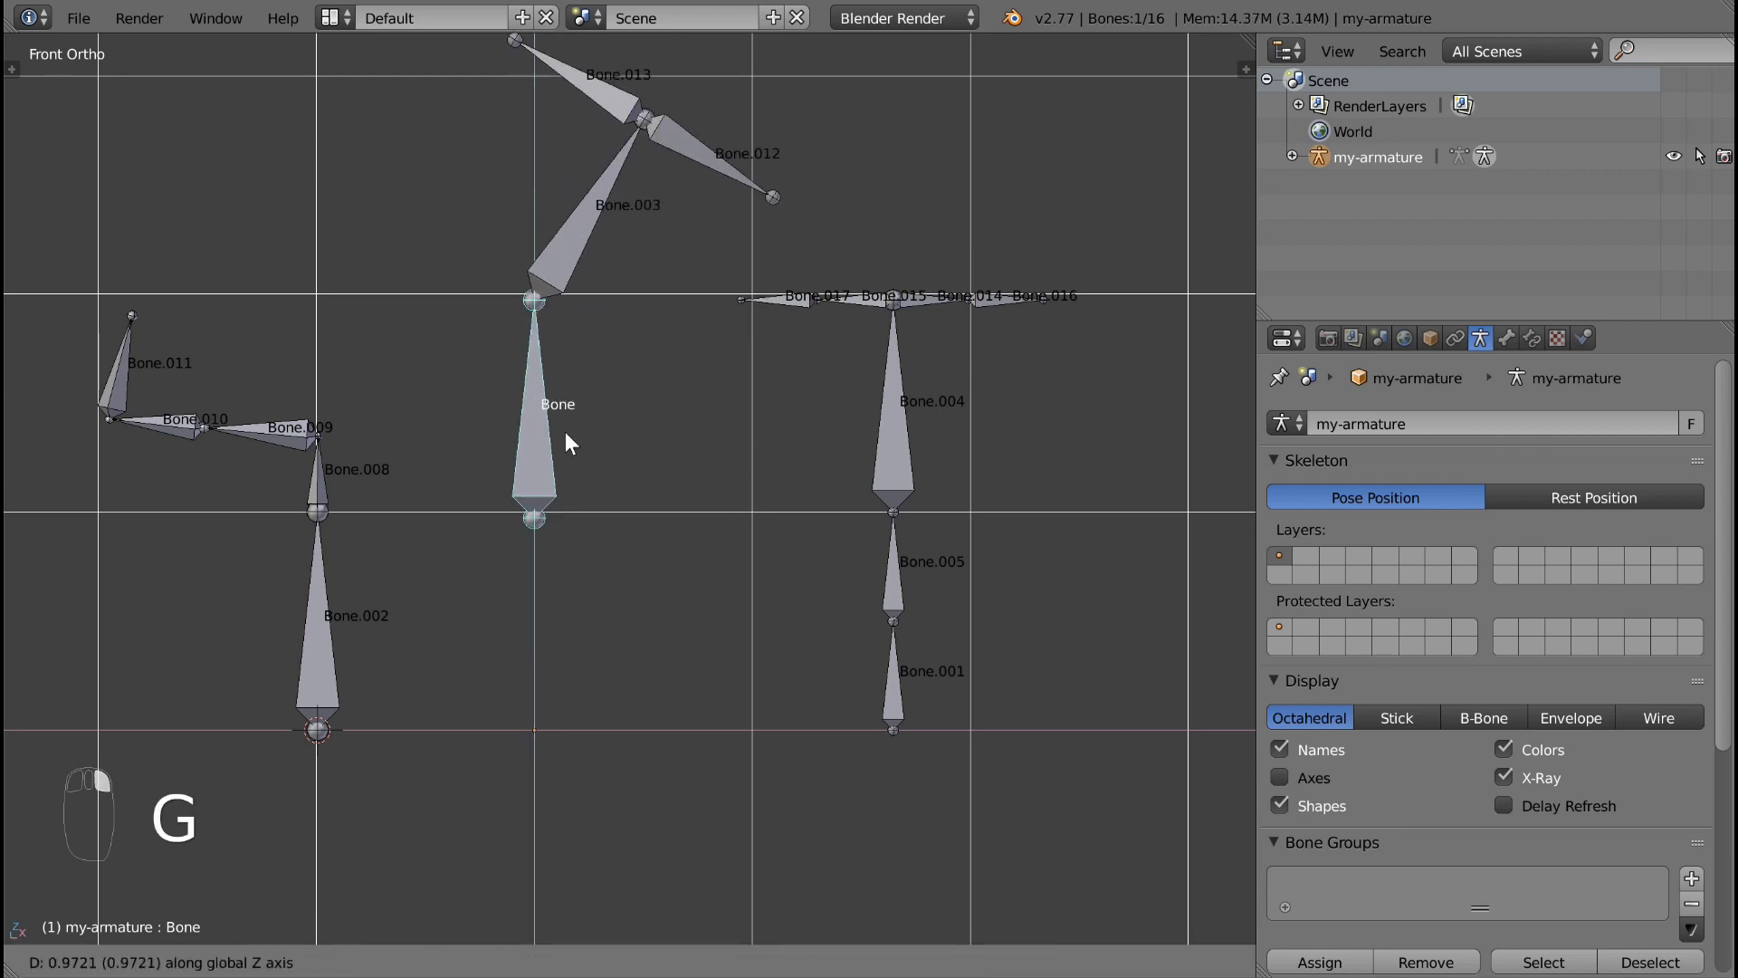
{"action": "left_click", "coordinate": [567, 719]}
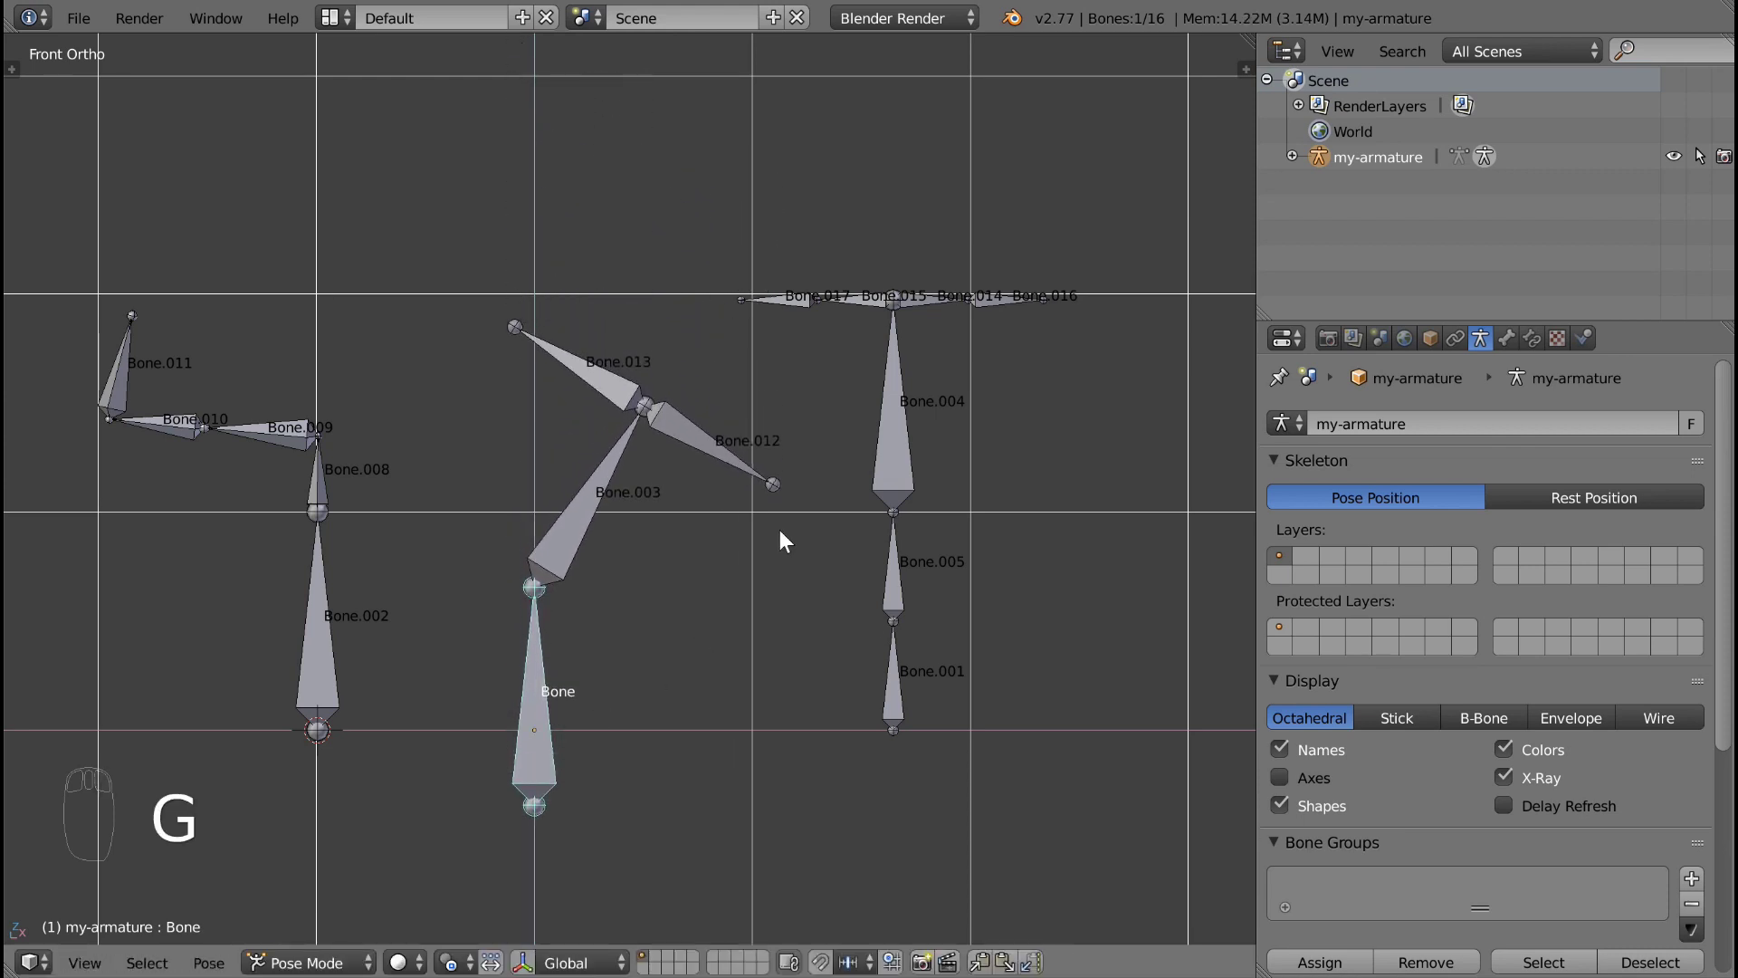
Step: Tilt Bone.001 at the base of the subdivided T-shaped chain slightly counterclockwise and scale it up
{"action": "right_click", "coordinate": [895, 679]}
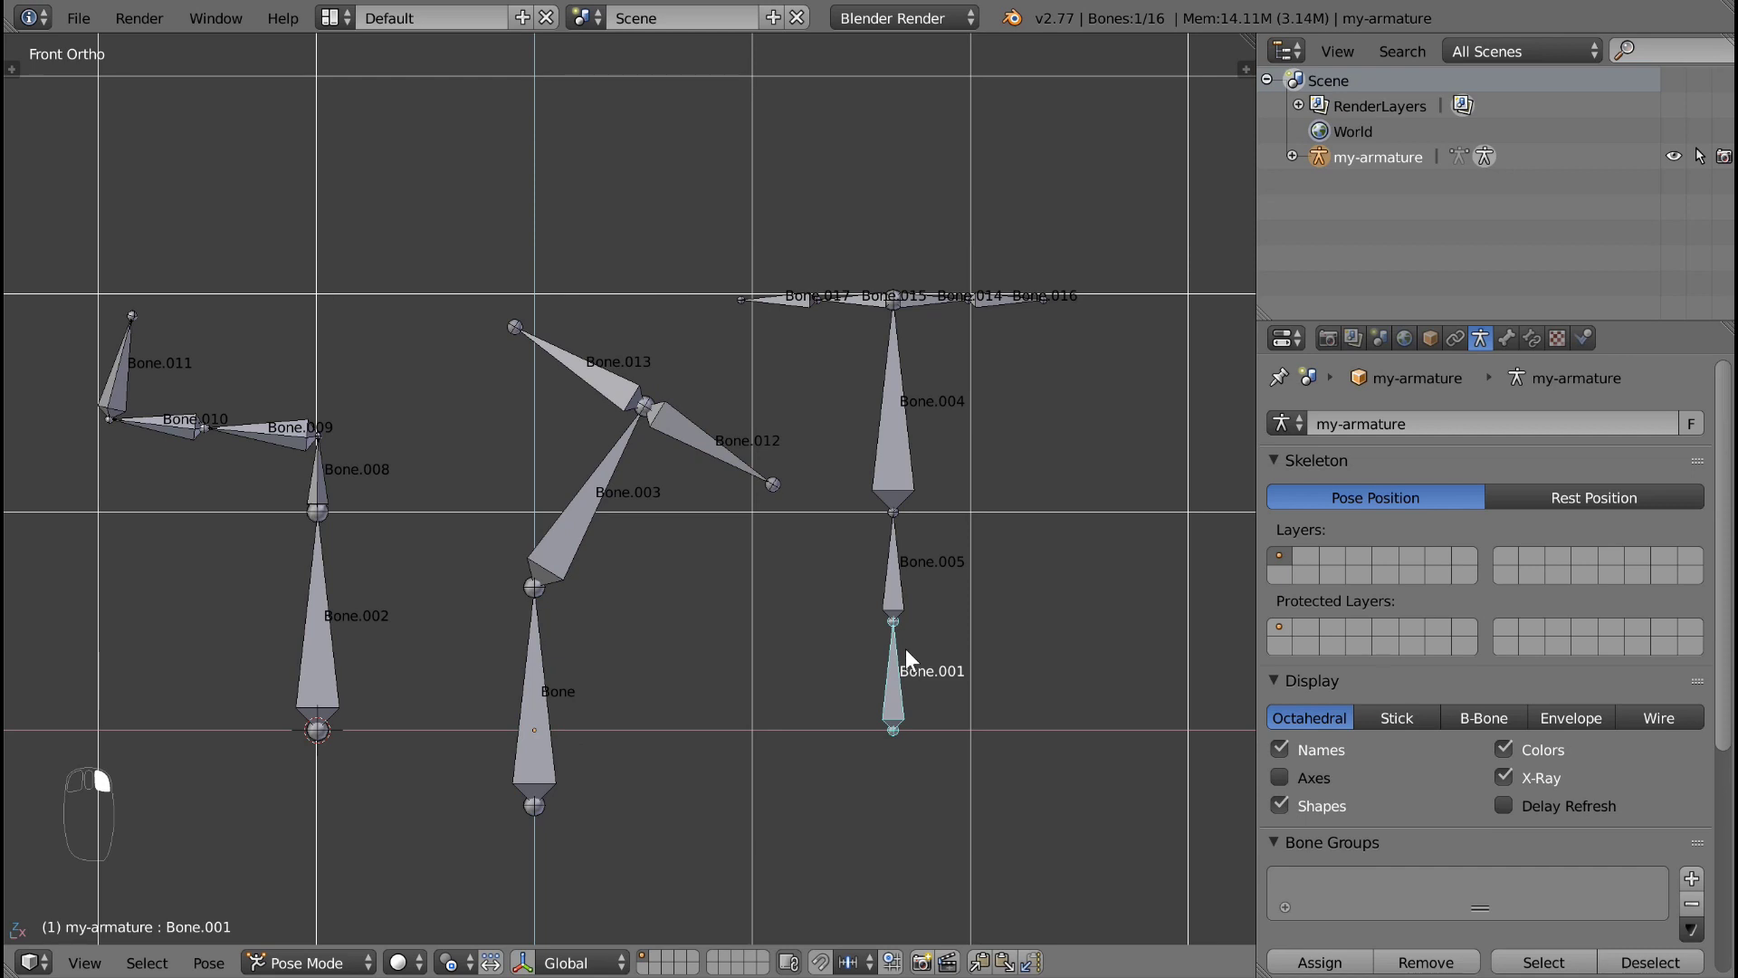
{"action": "key", "text": "r"}
{"action": "left_click", "coordinate": [910, 653]}
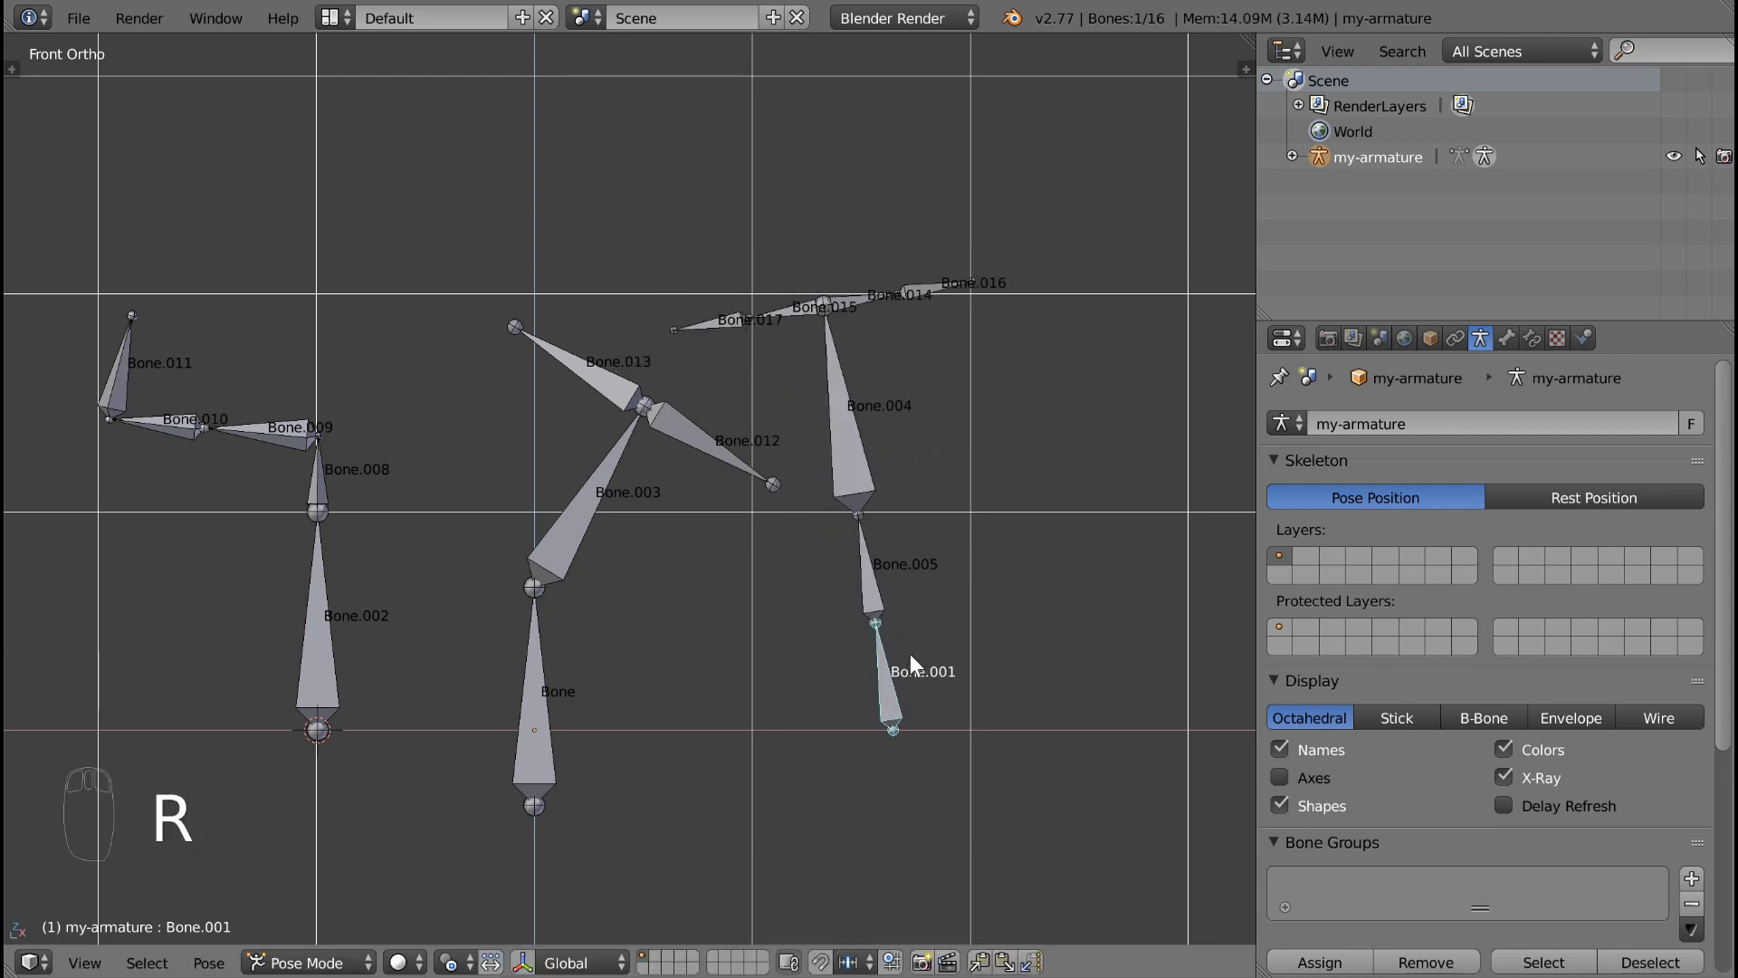
{"action": "key", "text": "s"}
{"action": "left_click", "coordinate": [883, 625]}
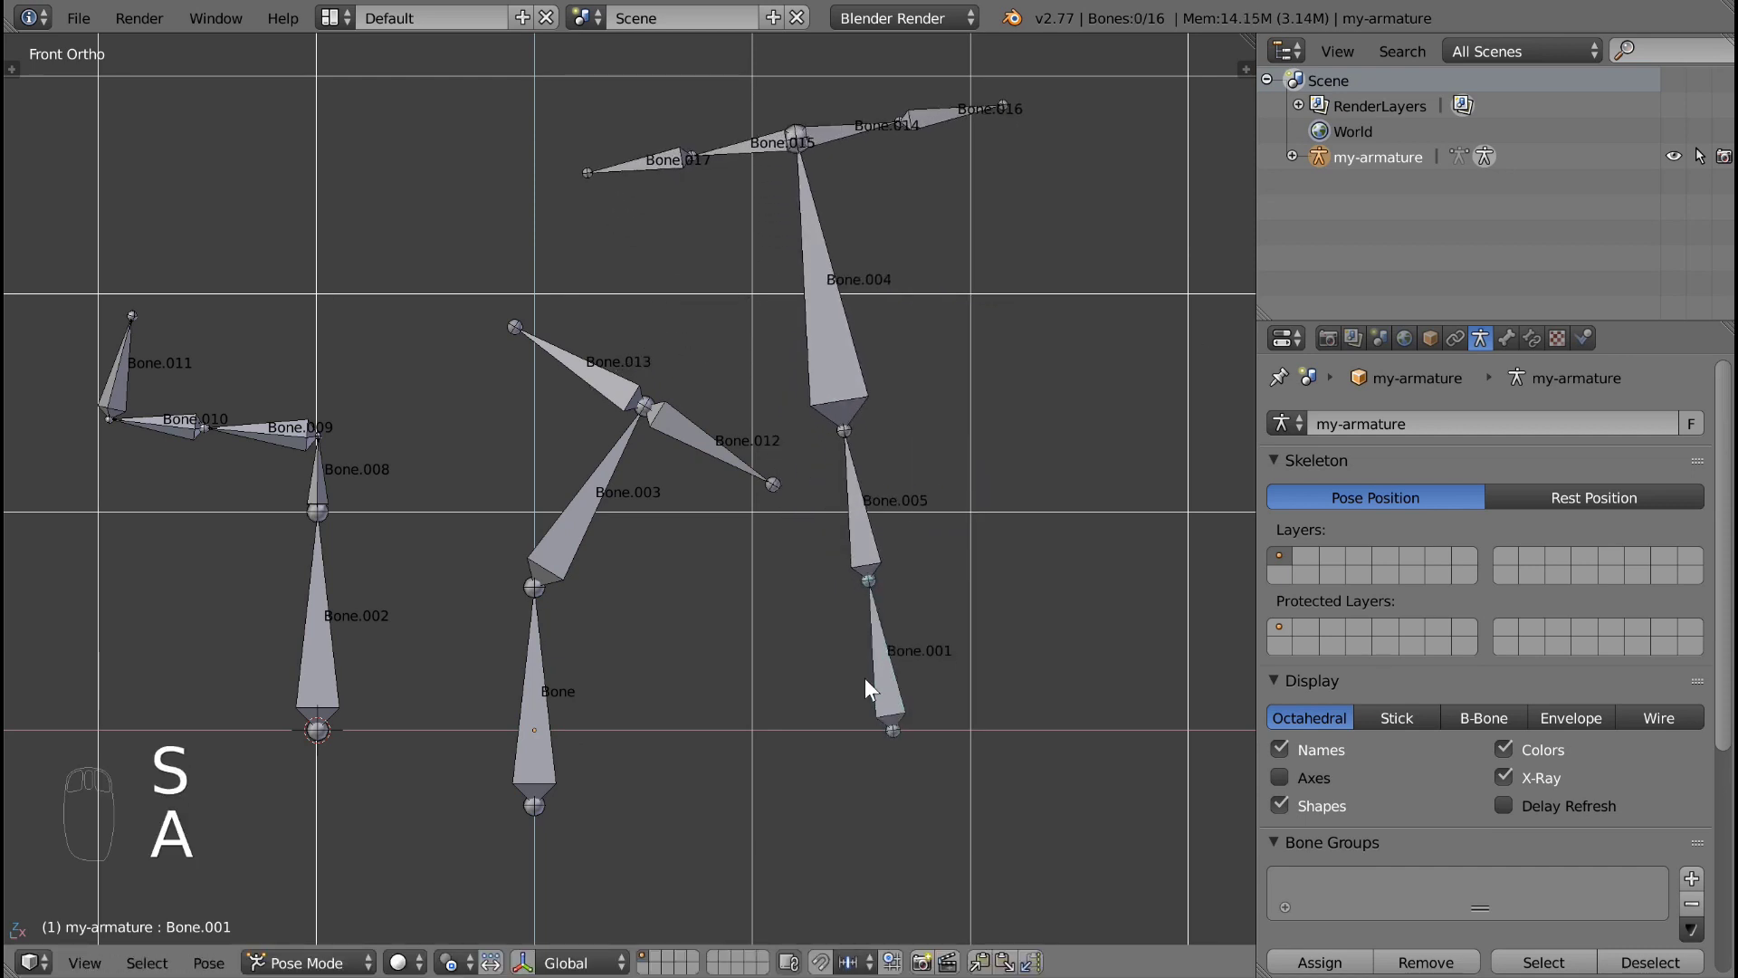
Step: Clear the location, rotation and scale of all pose bones and deselect them
{"action": "key", "text": "a"}
{"action": "key", "text": "a"}
{"action": "key", "text": "a"}
{"action": "key", "text": "alt+g"}
{"action": "key", "text": "alt+r"}
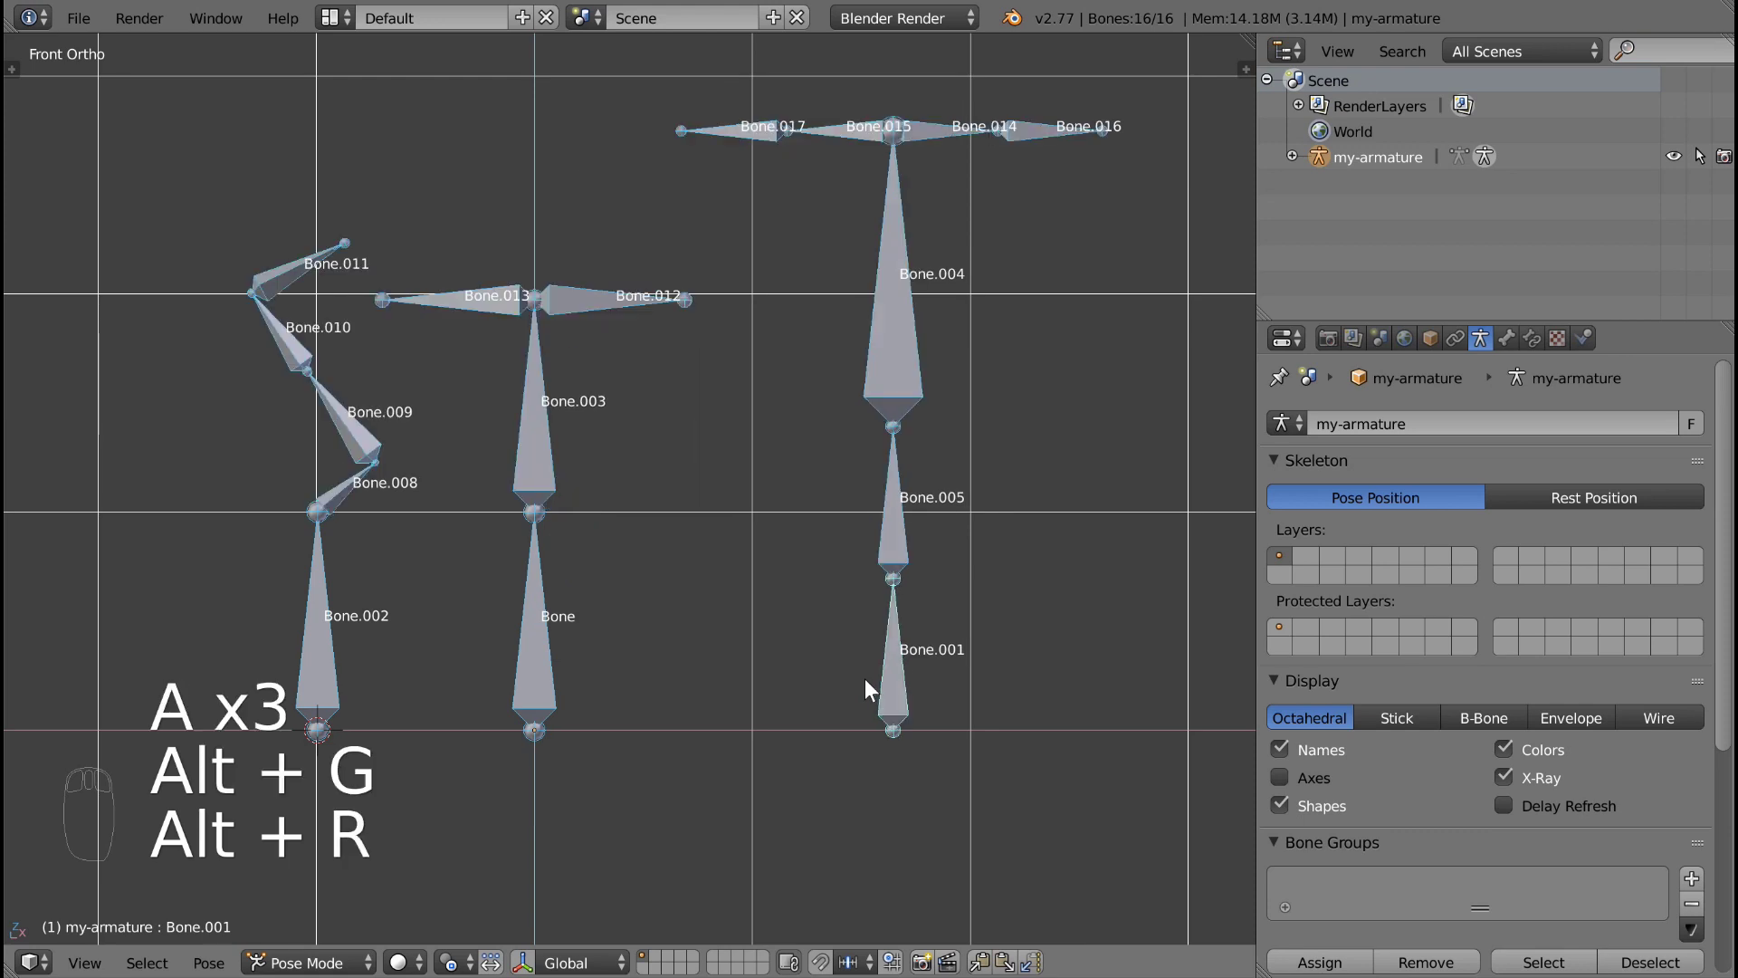
{"action": "key", "text": "alt+s"}
{"action": "key", "text": "a"}
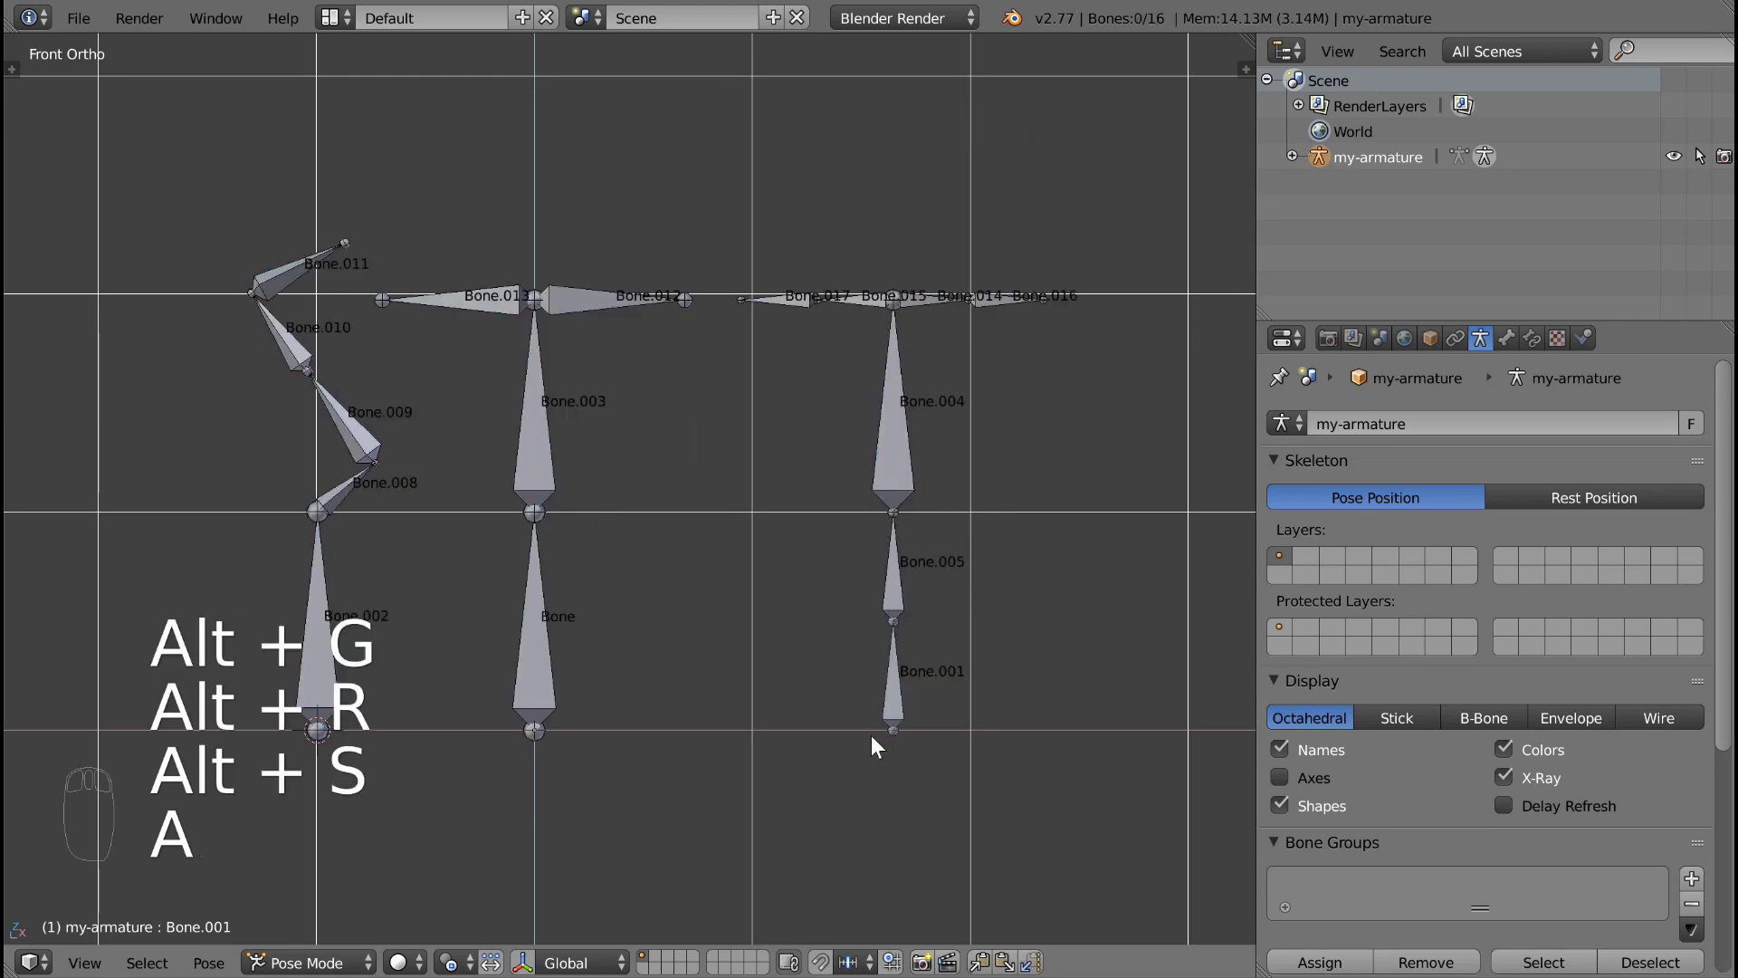
Step: Try rotating Bone.004 in the subdivided T-shaped chain and Bone.009 in the zigzag chain
{"action": "right_click", "coordinate": [895, 450]}
{"action": "key", "text": "r"}
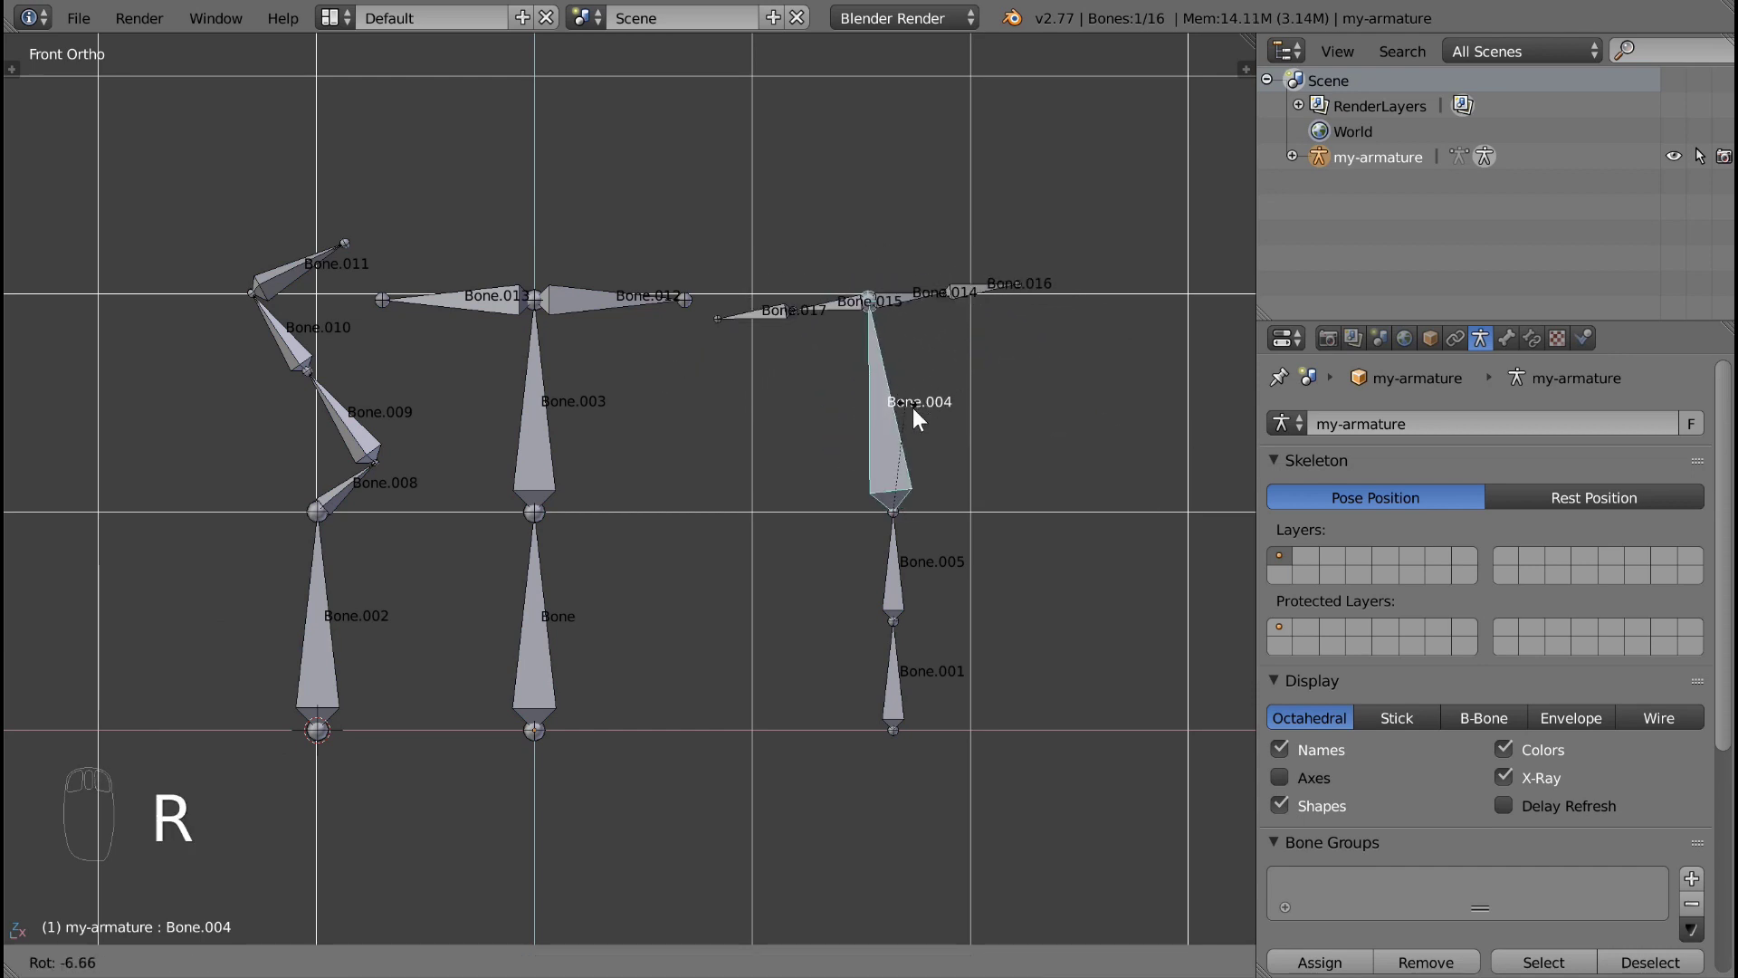
{"action": "right_click", "coordinate": [862, 378]}
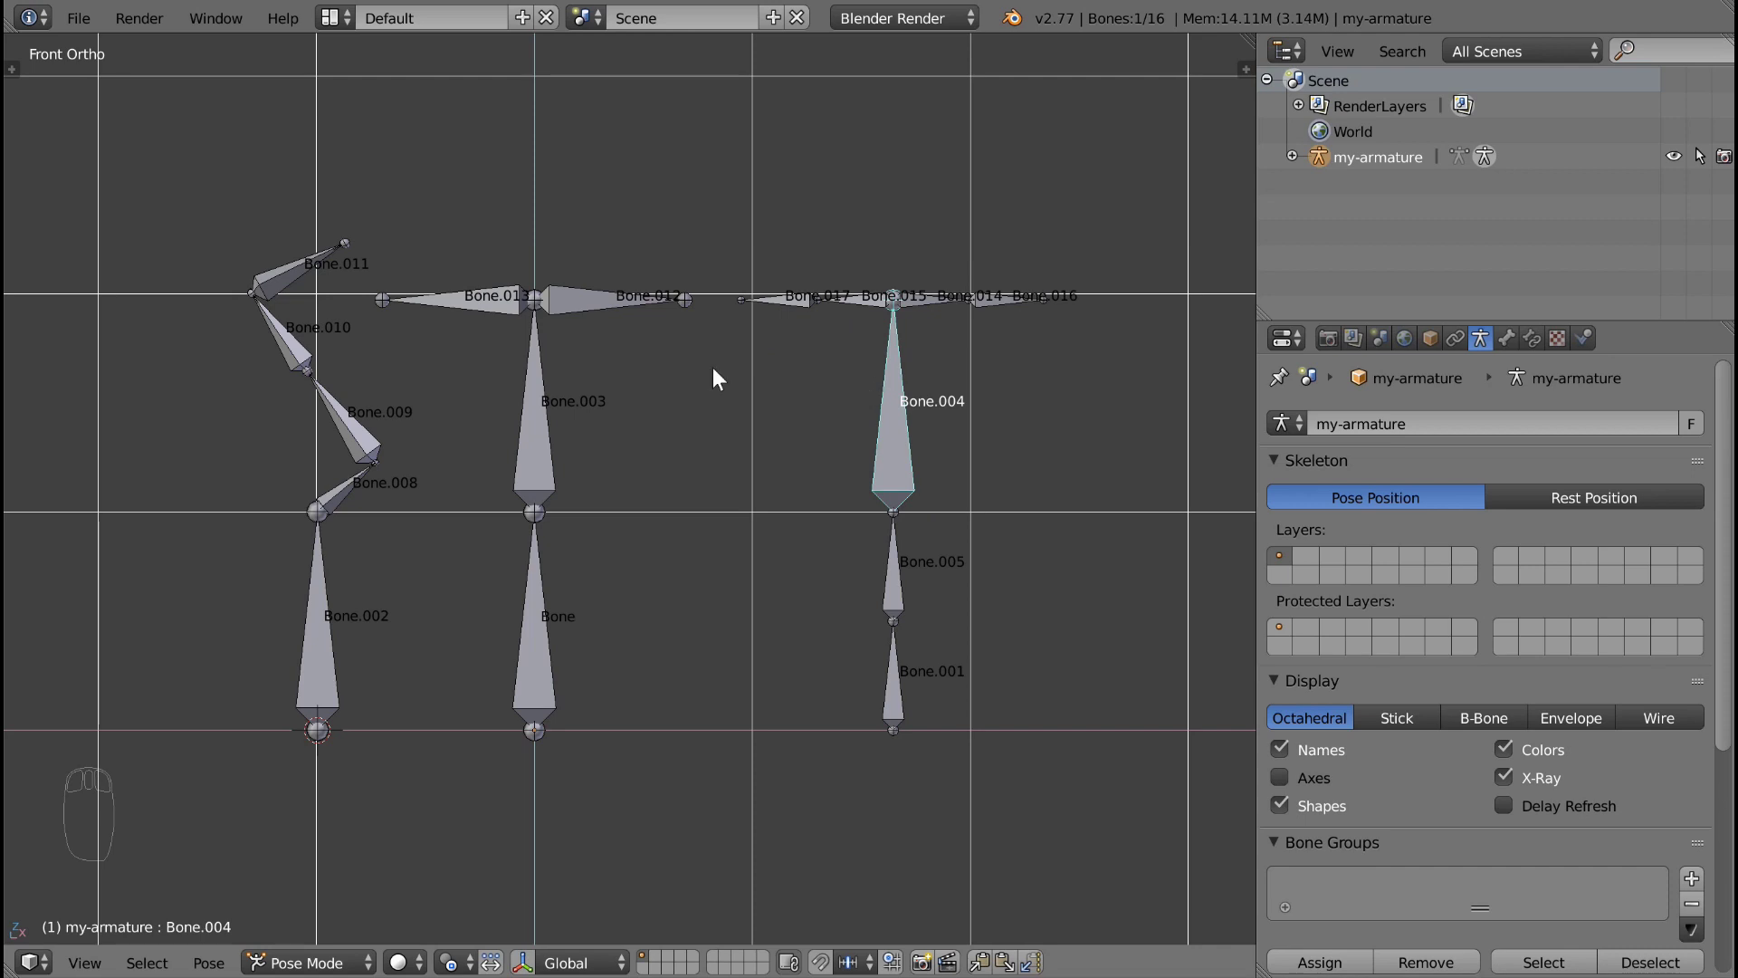
{"action": "right_click", "coordinate": [357, 425]}
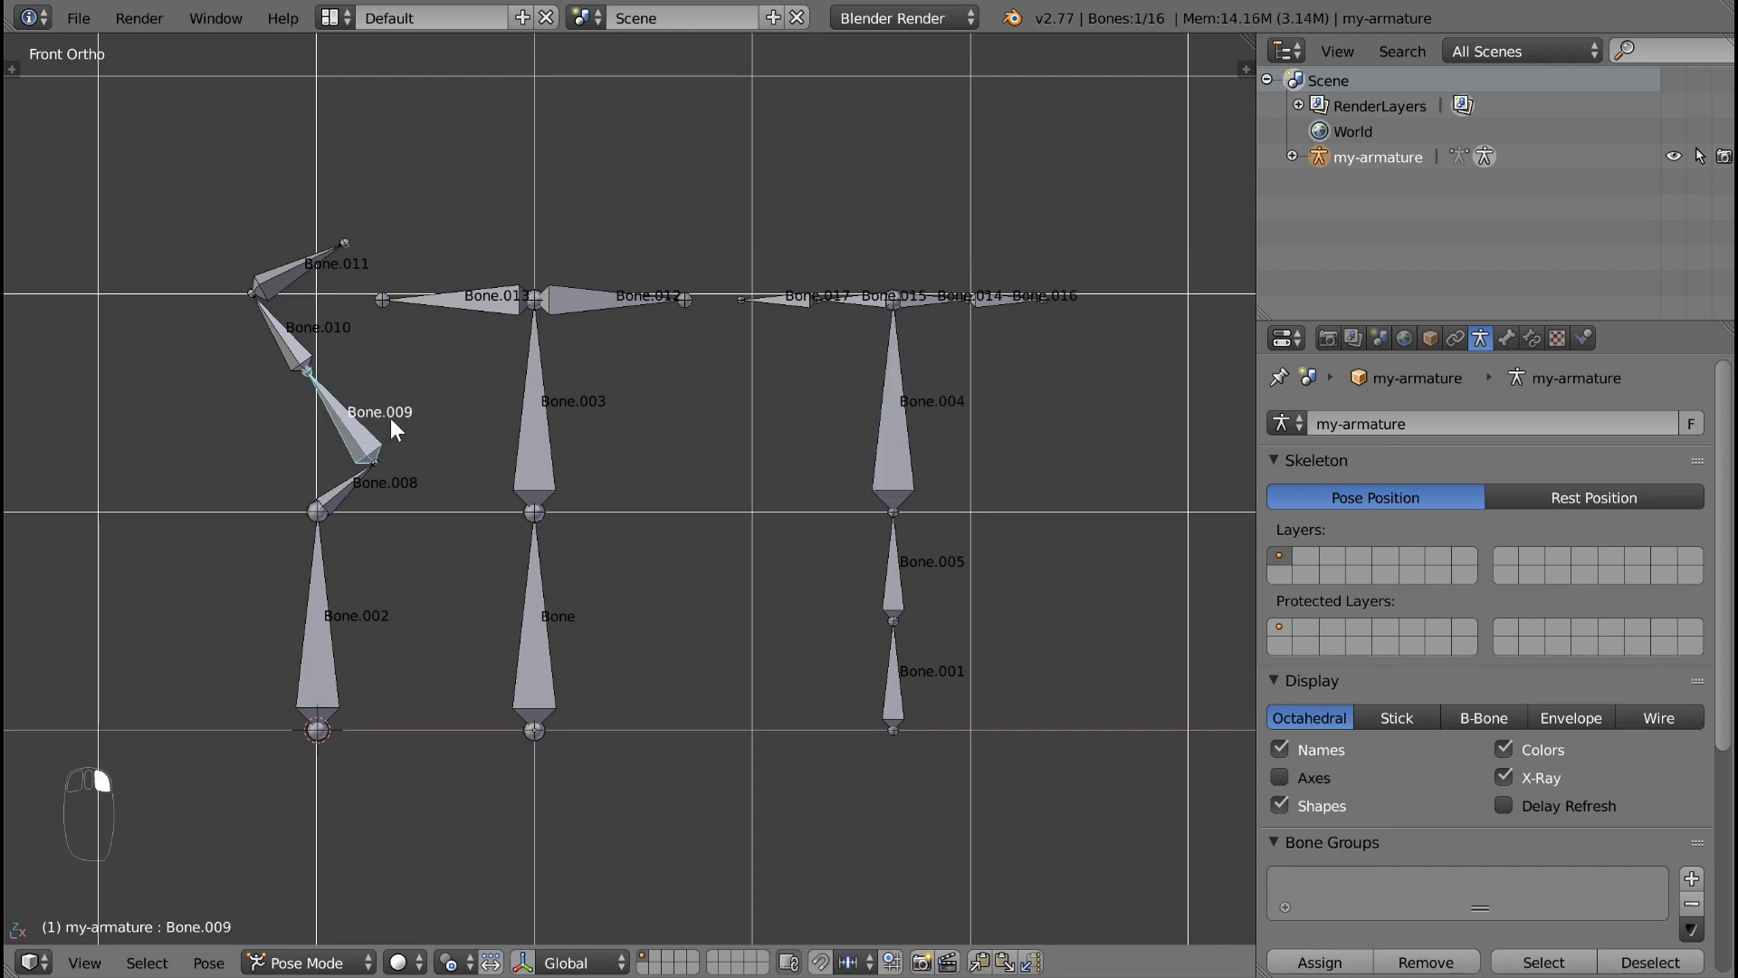
{"action": "key", "text": "r"}
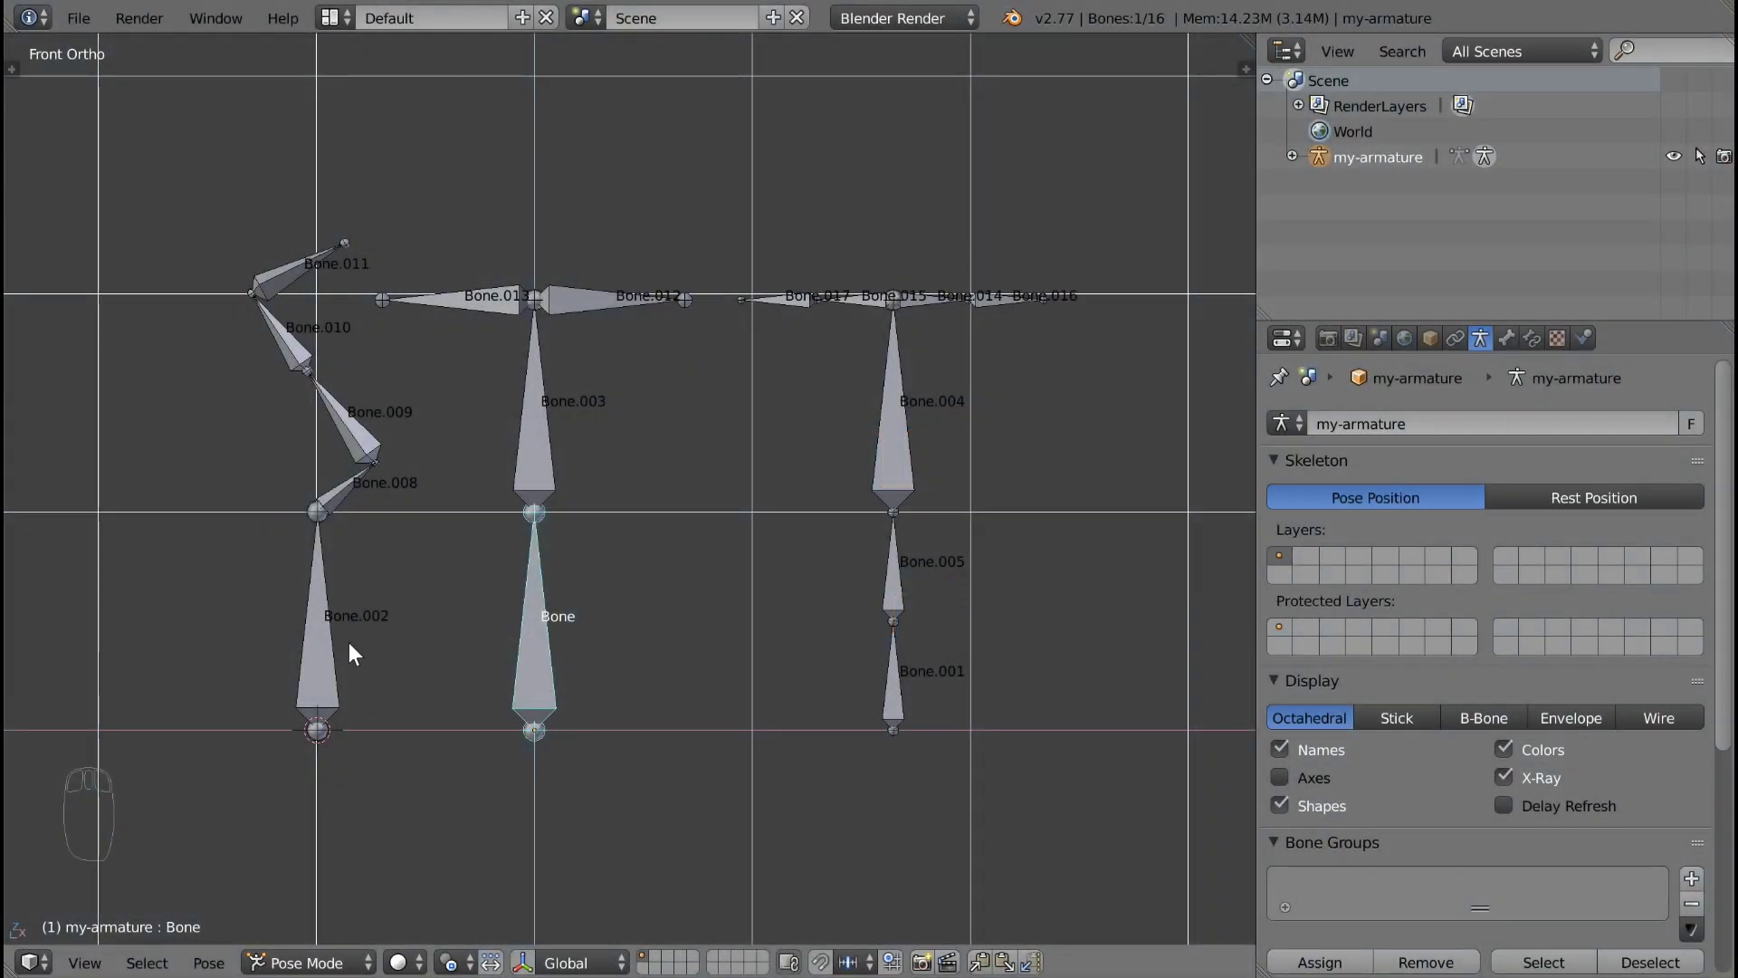
Step: Select Bone.002, Bone.001, Bone.005 and Bone.003 in turn to compare root bones with child bones
{"action": "right_click", "coordinate": [323, 654]}
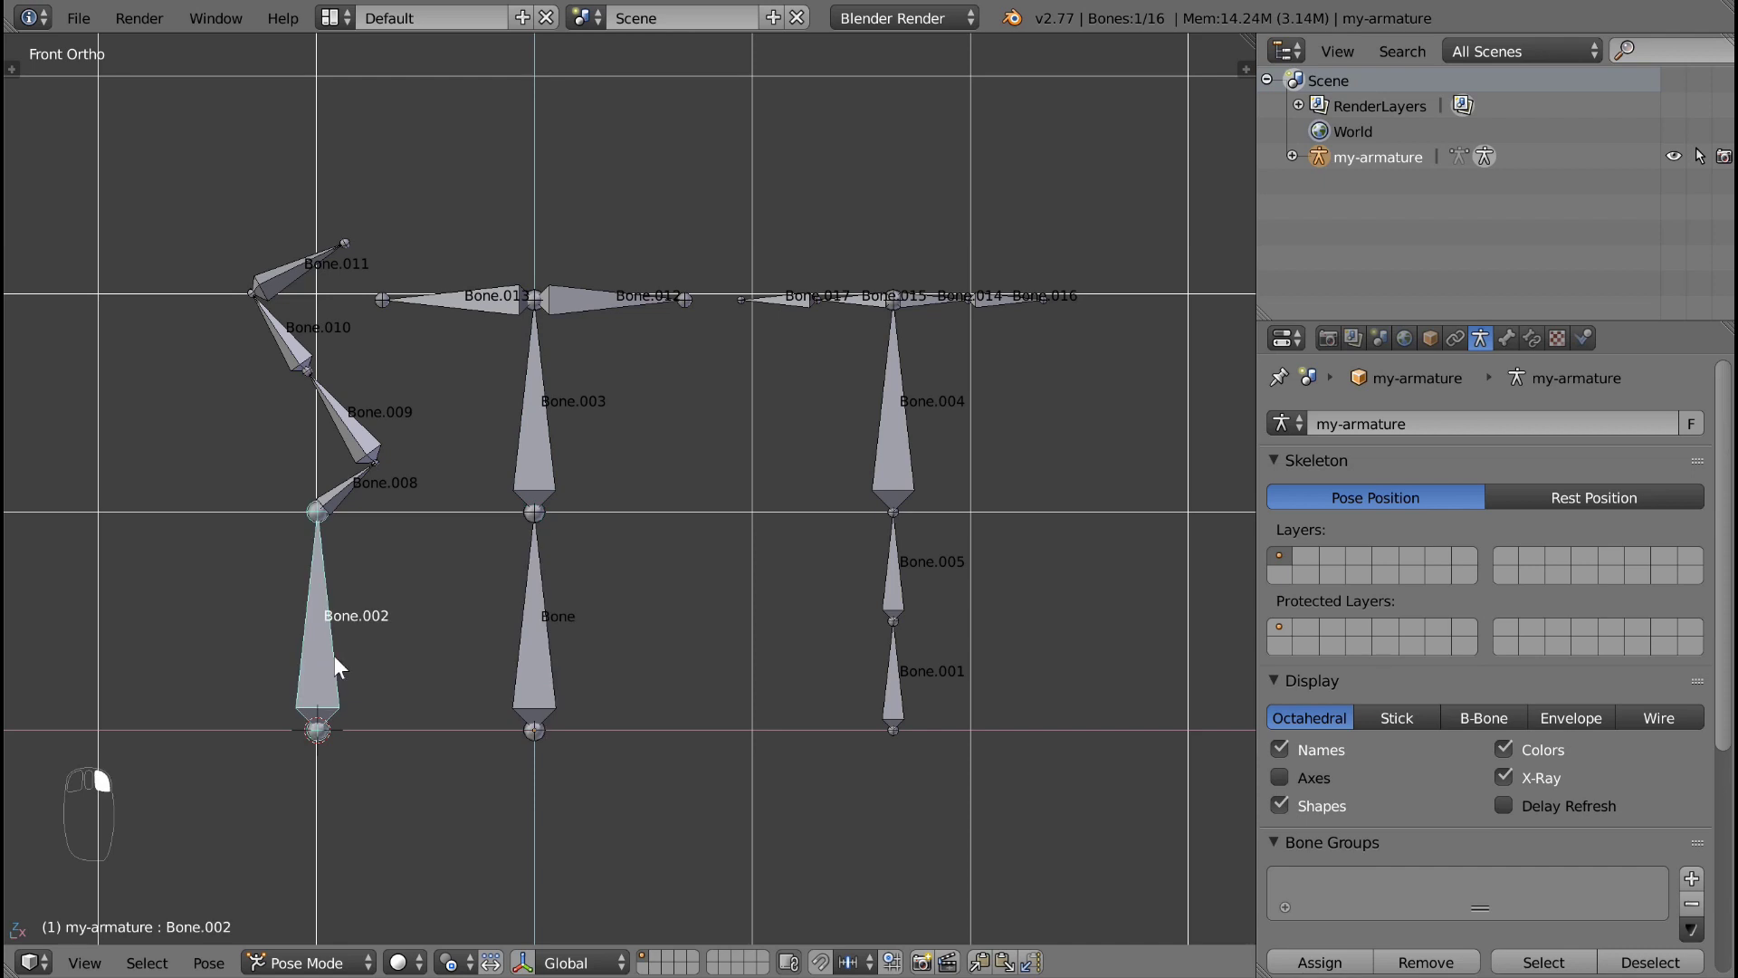
{"action": "right_click", "coordinate": [894, 676]}
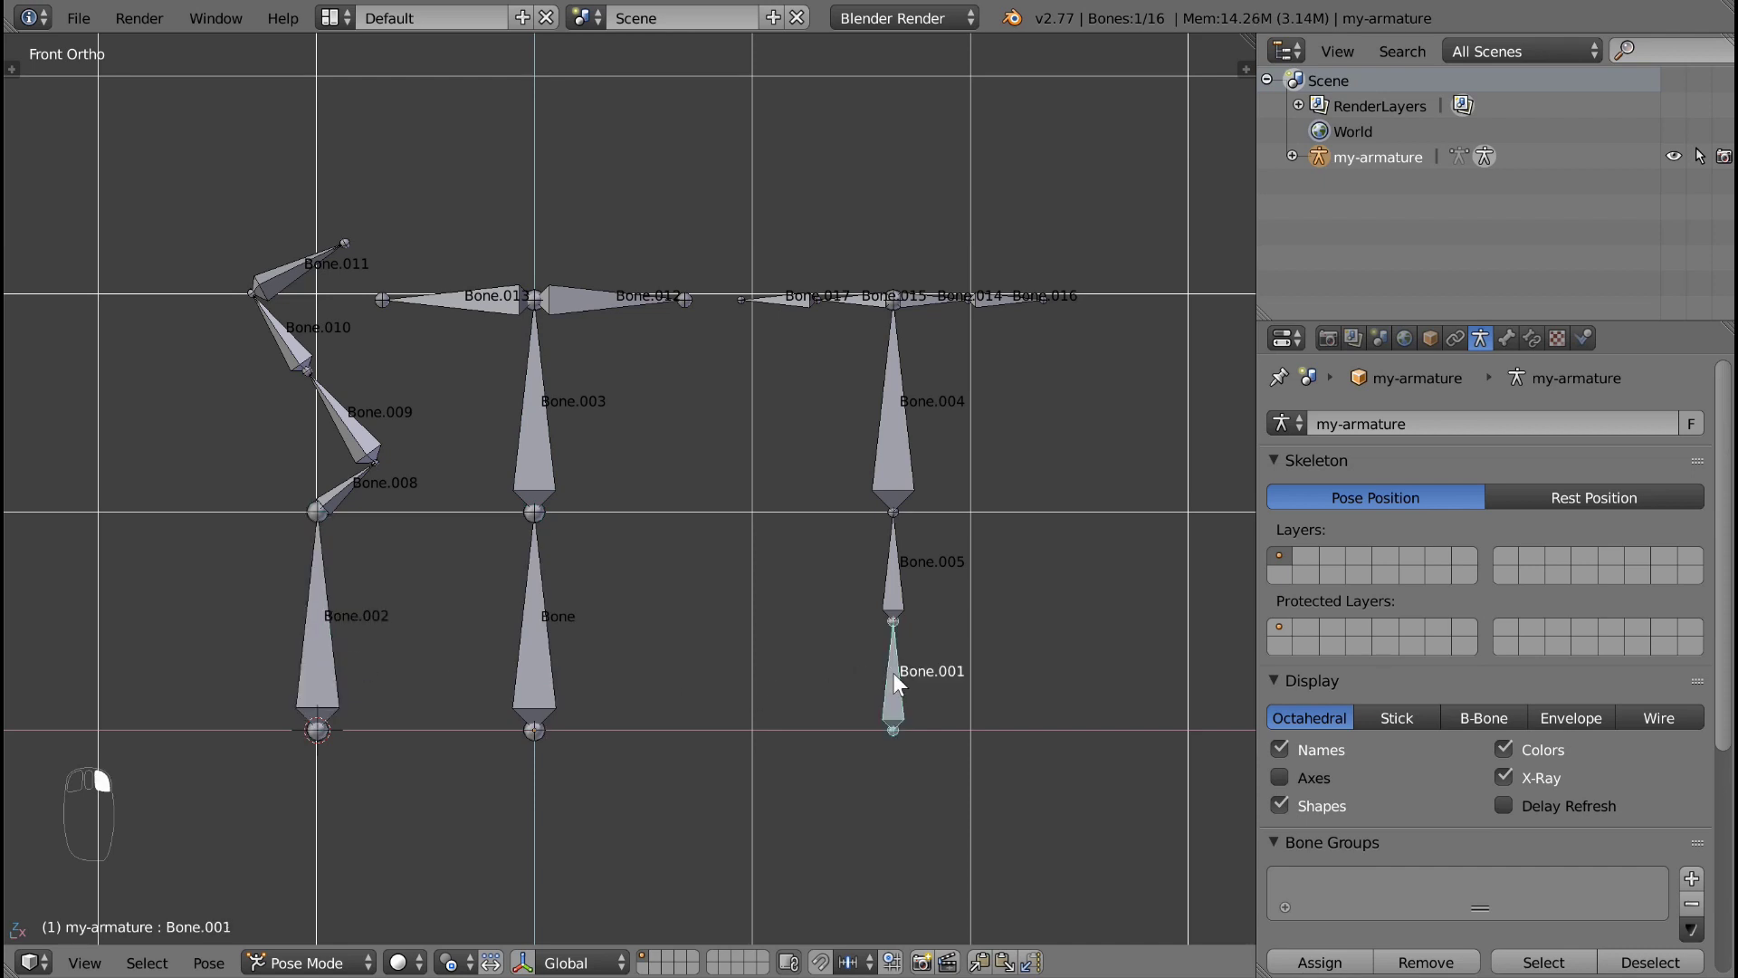
{"action": "right_click", "coordinate": [896, 554]}
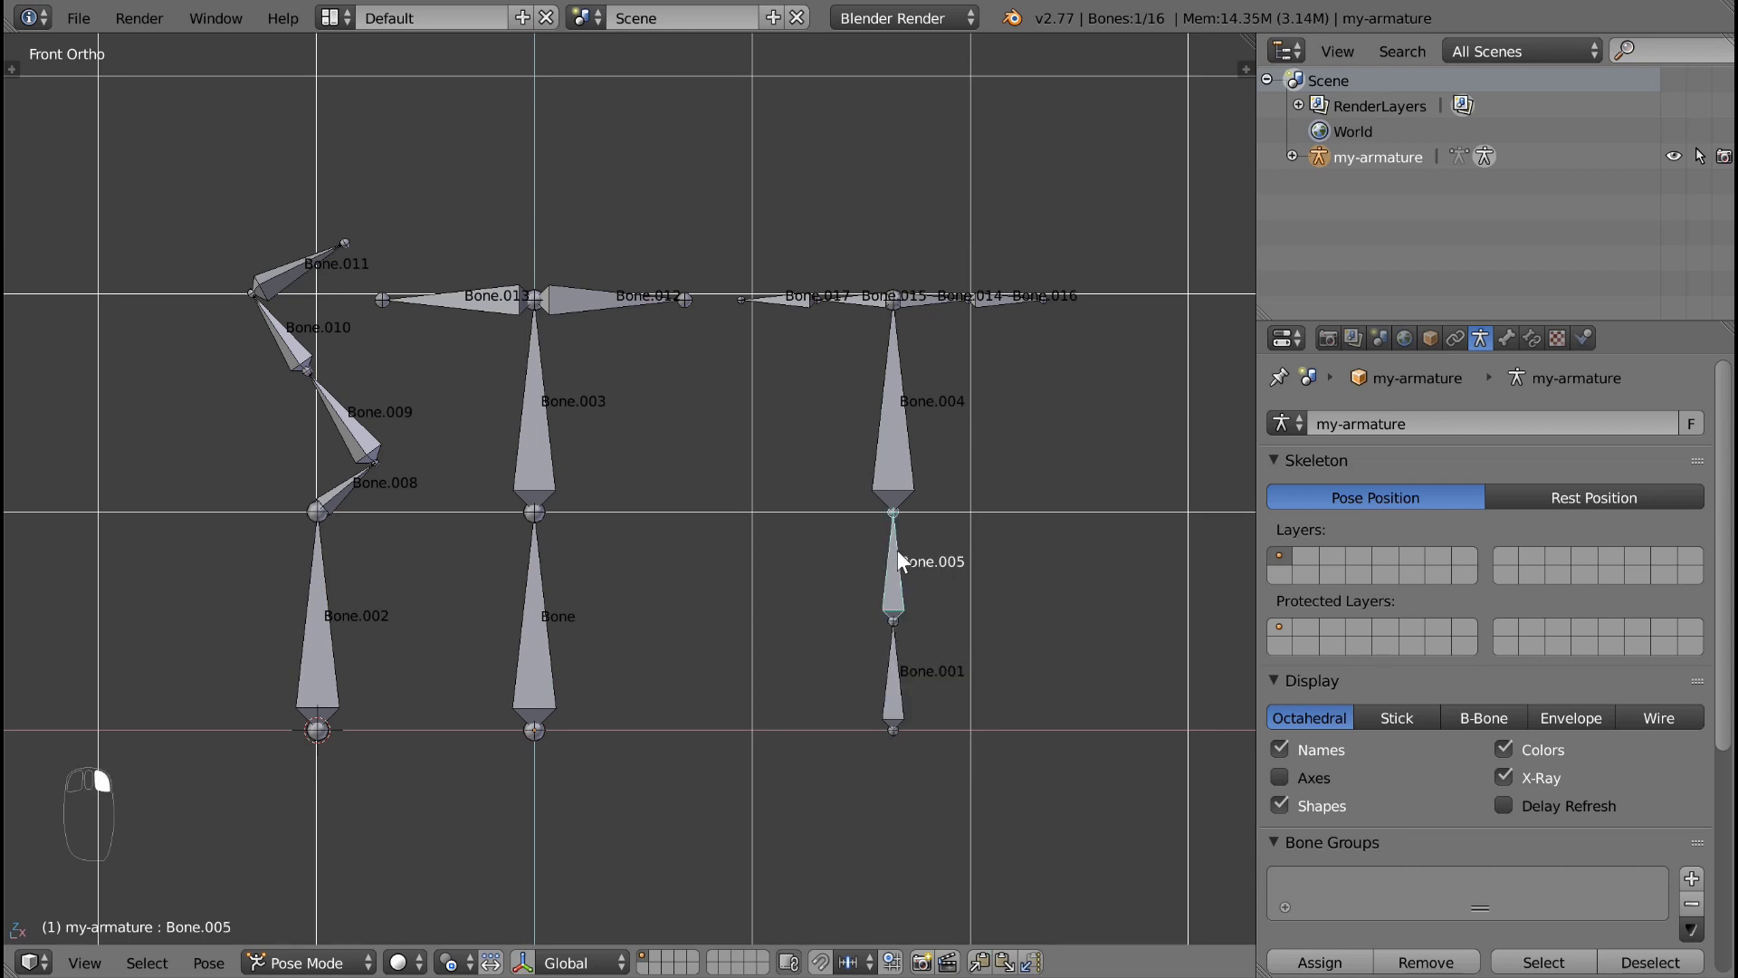
{"action": "right_click", "coordinate": [536, 469]}
Step: Try rotating the bottom bone of the middle chain and moving it along the global X axis
{"action": "right_click", "coordinate": [540, 600]}
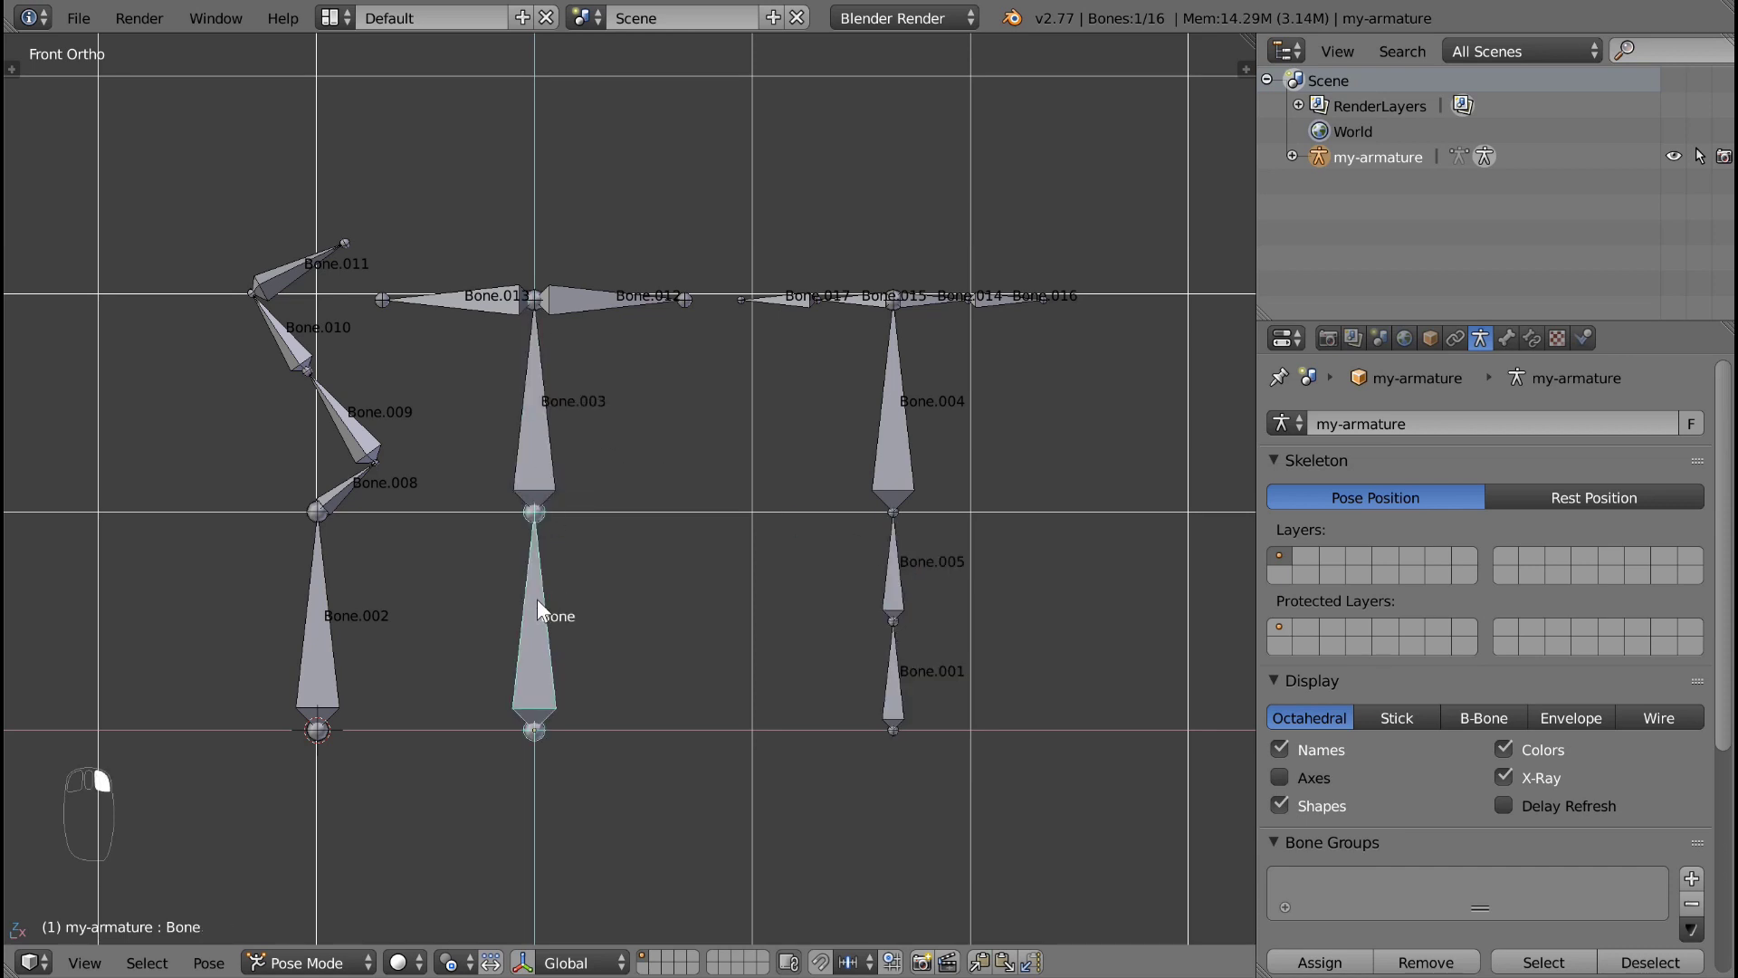
{"action": "key", "text": "r"}
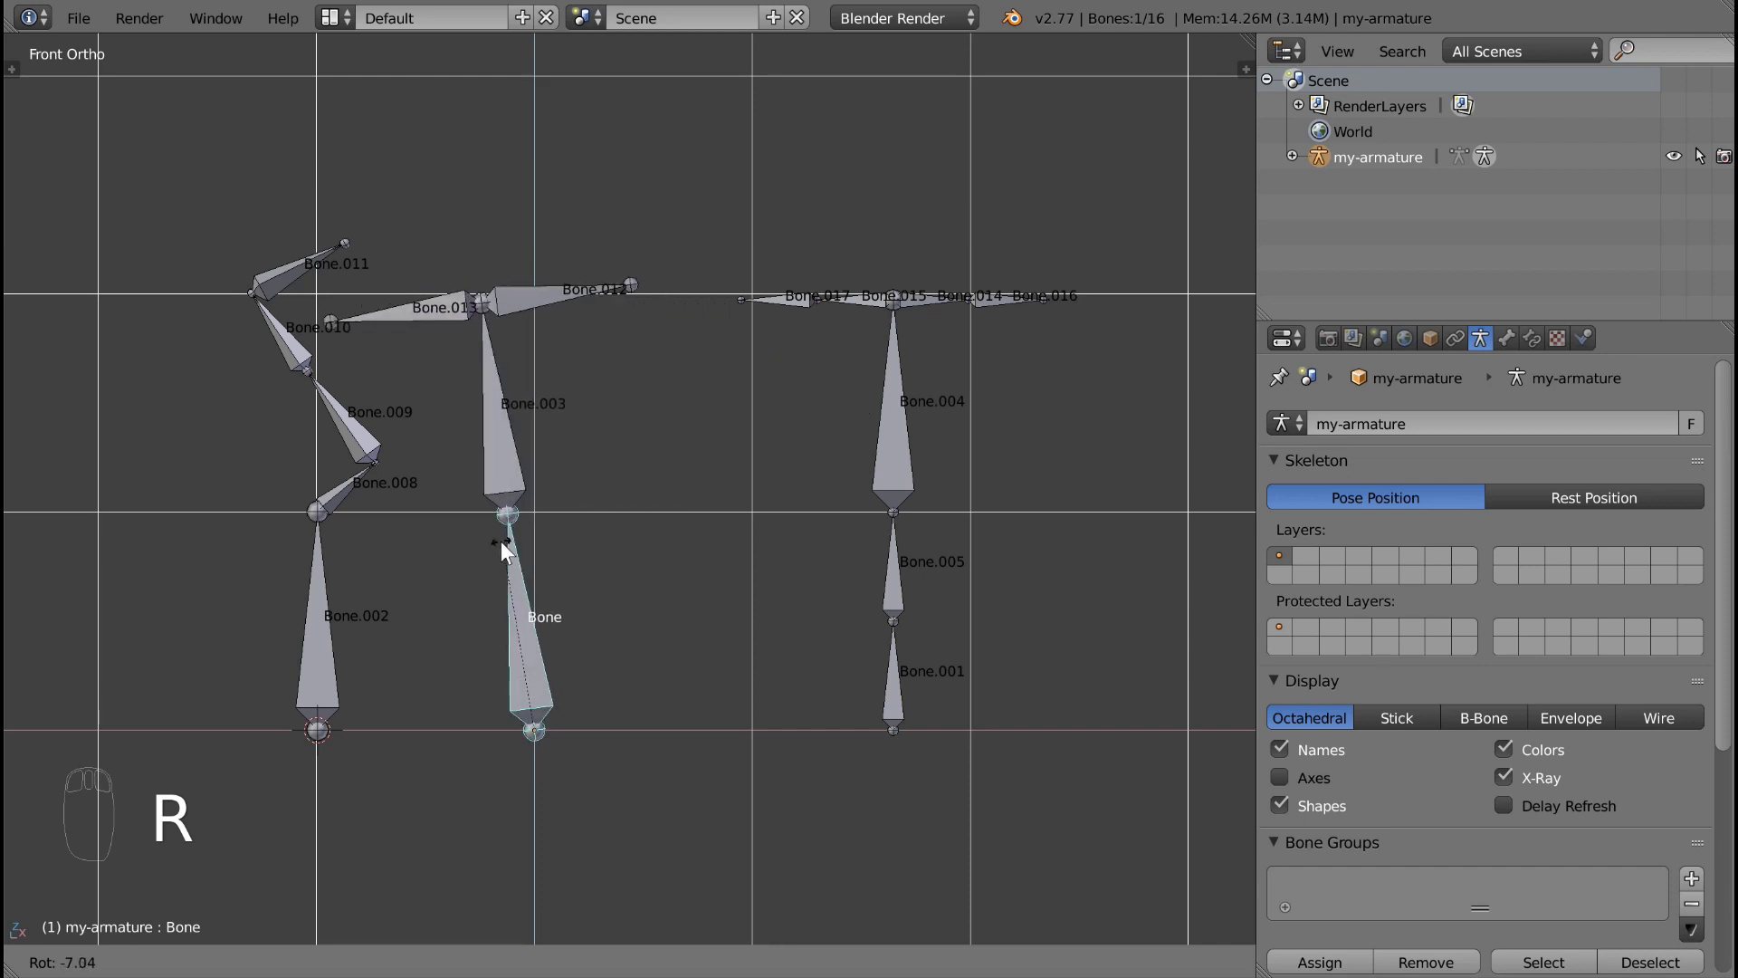
{"action": "right_click", "coordinate": [530, 560]}
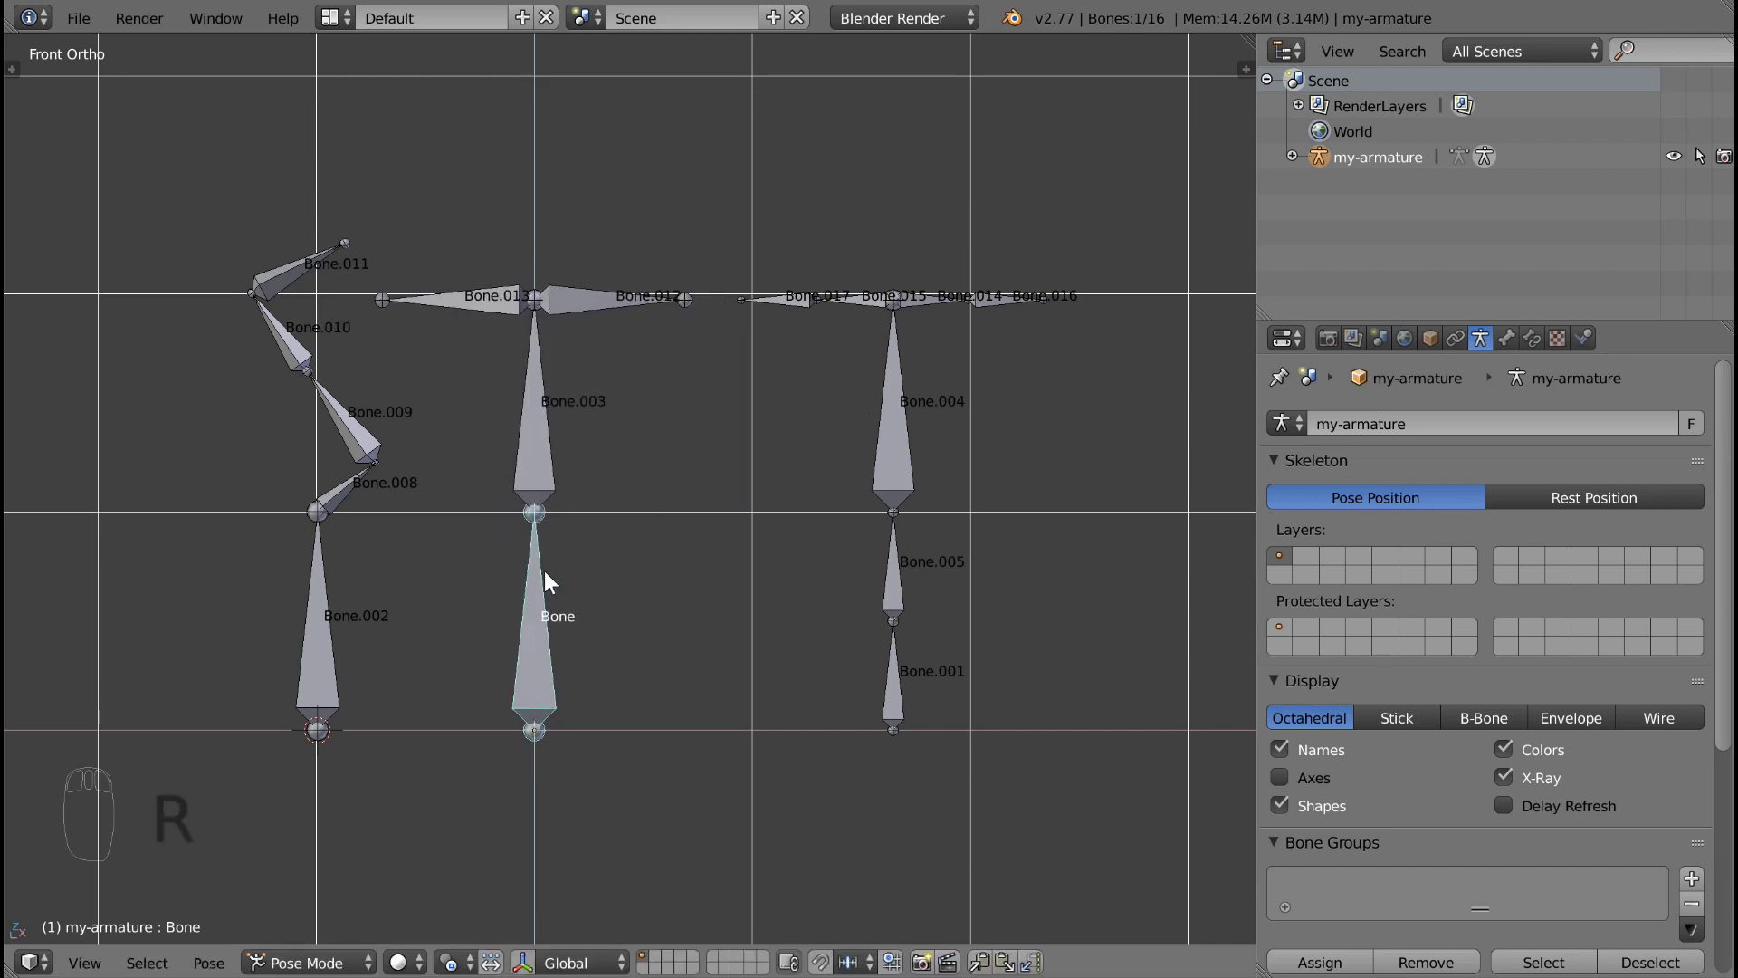
{"action": "key", "text": "g"}
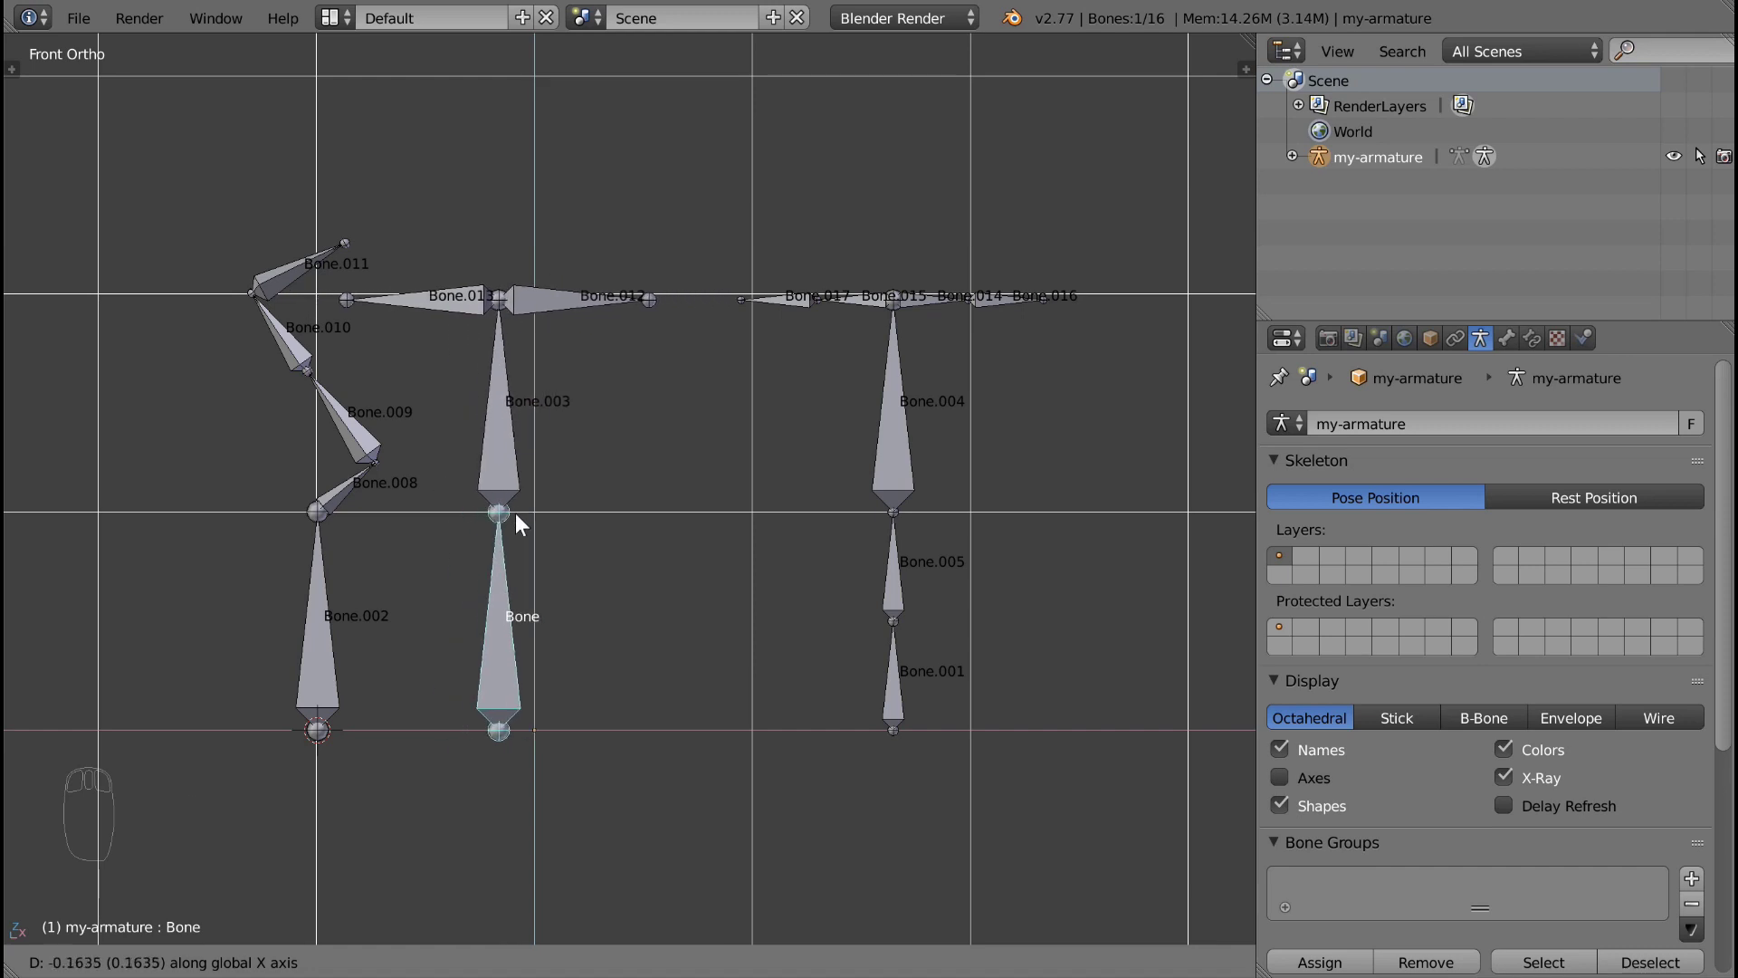
{"action": "left_click", "coordinate": [553, 480]}
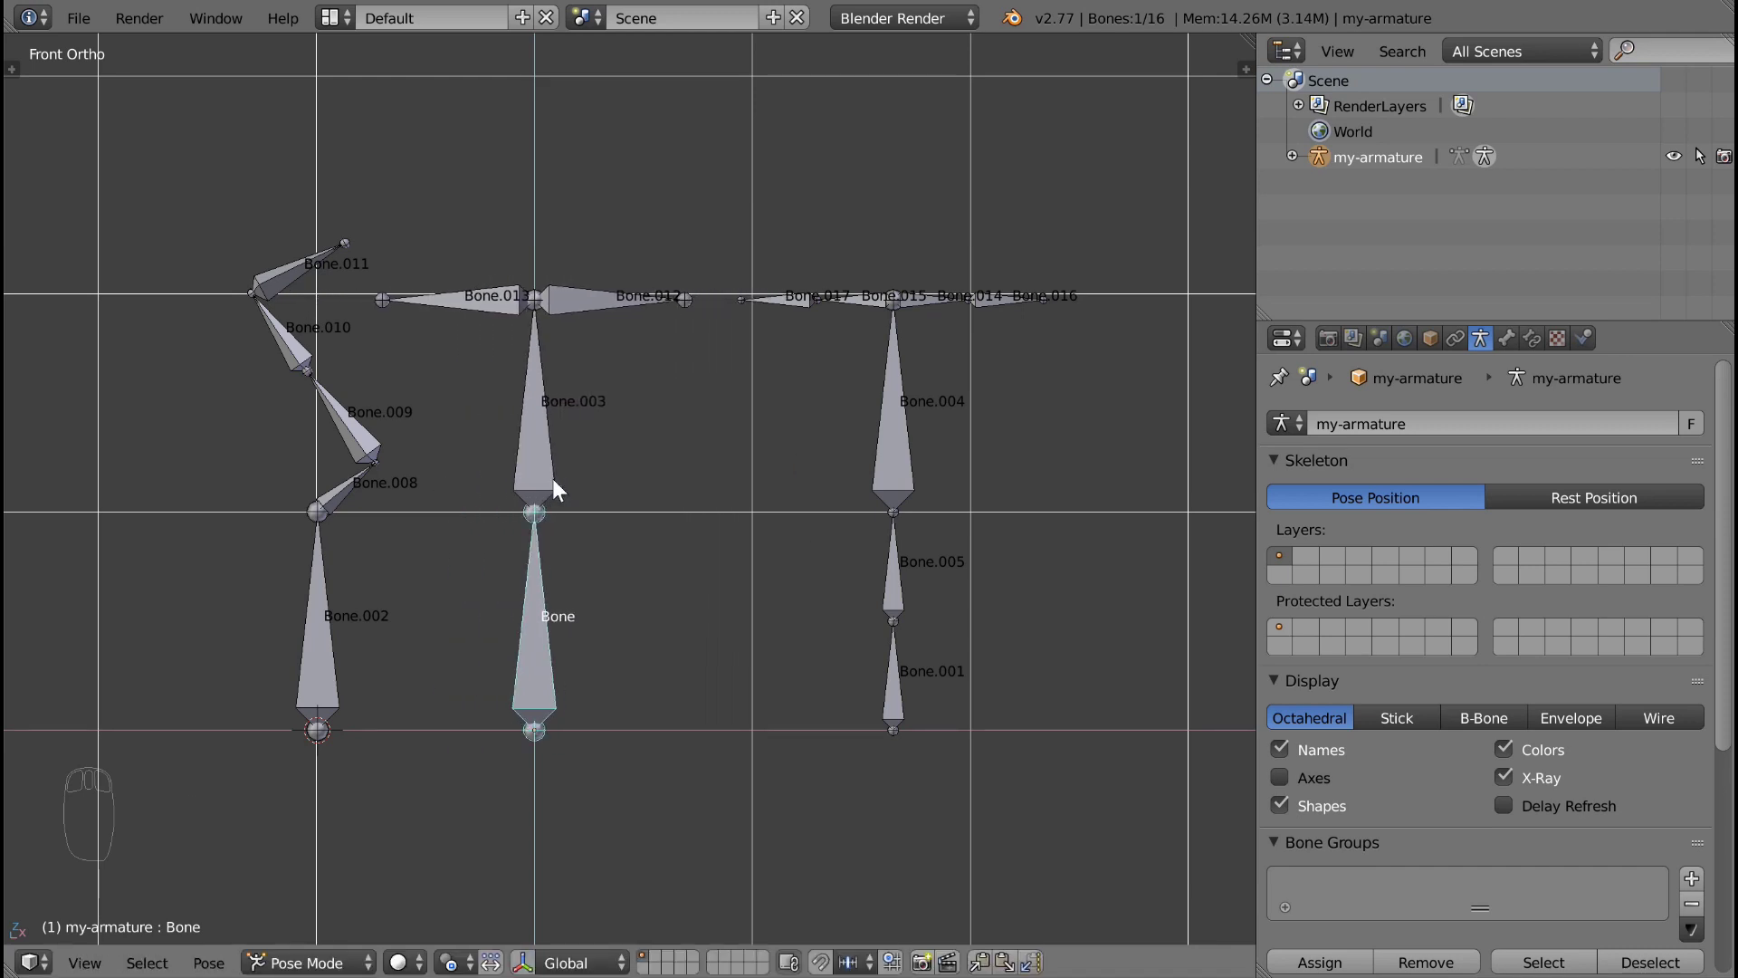
Step: Switch the armature to Edit Mode and delete all of its bones
{"action": "key", "text": "Tab"}
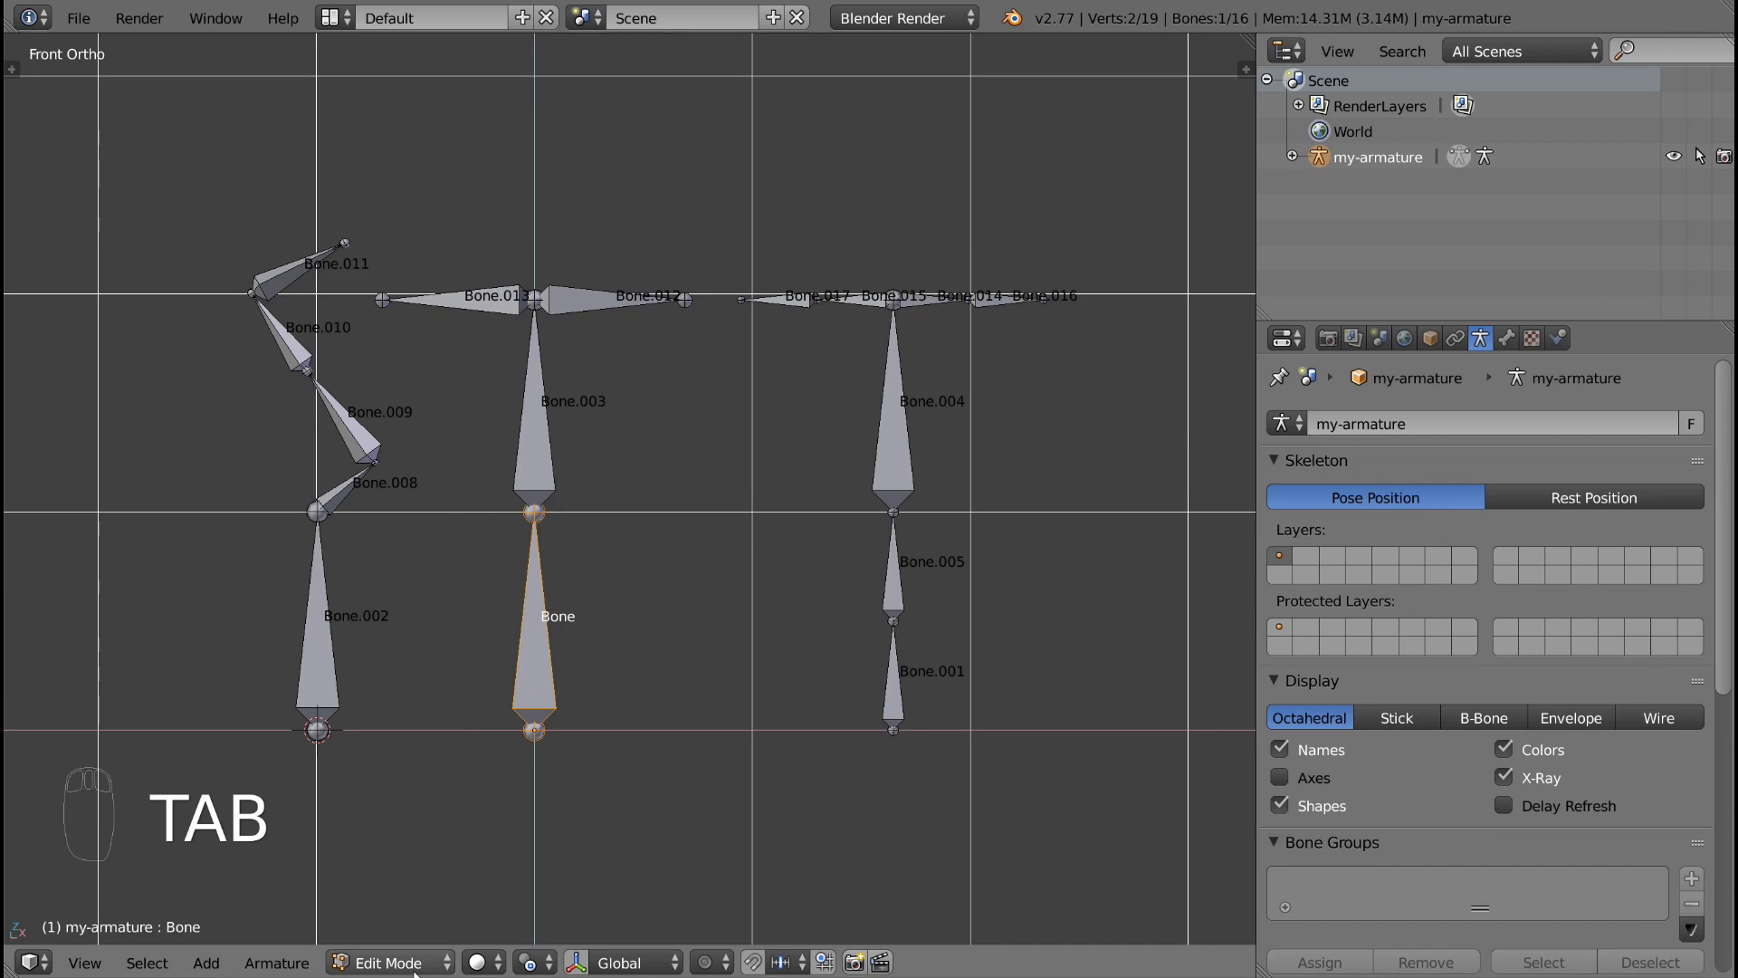
{"action": "key", "text": "a"}
{"action": "key", "text": "a"}
{"action": "key", "text": "a"}
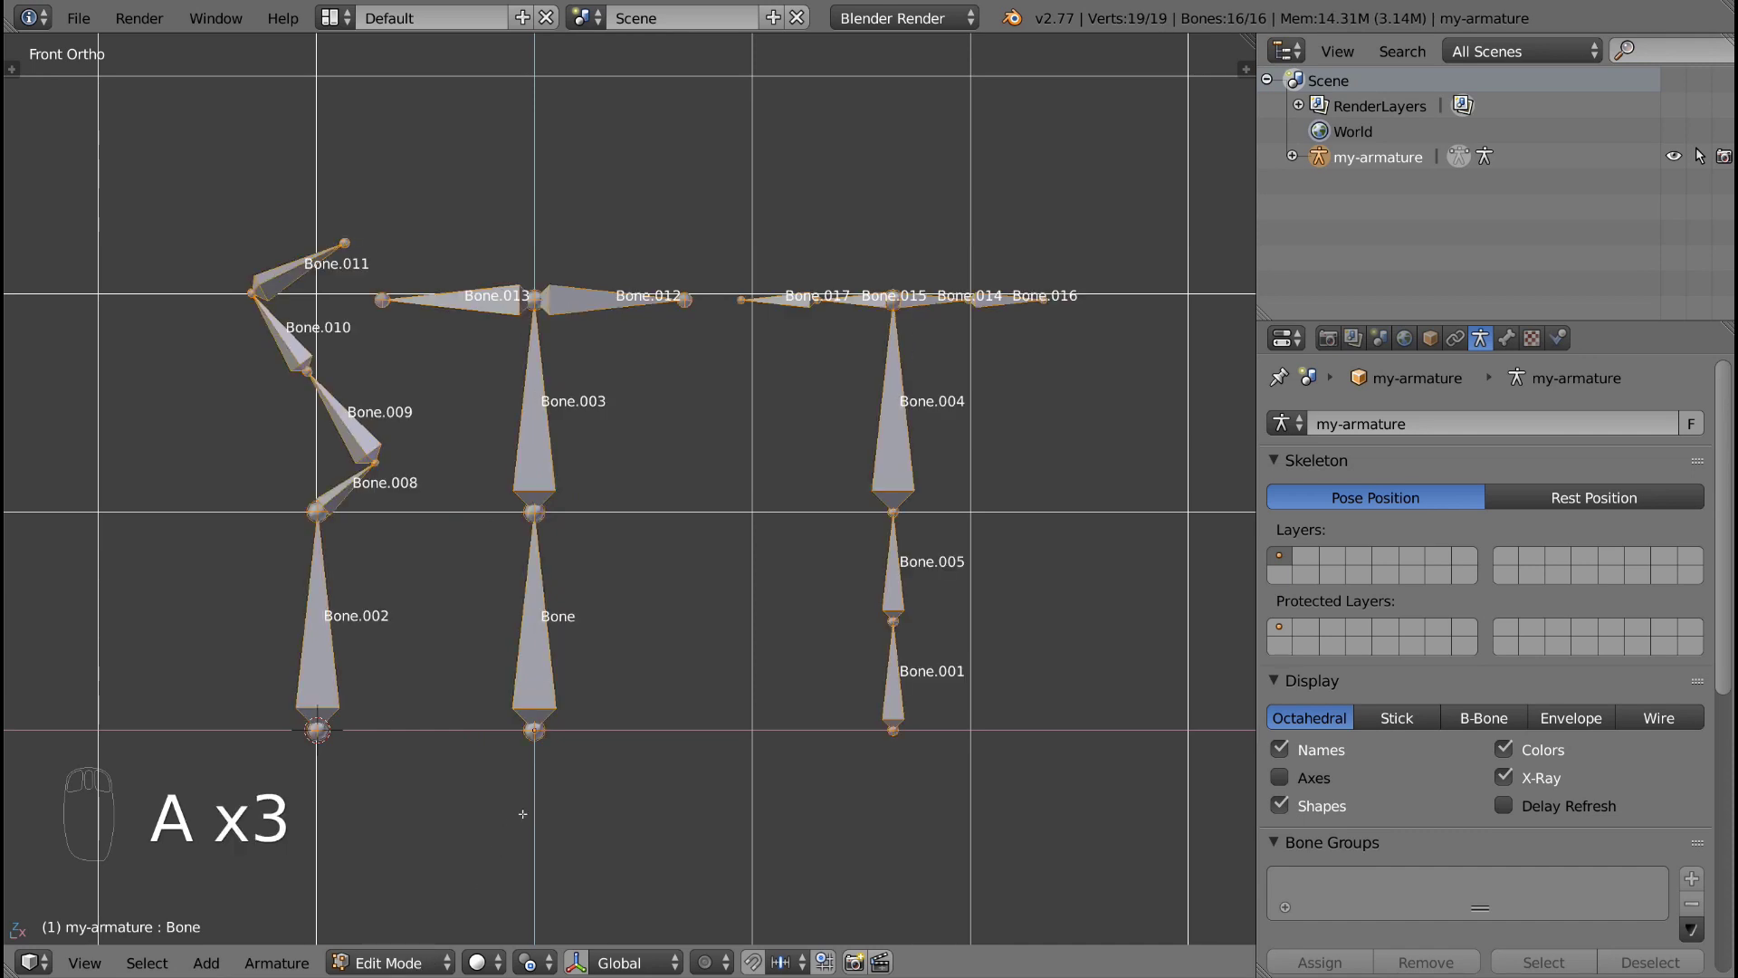
{"action": "key", "text": "Delete"}
{"action": "left_click", "coordinate": [522, 814]}
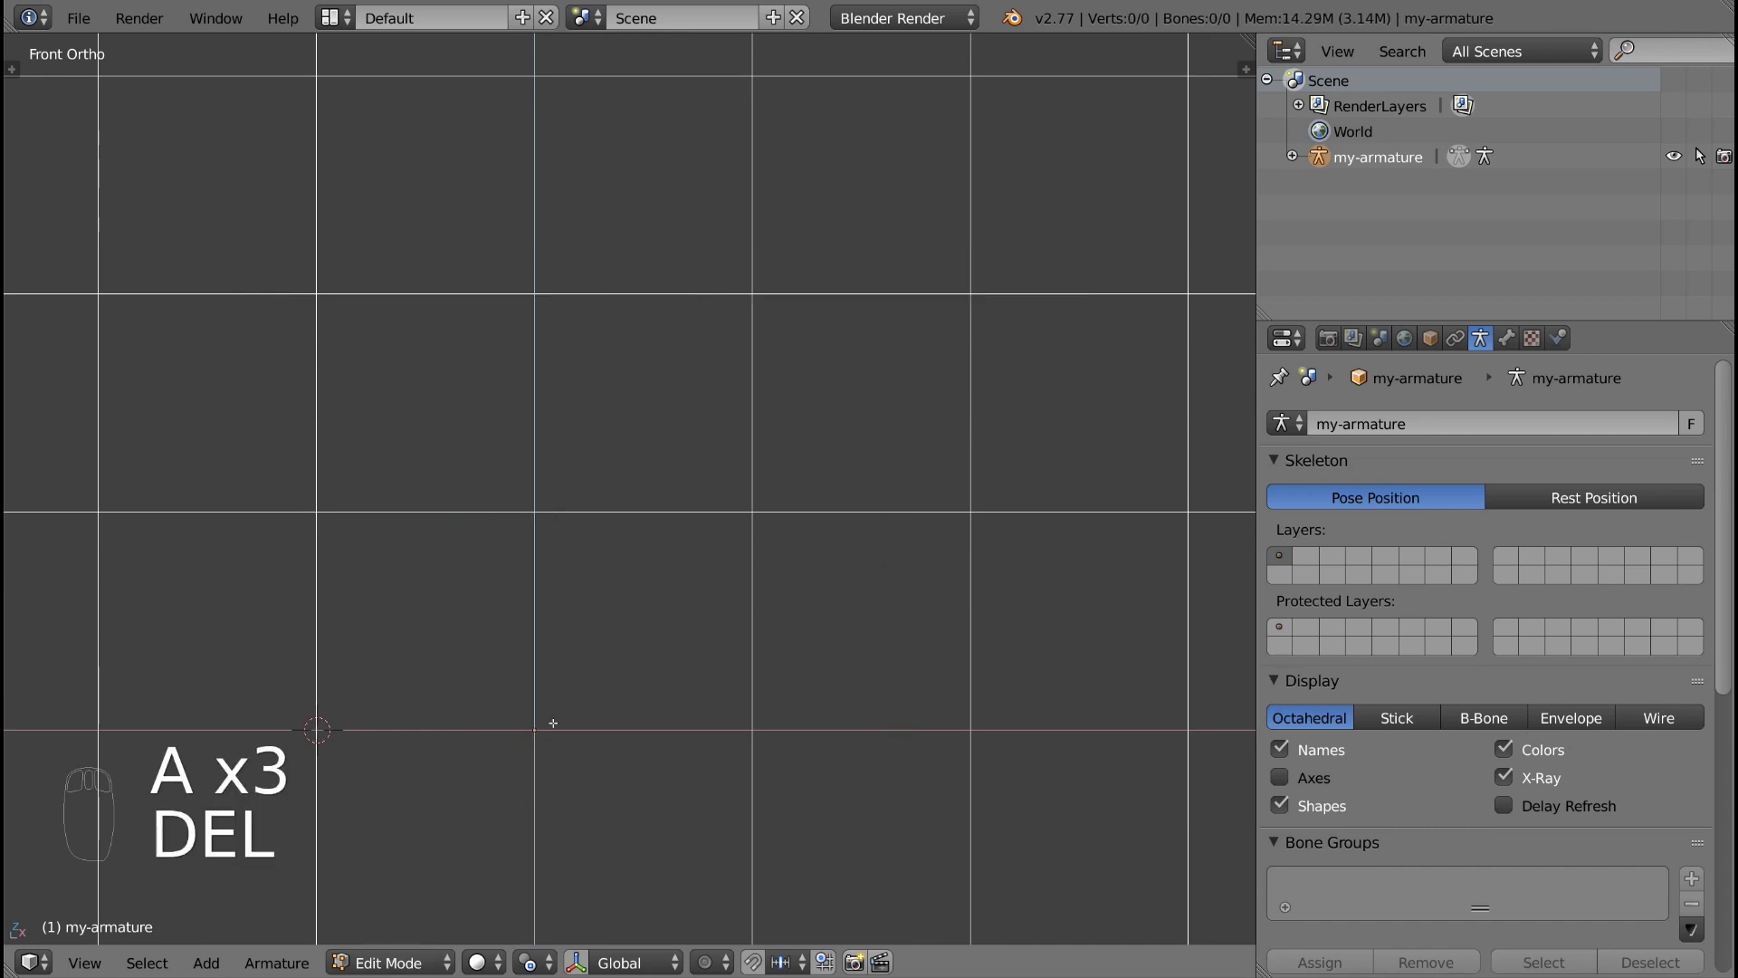
Step: Reset the 3D cursor to the scene centre and add a single vertical bone there
{"action": "key", "text": "shift+c"}
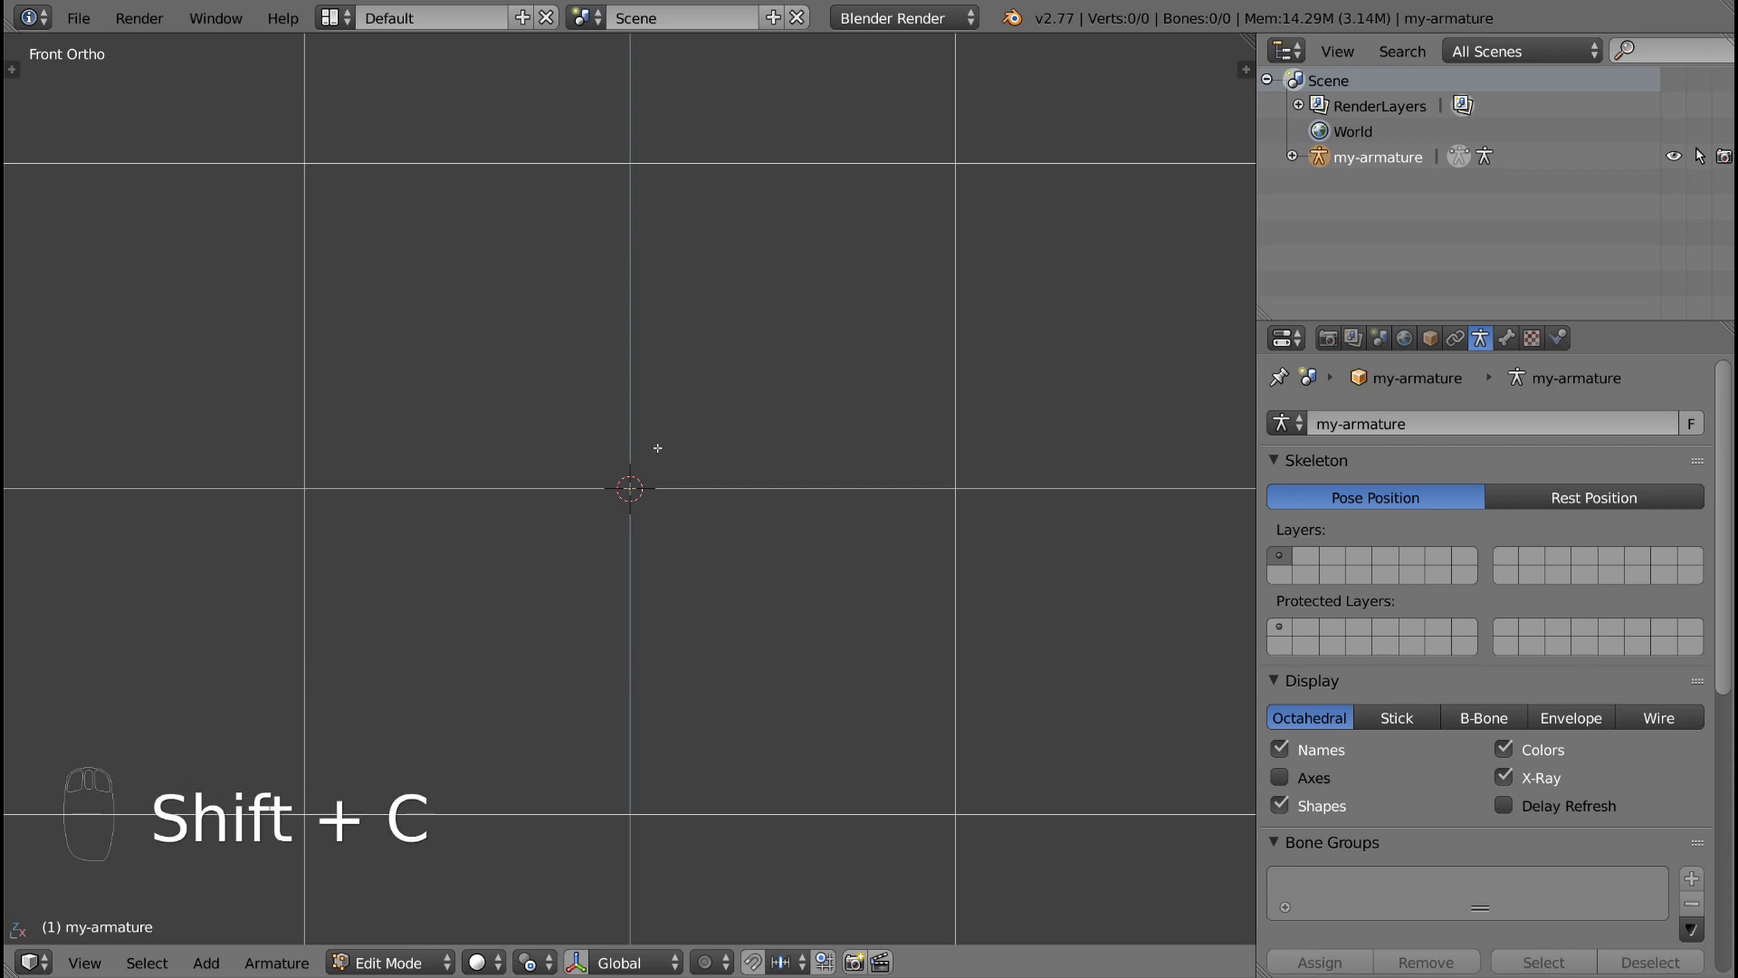
{"action": "key", "text": "shift+a"}
{"action": "middle_click_drag", "start_coordinate": [659, 472], "coordinate": [688, 775], "text": "shift"}
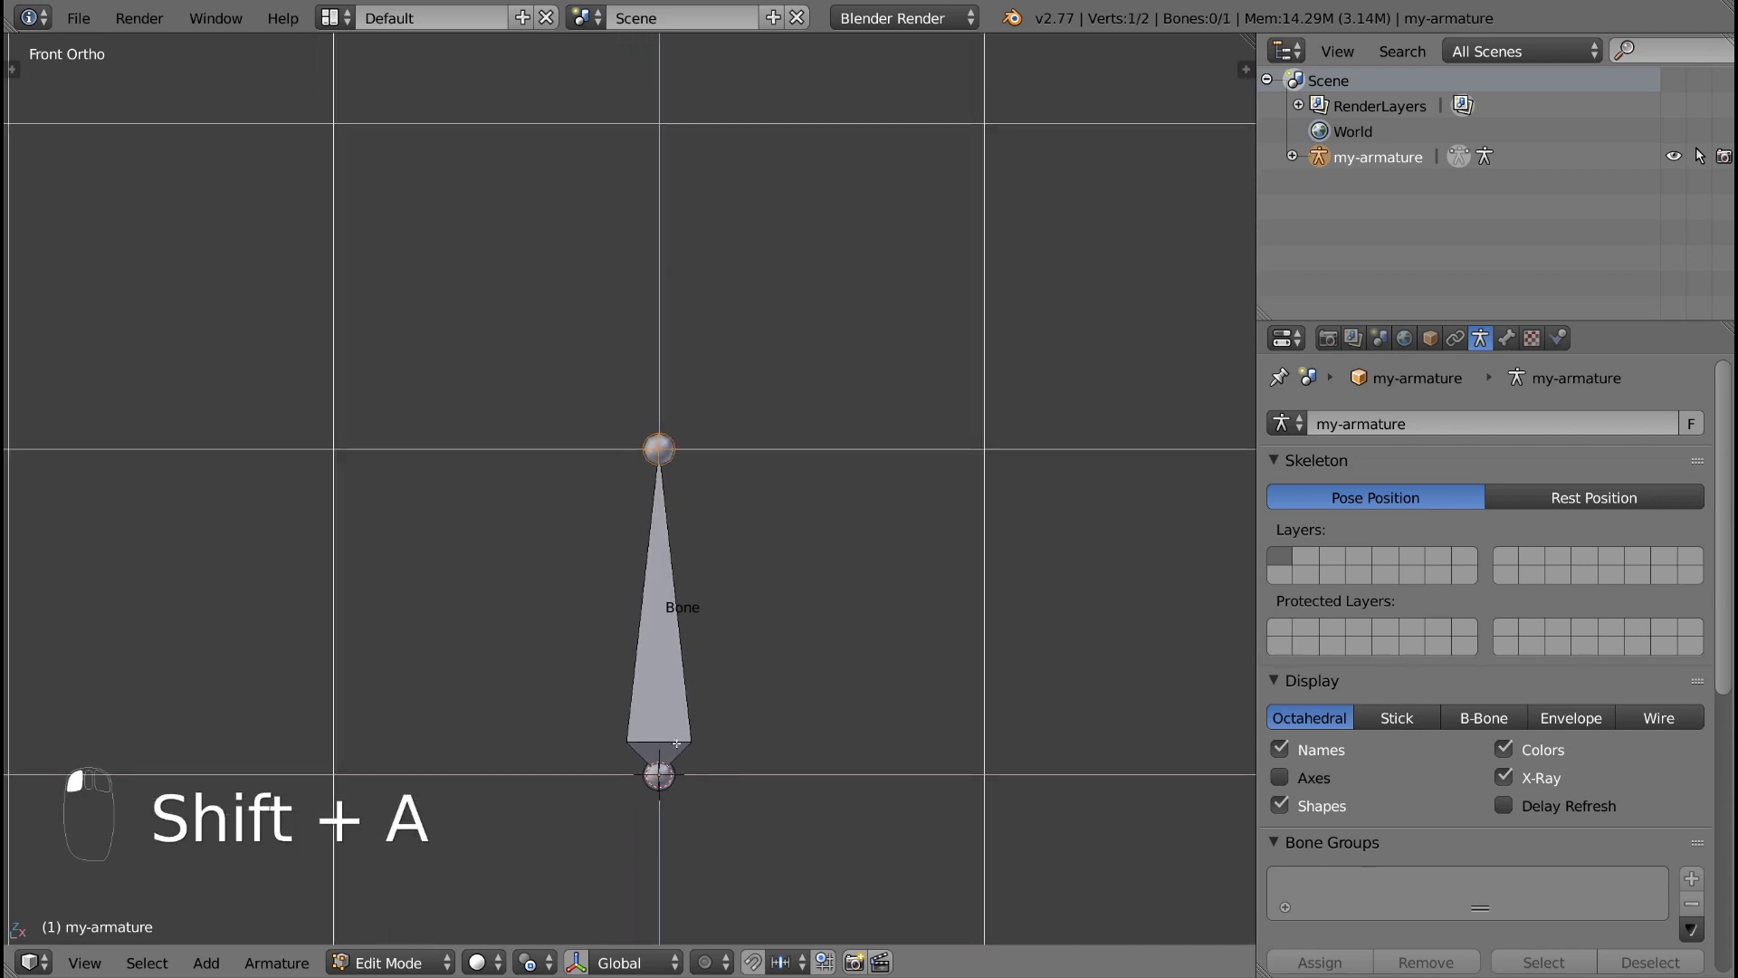
Step: Extrude two connected bones upward along Z from the bone's tip, about 0.4 and 0.74 units long
{"action": "key", "text": "e"}
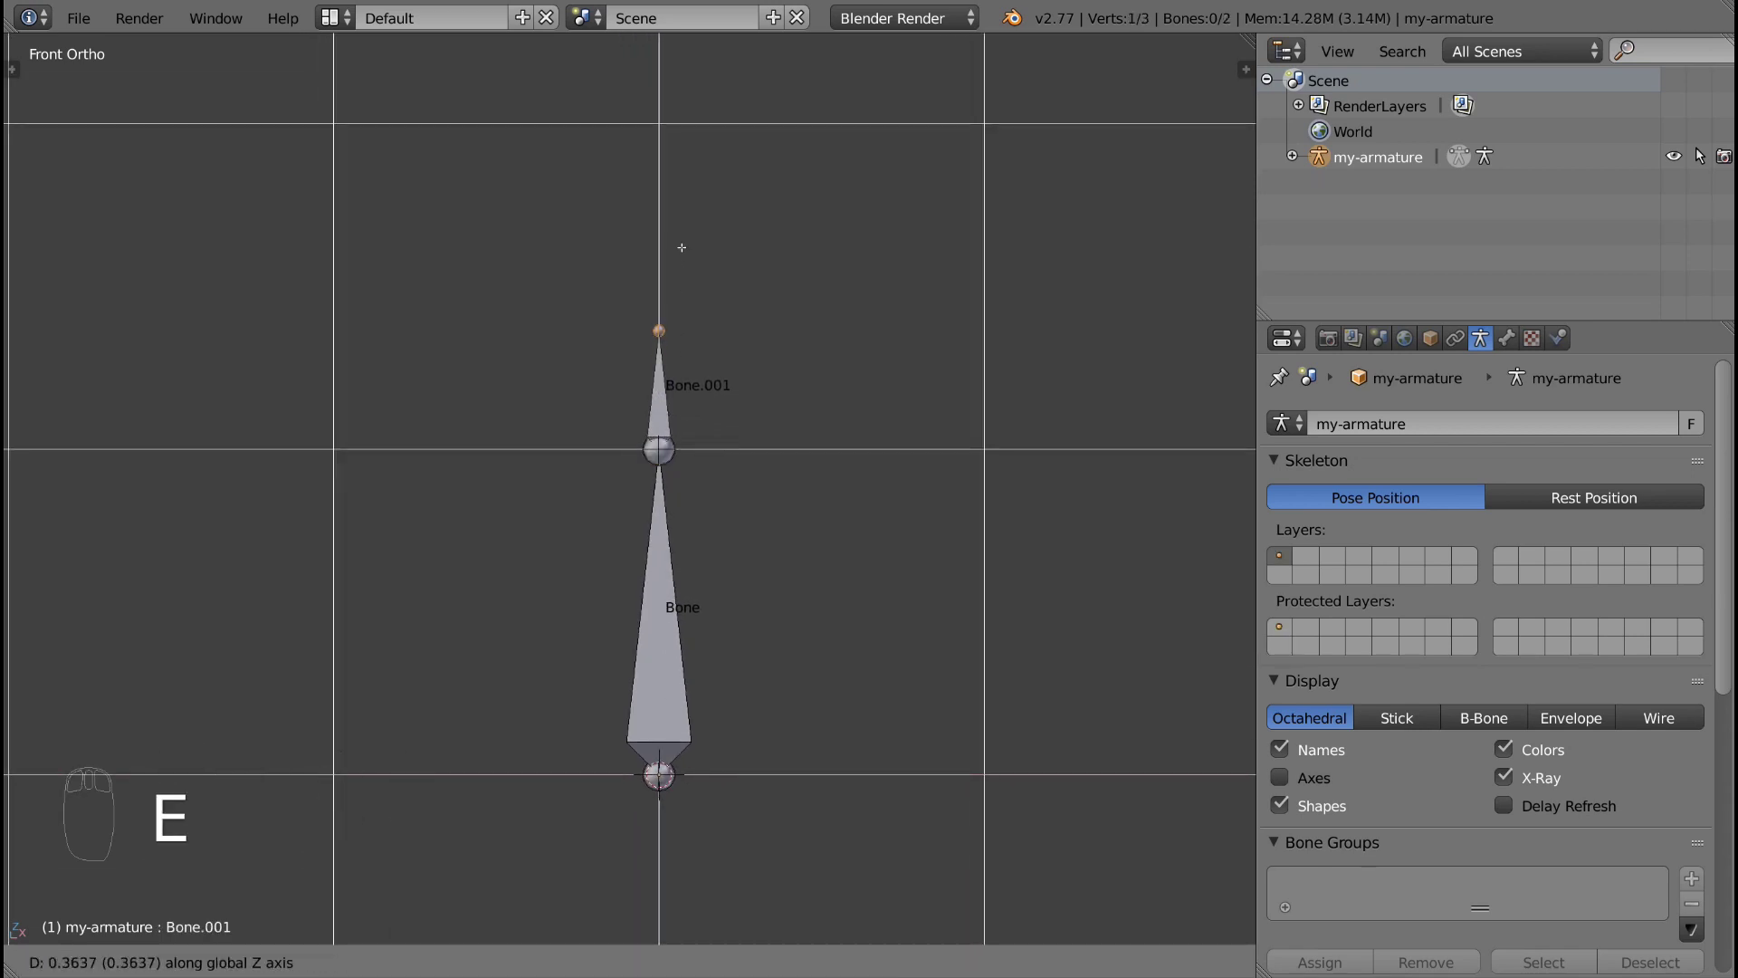
{"action": "left_click", "coordinate": [683, 250]}
{"action": "key", "text": "e"}
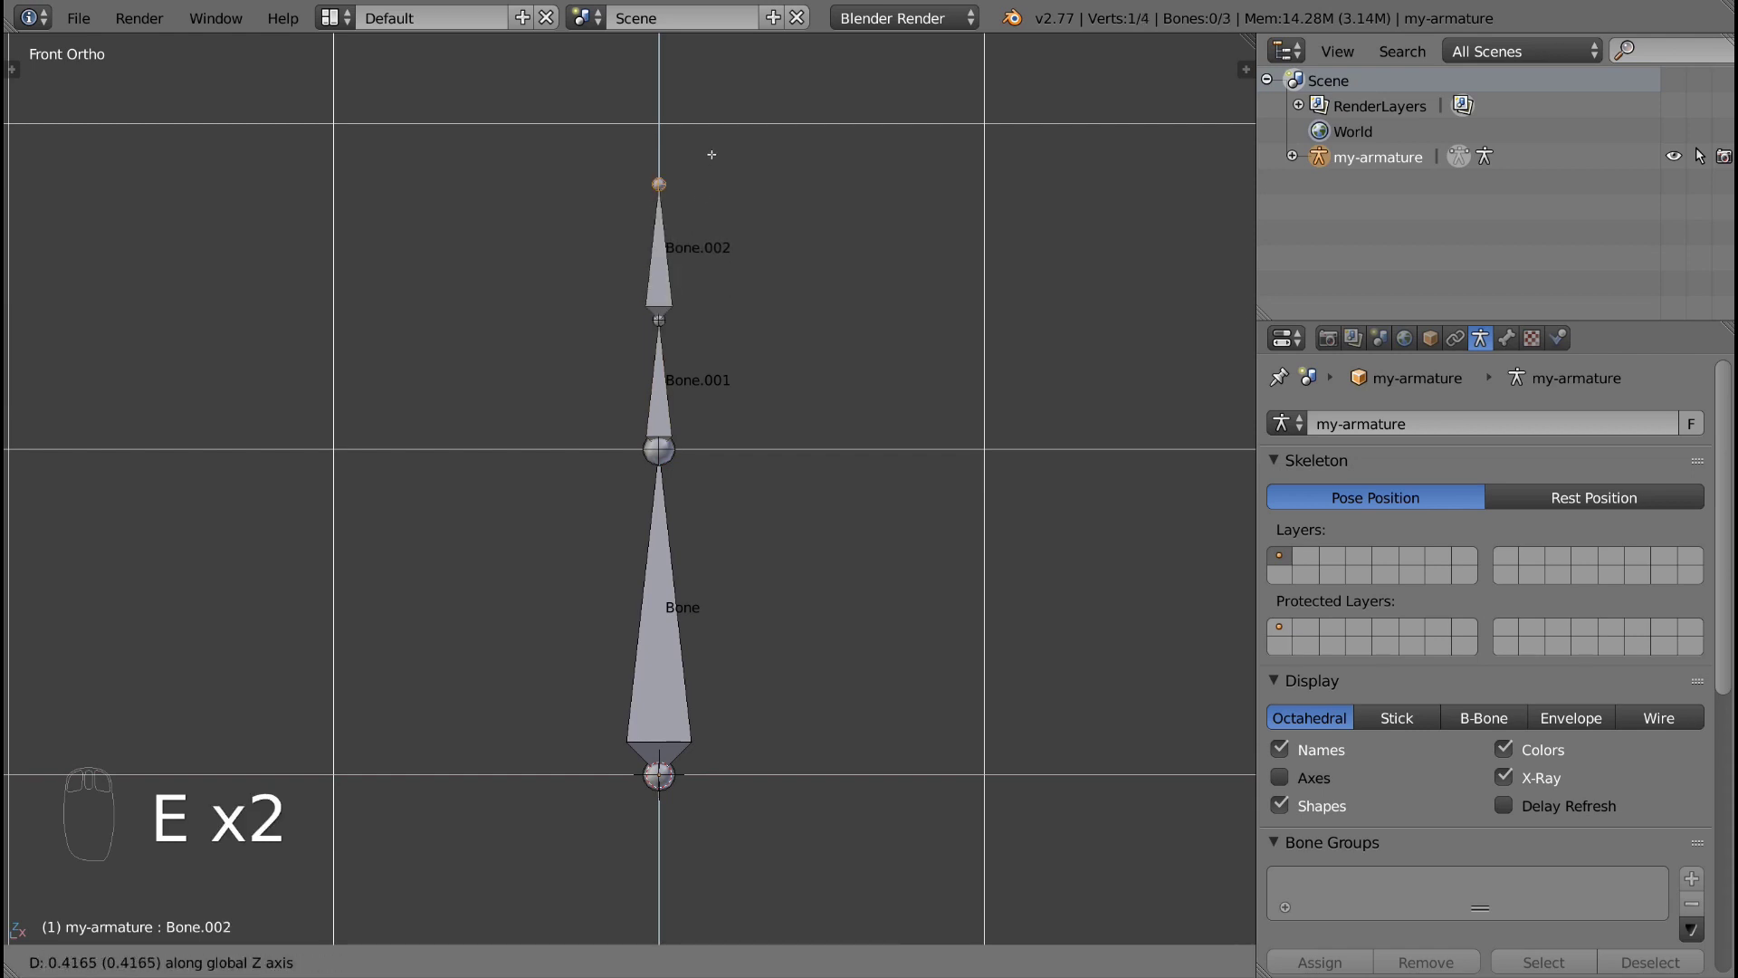
{"action": "left_click", "coordinate": [700, 75]}
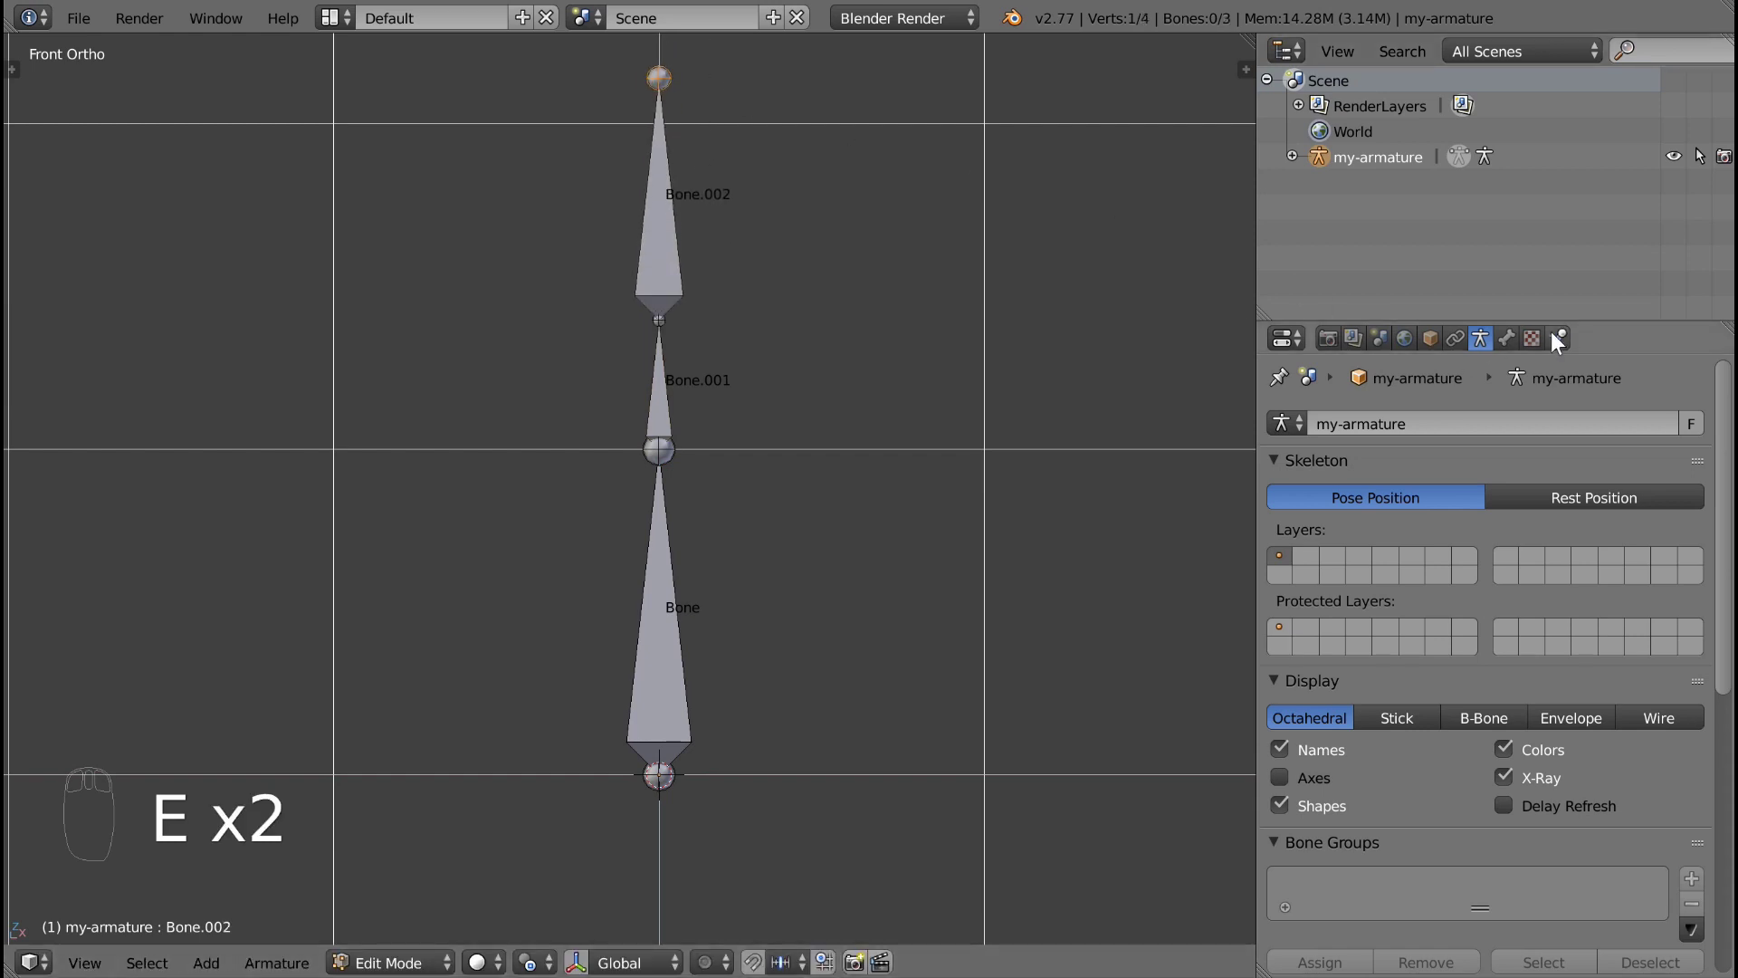
Step: Rename the top bone of the chain as finger
{"action": "left_click", "coordinate": [1507, 338]}
{"action": "left_click", "coordinate": [1453, 419]}
{"action": "key", "text": "BackSpace"}
{"action": "type", "text": "finger"}
{"action": "key", "text": "Return"}
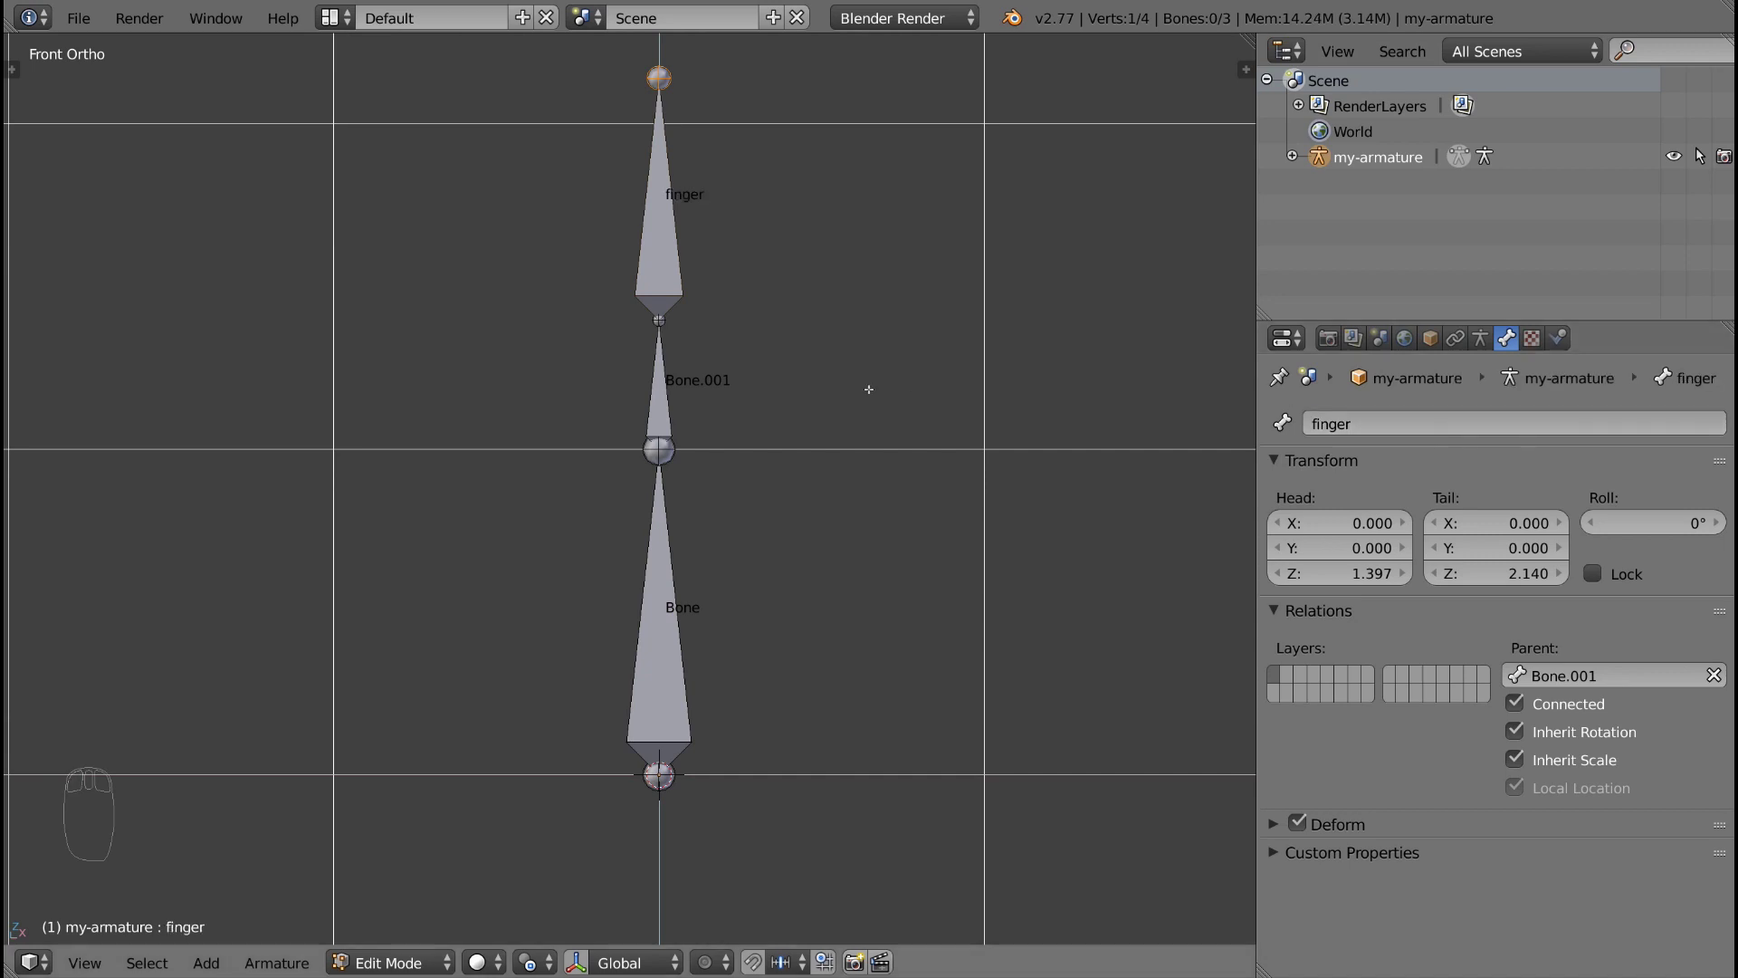
Step: Rename the middle bone of the chain as hand
{"action": "right_click", "coordinate": [657, 443]}
{"action": "left_click", "coordinate": [1409, 424]}
{"action": "type", "text": "hand"}
{"action": "key", "text": "Return"}
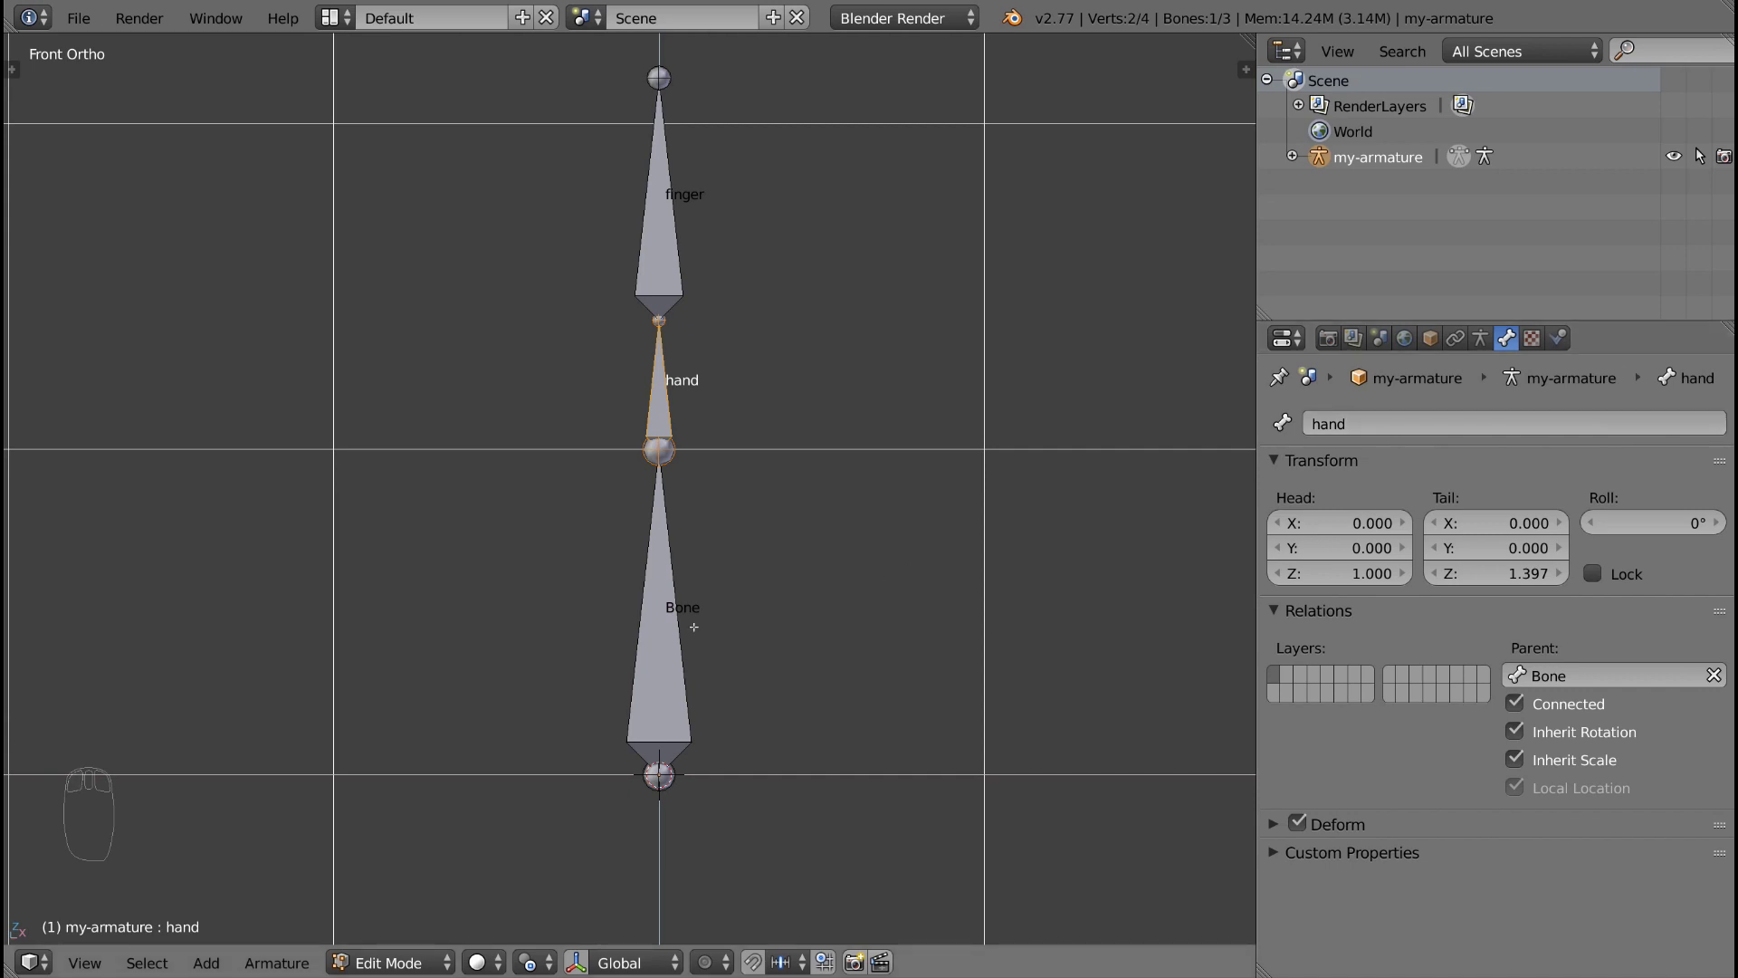
Step: Rename the bottom bone of the chain as arm
{"action": "right_click", "coordinate": [677, 635]}
{"action": "left_click", "coordinate": [1406, 412]}
{"action": "type", "text": "arm"}
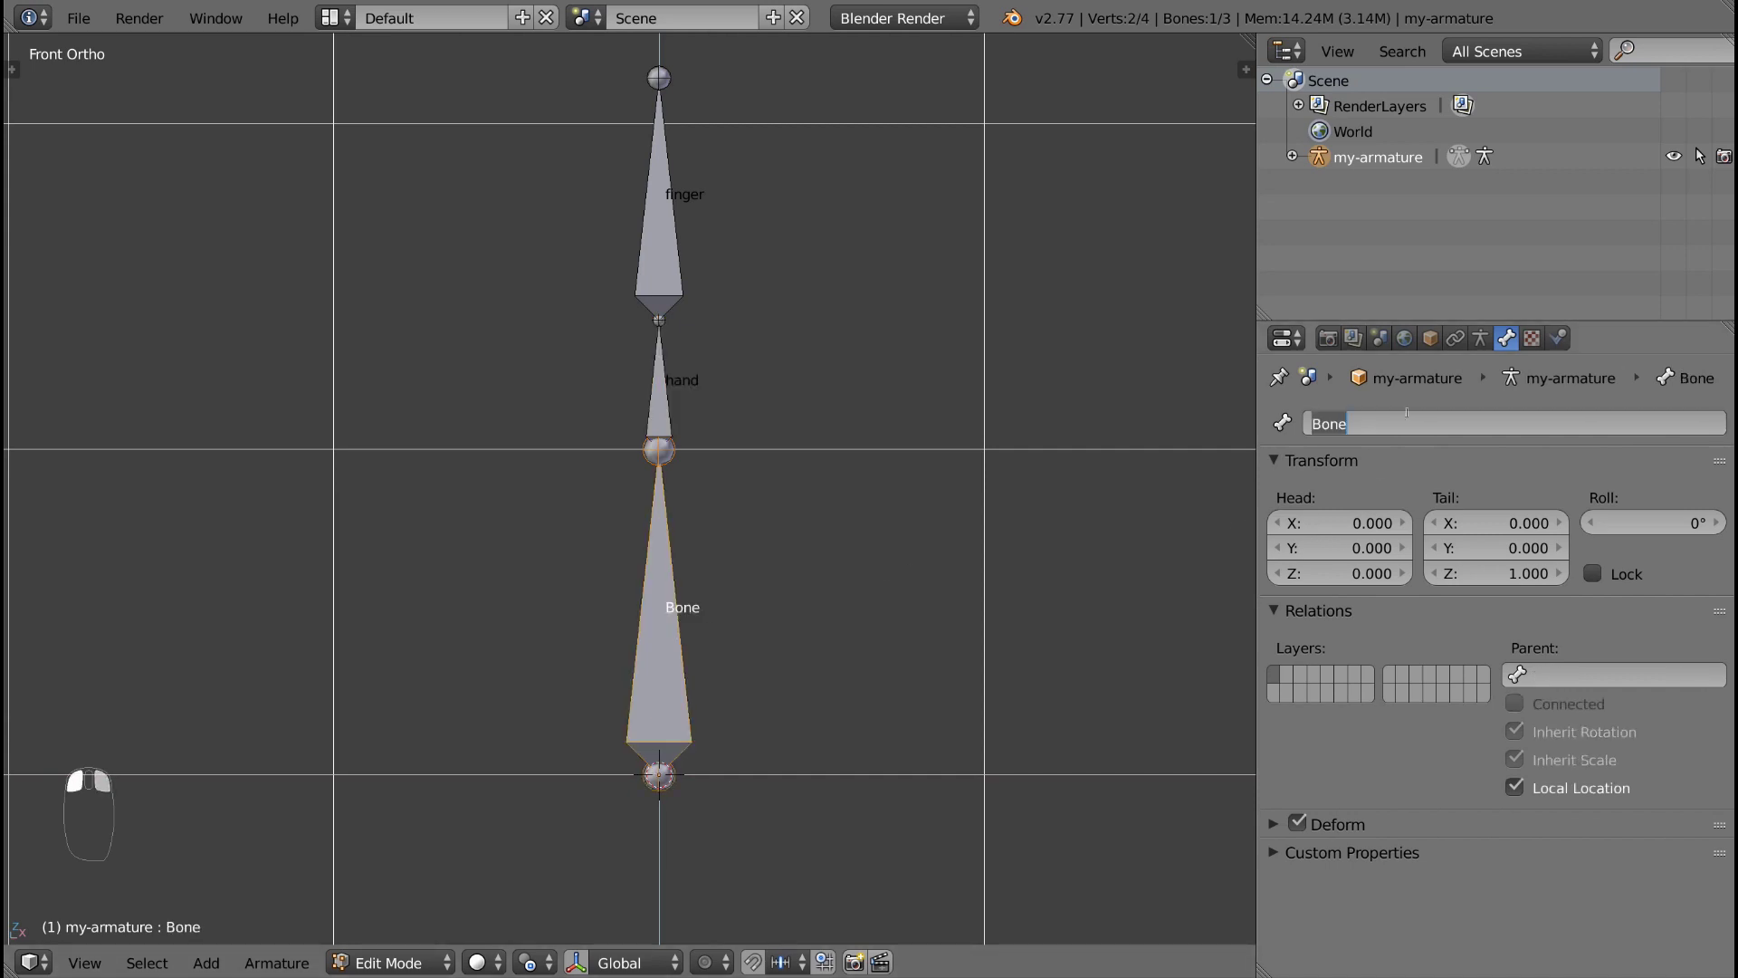
{"action": "key", "text": "Return"}
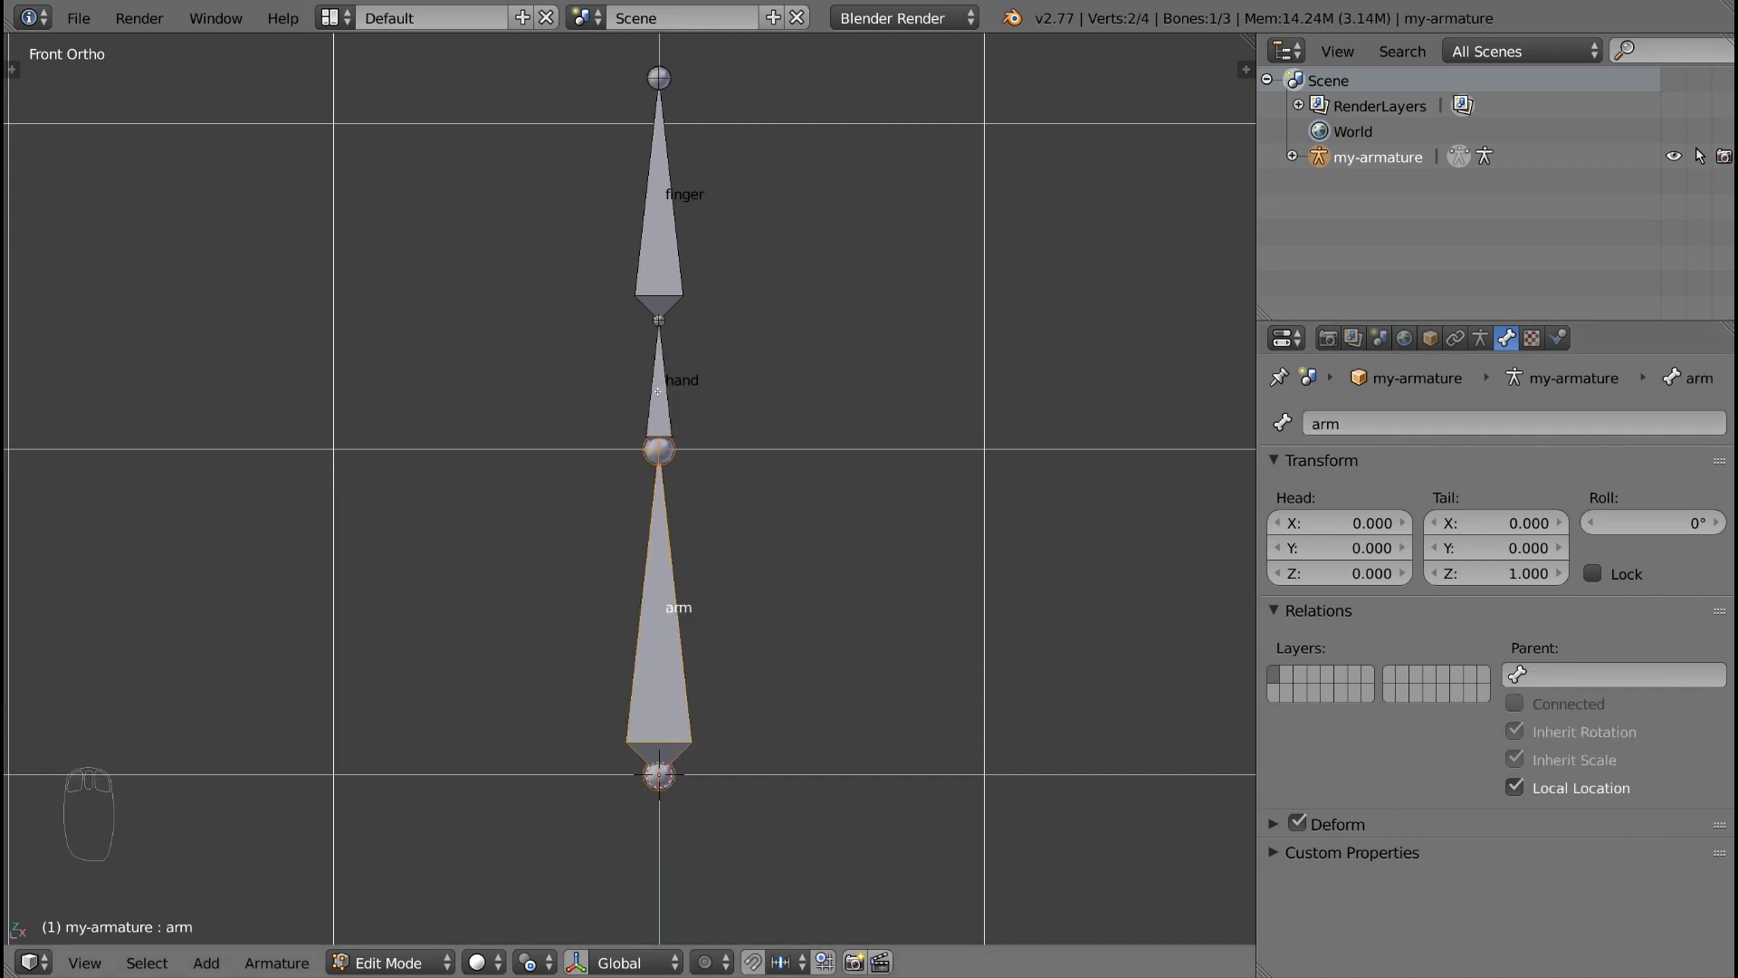
Step: Check which parent bone is assigned to the hand bone and to the finger bone
{"action": "right_click", "coordinate": [659, 391]}
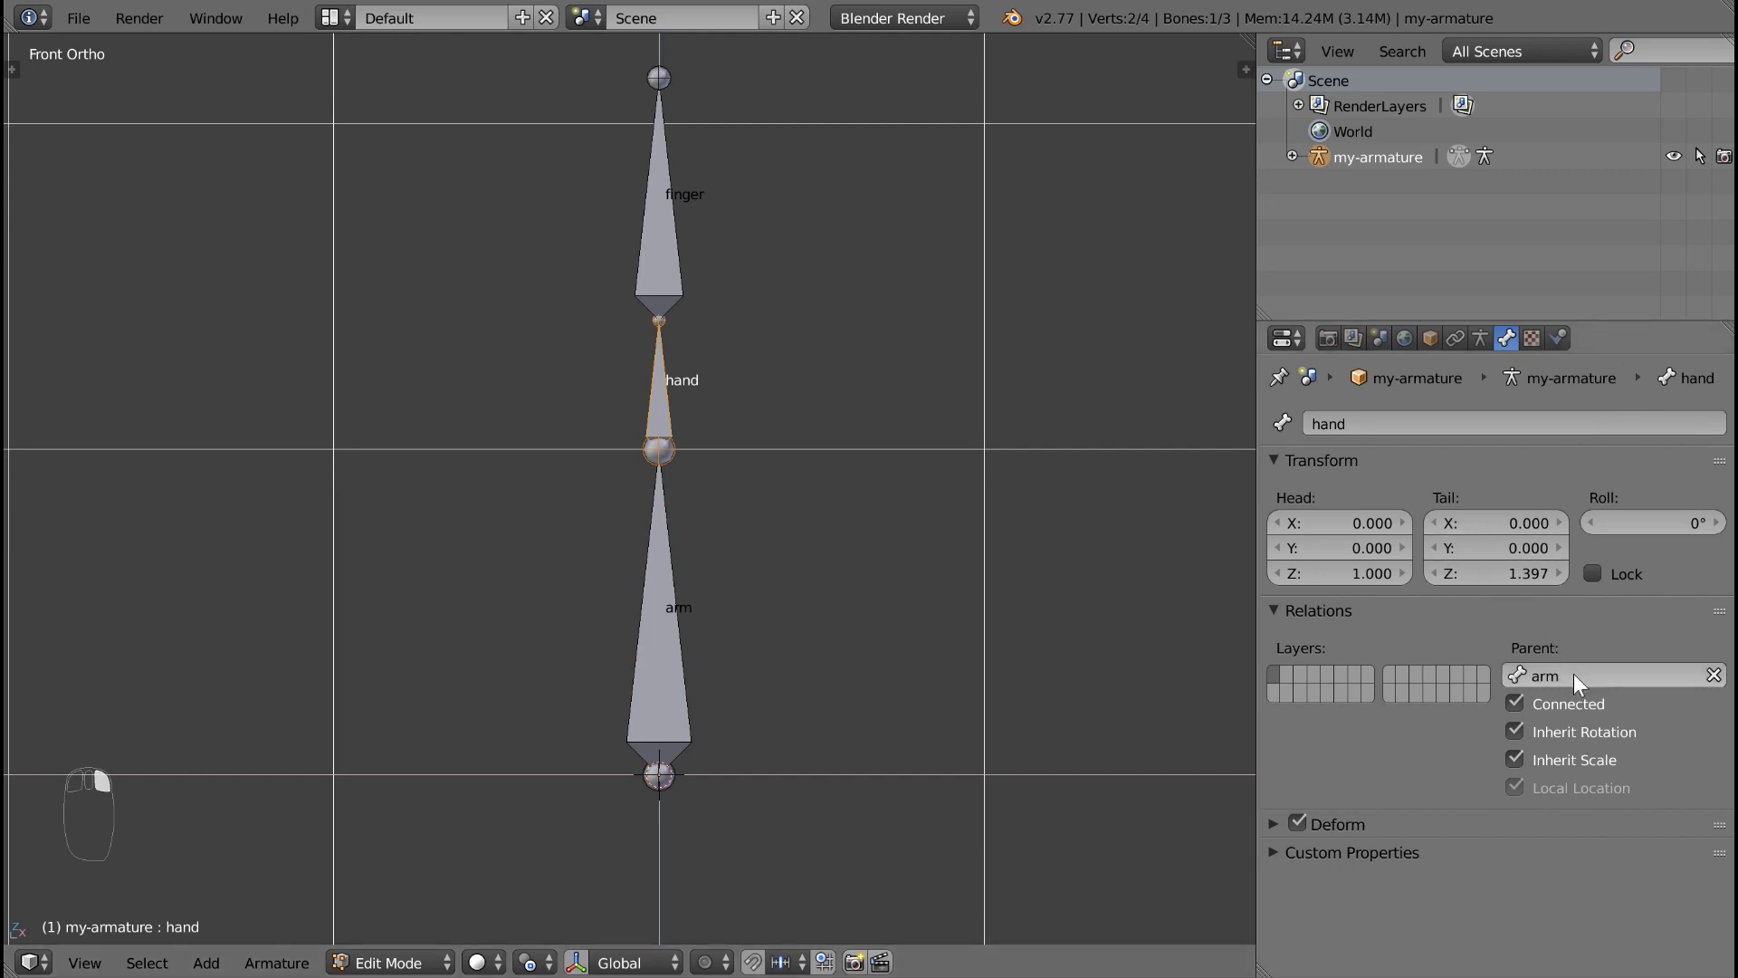
{"action": "right_click", "coordinate": [675, 200]}
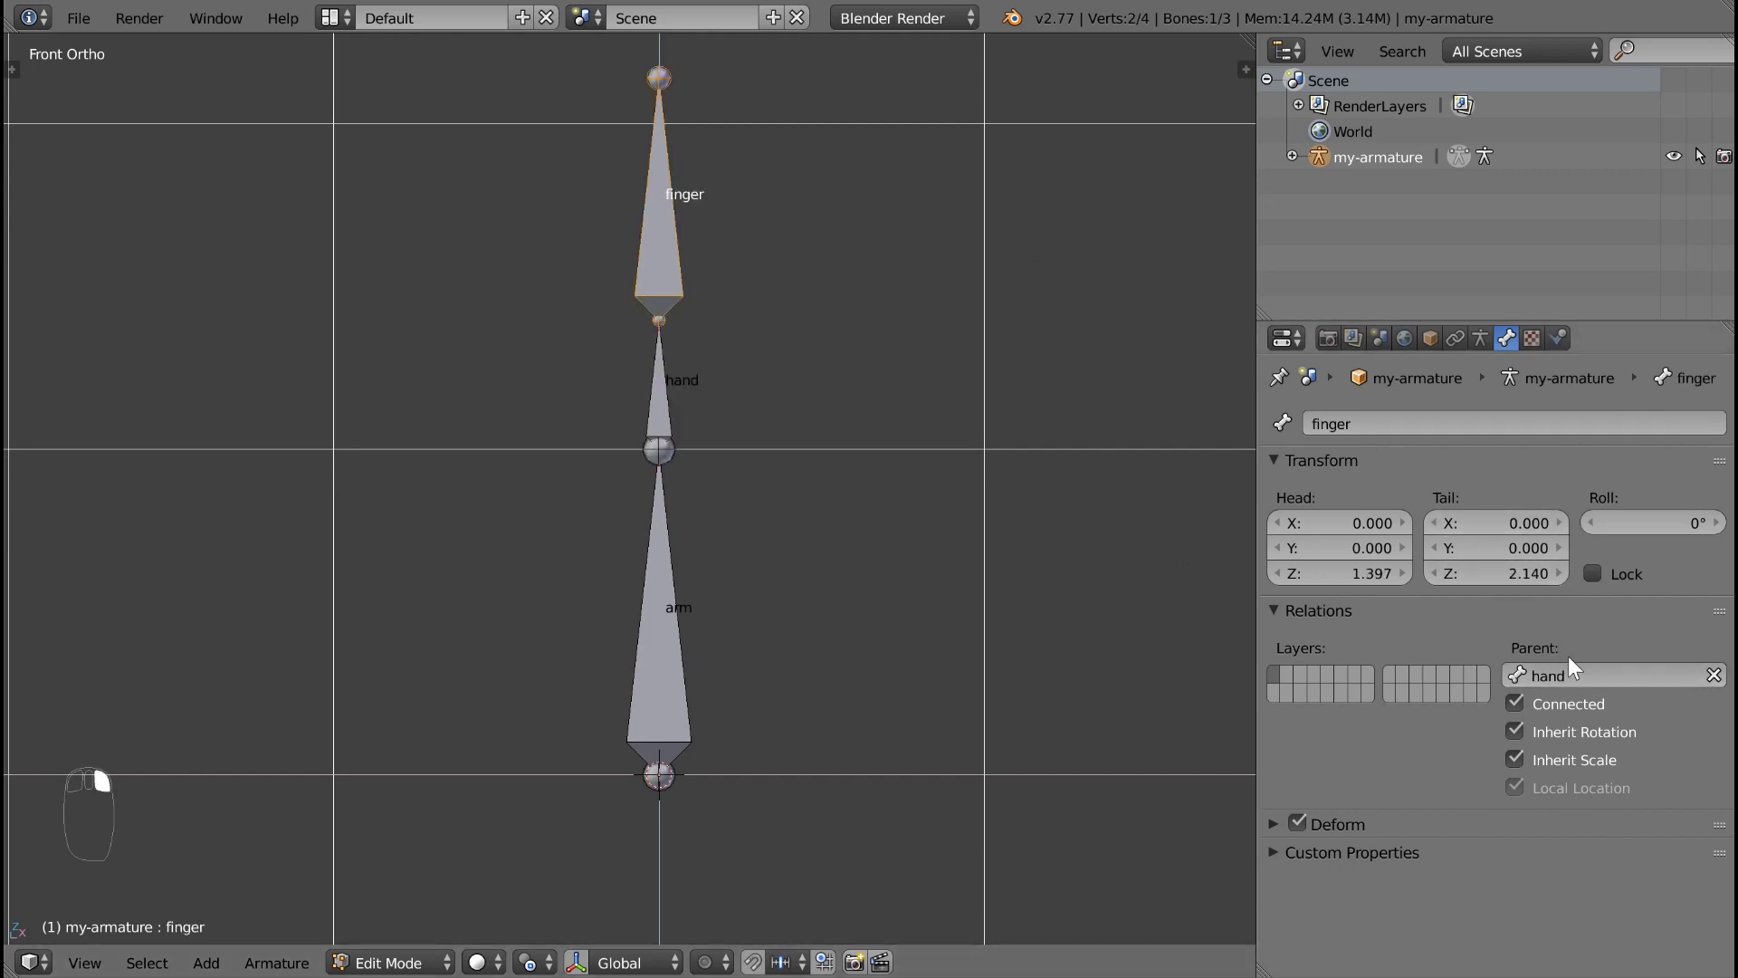
{"action": "right_click", "coordinate": [670, 395]}
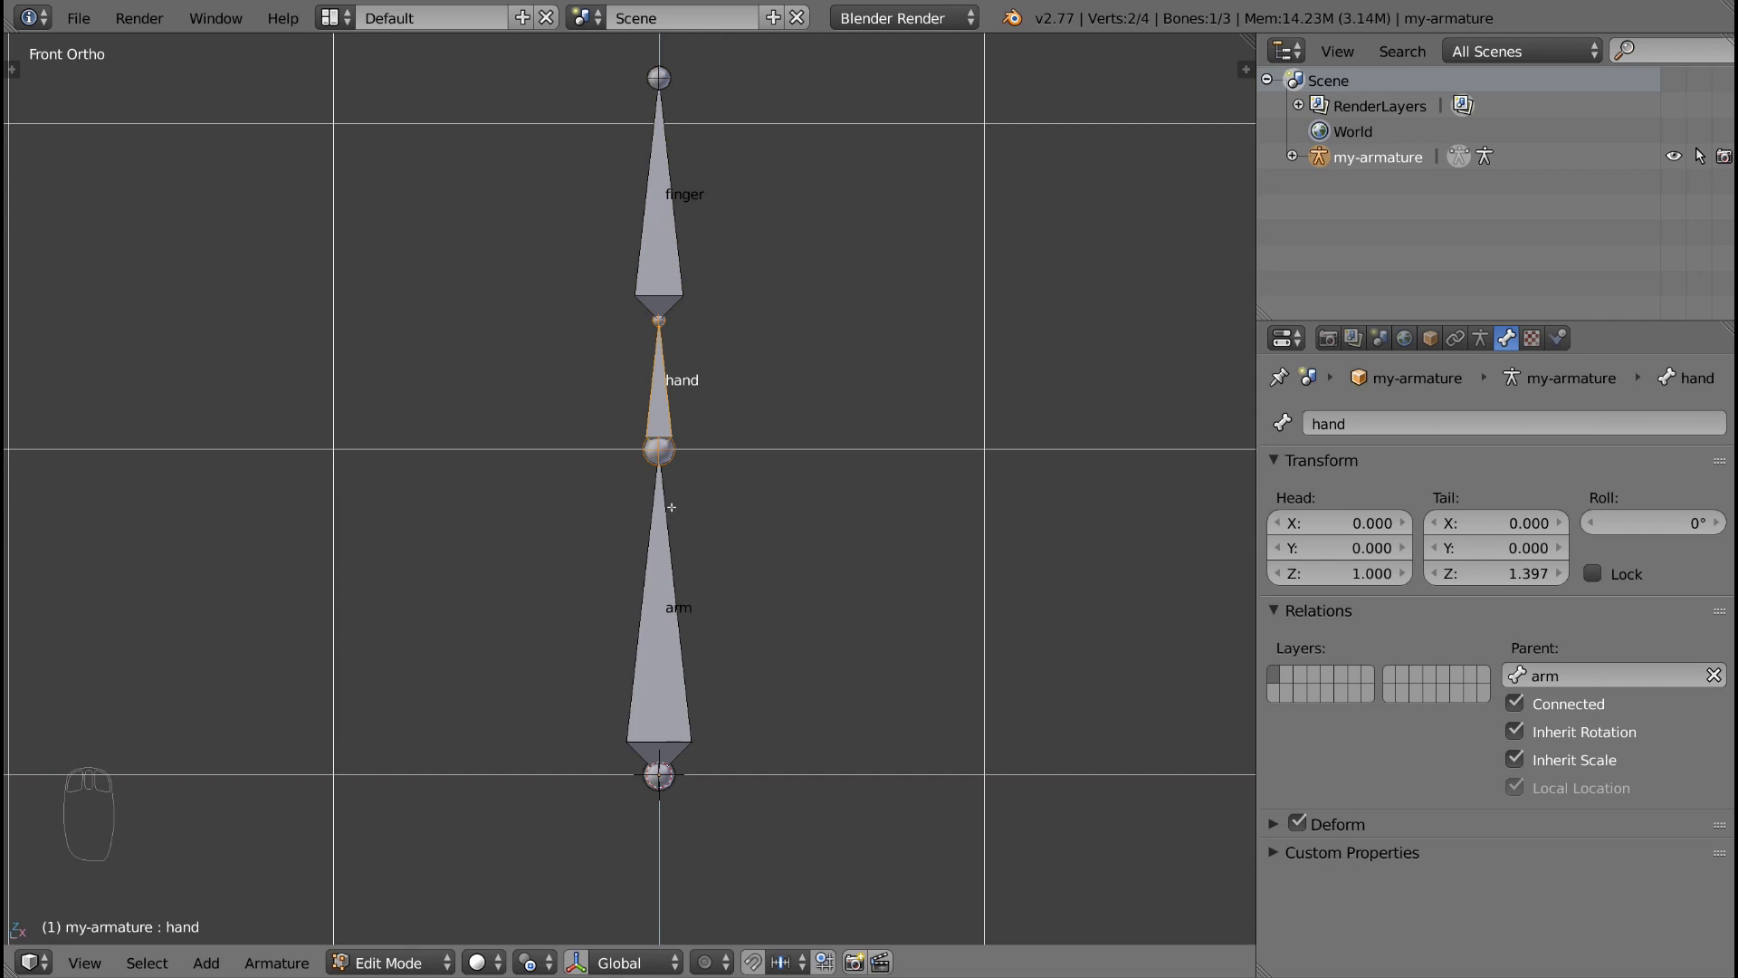
{"action": "right_click", "coordinate": [648, 209]}
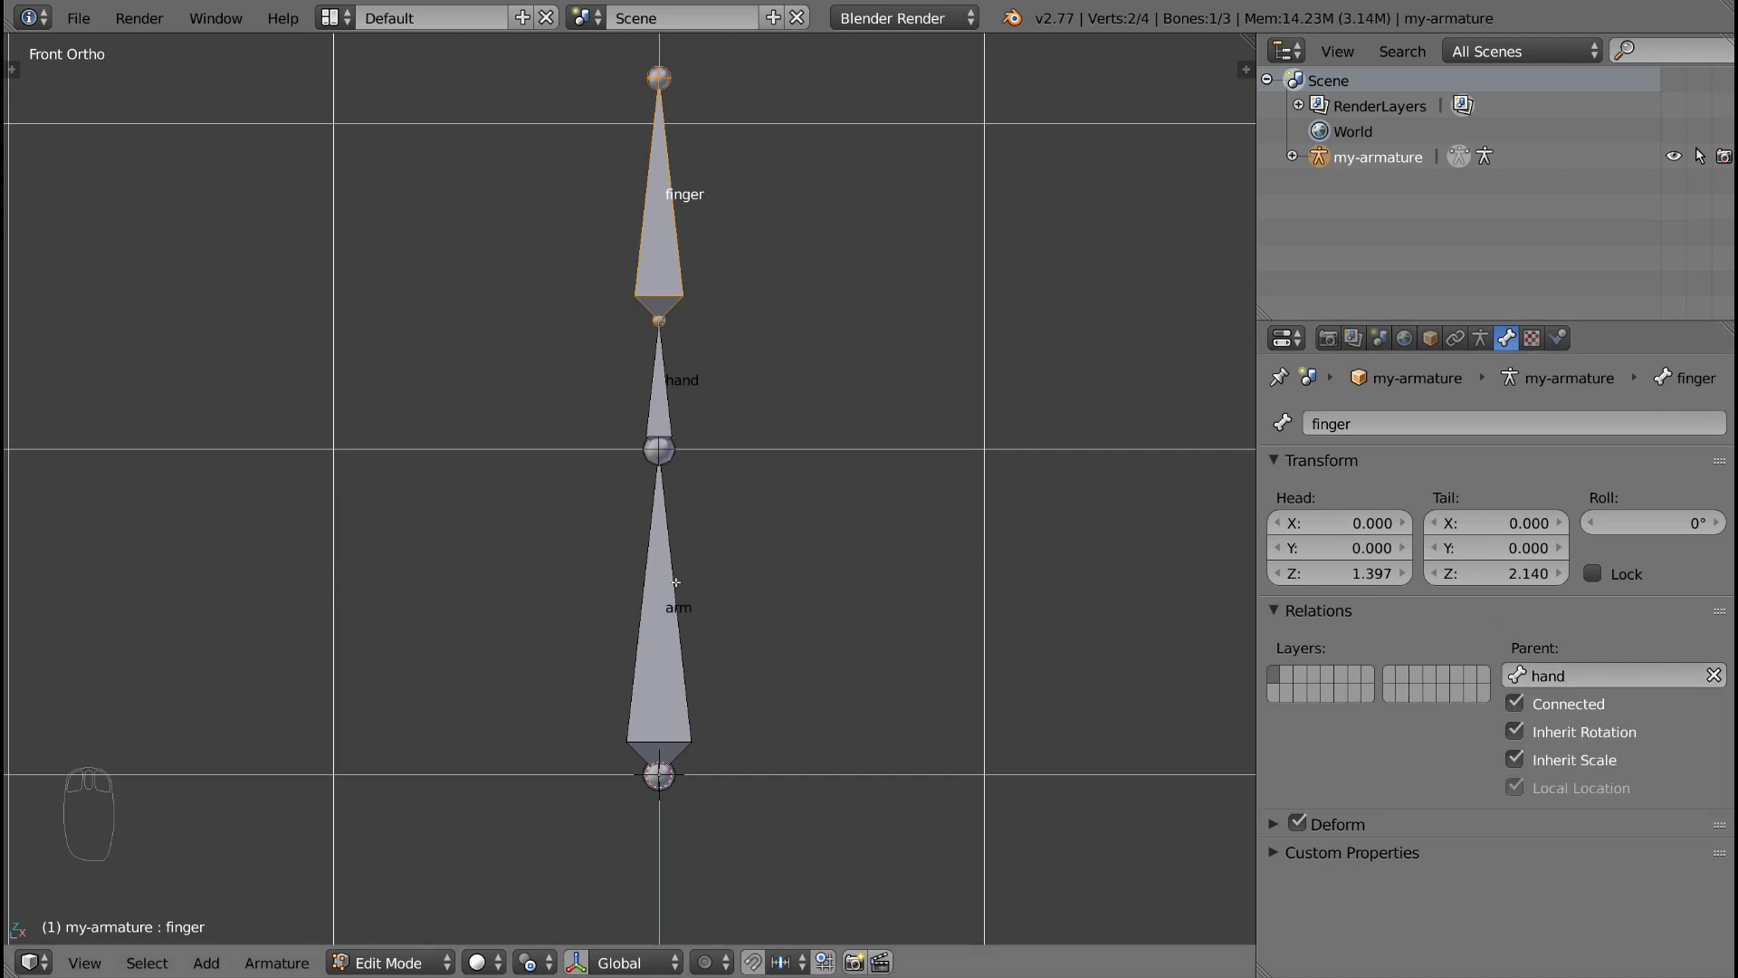
Step: In Pose Mode, try rotating the arm bone and the hand bone to test how their child bones follow
{"action": "key", "text": "Tab"}
{"action": "right_click", "coordinate": [659, 612]}
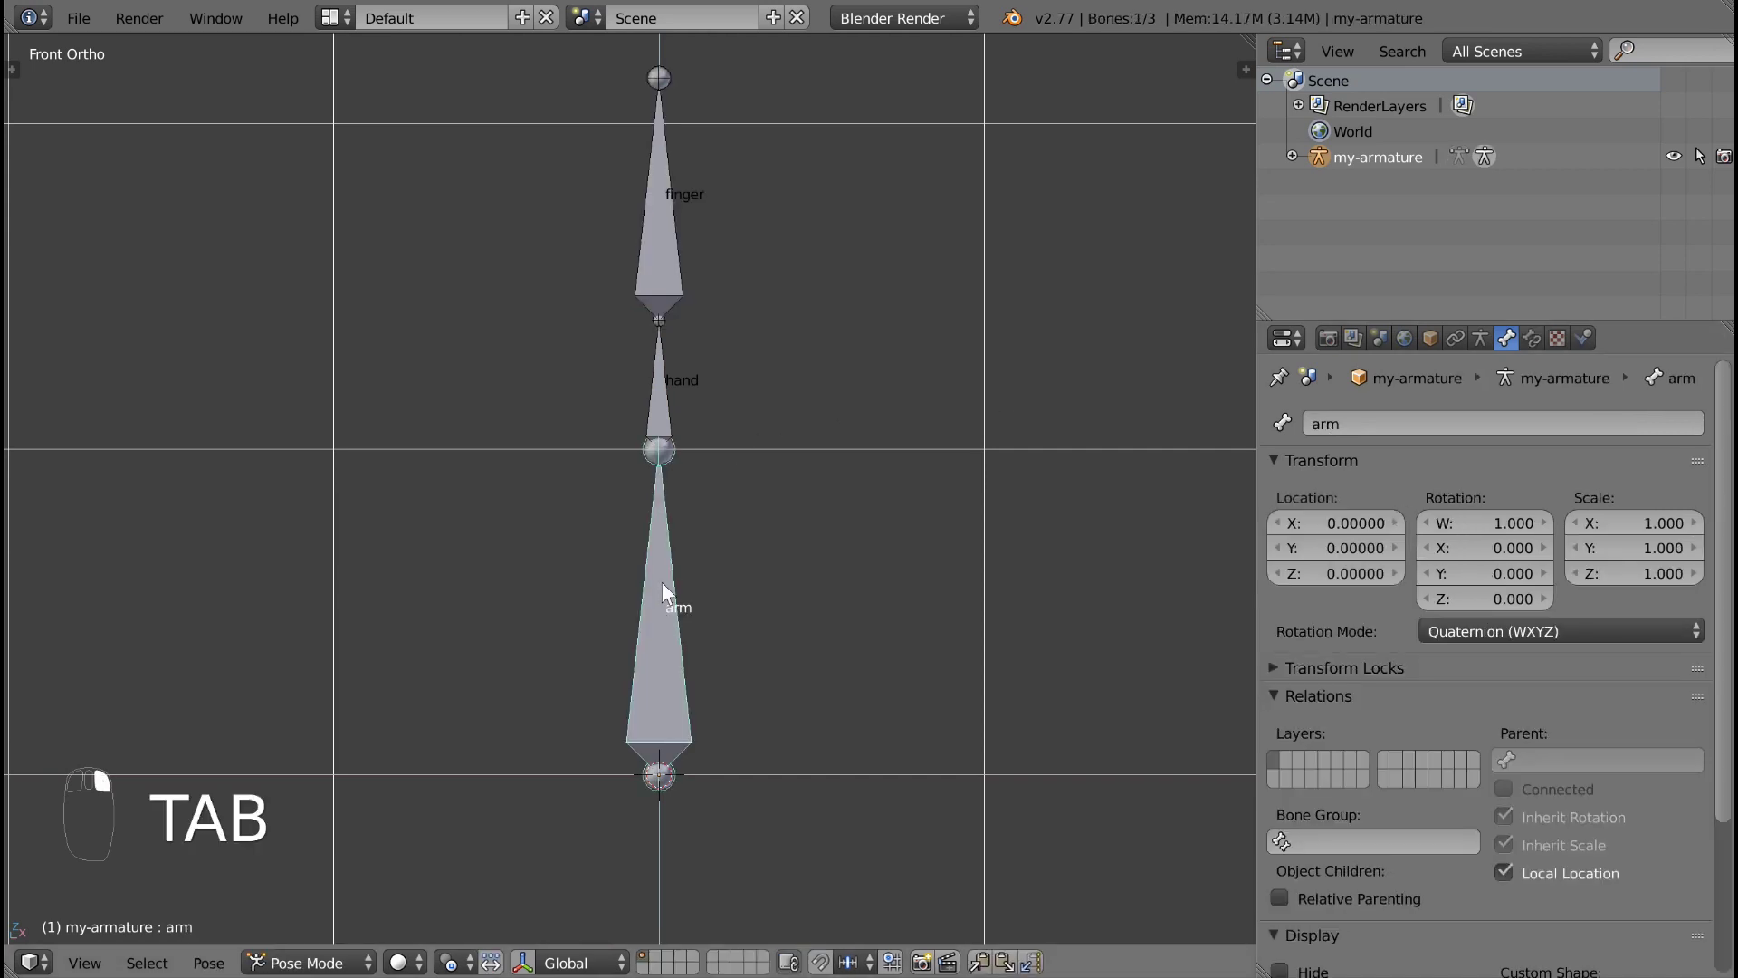
{"action": "key", "text": "r"}
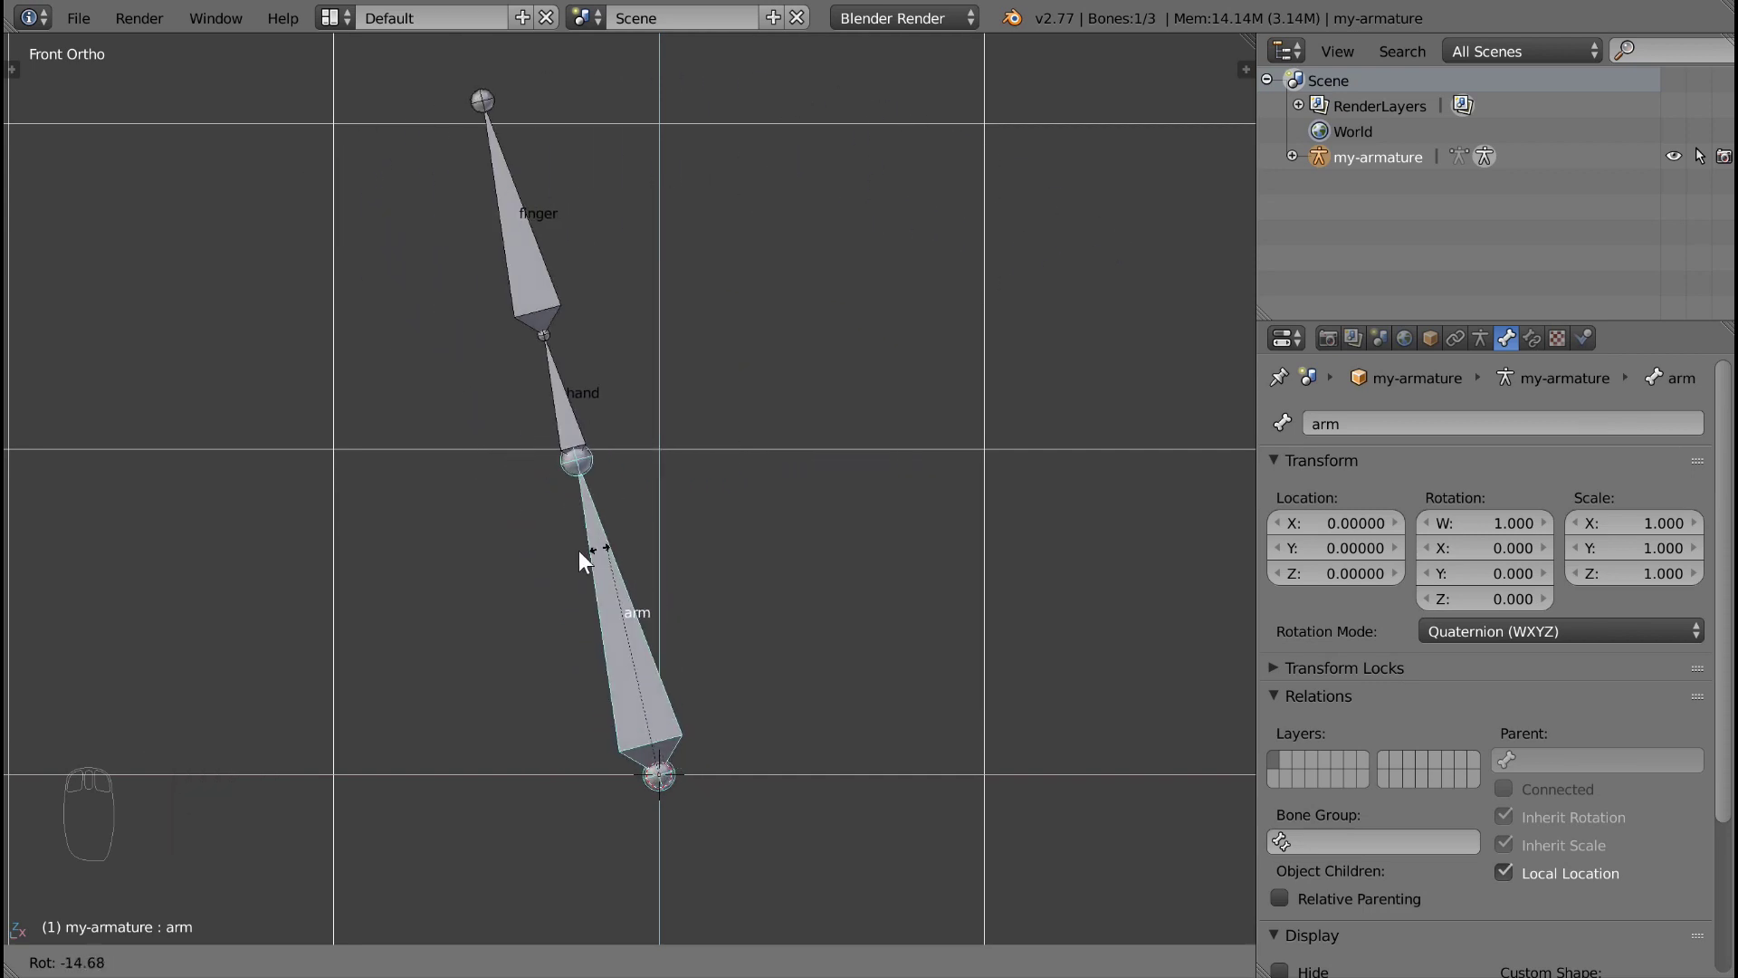
{"action": "right_click", "coordinate": [693, 585]}
{"action": "right_click", "coordinate": [657, 396]}
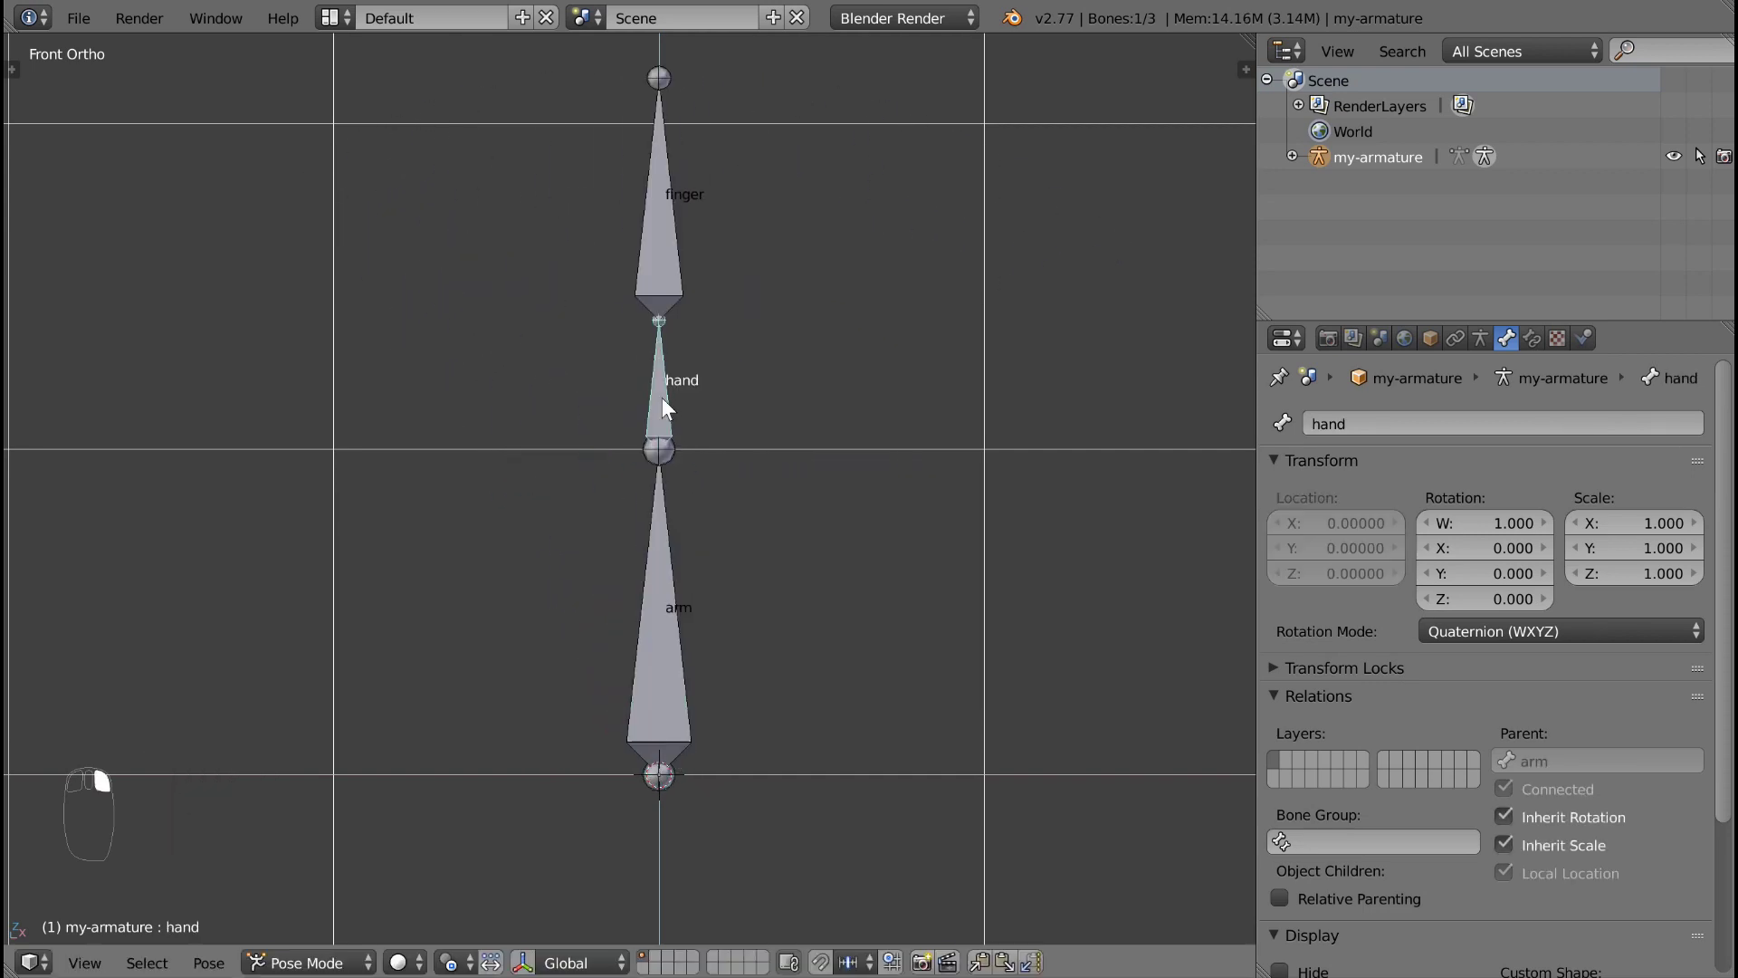
{"action": "key", "text": "r"}
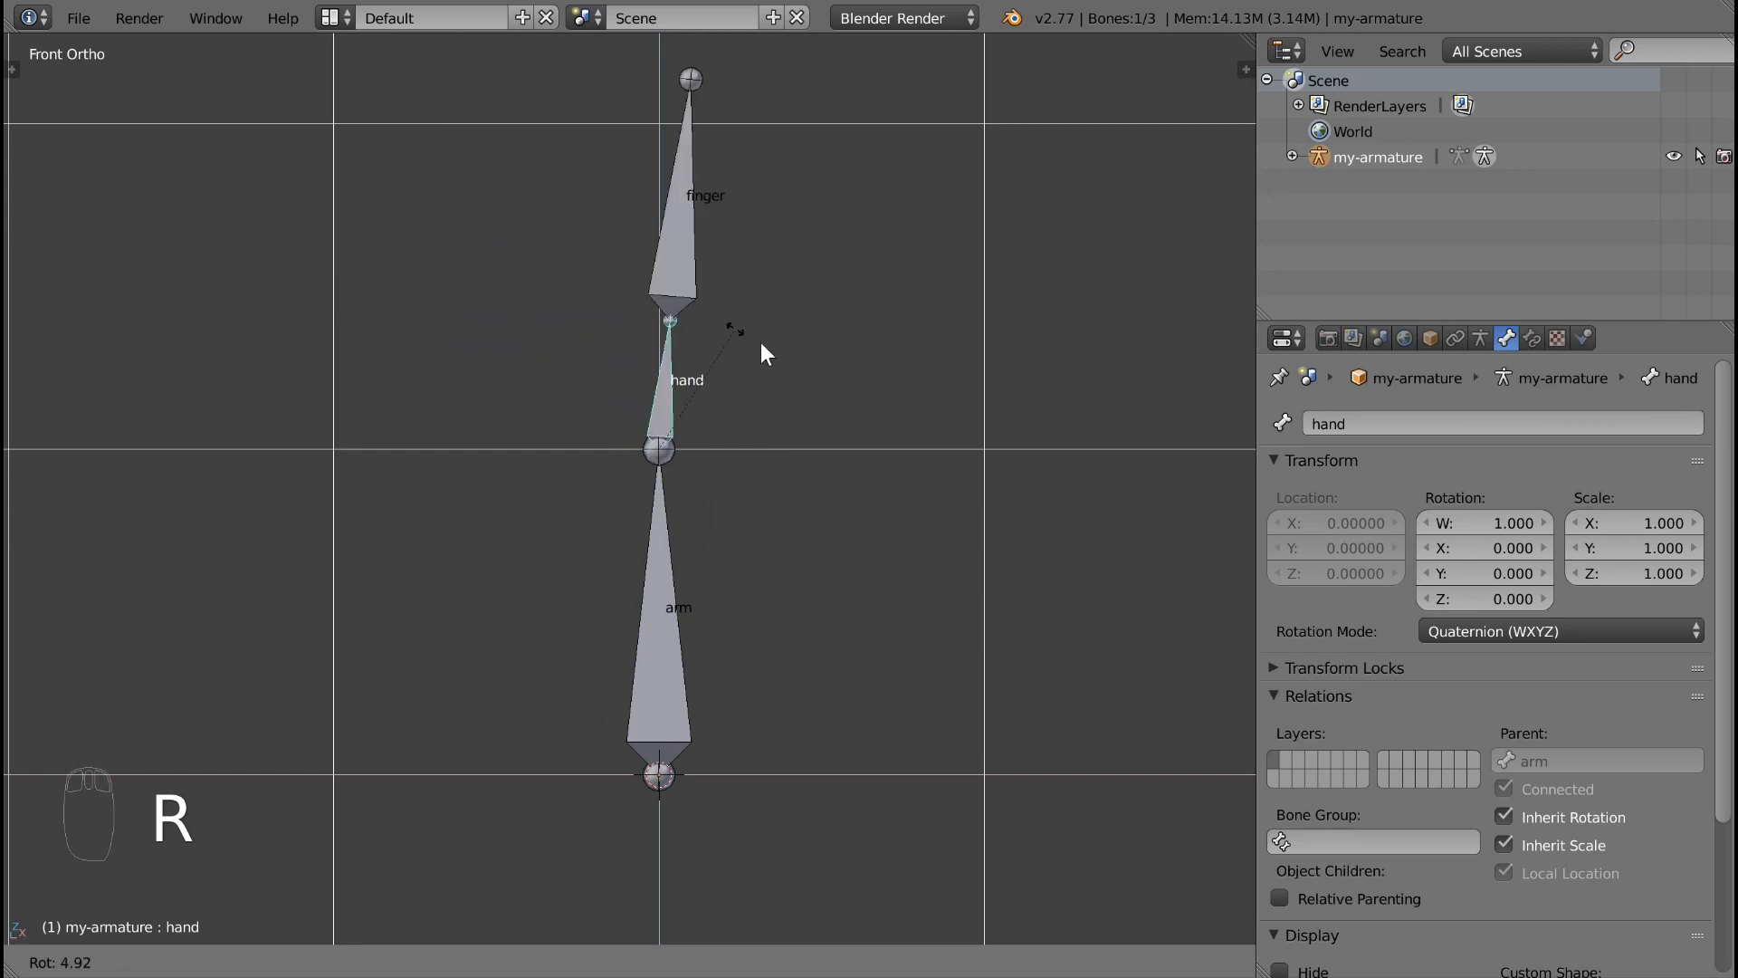
{"action": "right_click", "coordinate": [738, 336]}
Step: Back in Edit Mode, extrude two more finger bones from the hand bone's tip, one slanting upward on each side of the existing finger
{"action": "key", "text": "Tab"}
{"action": "middle_click_drag", "start_coordinate": [712, 378], "coordinate": [681, 477], "text": "shift"}
{"action": "right_click", "coordinate": [633, 418]}
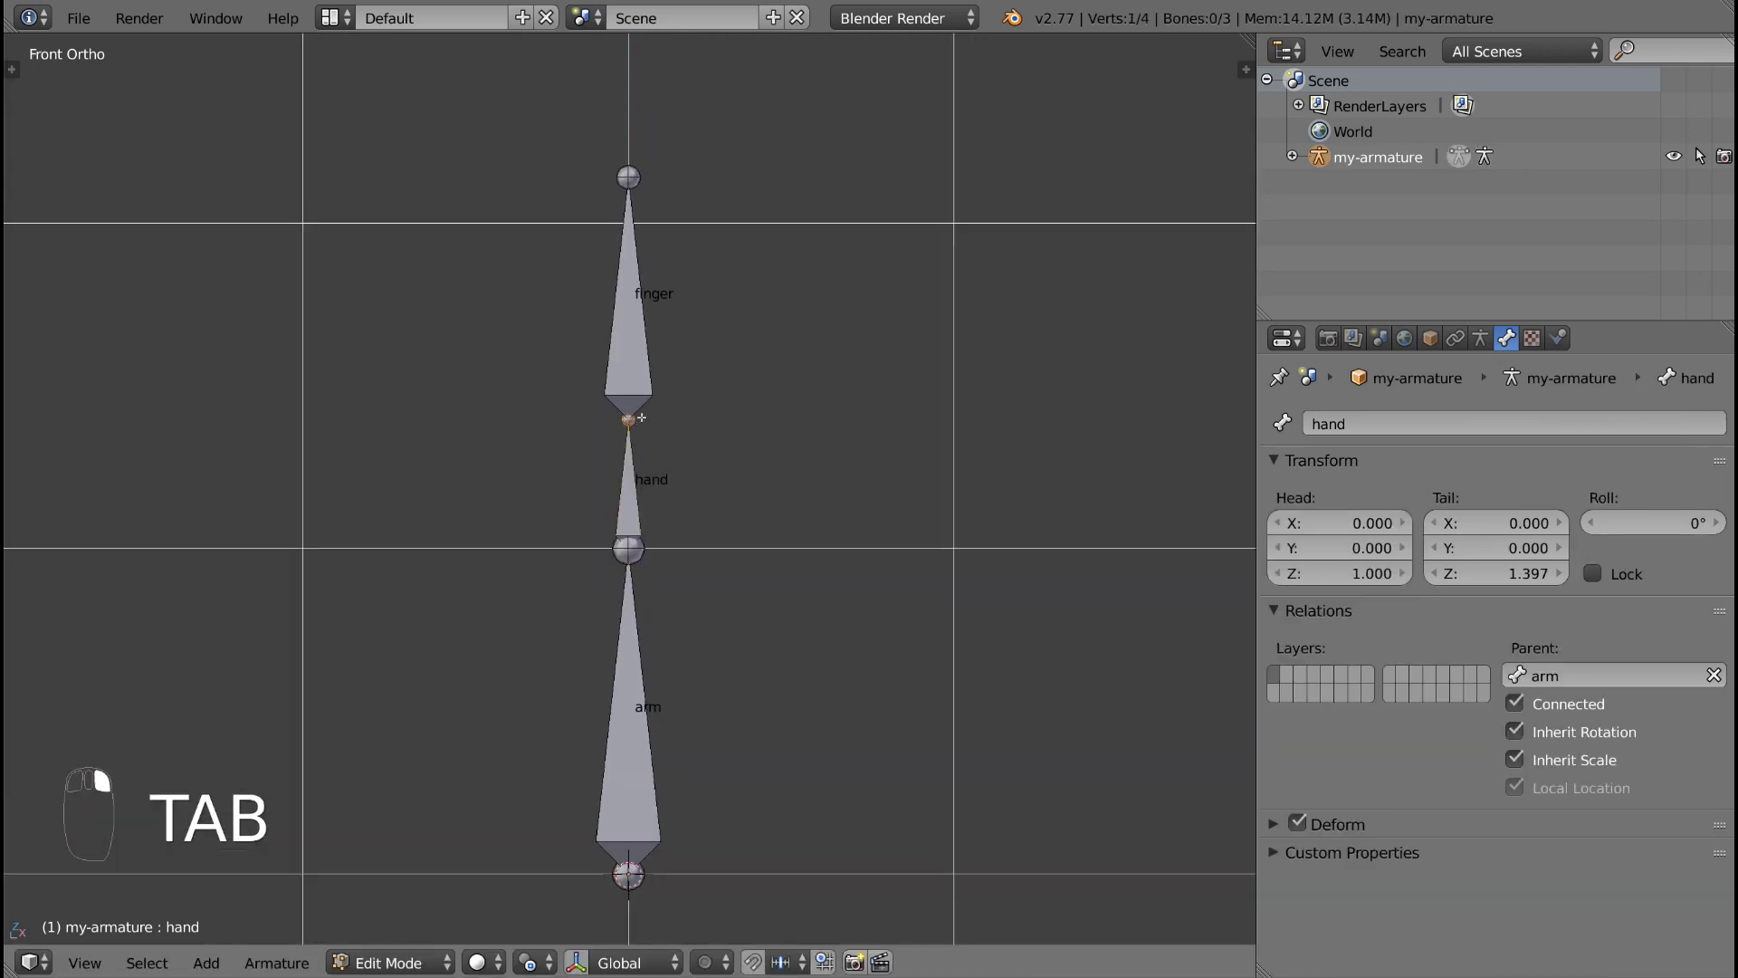
{"action": "key", "text": "e"}
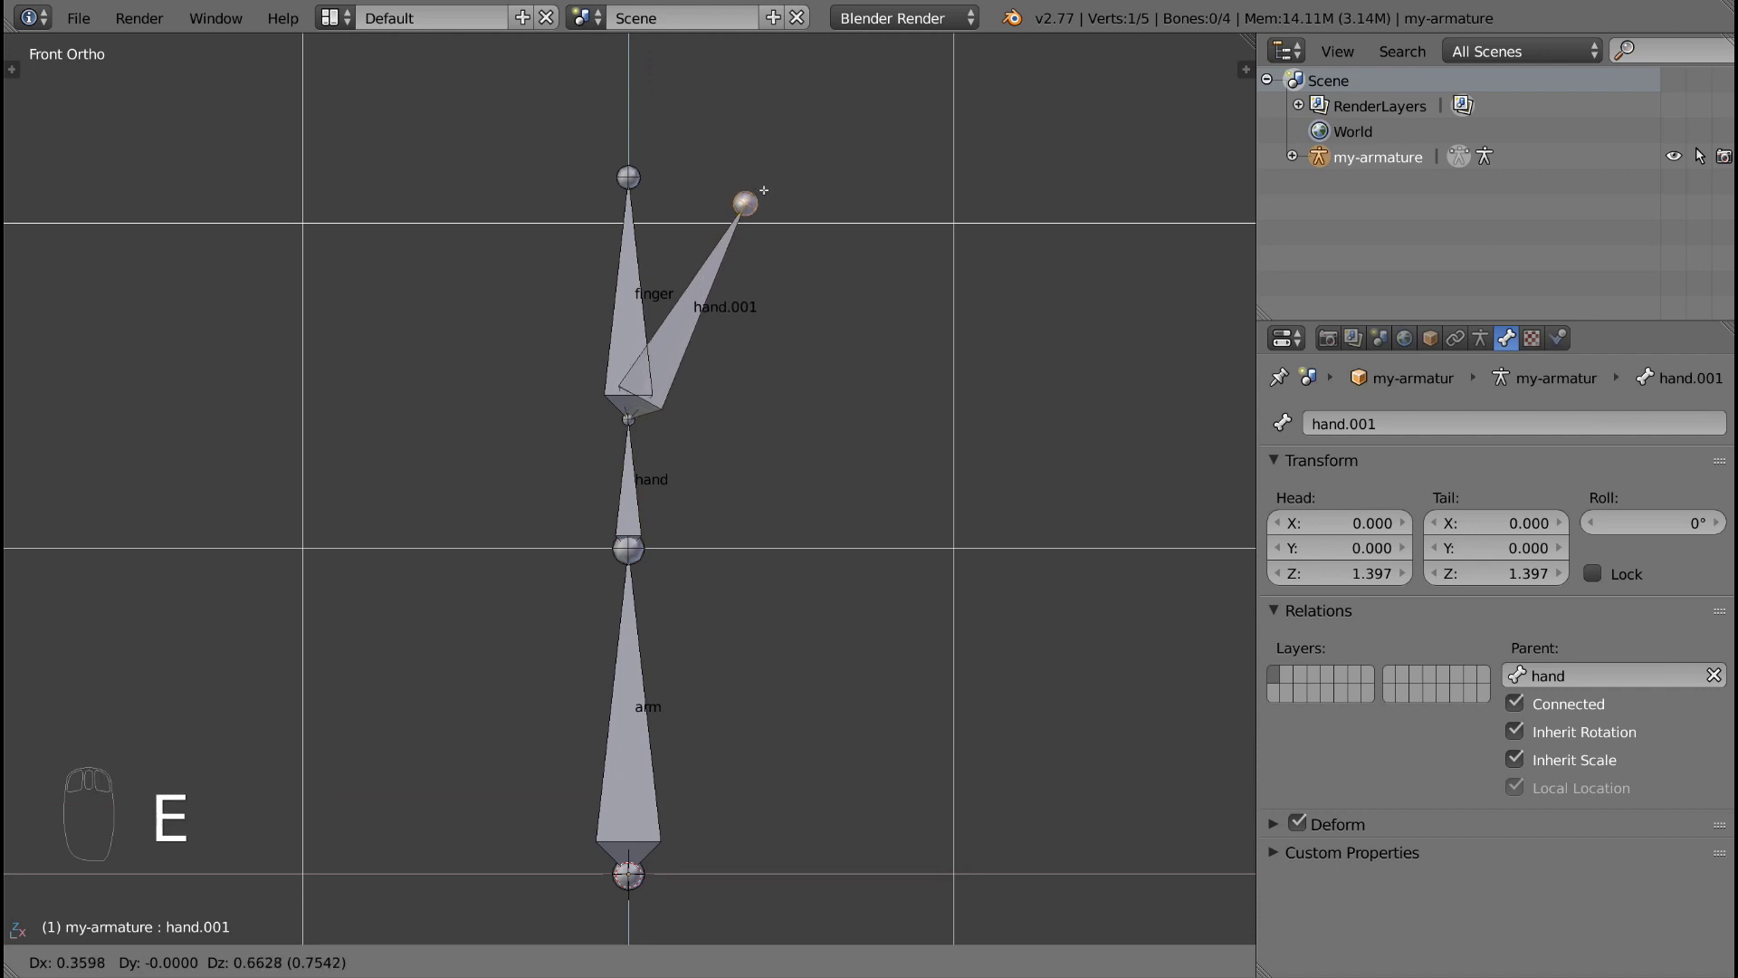
{"action": "left_click", "coordinate": [776, 163]}
{"action": "right_click", "coordinate": [631, 419]}
{"action": "key", "text": "e"}
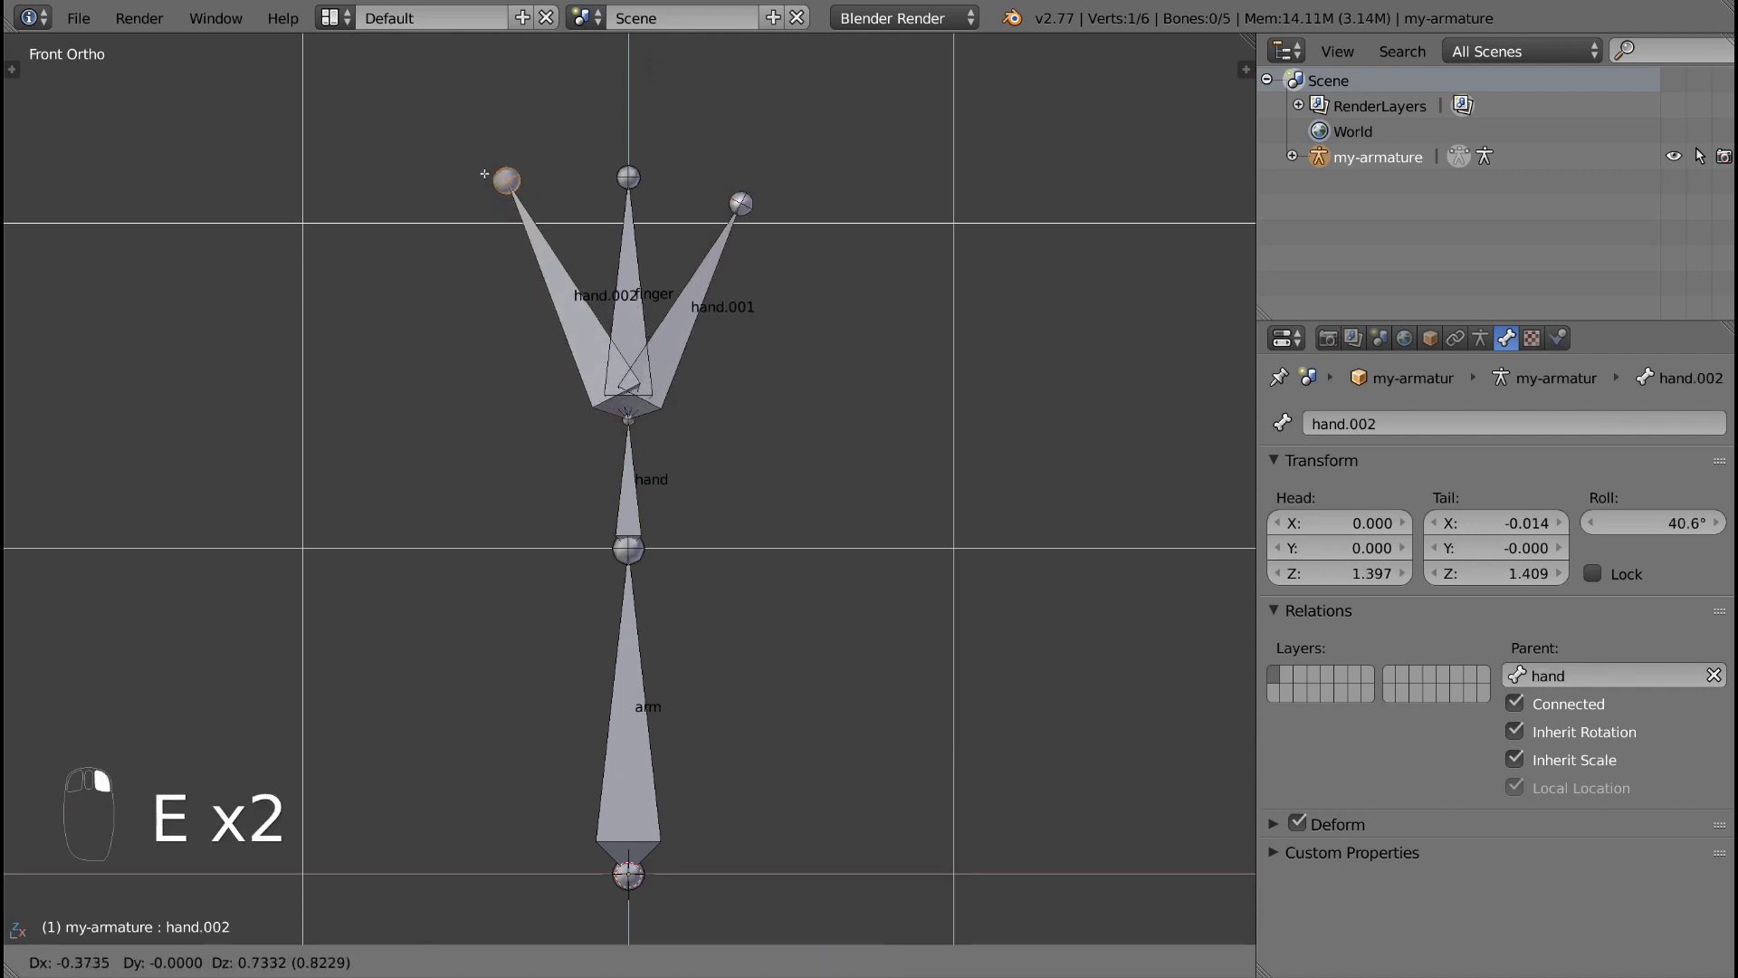
{"action": "left_click", "coordinate": [495, 193]}
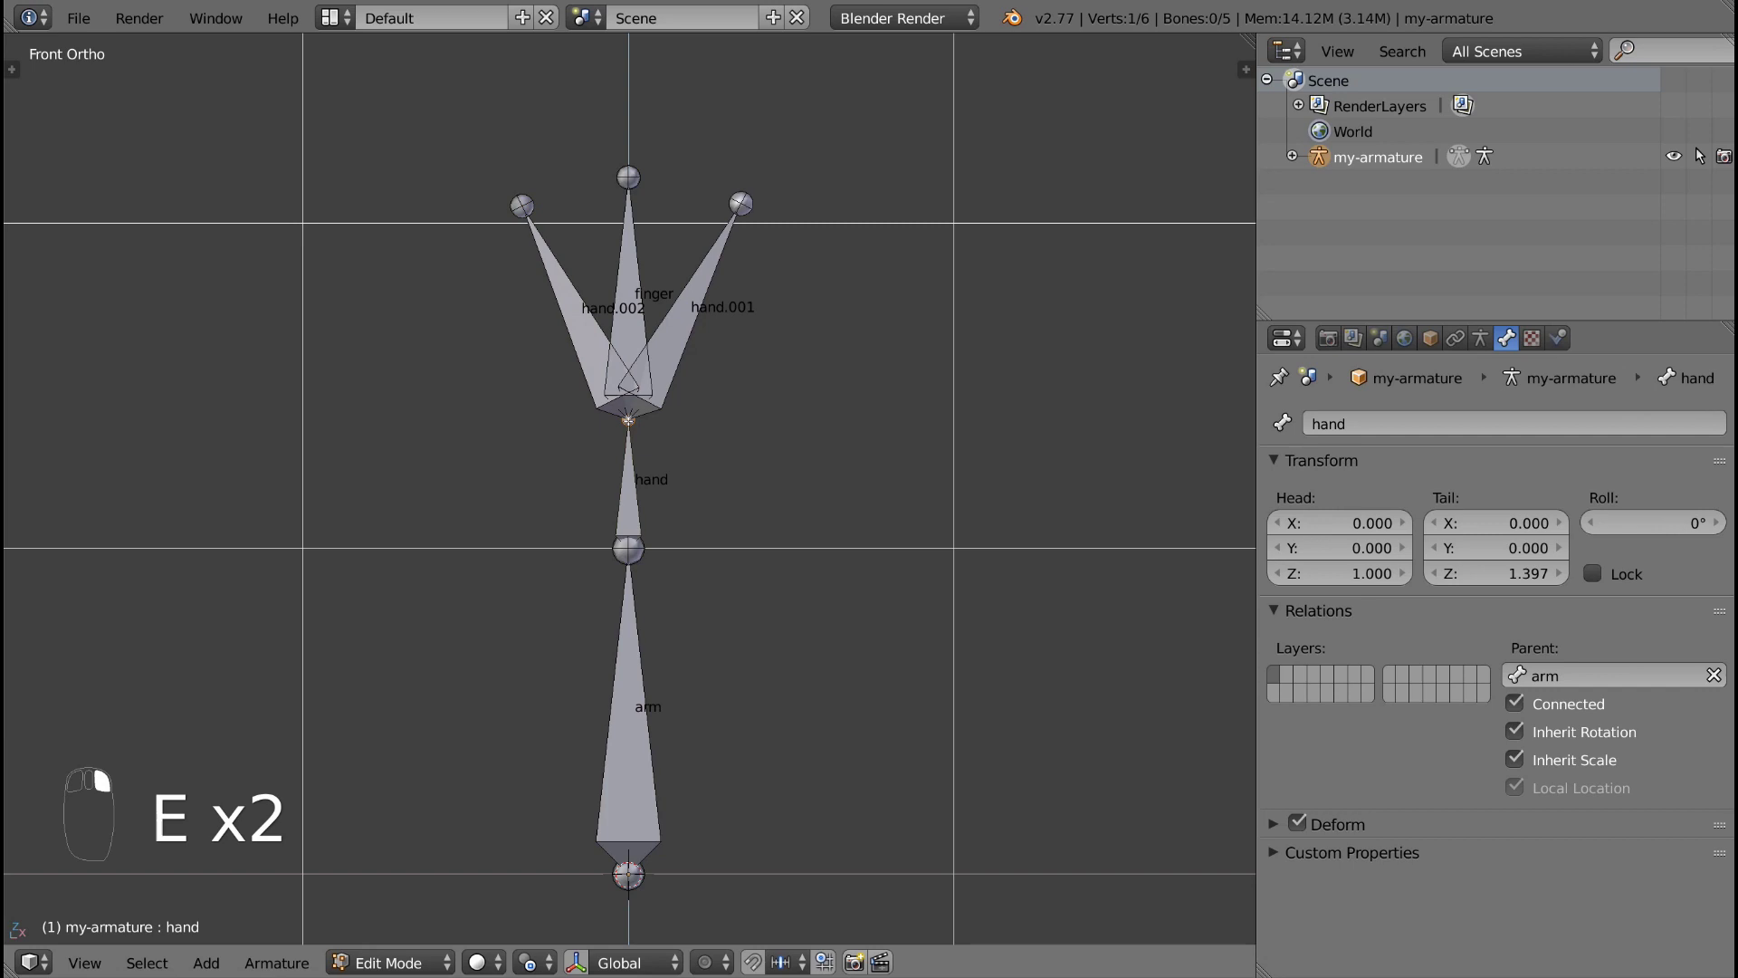
Step: From the hand's tip, extrude an outer finger bone to about X -0.54, Z 1.87 and a thumb bone about 0.42 long along X
{"action": "key", "text": "e"}
{"action": "left_click", "coordinate": [448, 264]}
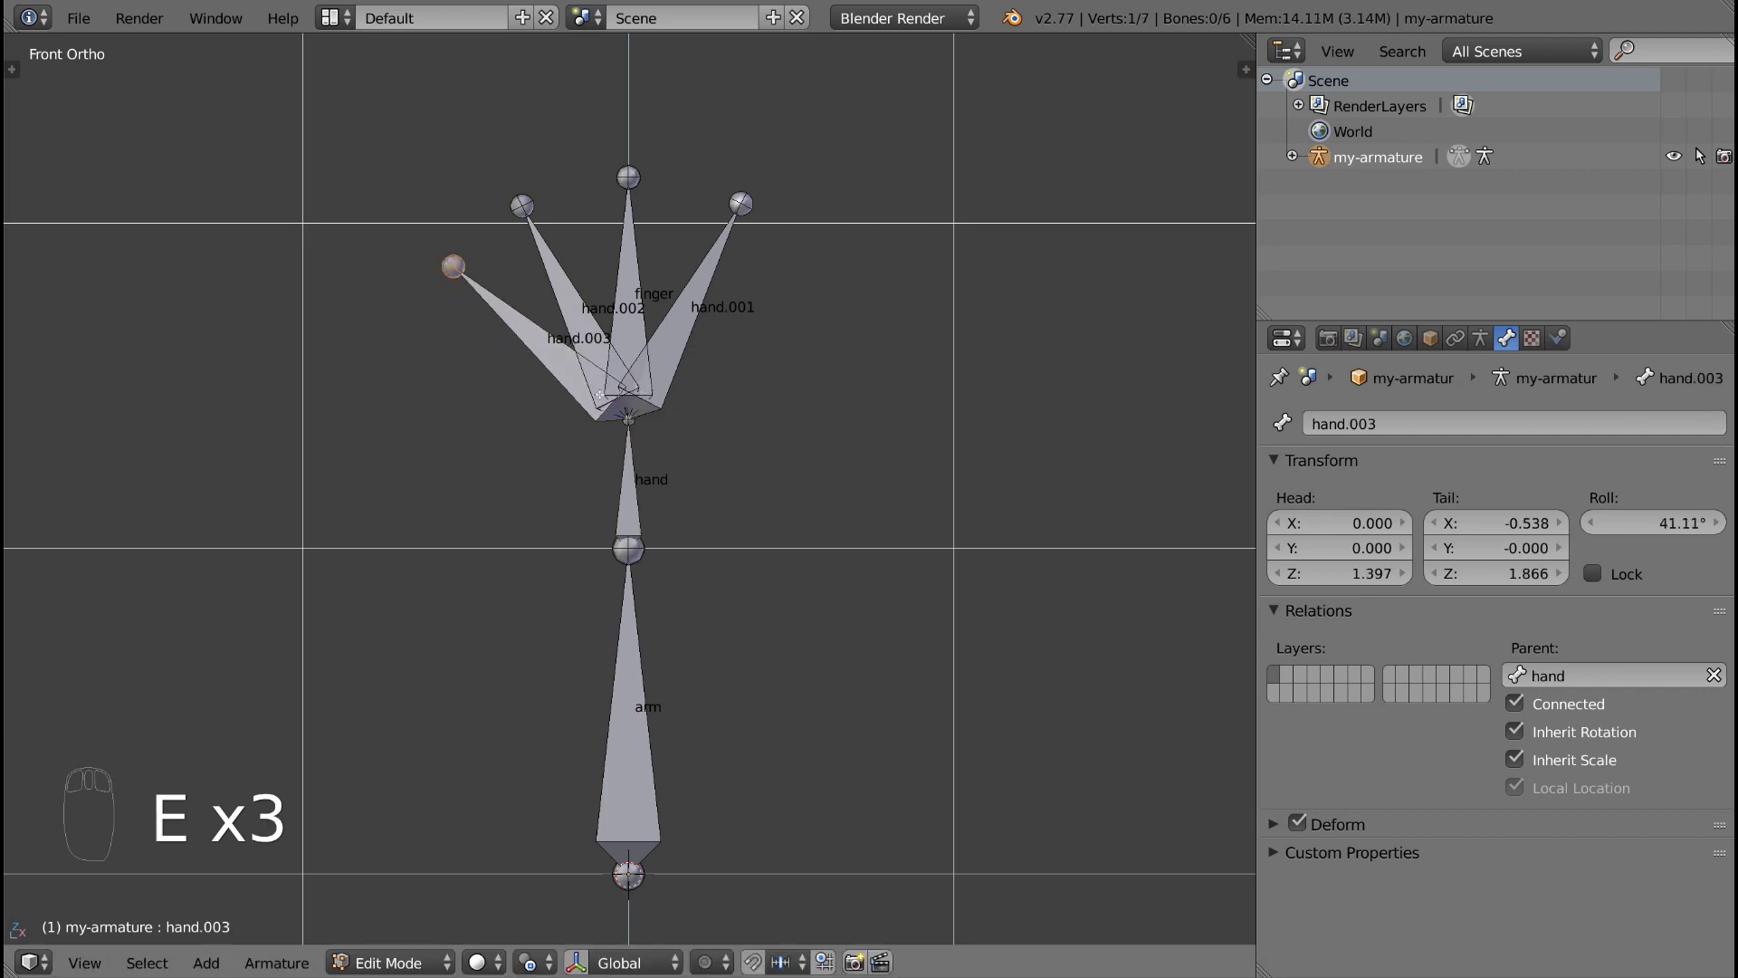
{"action": "key", "text": "e"}
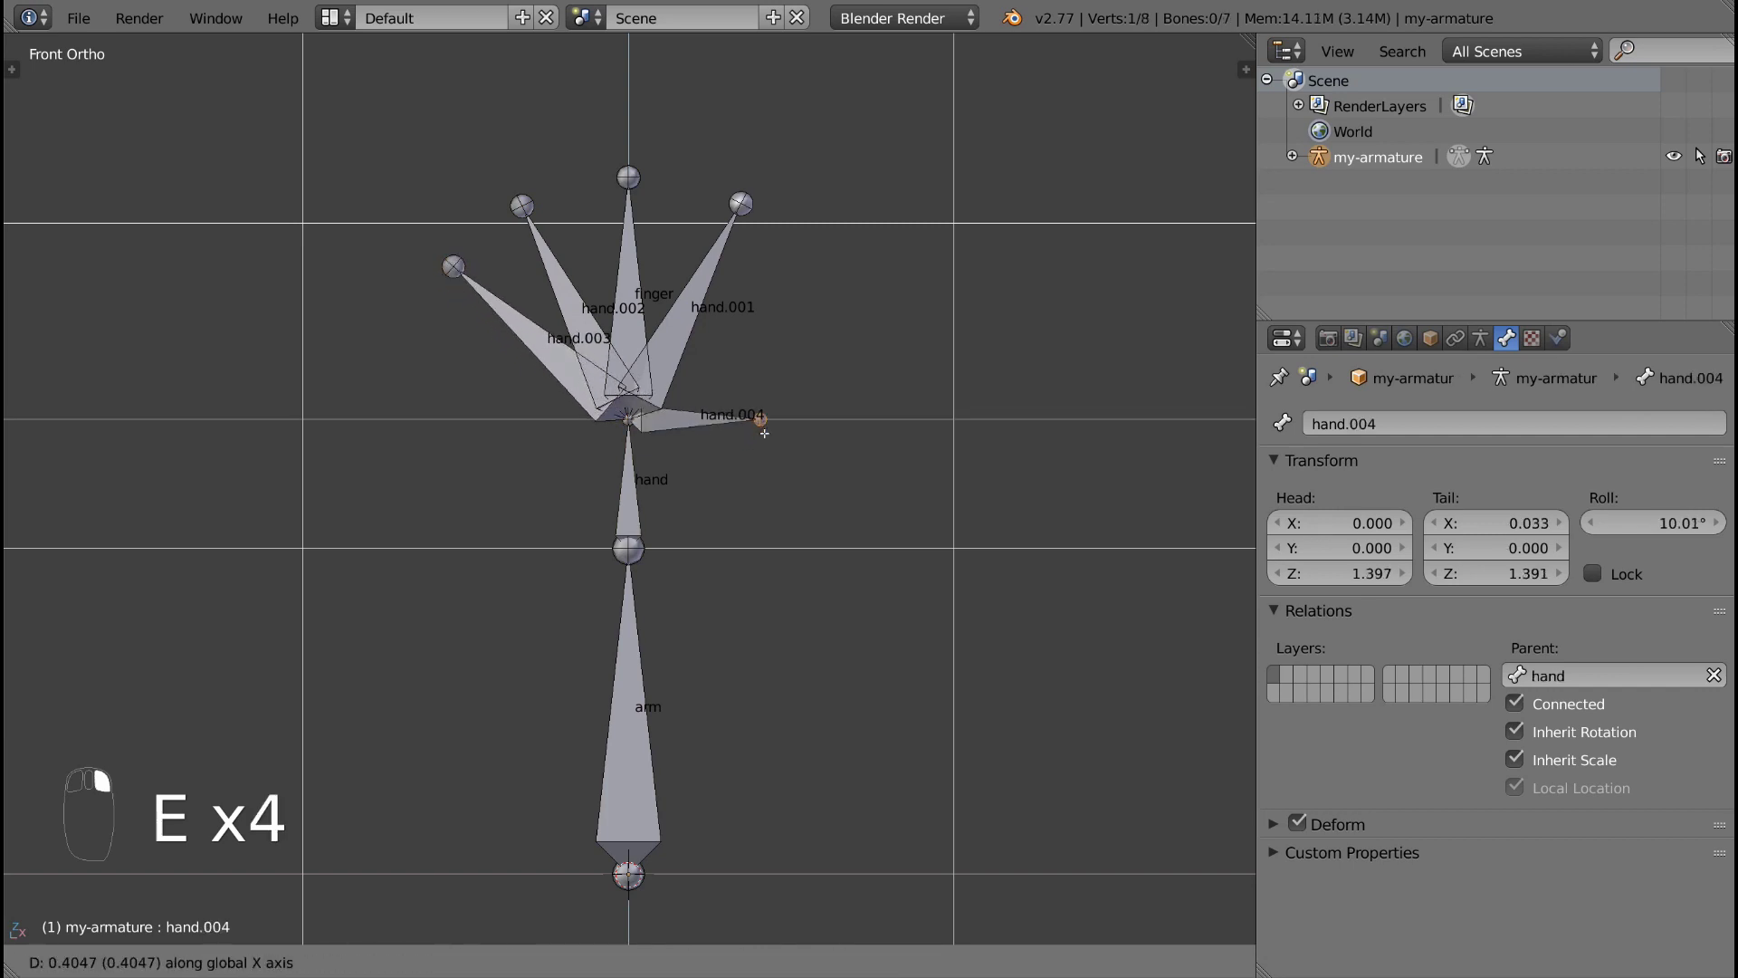
{"action": "left_click", "coordinate": [769, 434]}
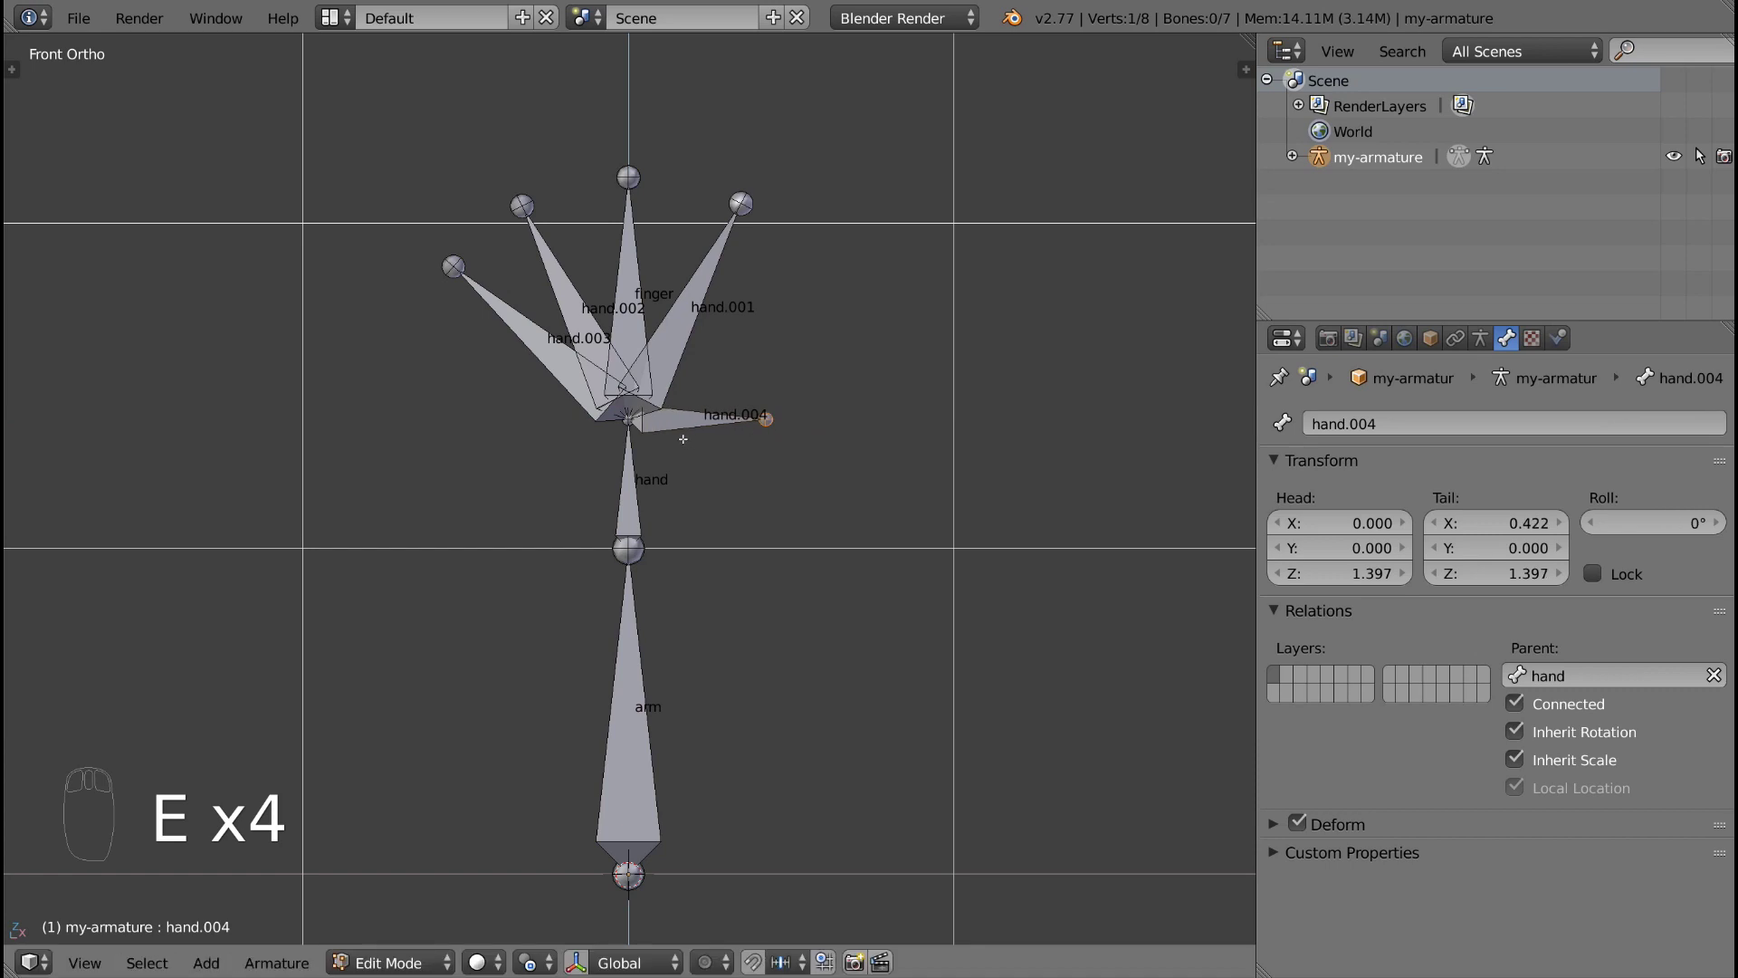
Step: Check the parent assigned to each of the finger bones extruded from the hand
{"action": "right_click", "coordinate": [679, 346]}
{"action": "right_click", "coordinate": [630, 319]}
{"action": "right_click", "coordinate": [574, 322]}
{"action": "right_click", "coordinate": [536, 348]}
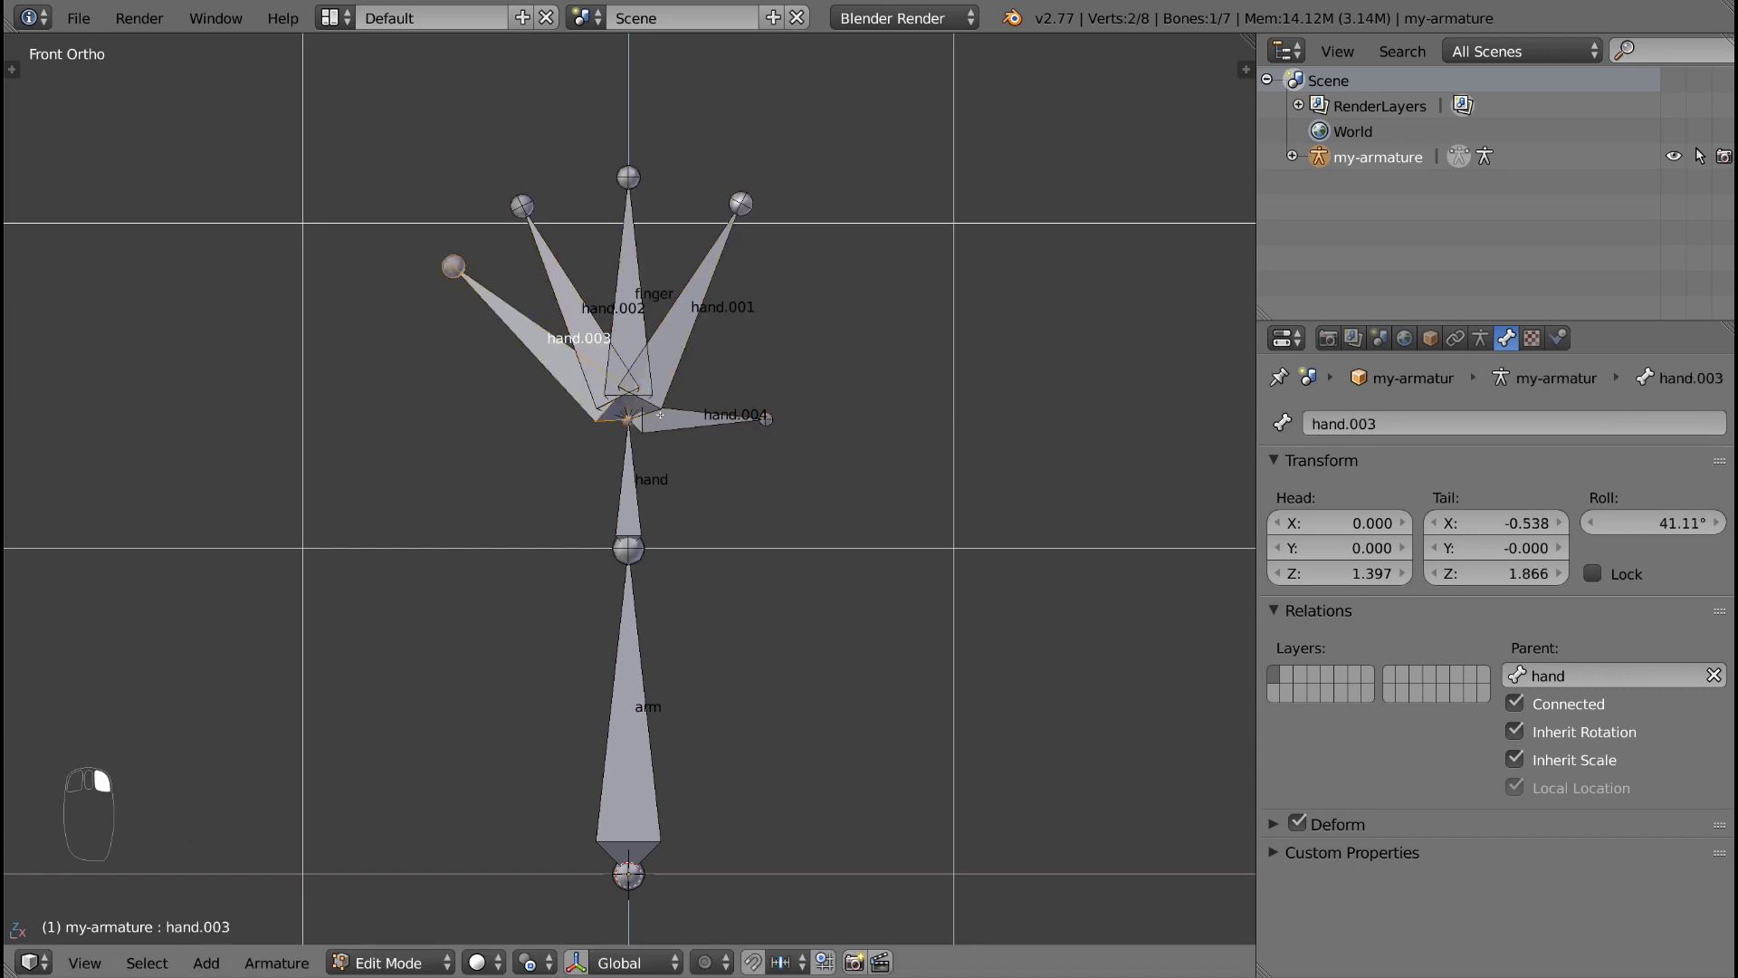
{"action": "right_click", "coordinate": [675, 446]}
Step: In Pose Mode, try rotating the hand bone together with all its finger bones
{"action": "key", "text": "Tab"}
{"action": "right_click", "coordinate": [628, 482]}
{"action": "key", "text": "r"}
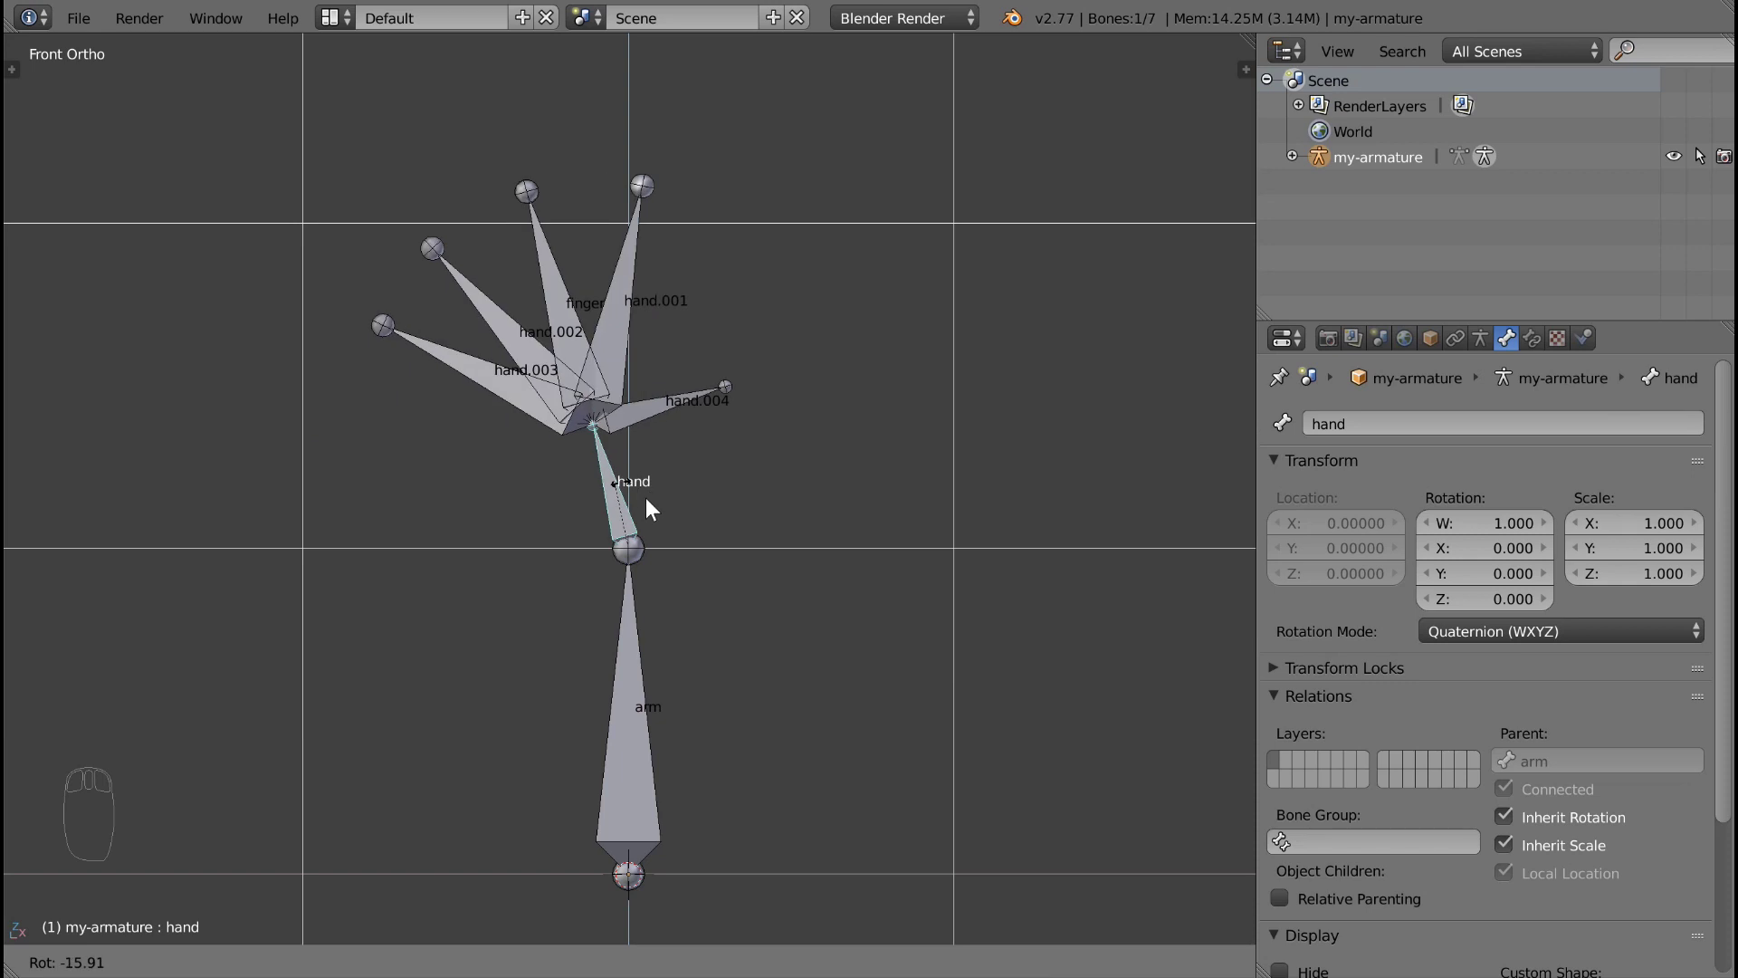
{"action": "left_click", "coordinate": [632, 486]}
Step: Try rotating the hand.001 bone on its own and trackball-rotating the finger bone from an angled view
{"action": "right_click", "coordinate": [693, 353]}
{"action": "mouse_move", "coordinate": [702, 358]}
{"action": "middle_mouse_down"}
{"action": "mouse_move", "coordinate": [769, 362]}
{"action": "mouse_move", "coordinate": [693, 389]}
{"action": "middle_mouse_up"}
{"action": "key", "text": "r"}
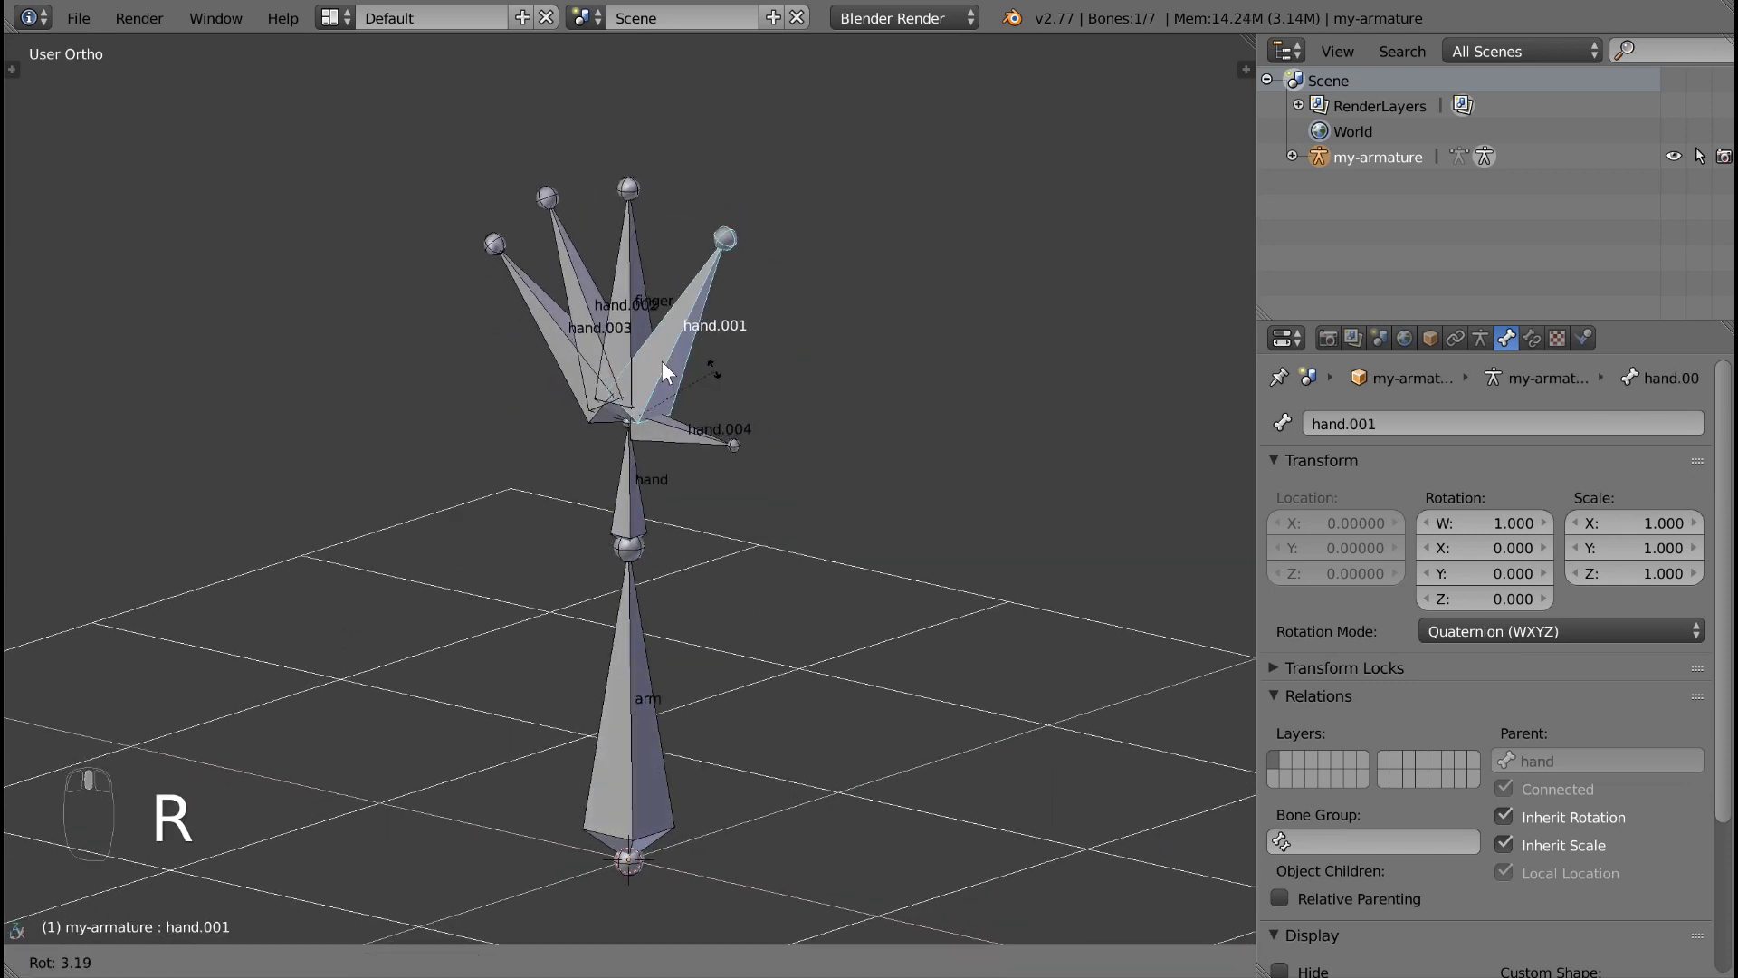
{"action": "right_click", "coordinate": [710, 370]}
{"action": "right_click", "coordinate": [618, 292]}
{"action": "key", "text": "r"}
{"action": "key", "text": "r"}
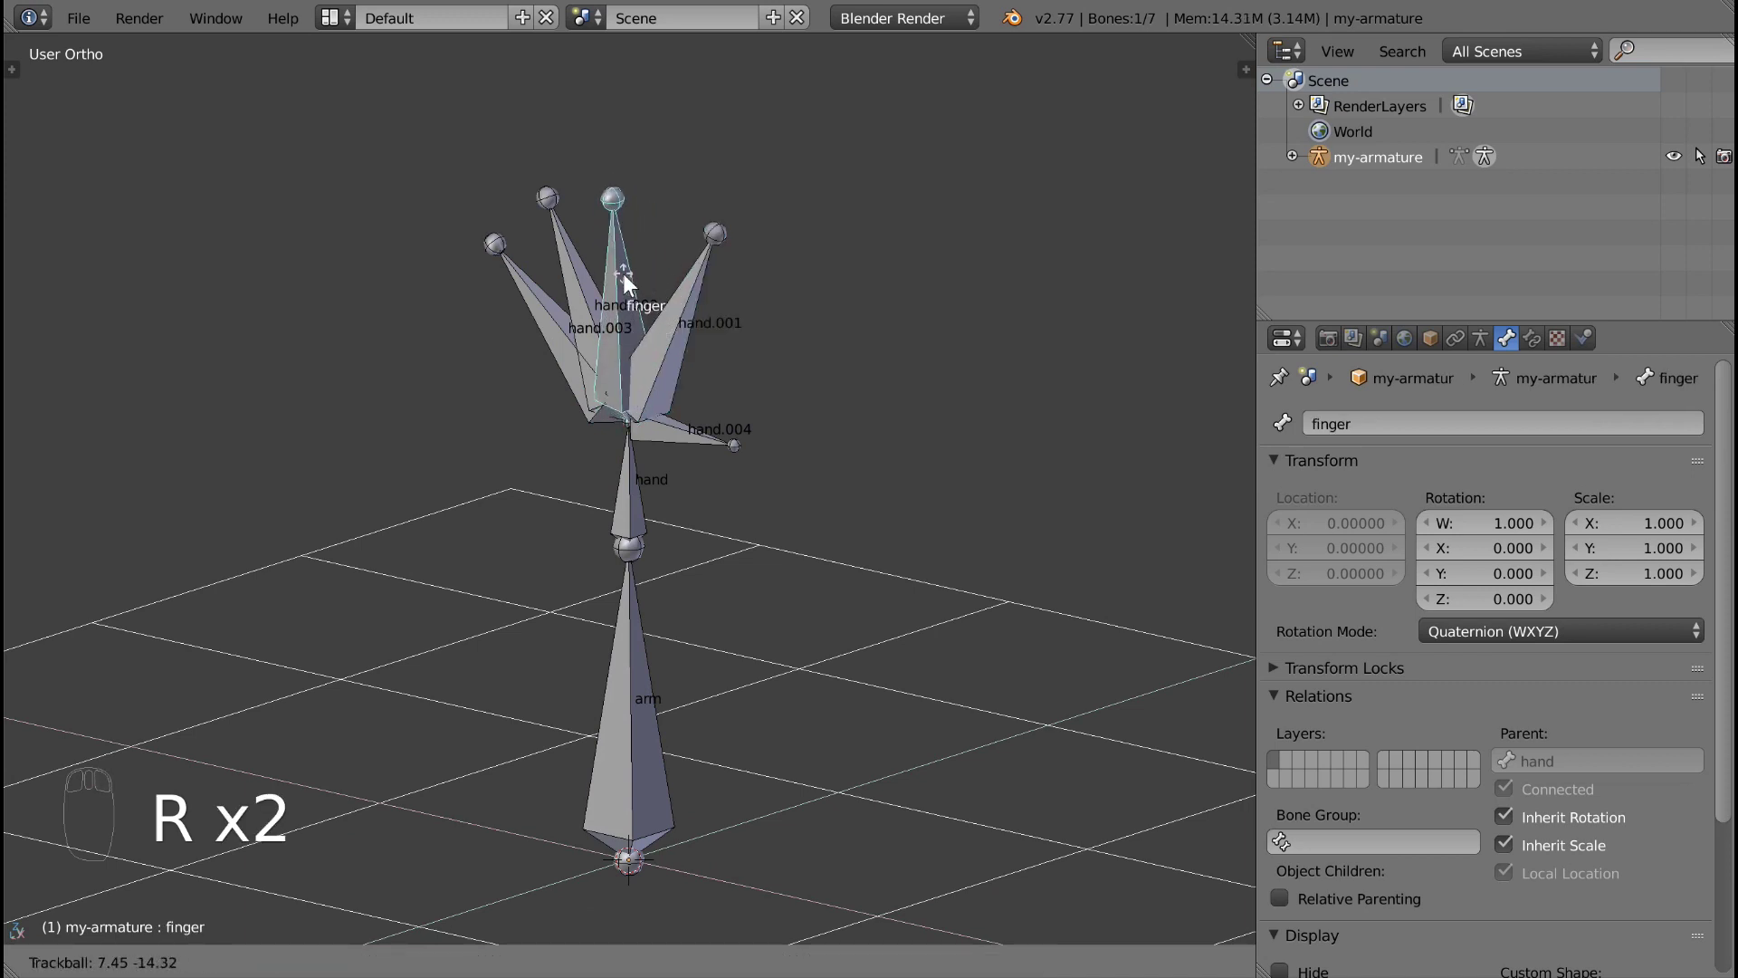
{"action": "right_click", "coordinate": [623, 276]}
Step: In front view, try moving and rotating the arm bone with the whole hand attached
{"action": "right_click", "coordinate": [626, 494]}
{"action": "key", "text": "KP_1"}
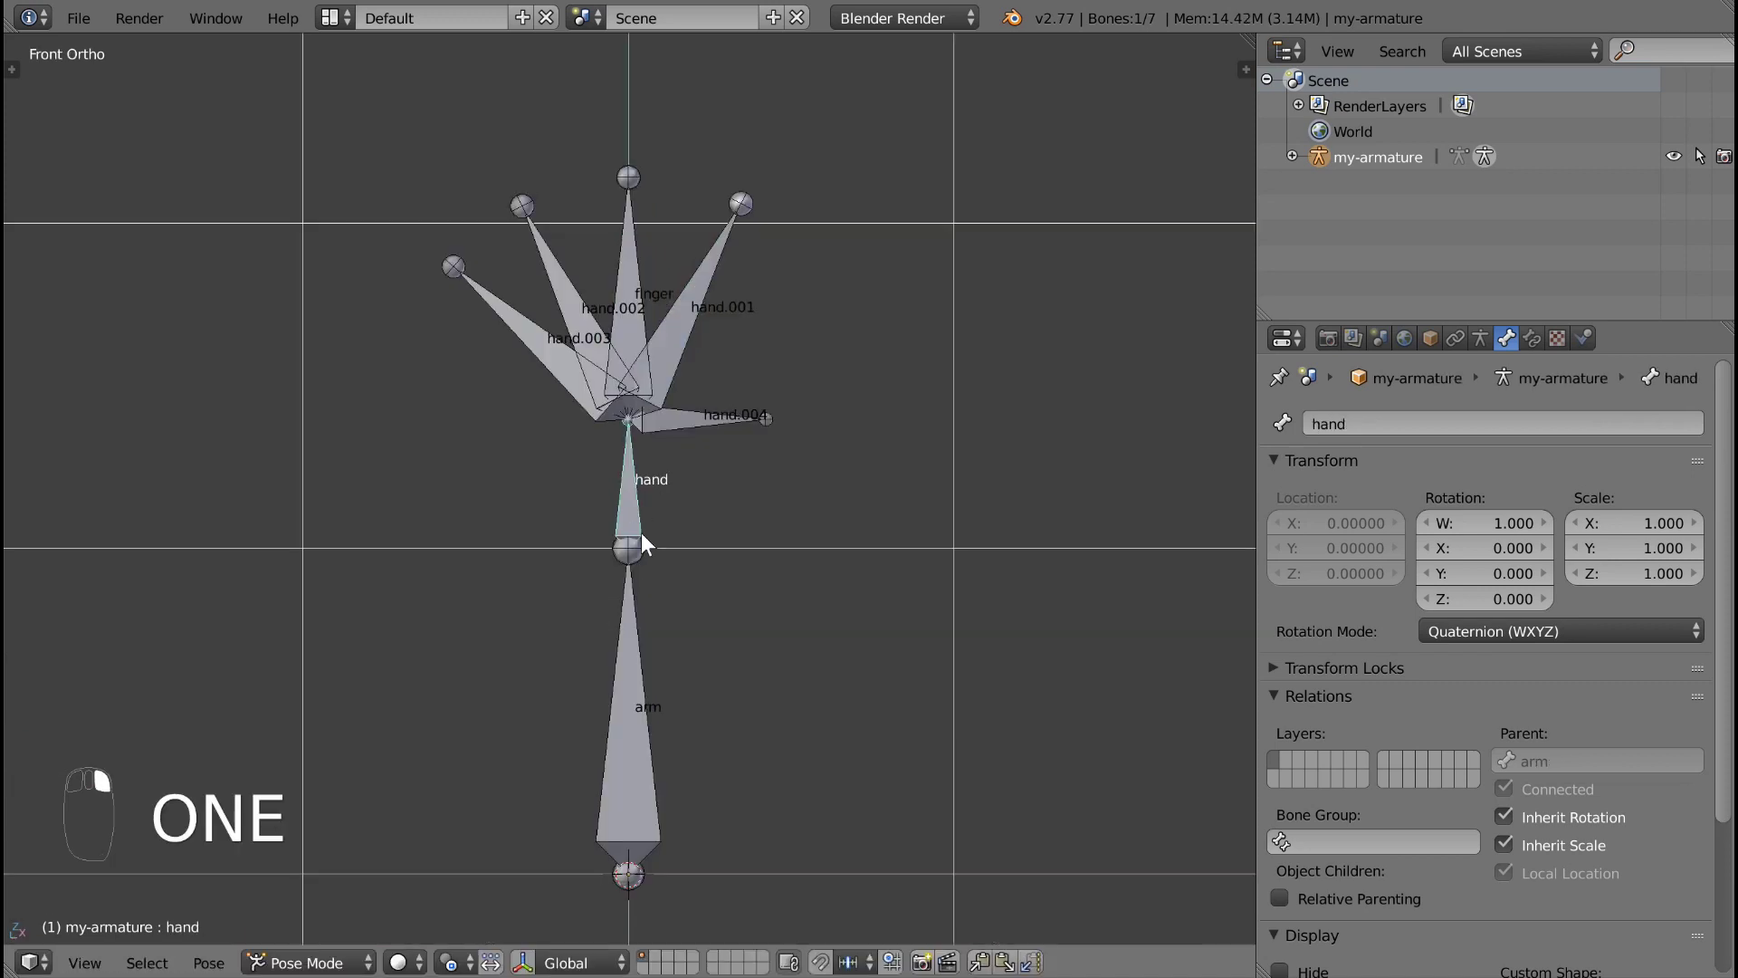
{"action": "right_click", "coordinate": [643, 633]}
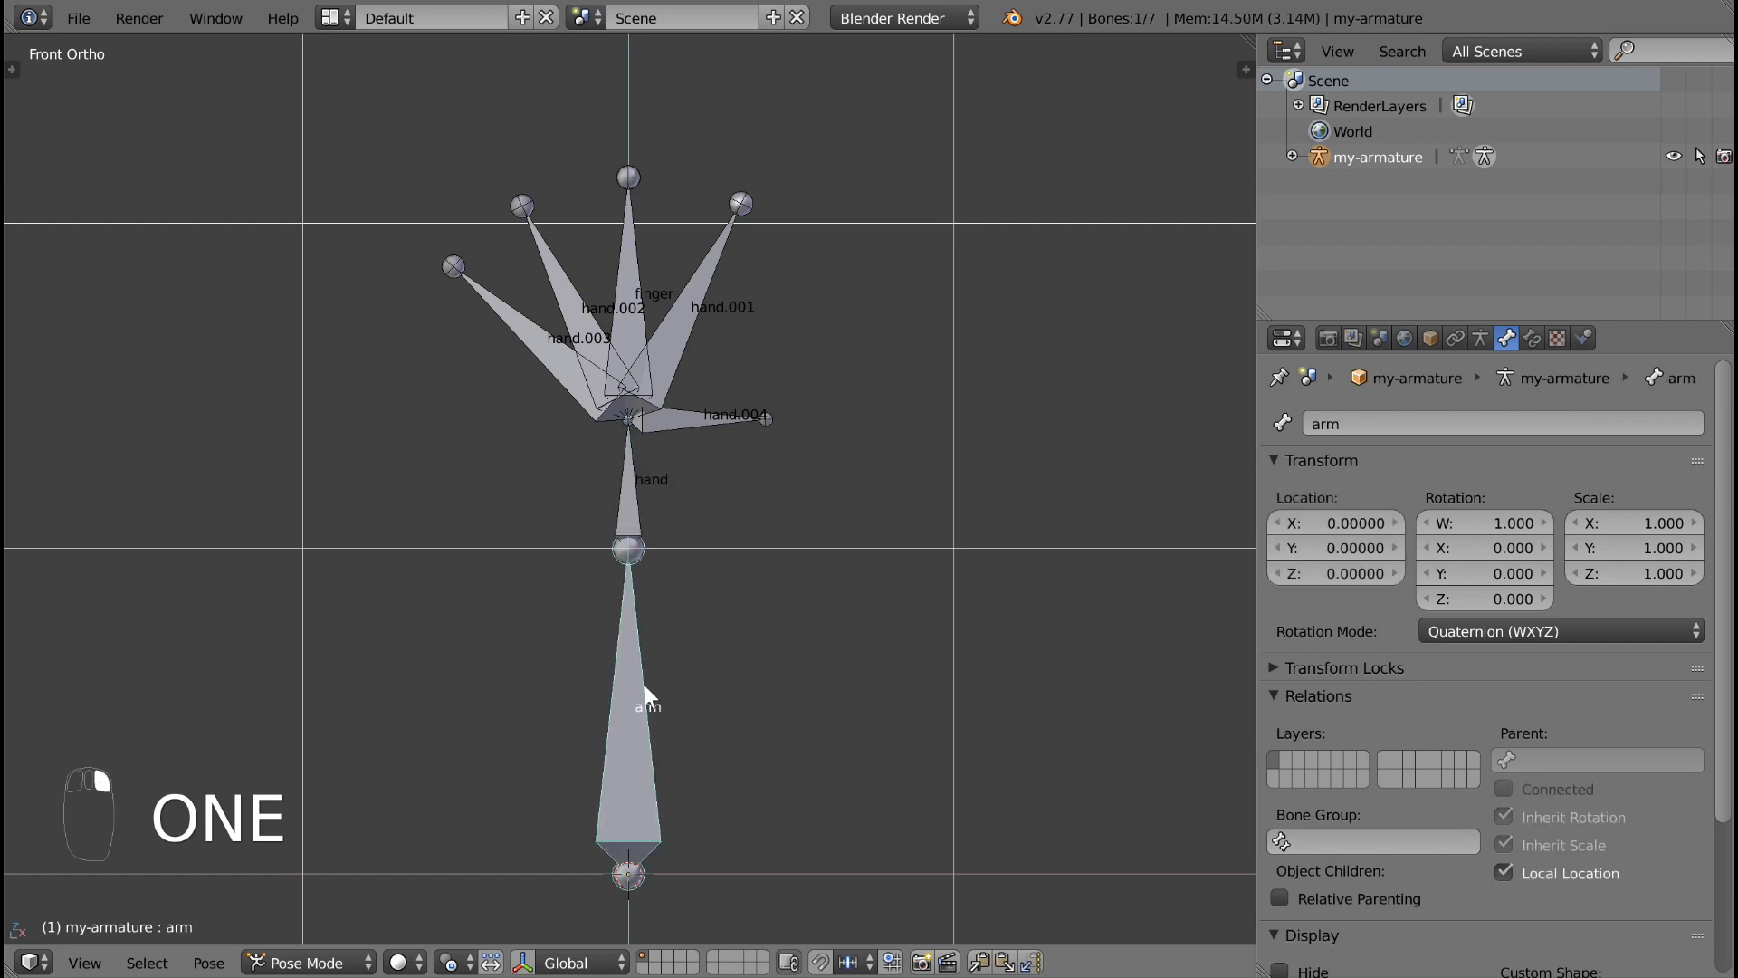
{"action": "key", "text": "g"}
{"action": "right_click", "coordinate": [693, 679]}
{"action": "key", "text": "r"}
{"action": "left_click", "coordinate": [601, 606]}
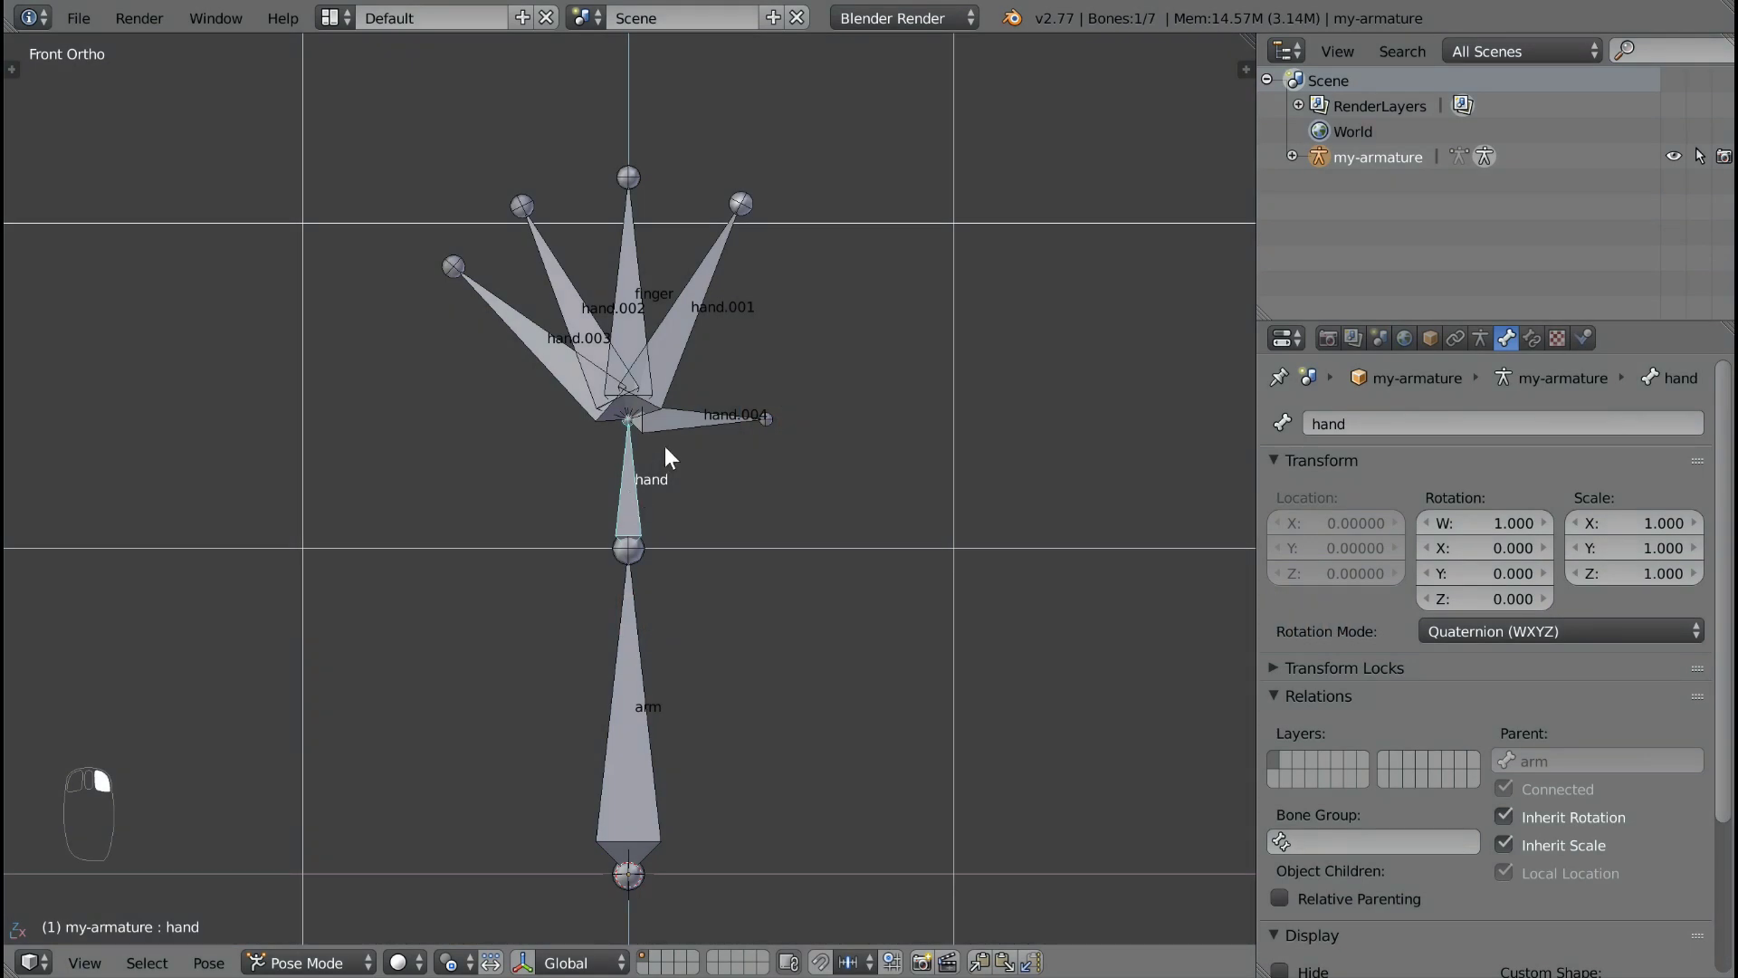
Step: Turn off Inherit Rotation for the hand bone
{"action": "right_click", "coordinate": [640, 656]}
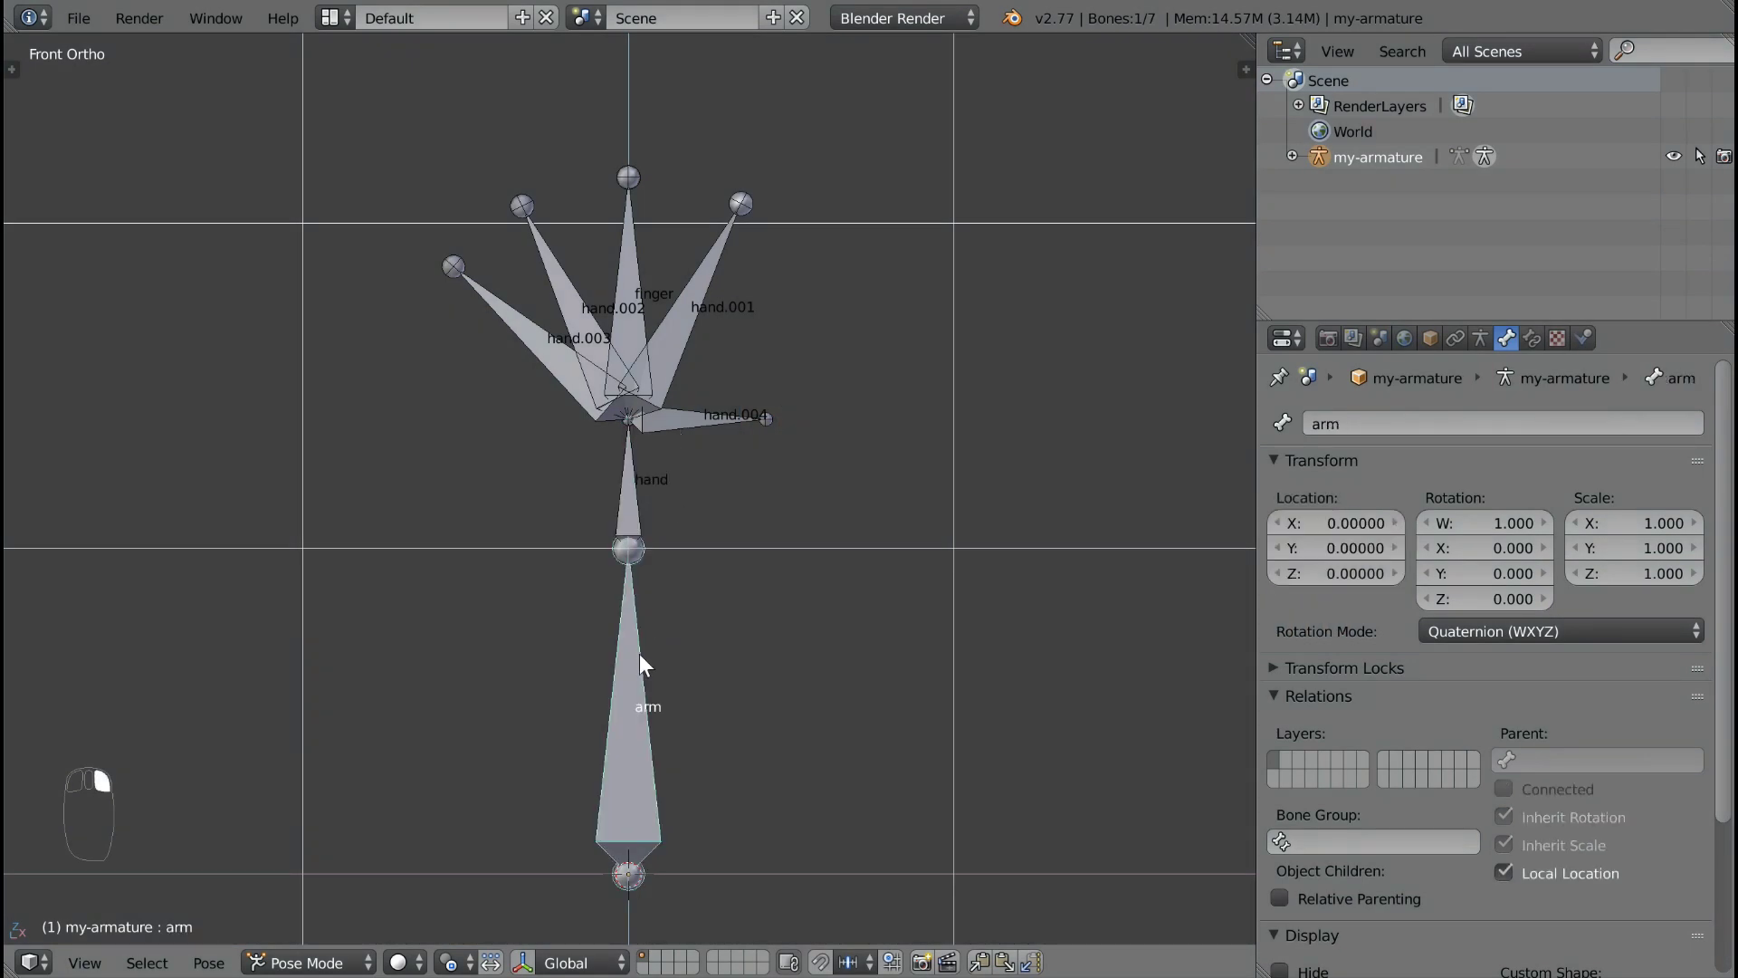
{"action": "right_click", "coordinate": [635, 499]}
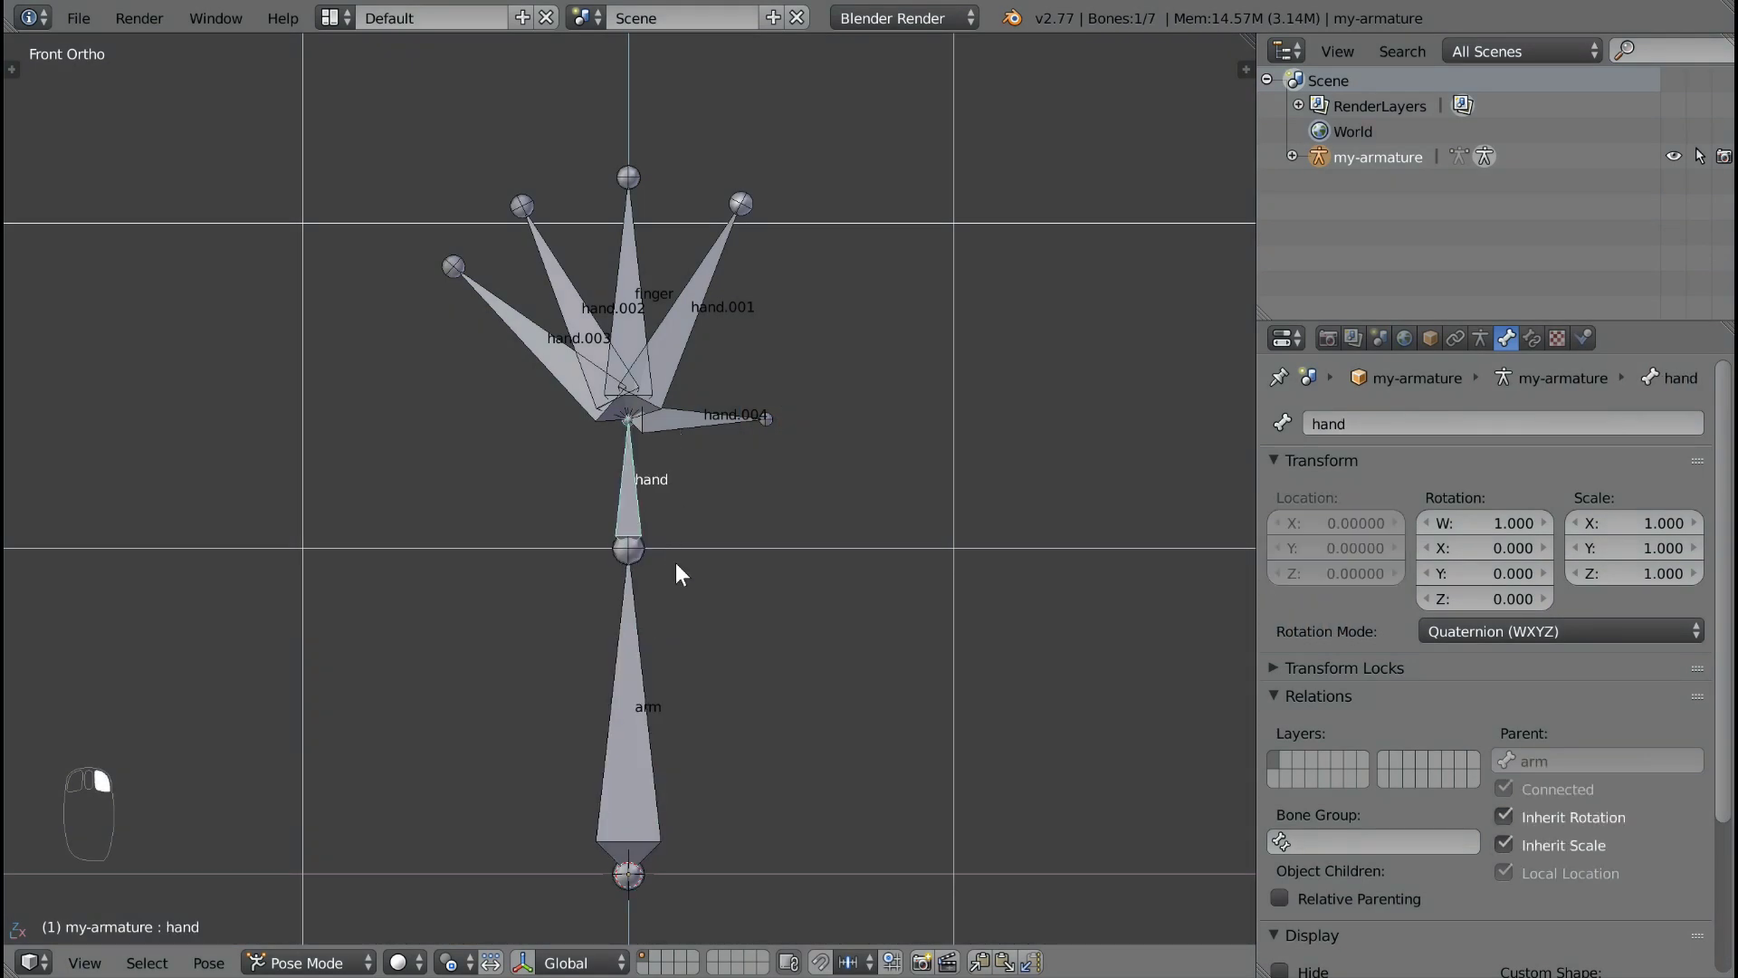
{"action": "scroll", "coordinate": [675, 562], "scroll_direction": "down", "scroll_amount": 1}
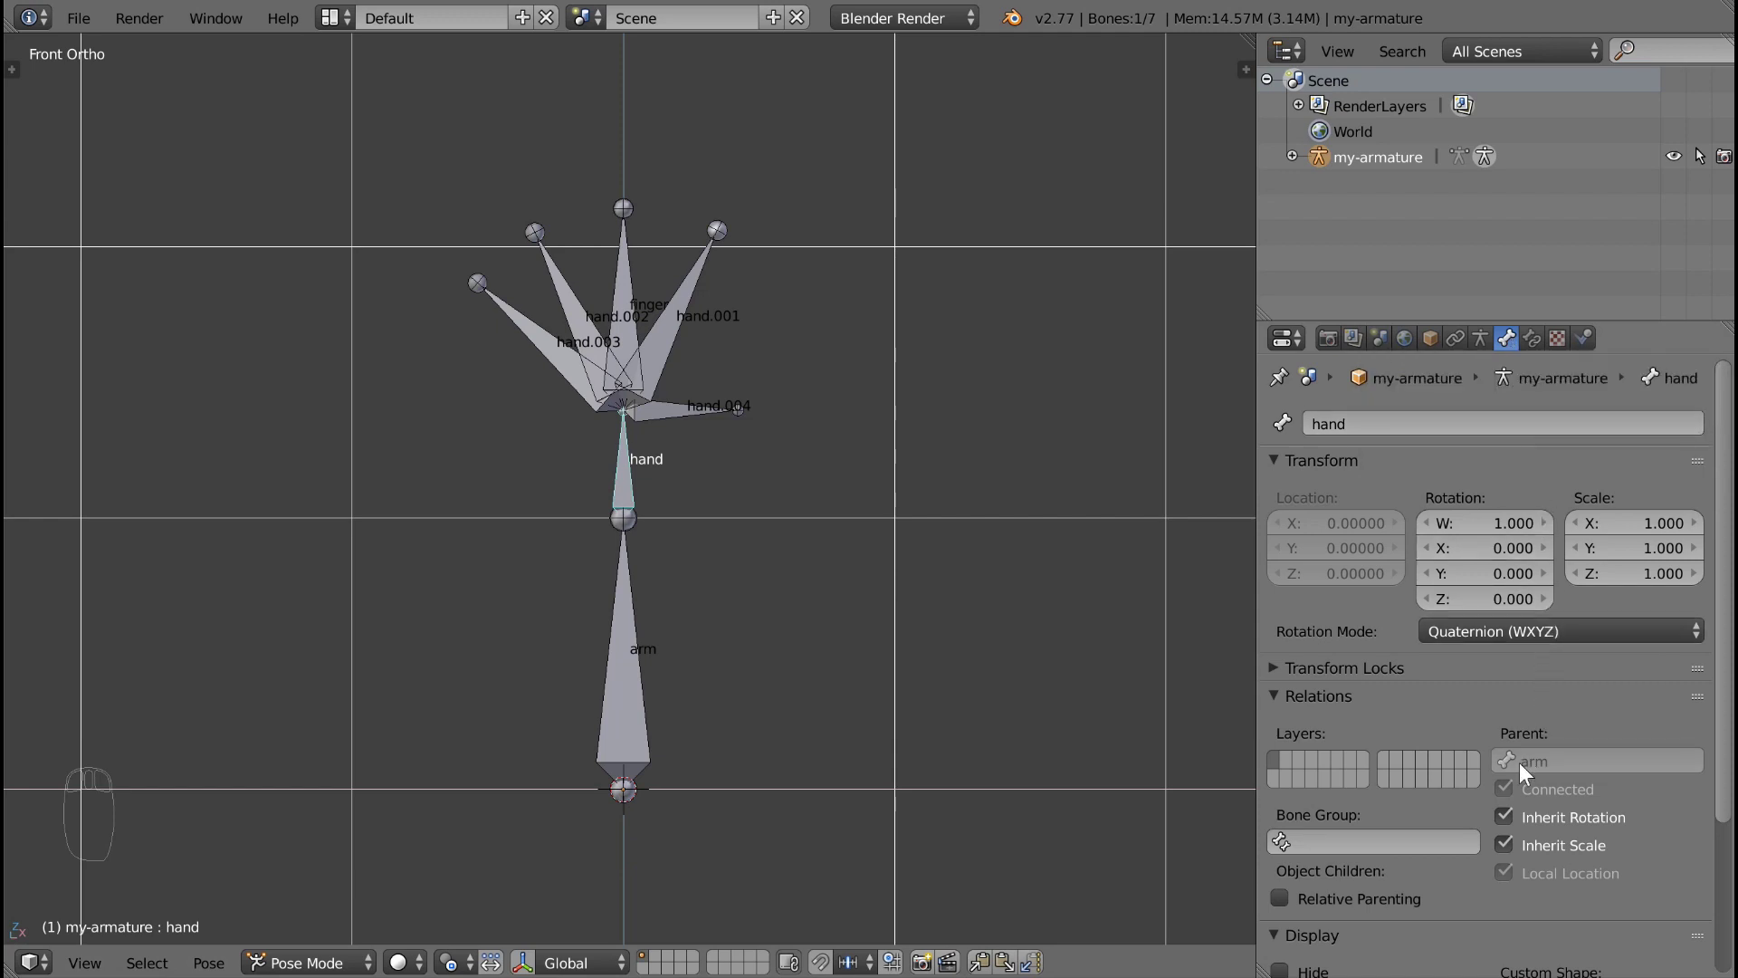
{"action": "left_click", "coordinate": [1343, 693]}
{"action": "left_click", "coordinate": [1343, 694]}
{"action": "left_click", "coordinate": [1505, 817]}
Step: Try rotating the arm bone to test the hand without inherited rotation
{"action": "right_click", "coordinate": [620, 594]}
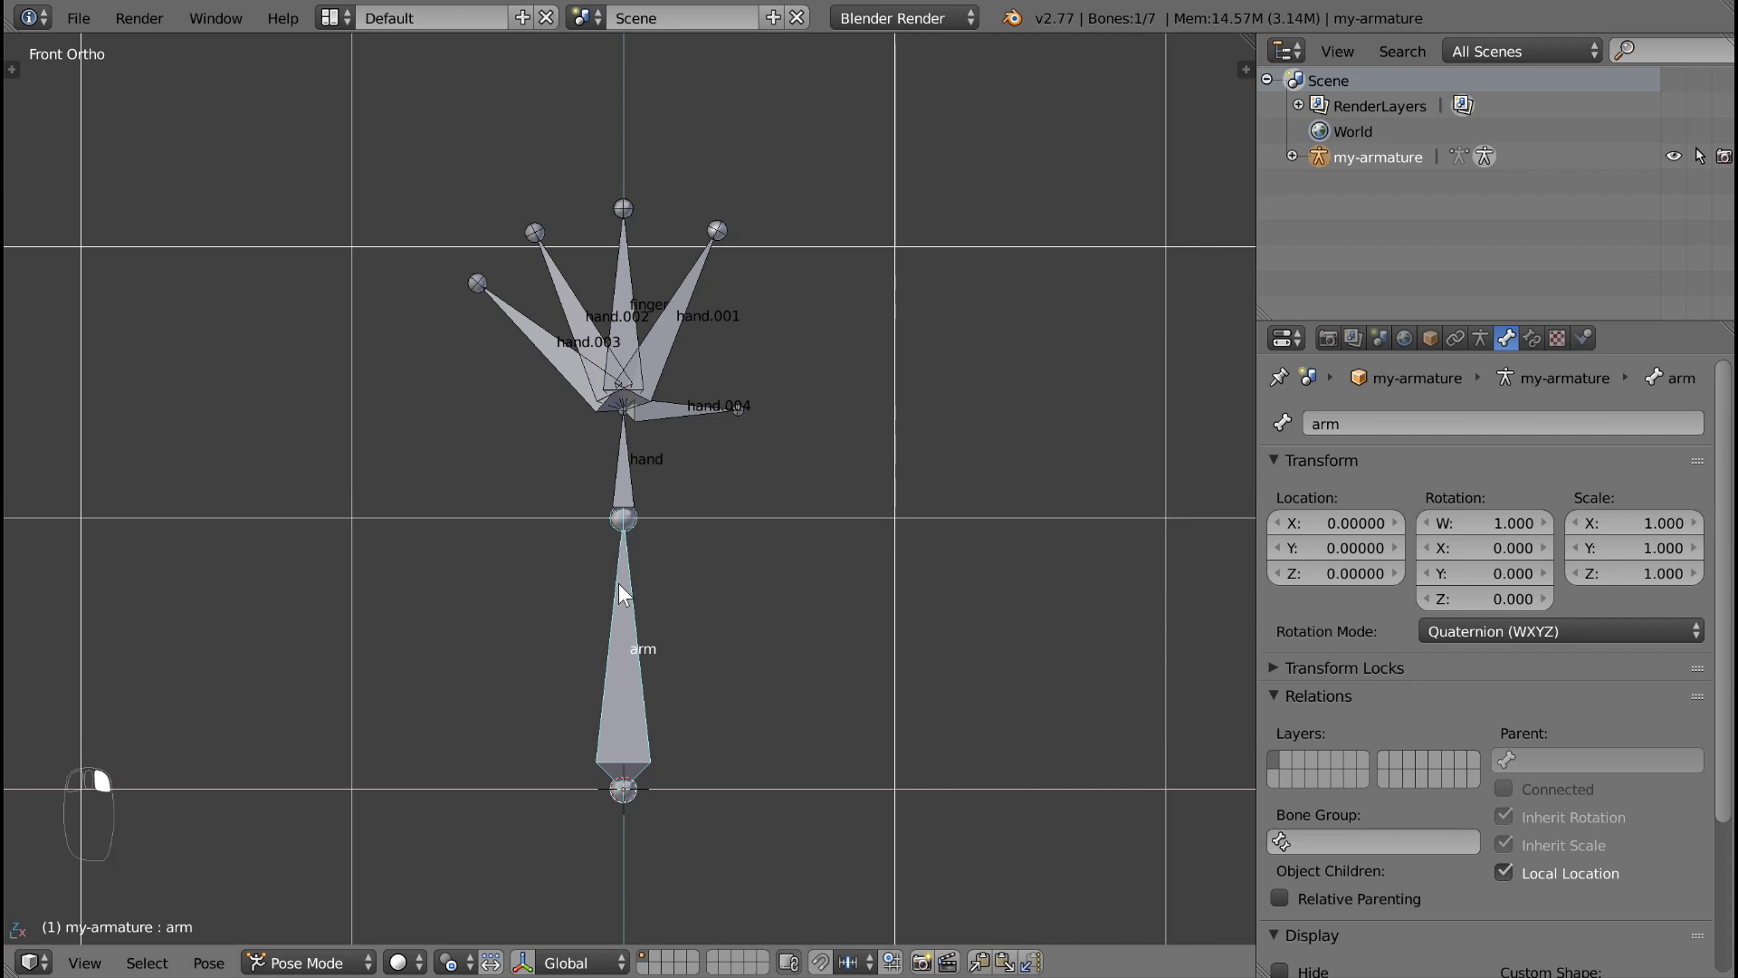
{"action": "key", "text": "r"}
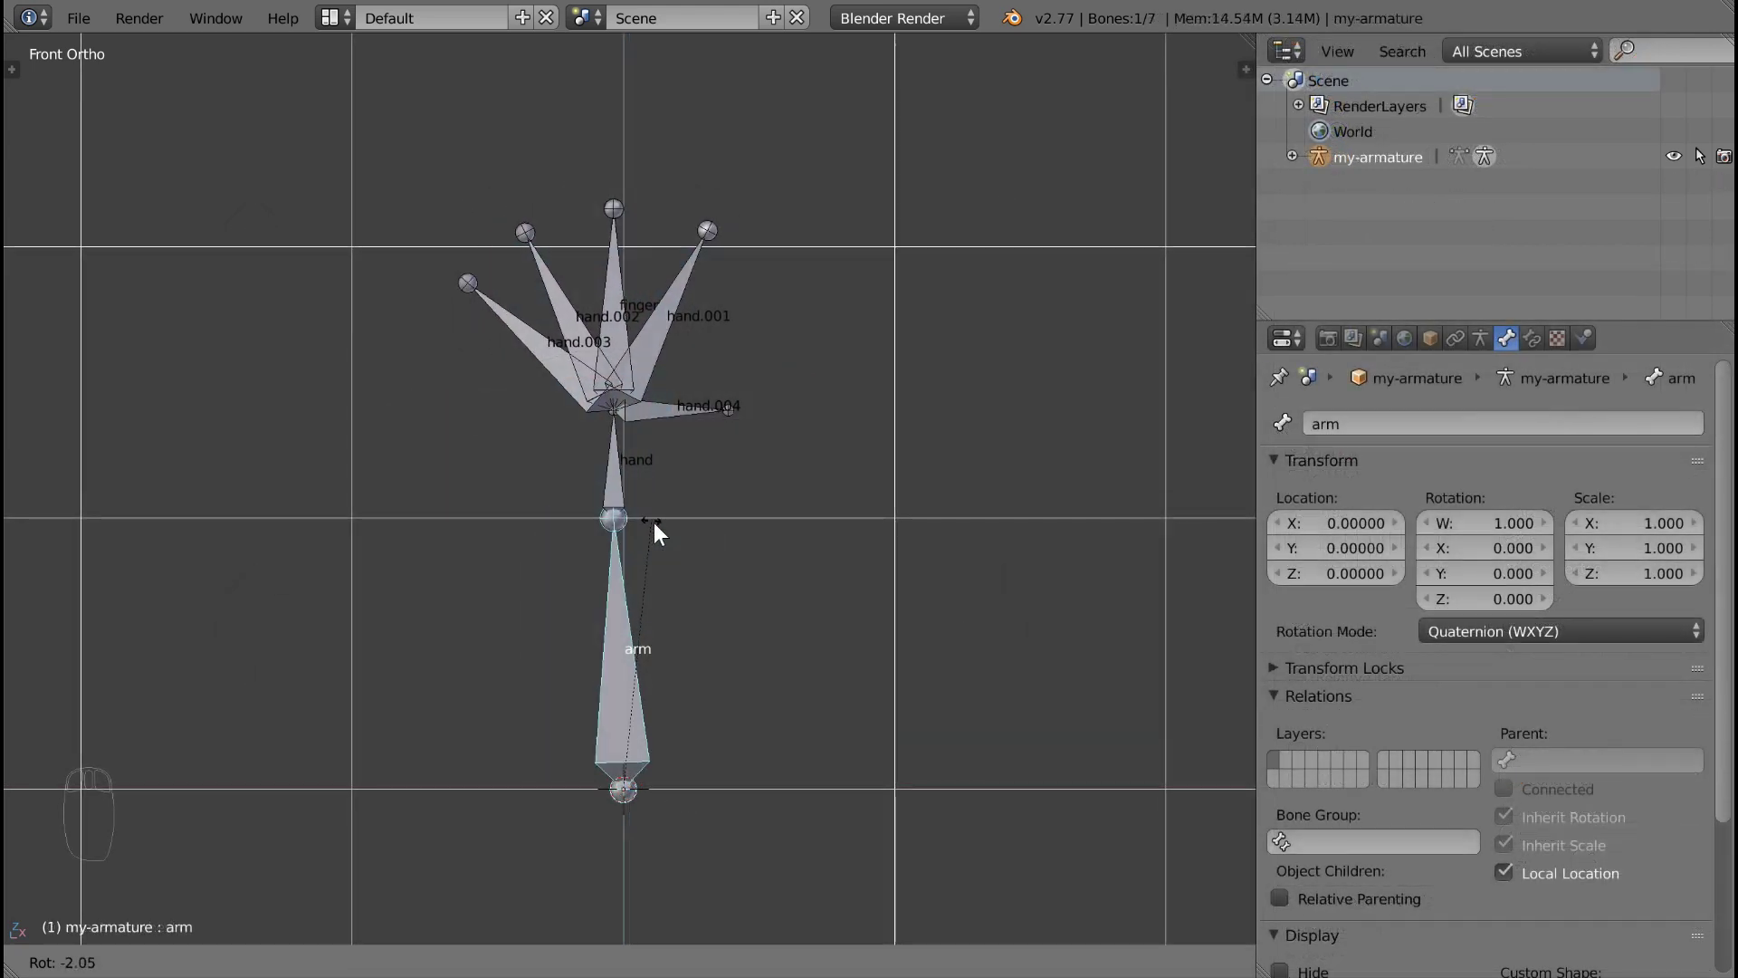
{"action": "left_click", "coordinate": [660, 525]}
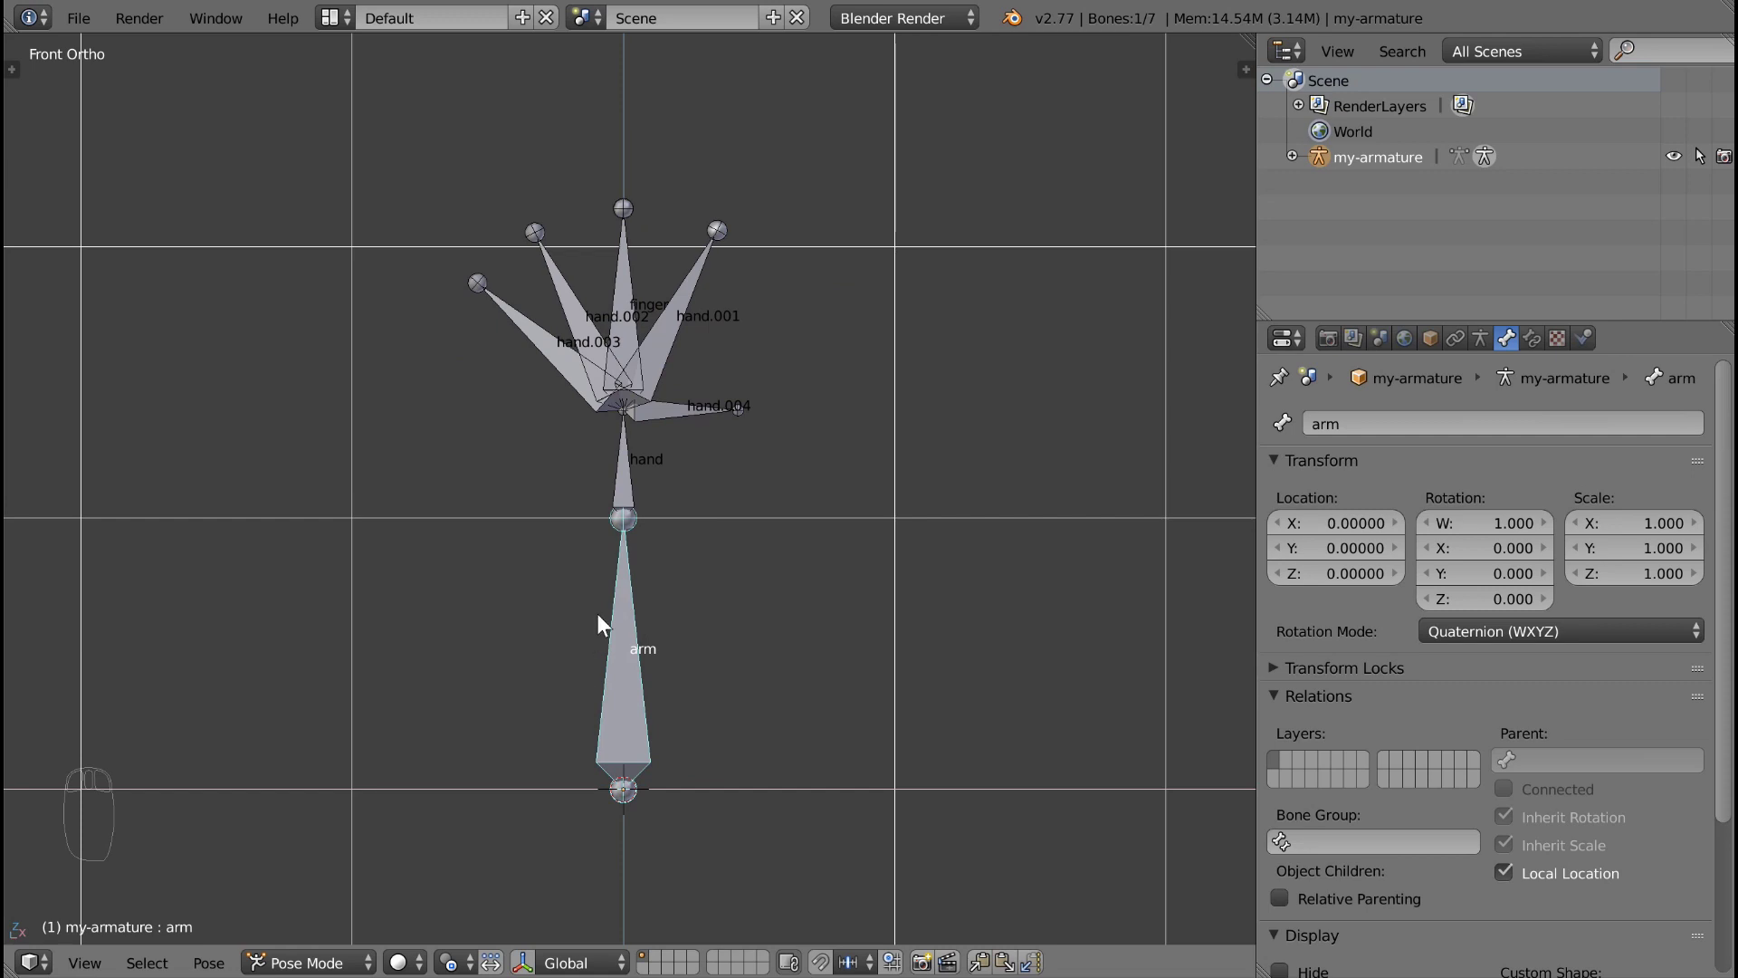
Step: Turn off Inherit Scale for the hand bone and try scaling the arm bone
{"action": "scroll", "coordinate": [598, 614], "scroll_direction": "up", "scroll_amount": 1}
{"action": "left_click_drag", "start_coordinate": [603, 604], "coordinate": [574, 569], "text": "alt+shift"}
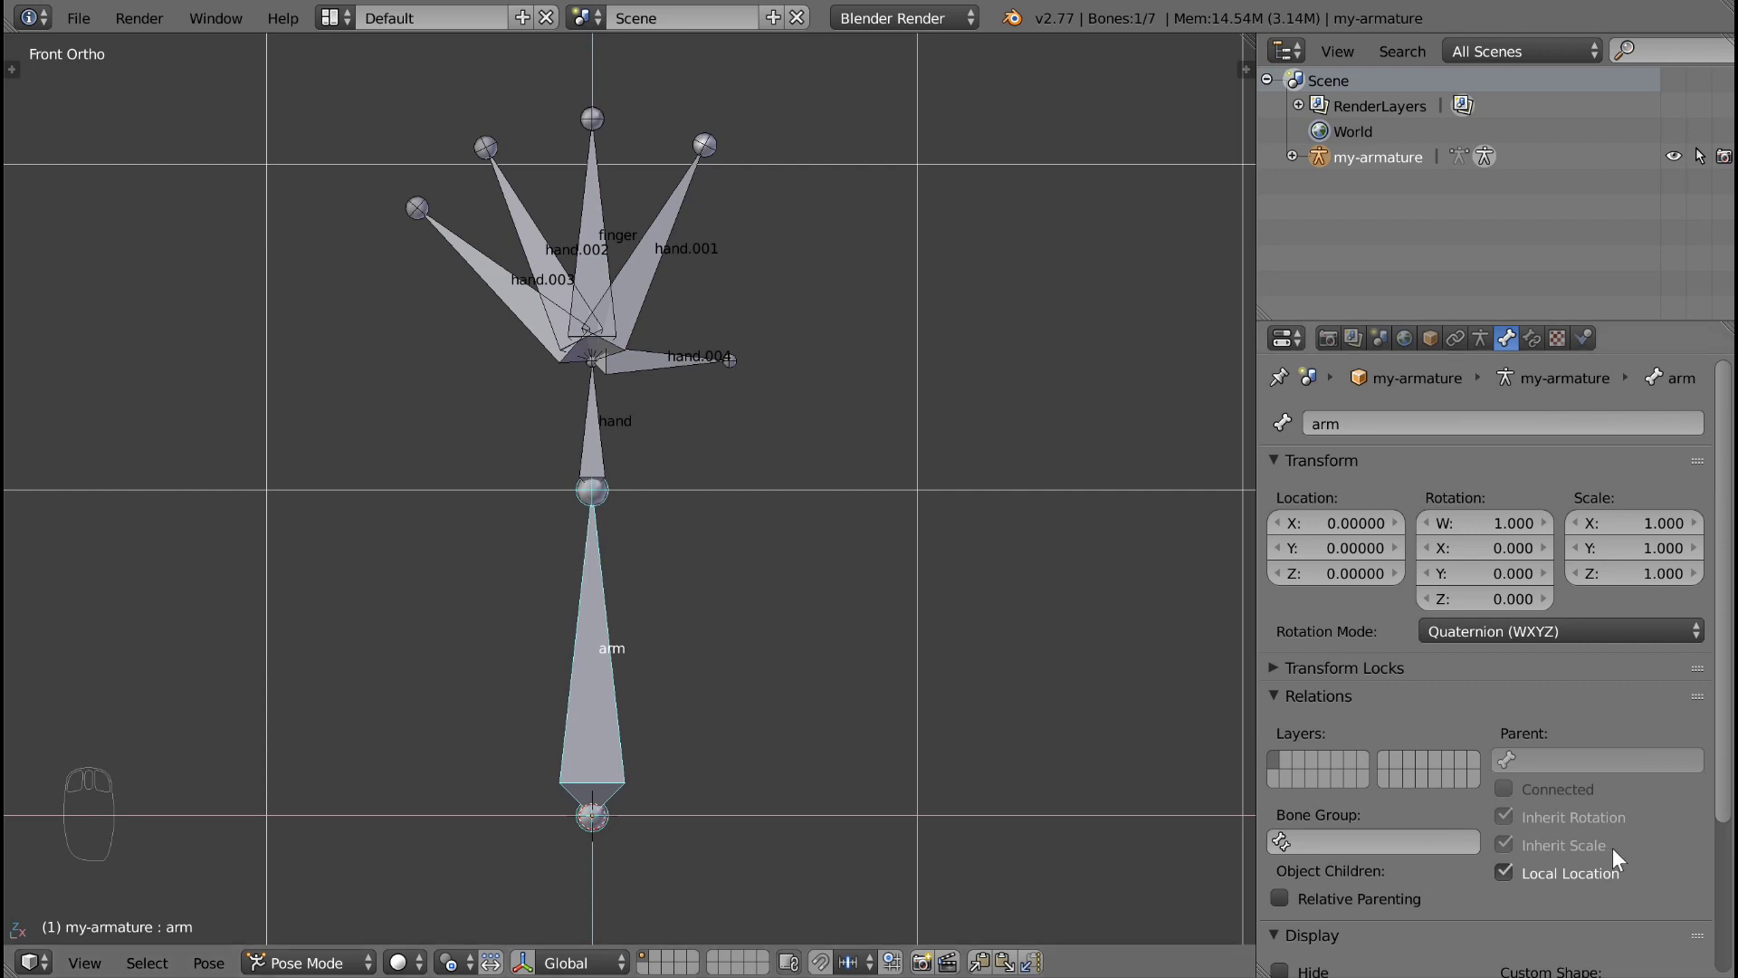
{"action": "left_click", "coordinate": [598, 436]}
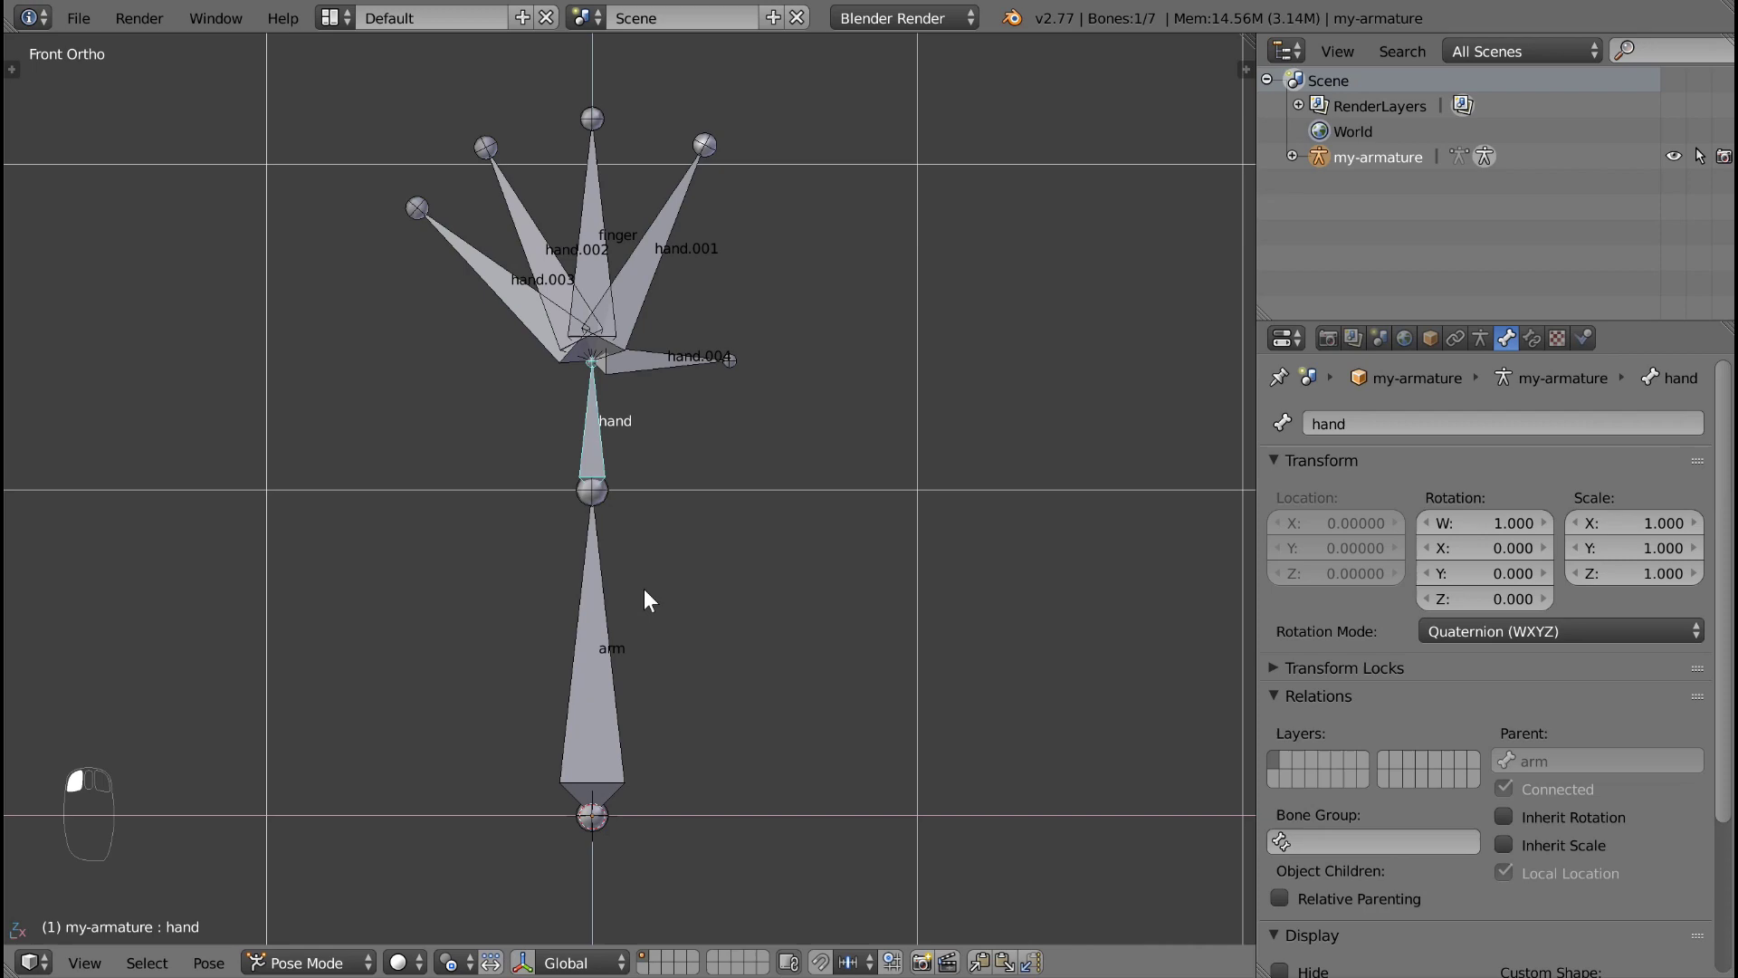
{"action": "right_click", "coordinate": [601, 600]}
{"action": "key", "text": "s"}
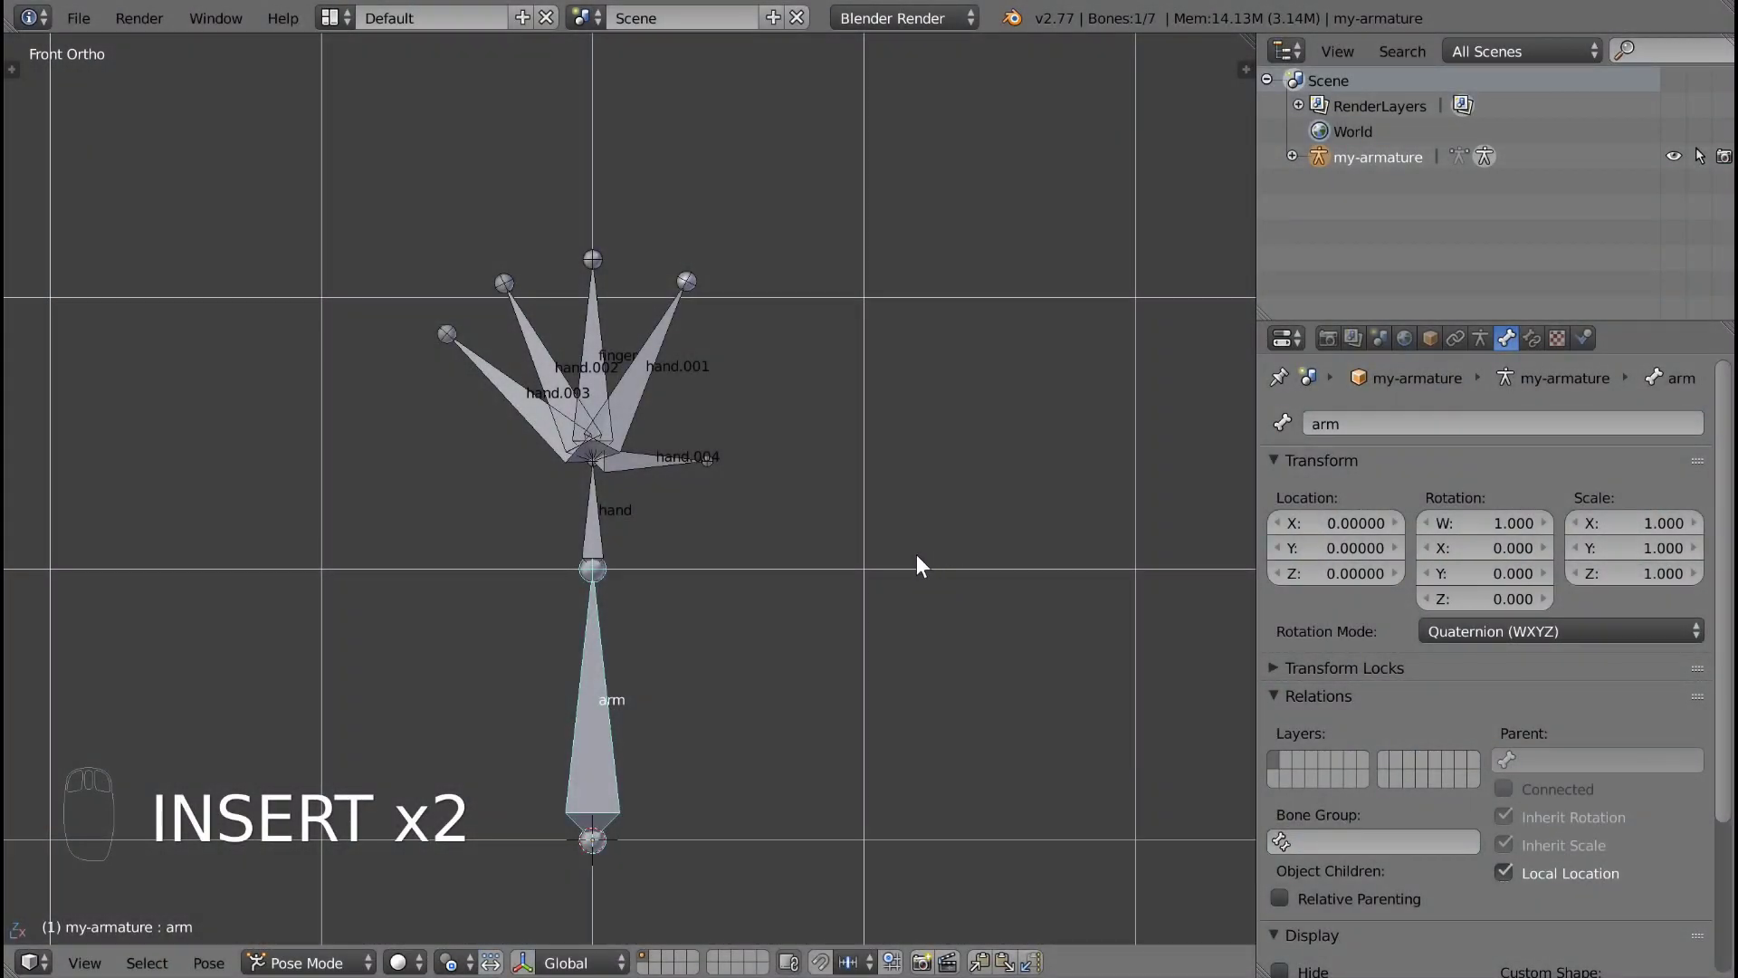
Step: Switch to Edit Mode and delete all bones of the armature
{"action": "key", "text": "Tab"}
{"action": "key", "text": "a"}
{"action": "key", "text": "a"}
{"action": "key", "text": "a"}
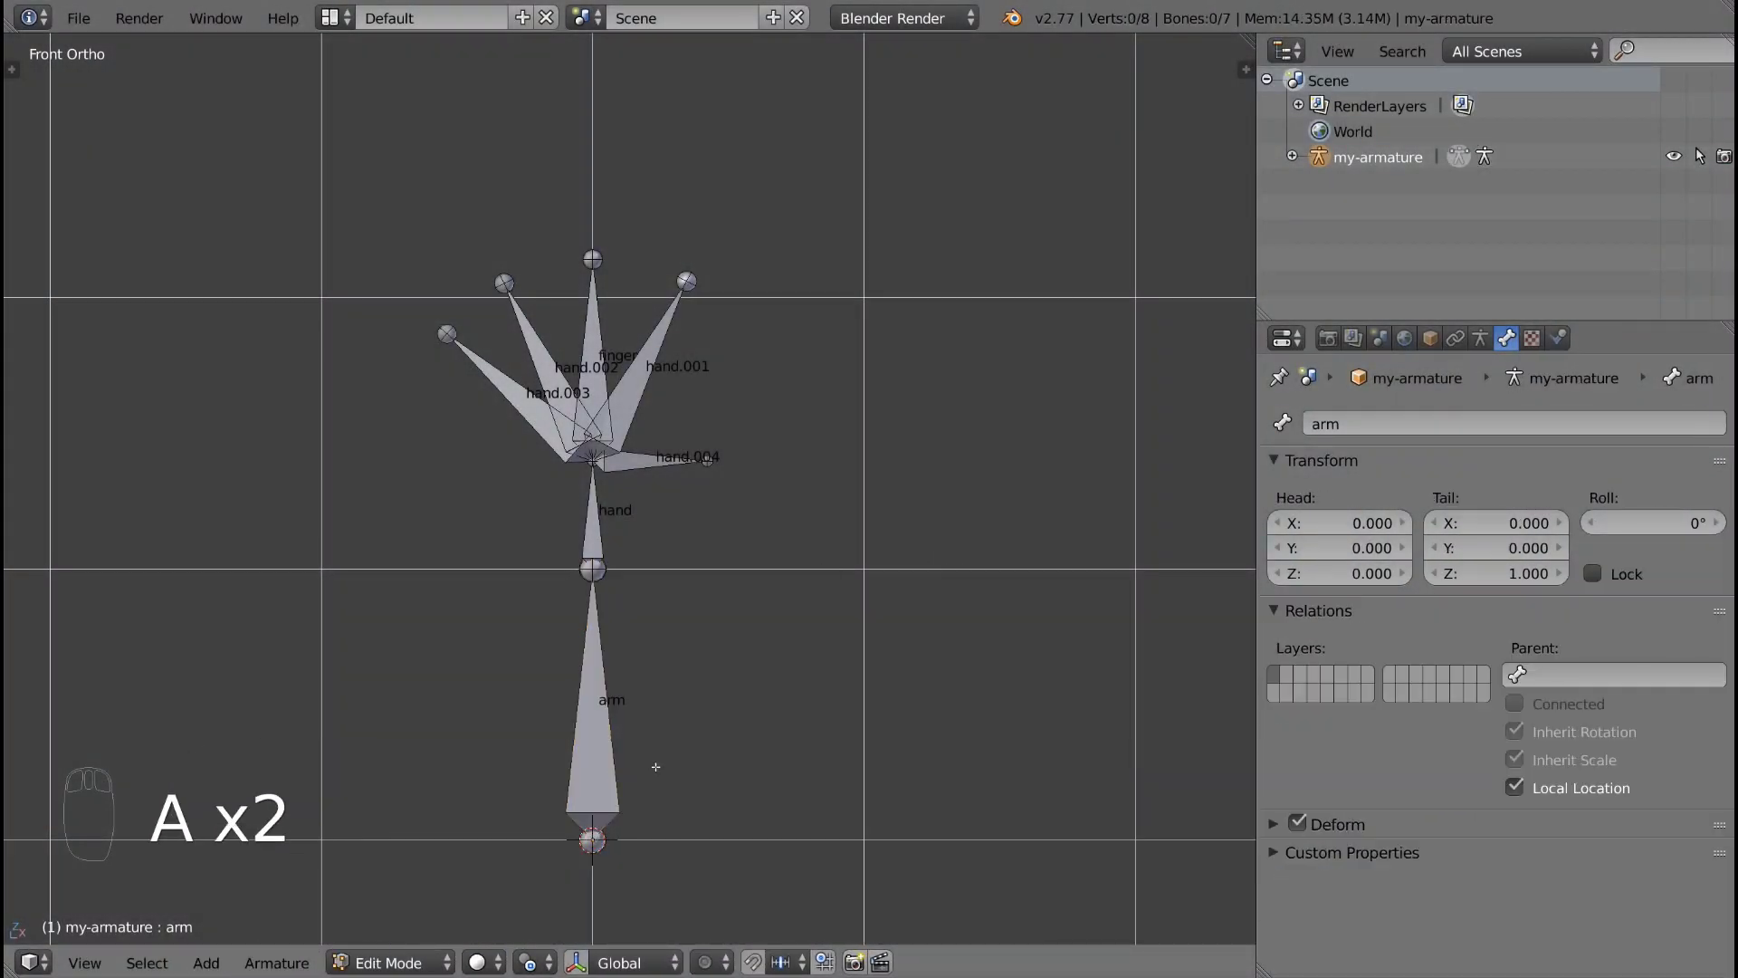
{"action": "key", "text": "Delete"}
{"action": "left_click", "coordinate": [657, 767]}
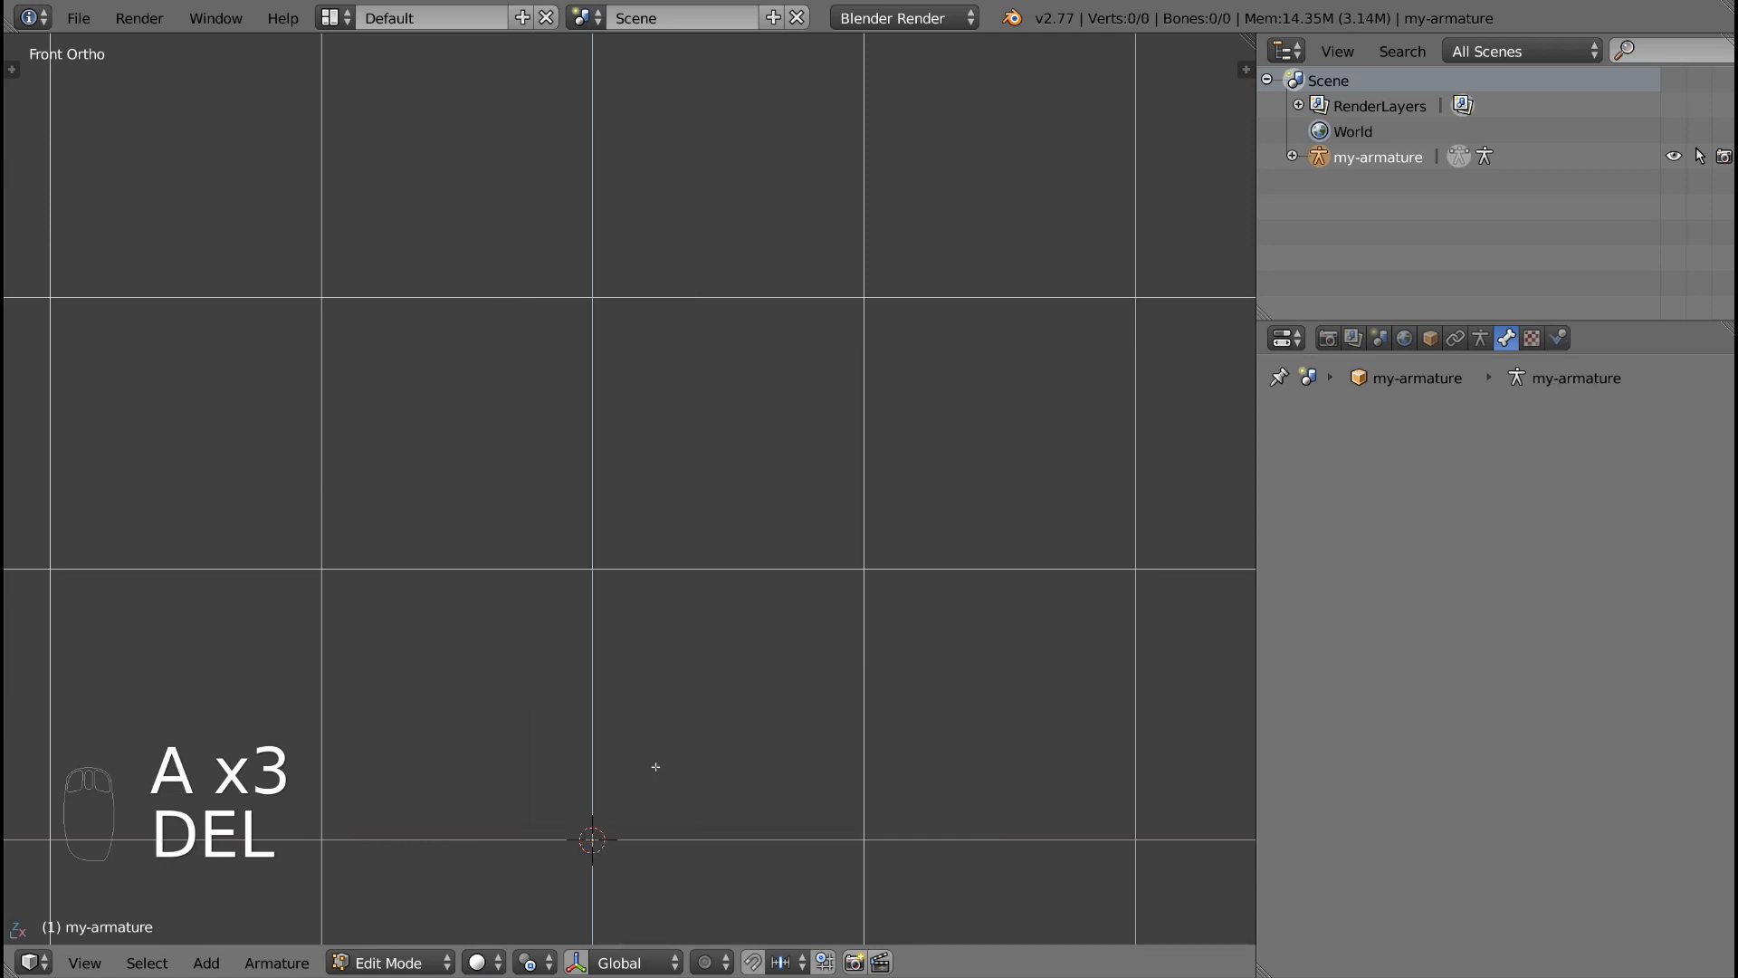
Step: Add a bone at the origin and a second separate bone about one unit away along positive X
{"action": "key", "text": "shift+a"}
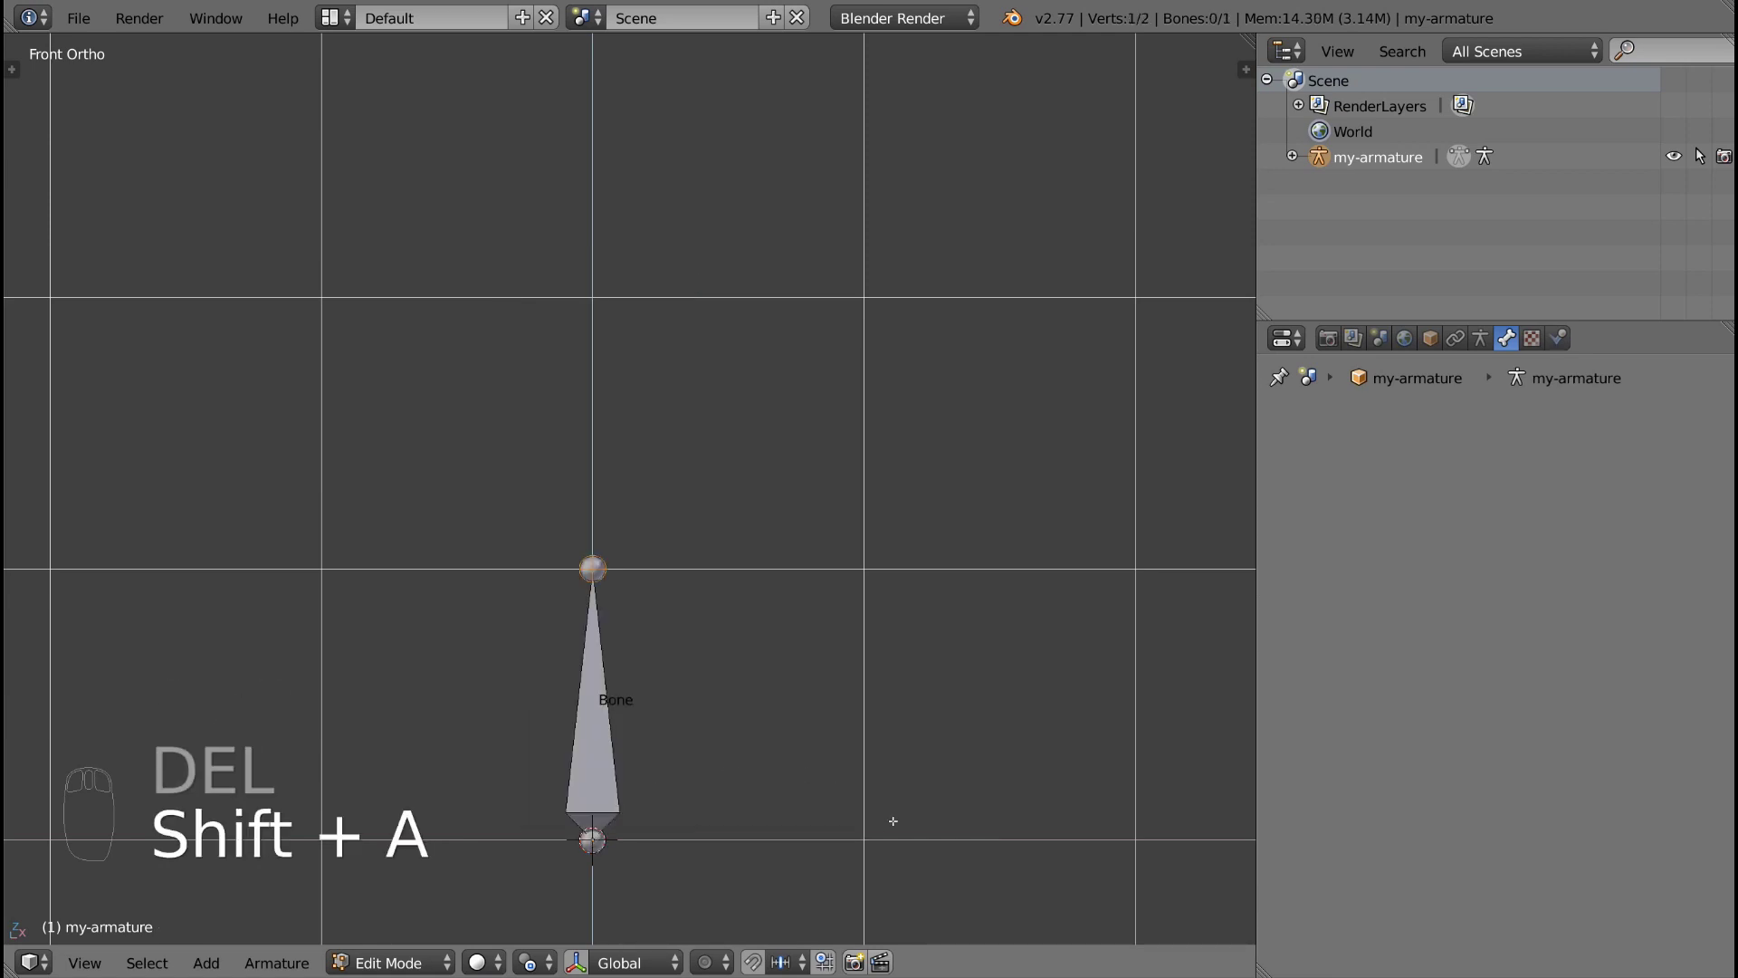
{"action": "left_click", "coordinate": [863, 840]}
{"action": "key", "text": "shift+a"}
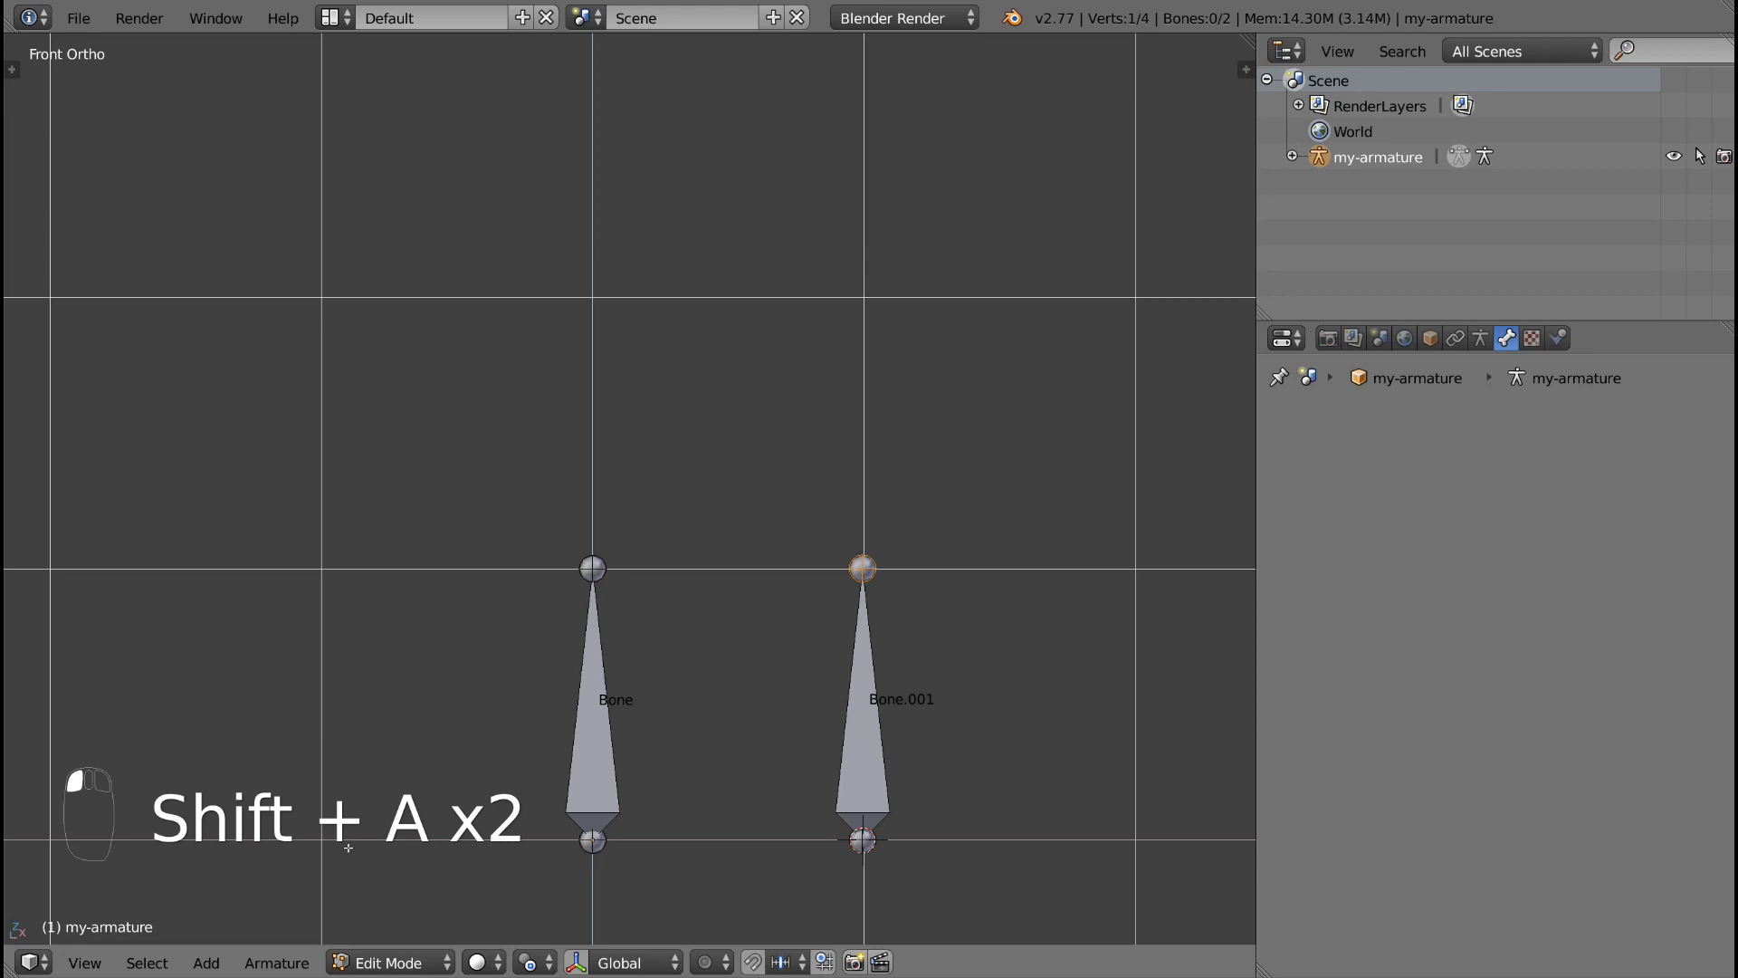
Step: Add a bone about one unit along negative X, plus a bone about 1.7 units up above it and another above the origin bone
{"action": "left_click", "coordinate": [323, 846]}
{"action": "key", "text": "shift+a"}
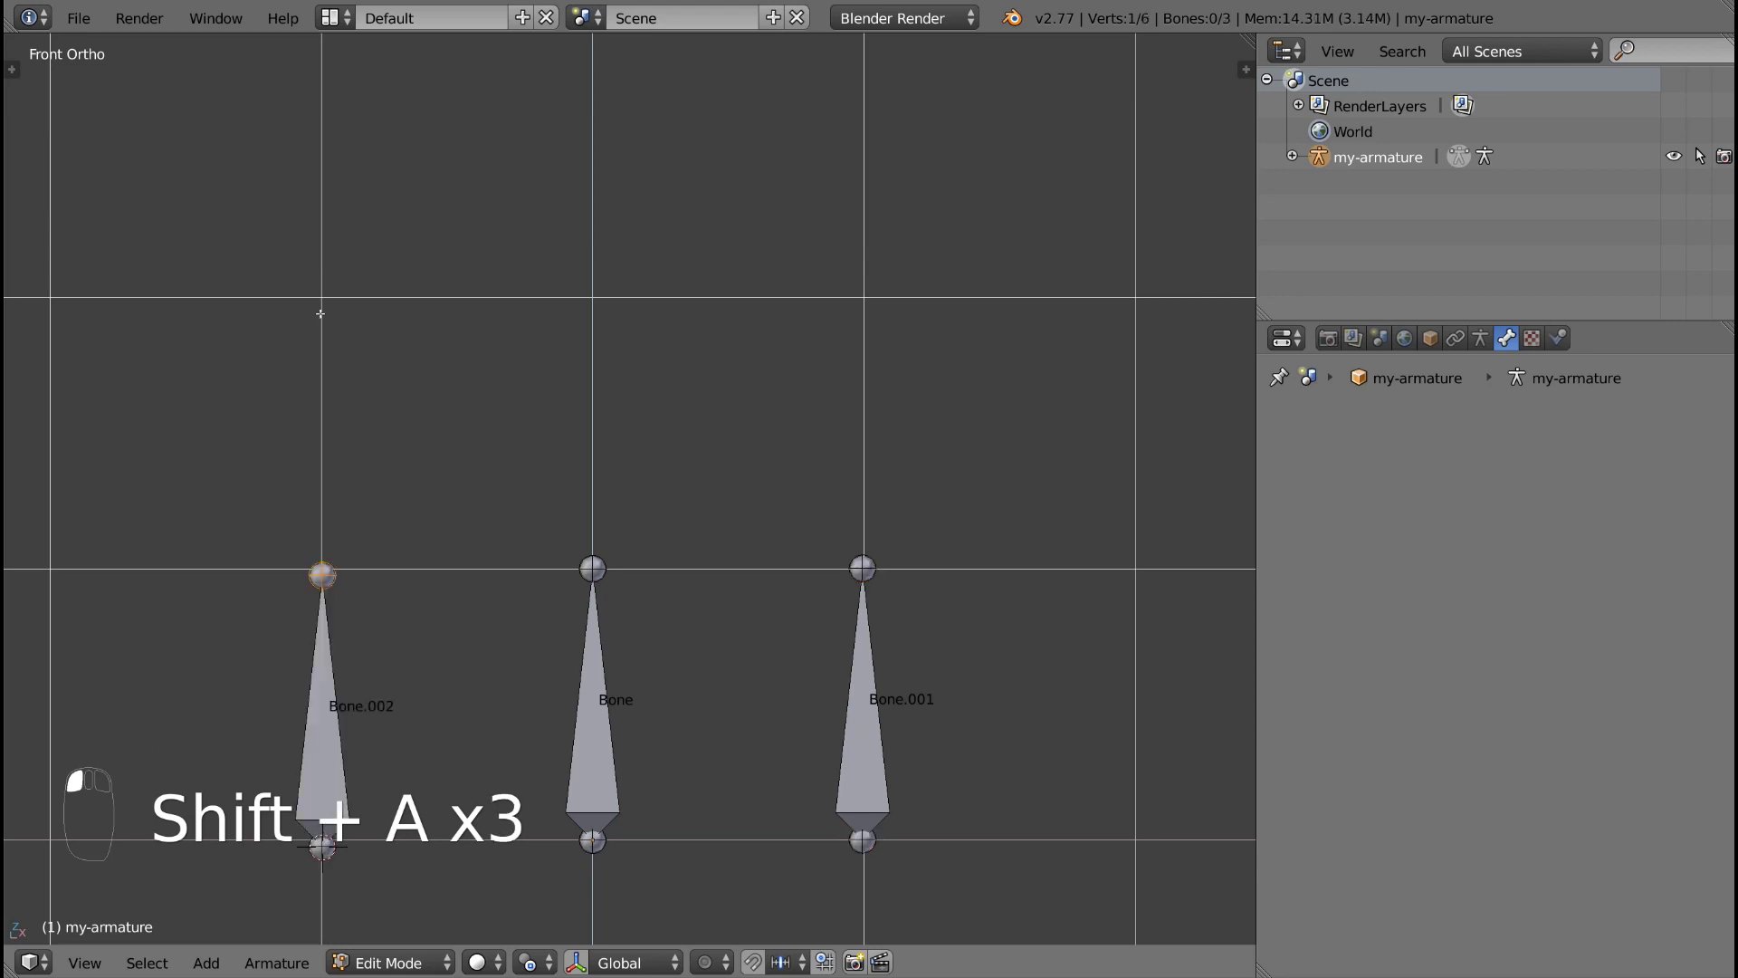
{"action": "left_click", "coordinate": [322, 392]}
{"action": "key", "text": "shift+a"}
{"action": "left_click", "coordinate": [594, 351]}
{"action": "key", "text": "shift+a"}
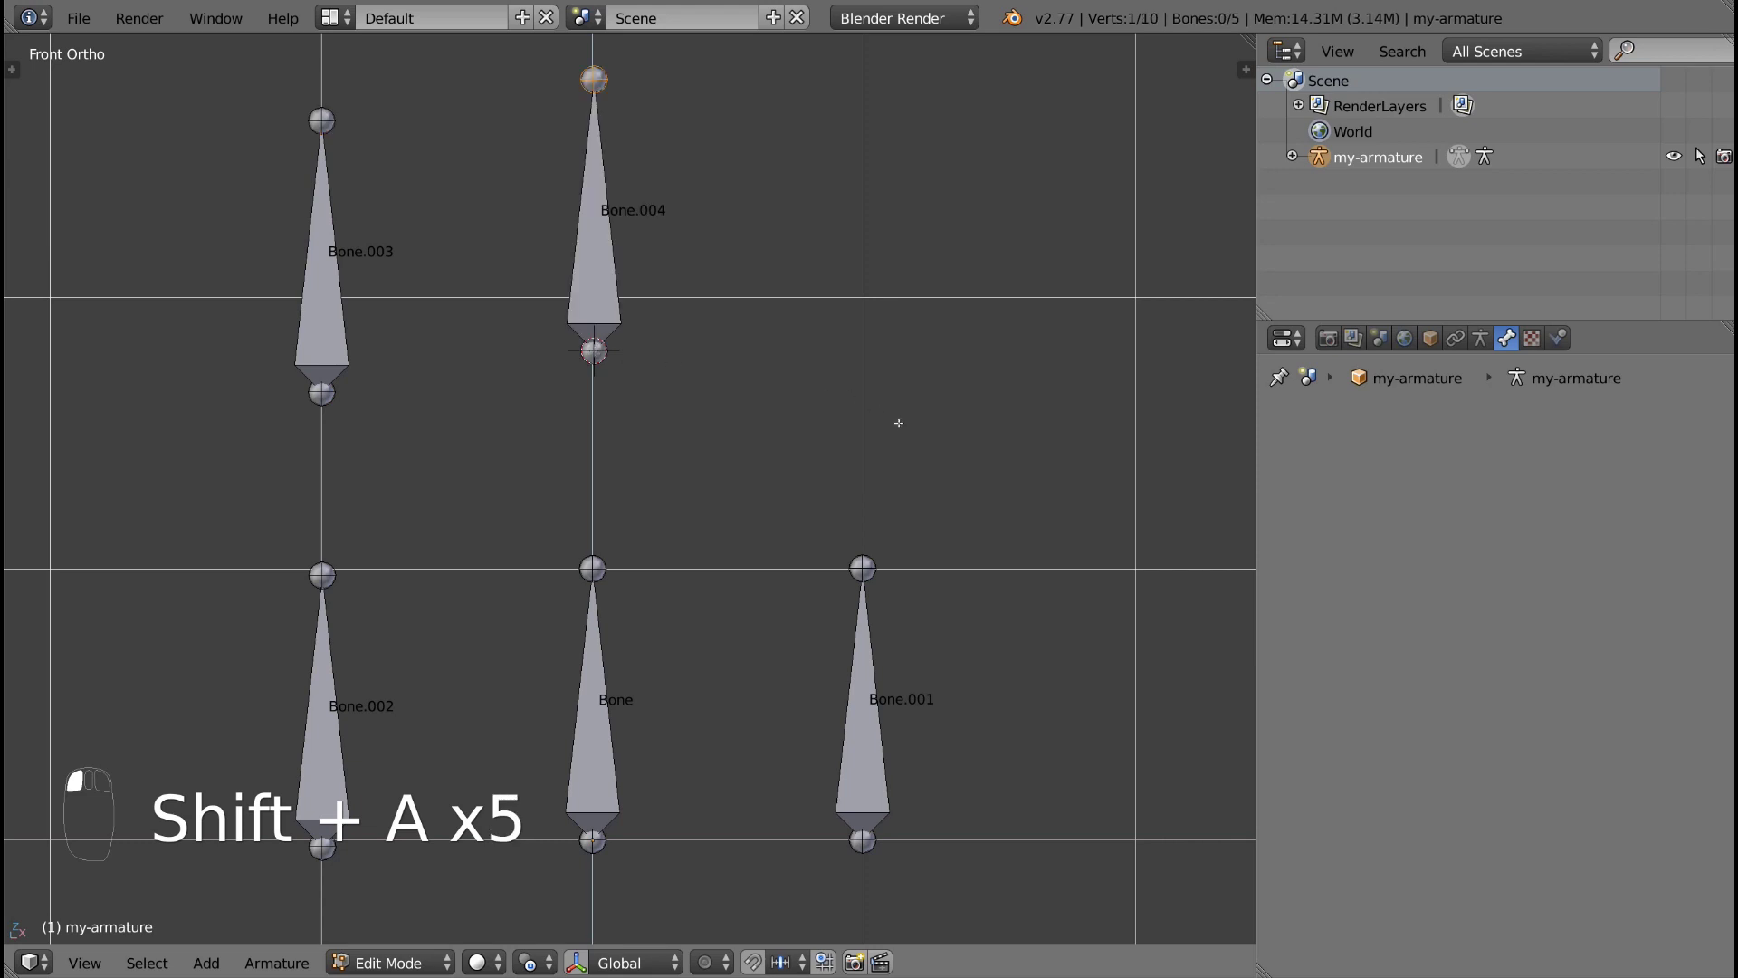
Step: Add three bones side by side above the positive X bone and nudge the upper bones into line at about Z 1.7
{"action": "left_click", "coordinate": [816, 389]}
{"action": "key", "text": "shift+a"}
{"action": "left_click", "coordinate": [870, 396]}
{"action": "key", "text": "shift+a"}
{"action": "left_click", "coordinate": [941, 381]}
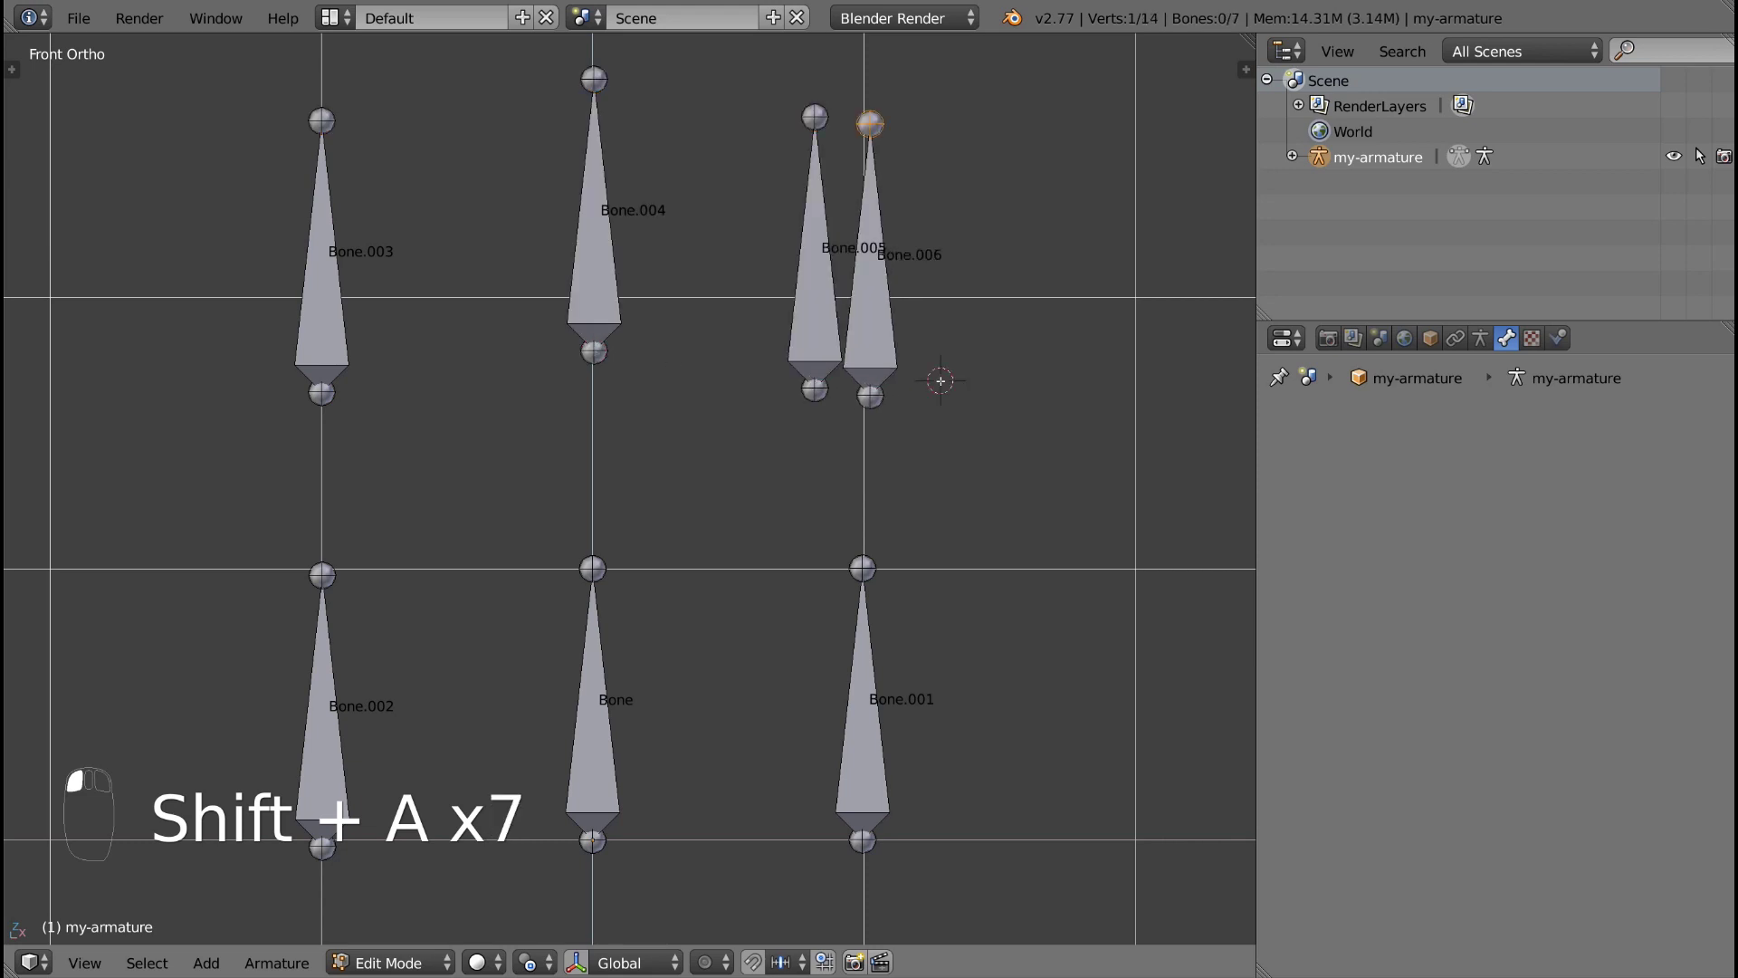
{"action": "key", "text": "shift+a"}
{"action": "mouse_move", "coordinate": [868, 345]}
{"action": "right_mouse_down"}
{"action": "mouse_move", "coordinate": [880, 335]}
{"action": "mouse_move", "coordinate": [805, 339]}
{"action": "mouse_move", "coordinate": [875, 336]}
{"action": "right_mouse_up"}
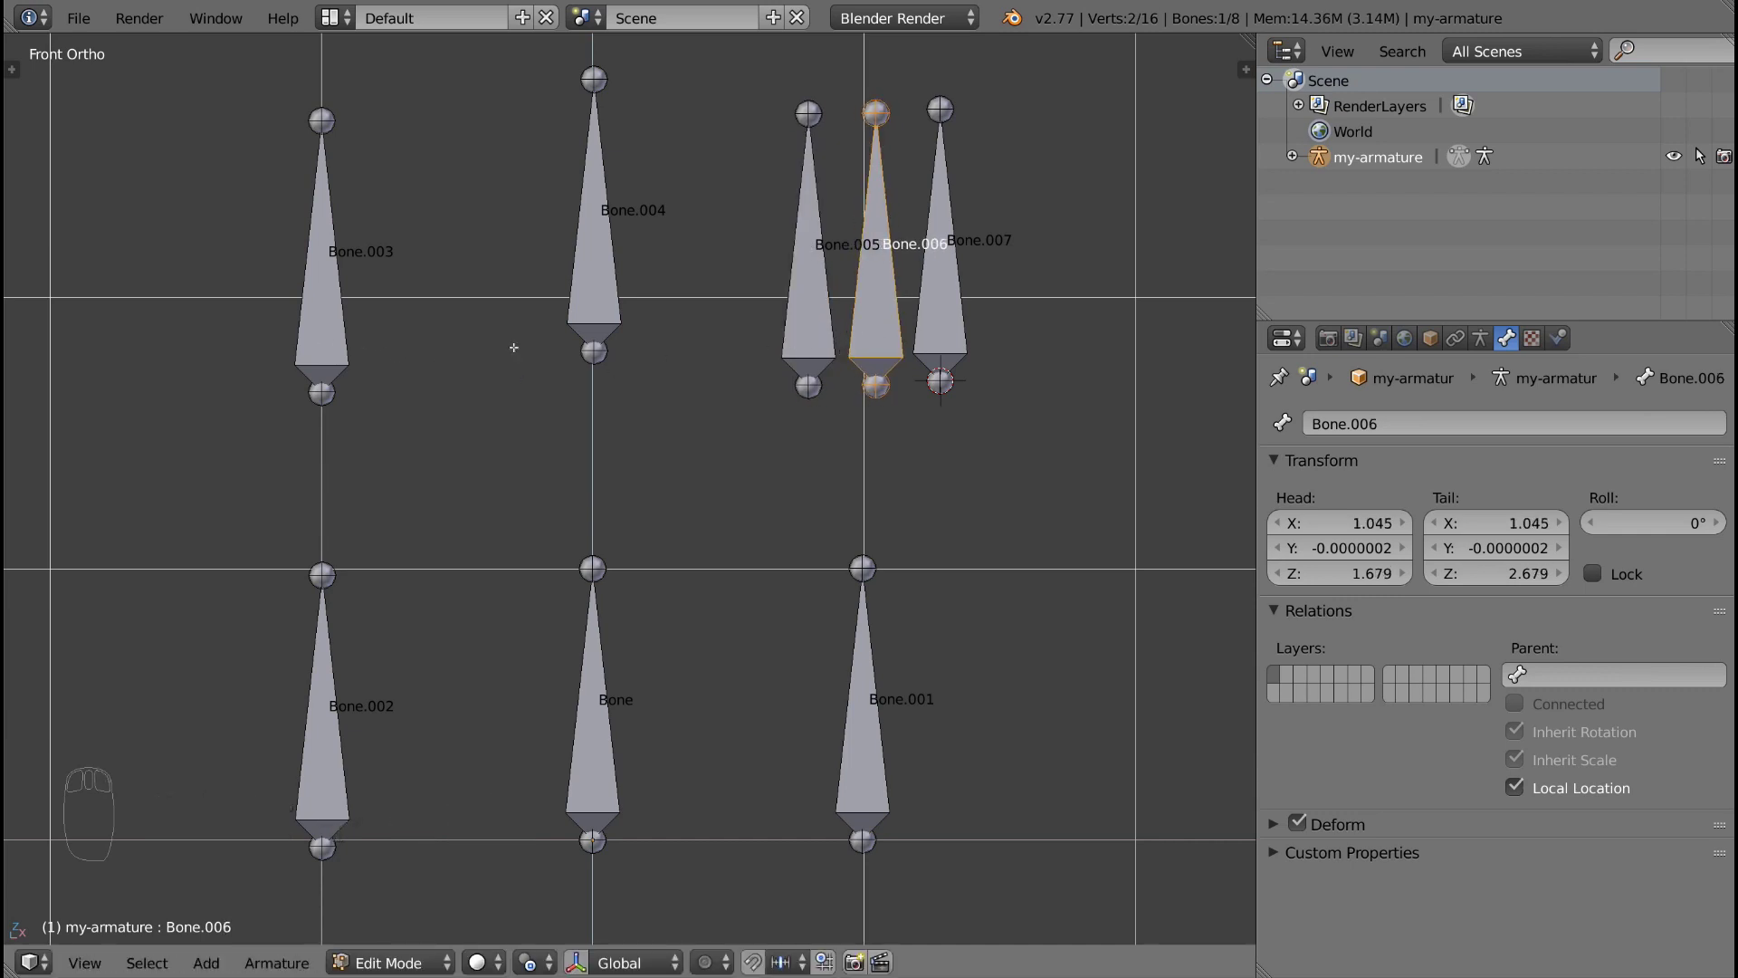
{"action": "right_click_drag", "start_coordinate": [608, 310], "coordinate": [605, 339]}
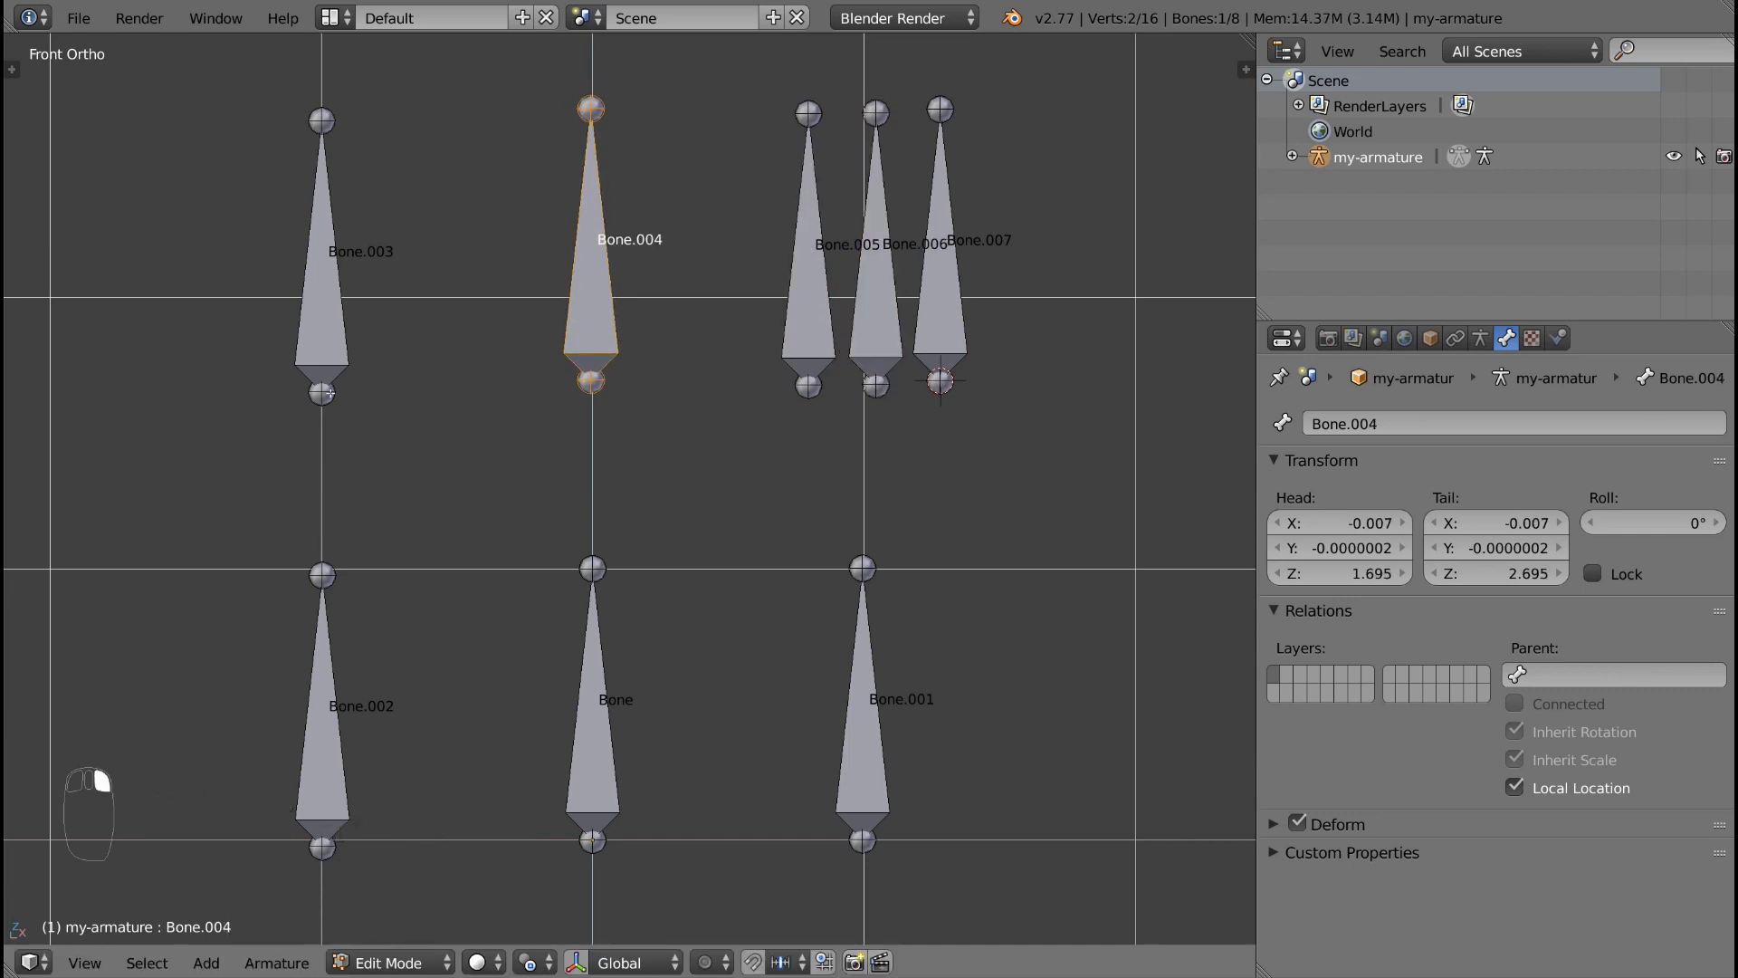
Step: Set Bone.002 as the parent of Bone.003 in the bone's relations
{"action": "right_click", "coordinate": [328, 318]}
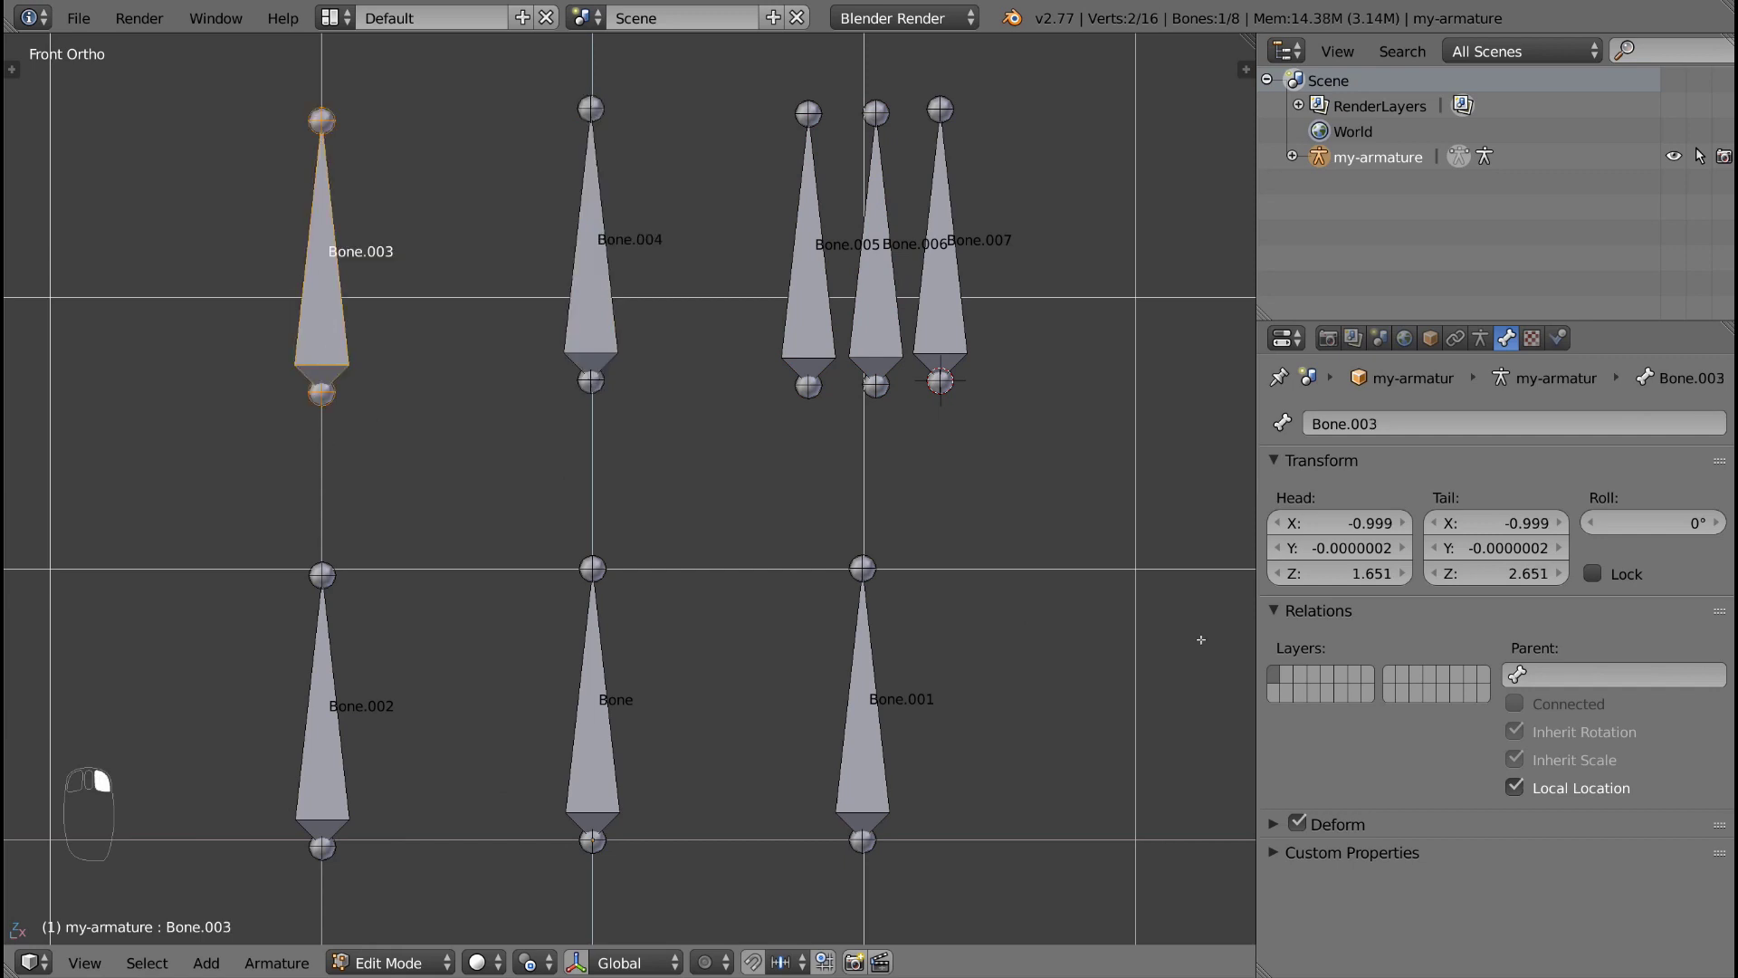
{"action": "left_click", "coordinate": [1550, 671]}
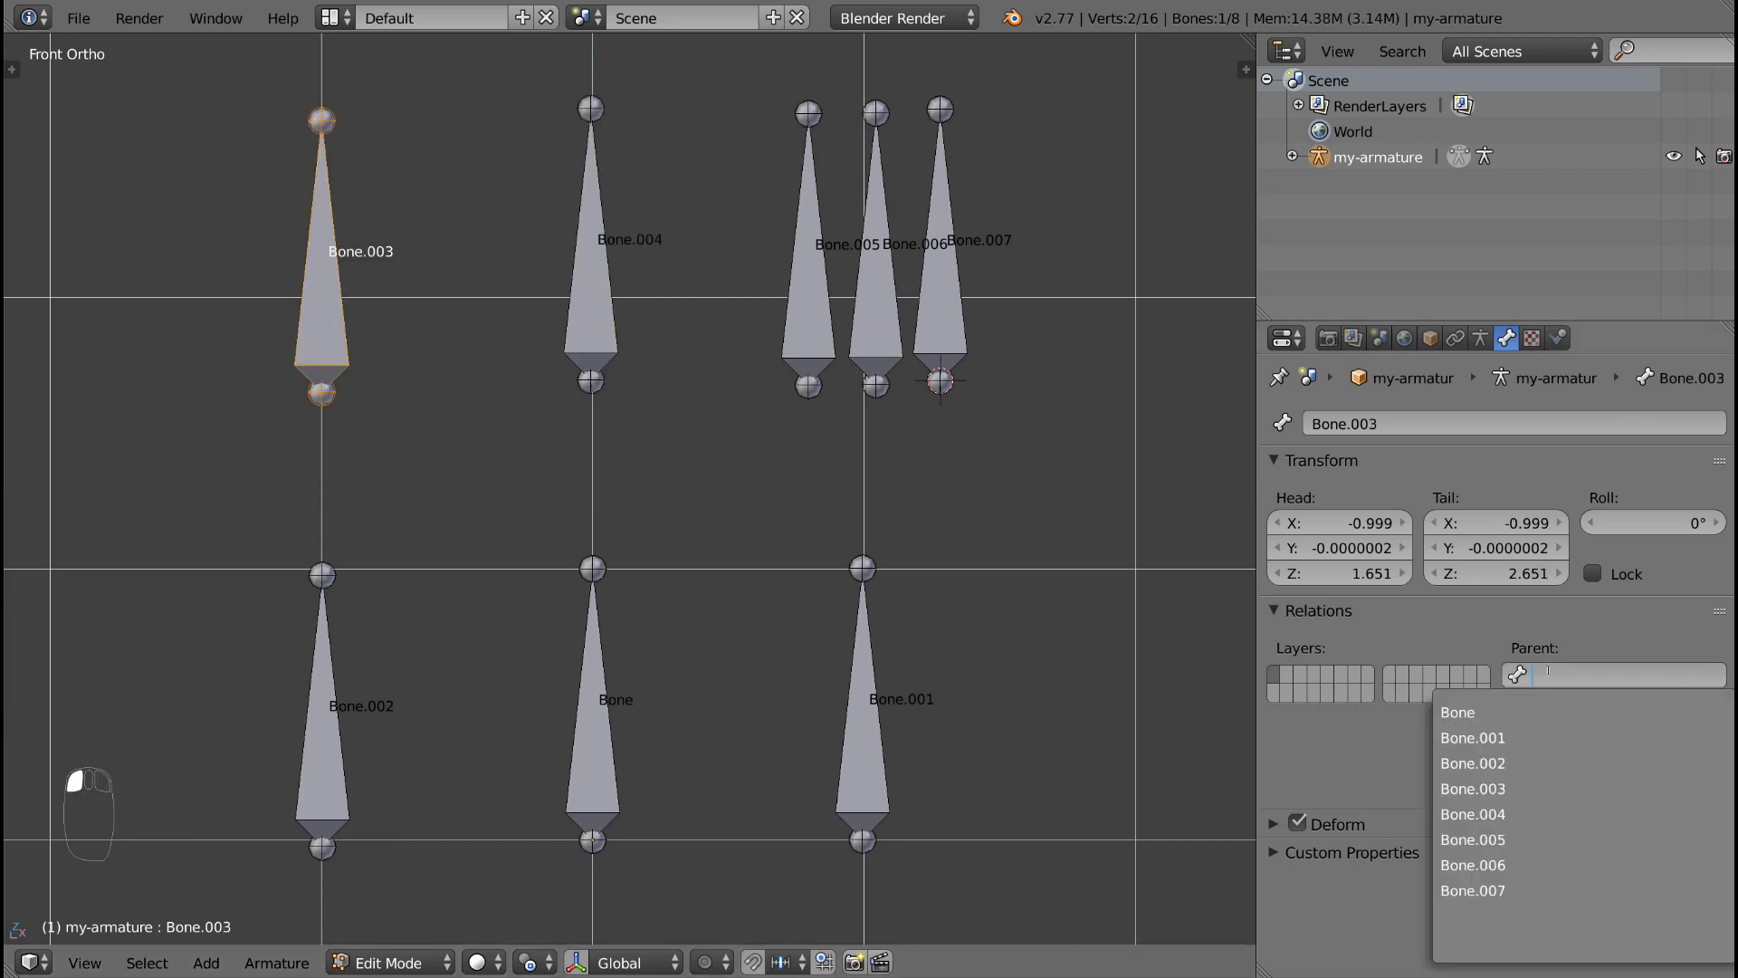
{"action": "left_click", "coordinate": [1524, 759]}
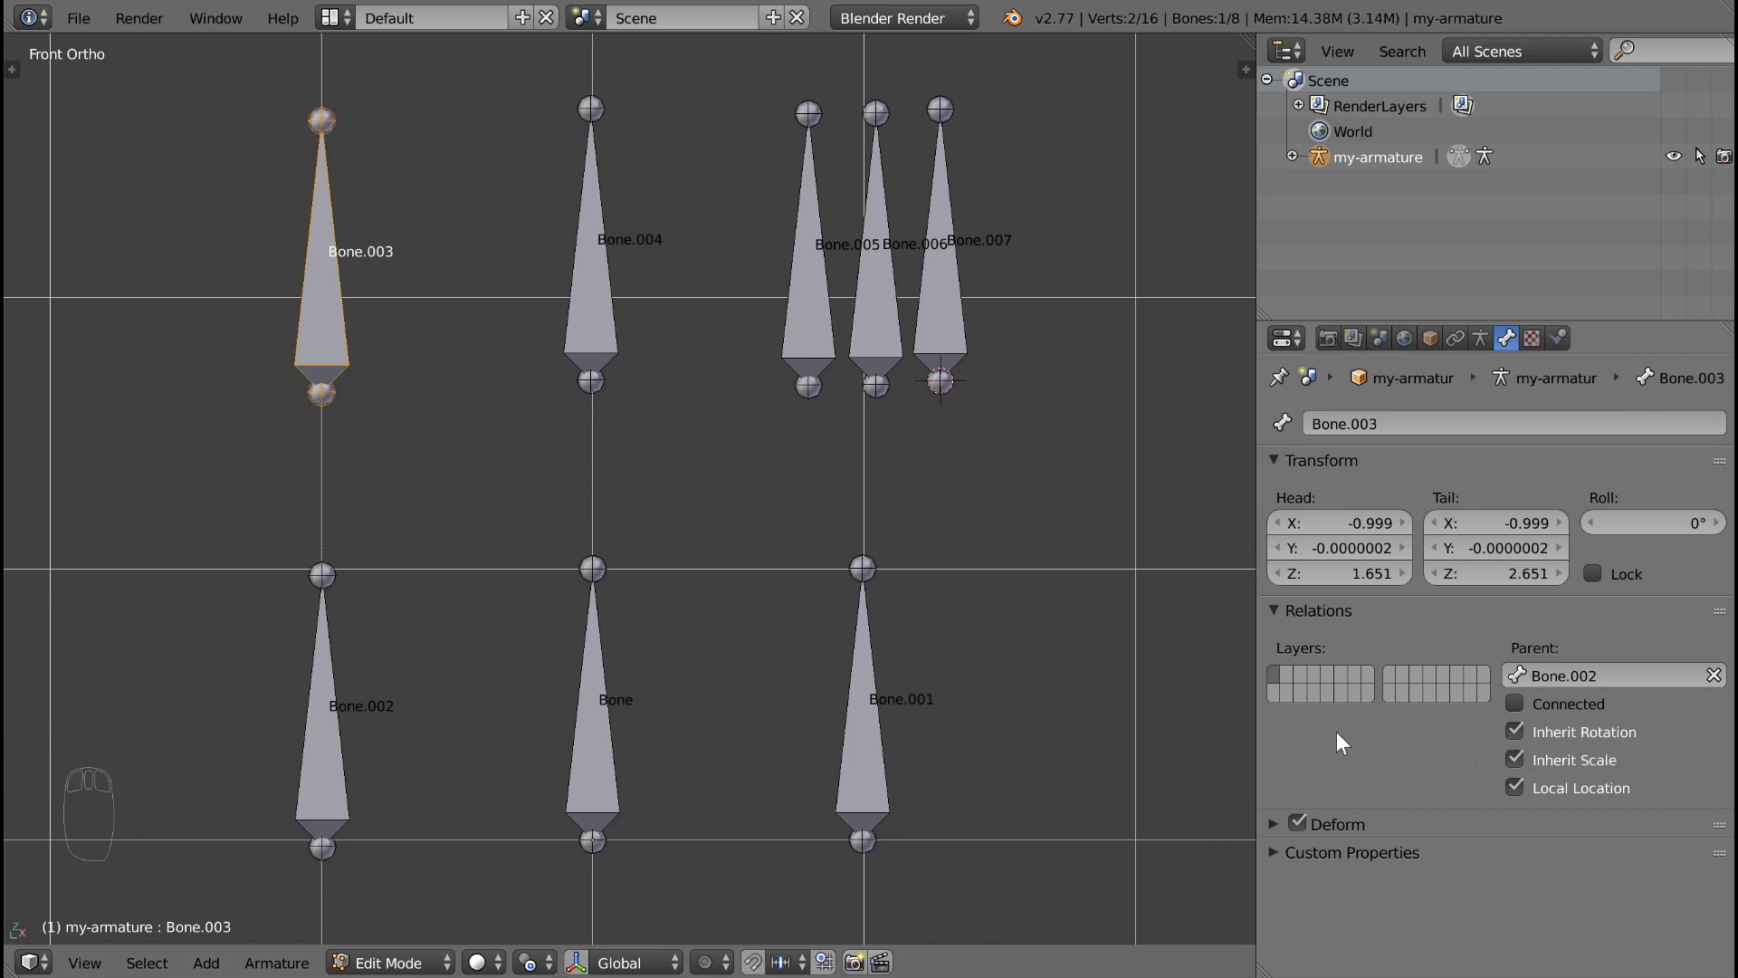
Step: Try rotating Bone.002 in Pose Mode to test its child, cancel the rotation and return to Edit Mode
{"action": "key", "text": "Tab"}
{"action": "right_click", "coordinate": [326, 717]}
{"action": "key", "text": "r"}
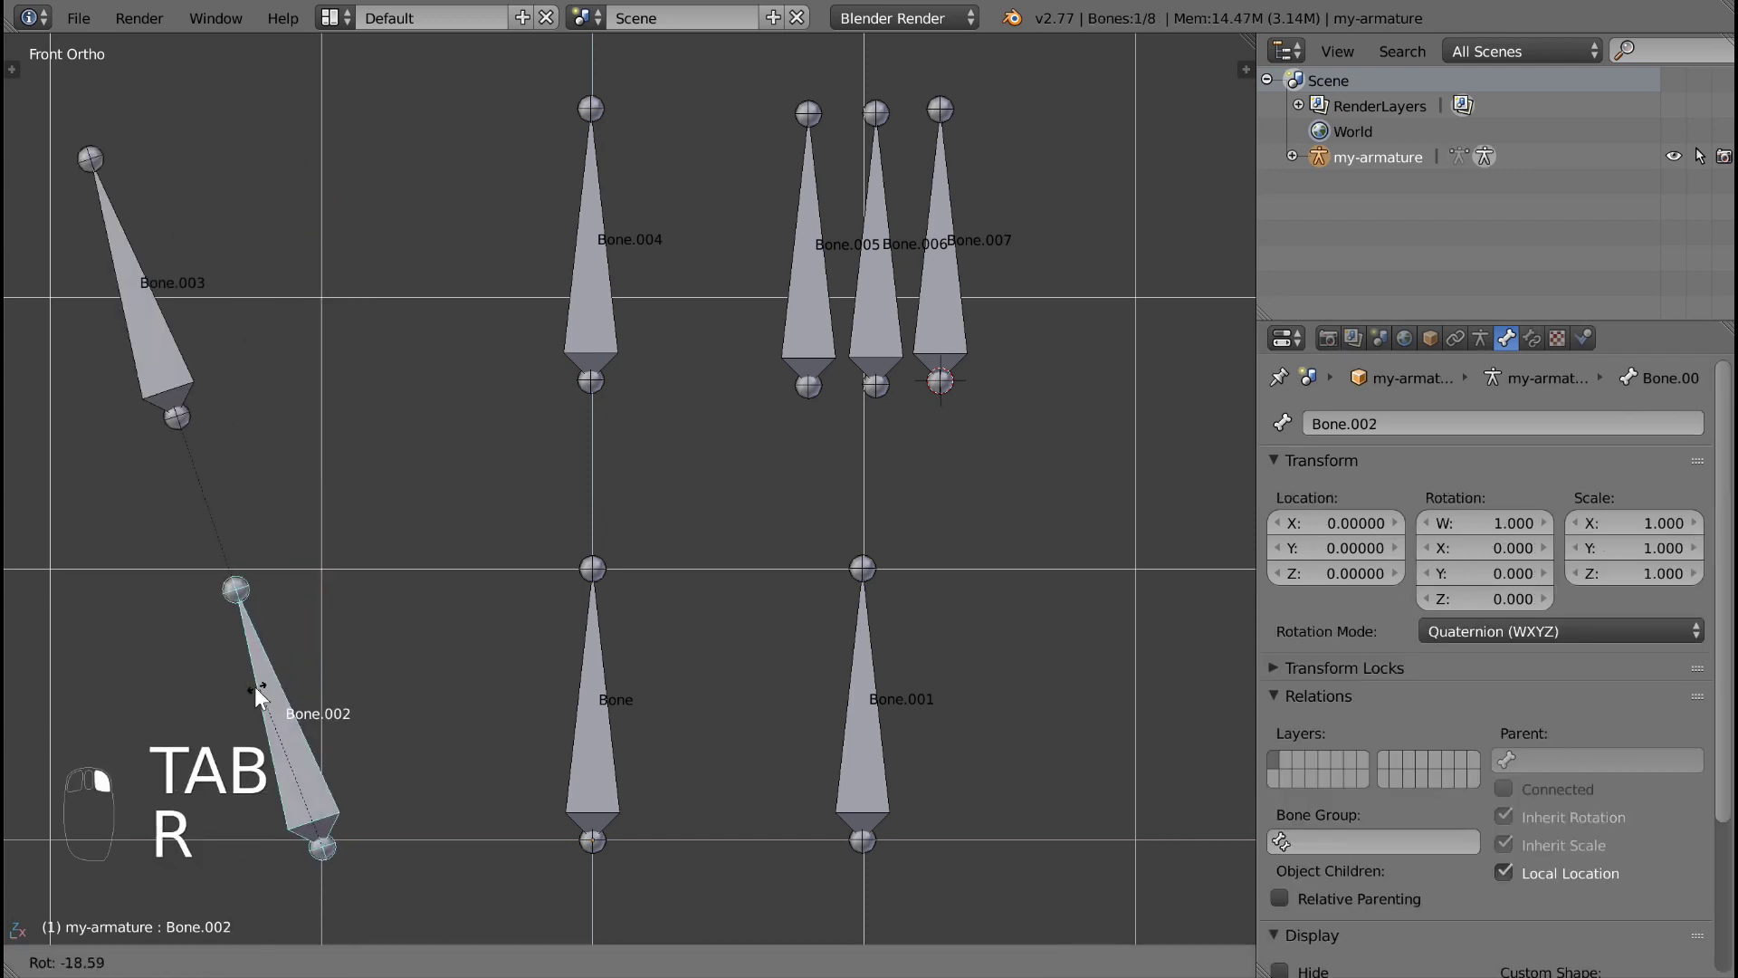
{"action": "right_click", "coordinate": [295, 671]}
{"action": "key", "text": "Tab"}
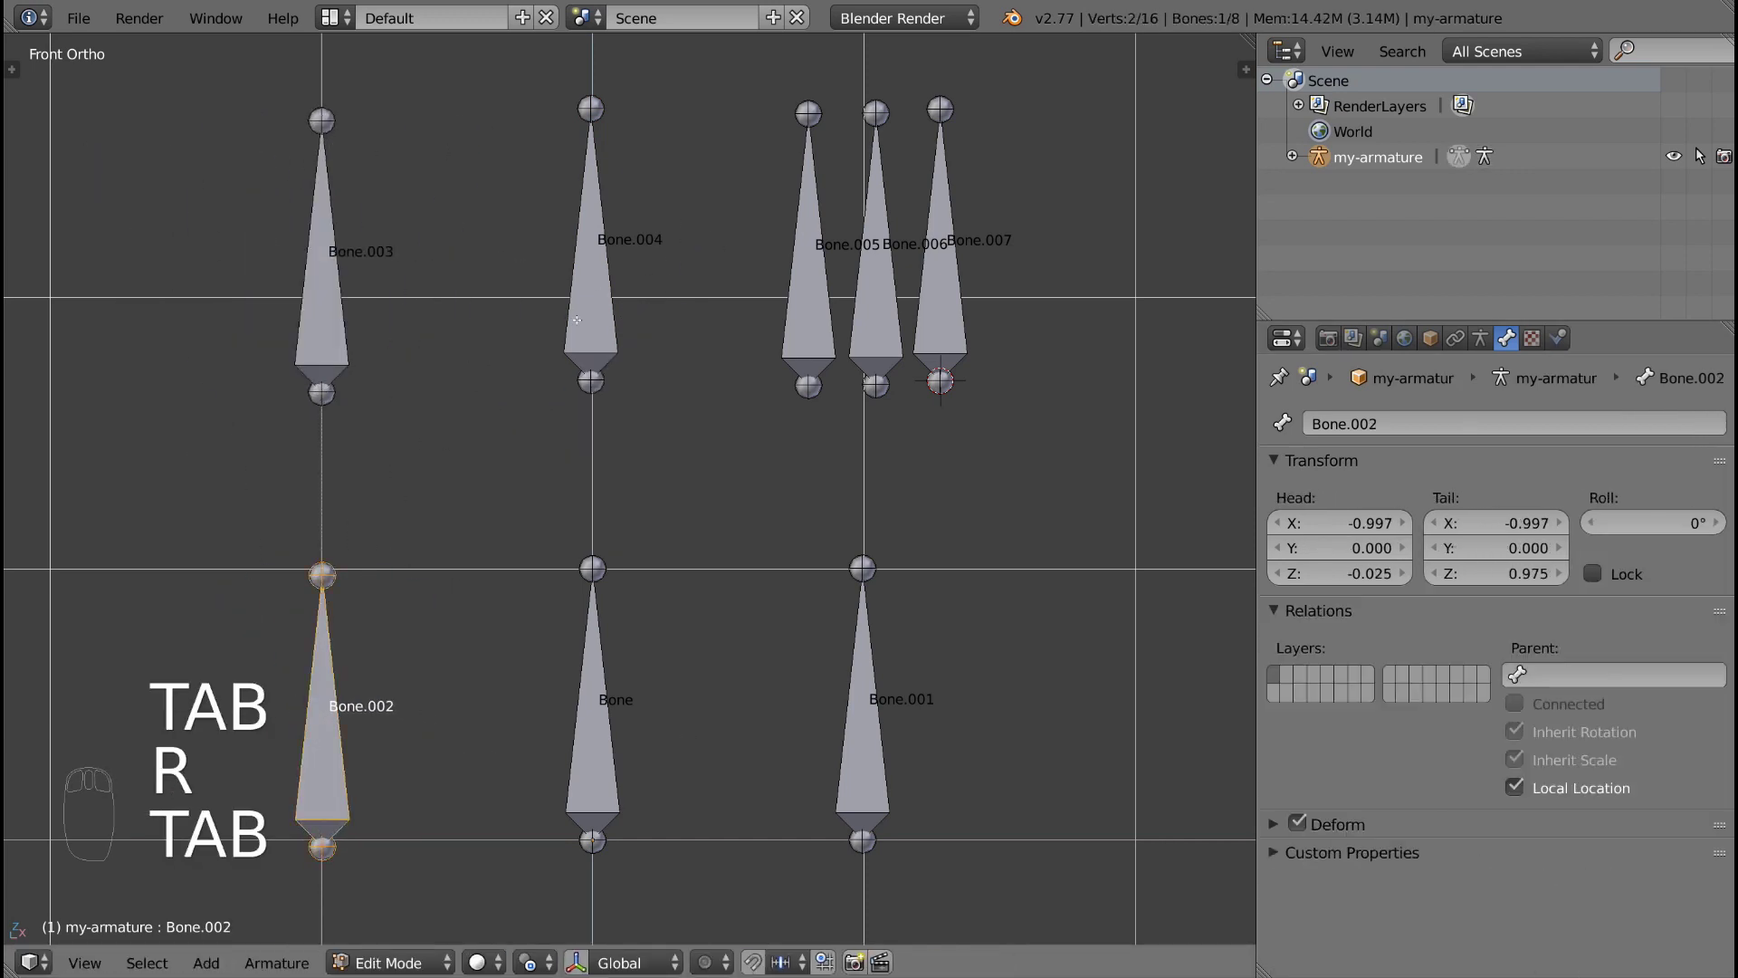
Step: Make Bone the parent of Bone.004 using the Connected option
{"action": "right_click", "coordinate": [603, 331]}
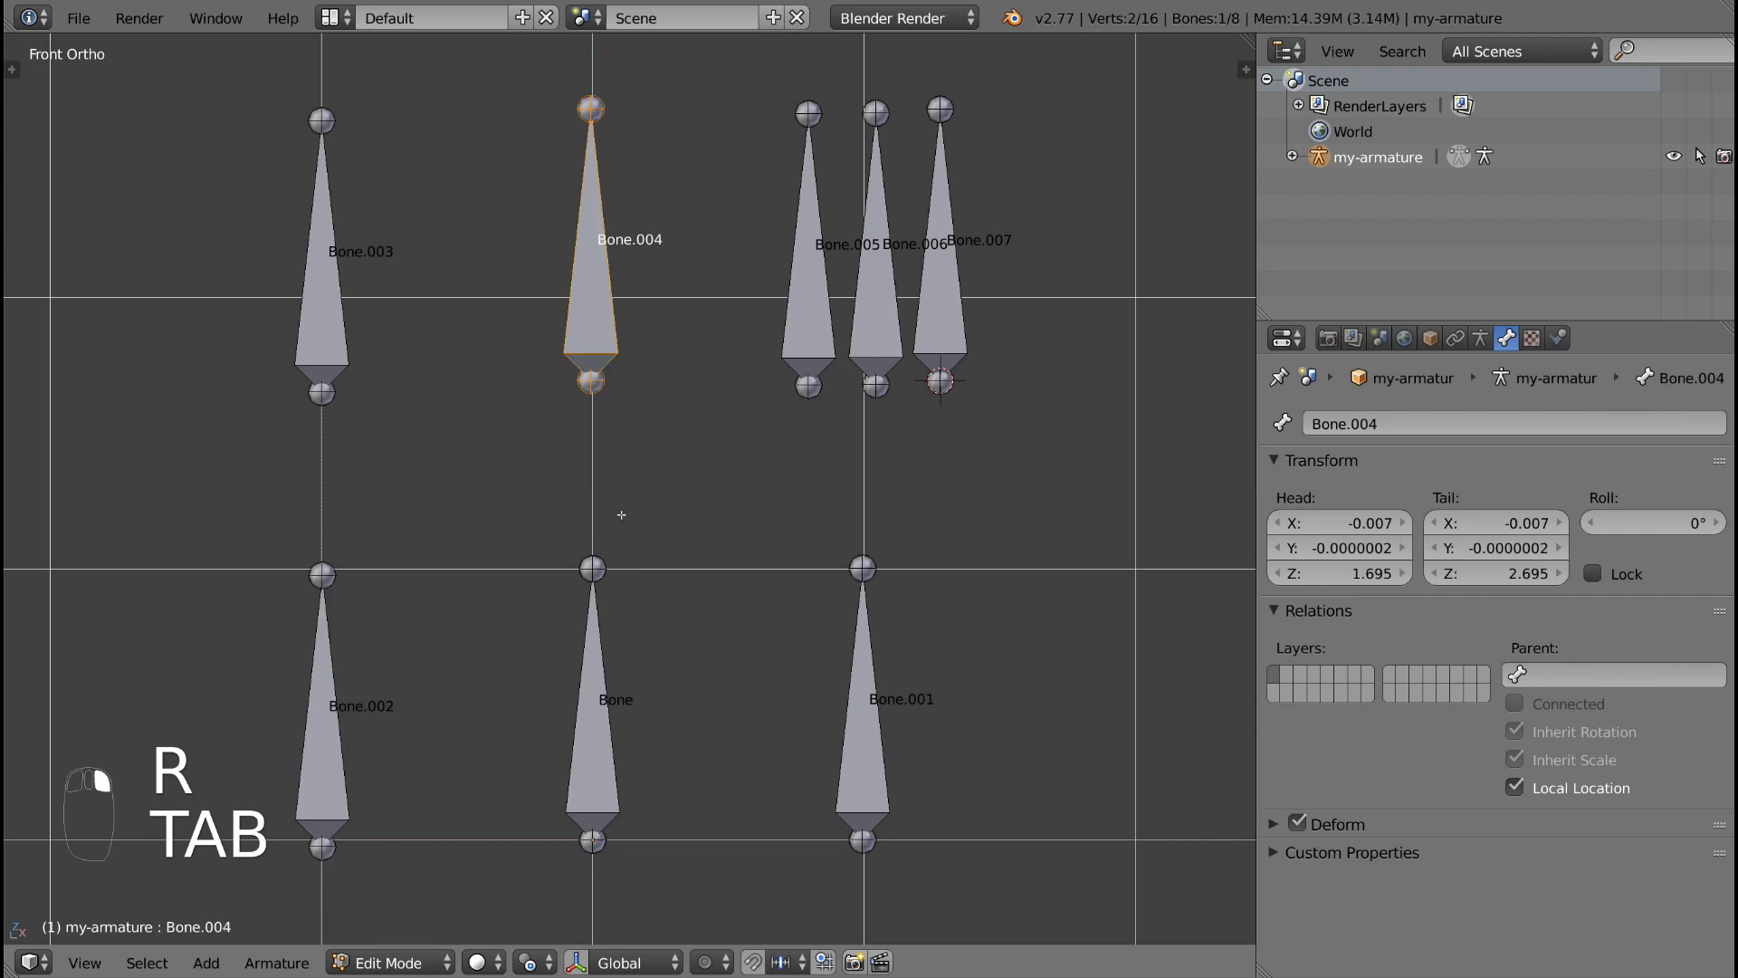
{"action": "right_click", "coordinate": [597, 661], "text": "shift"}
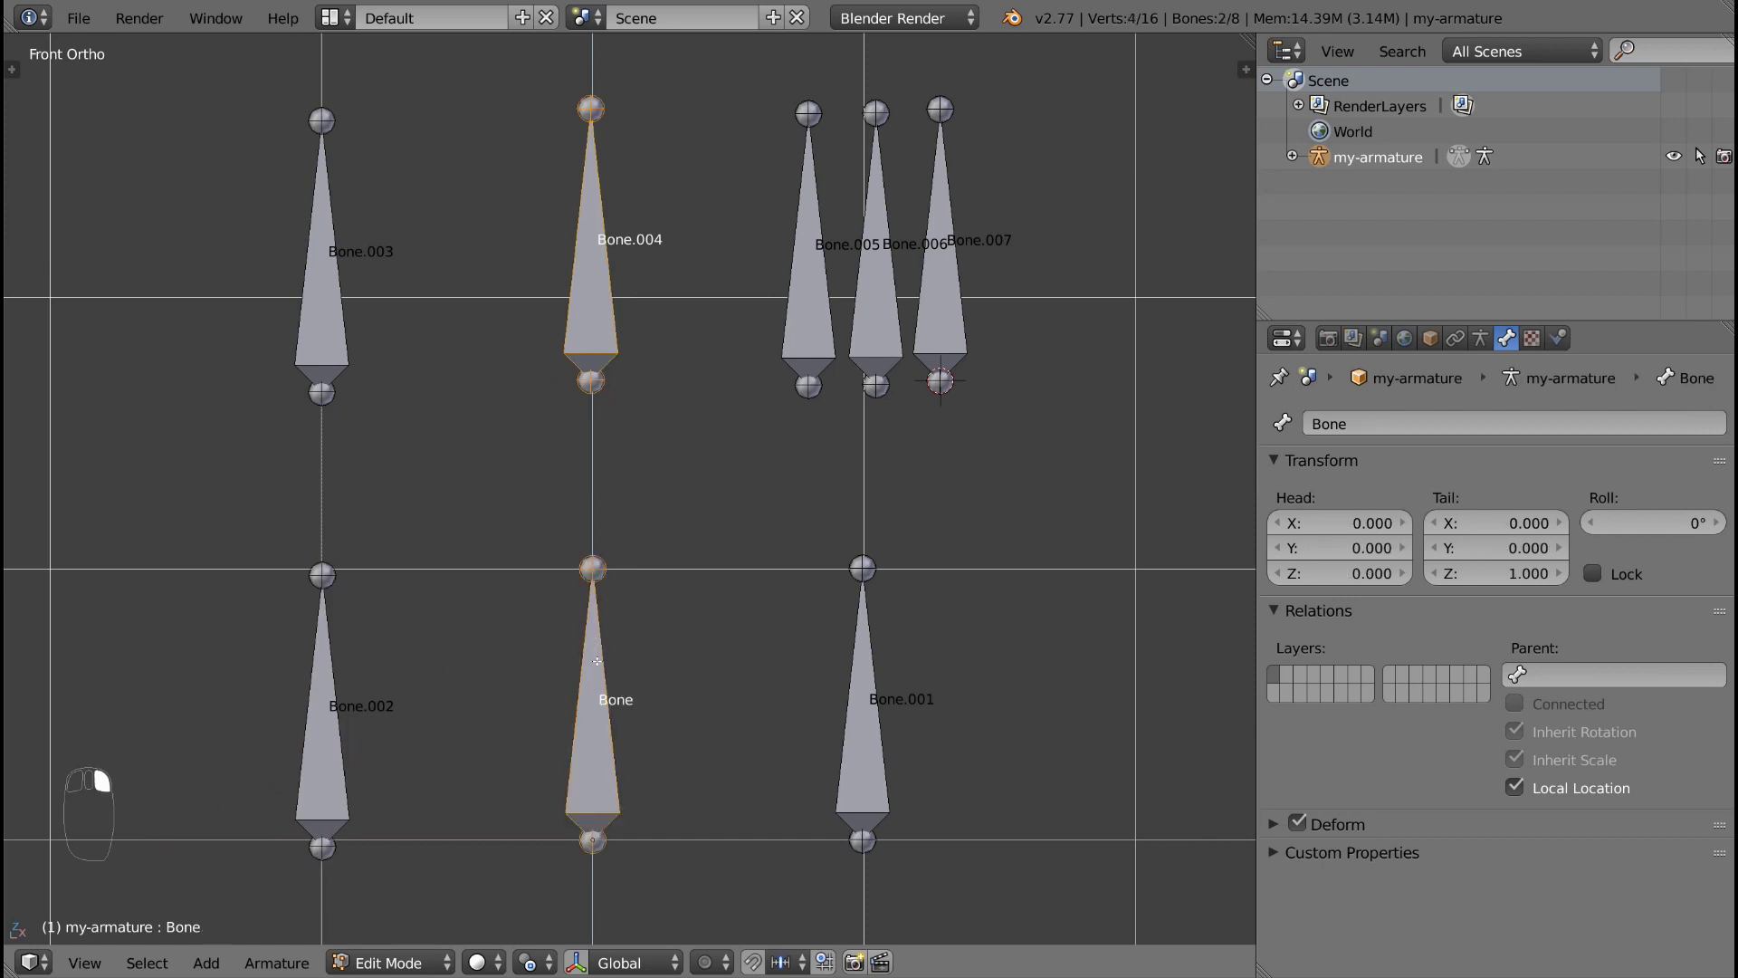
{"action": "key", "text": "ctrl+p"}
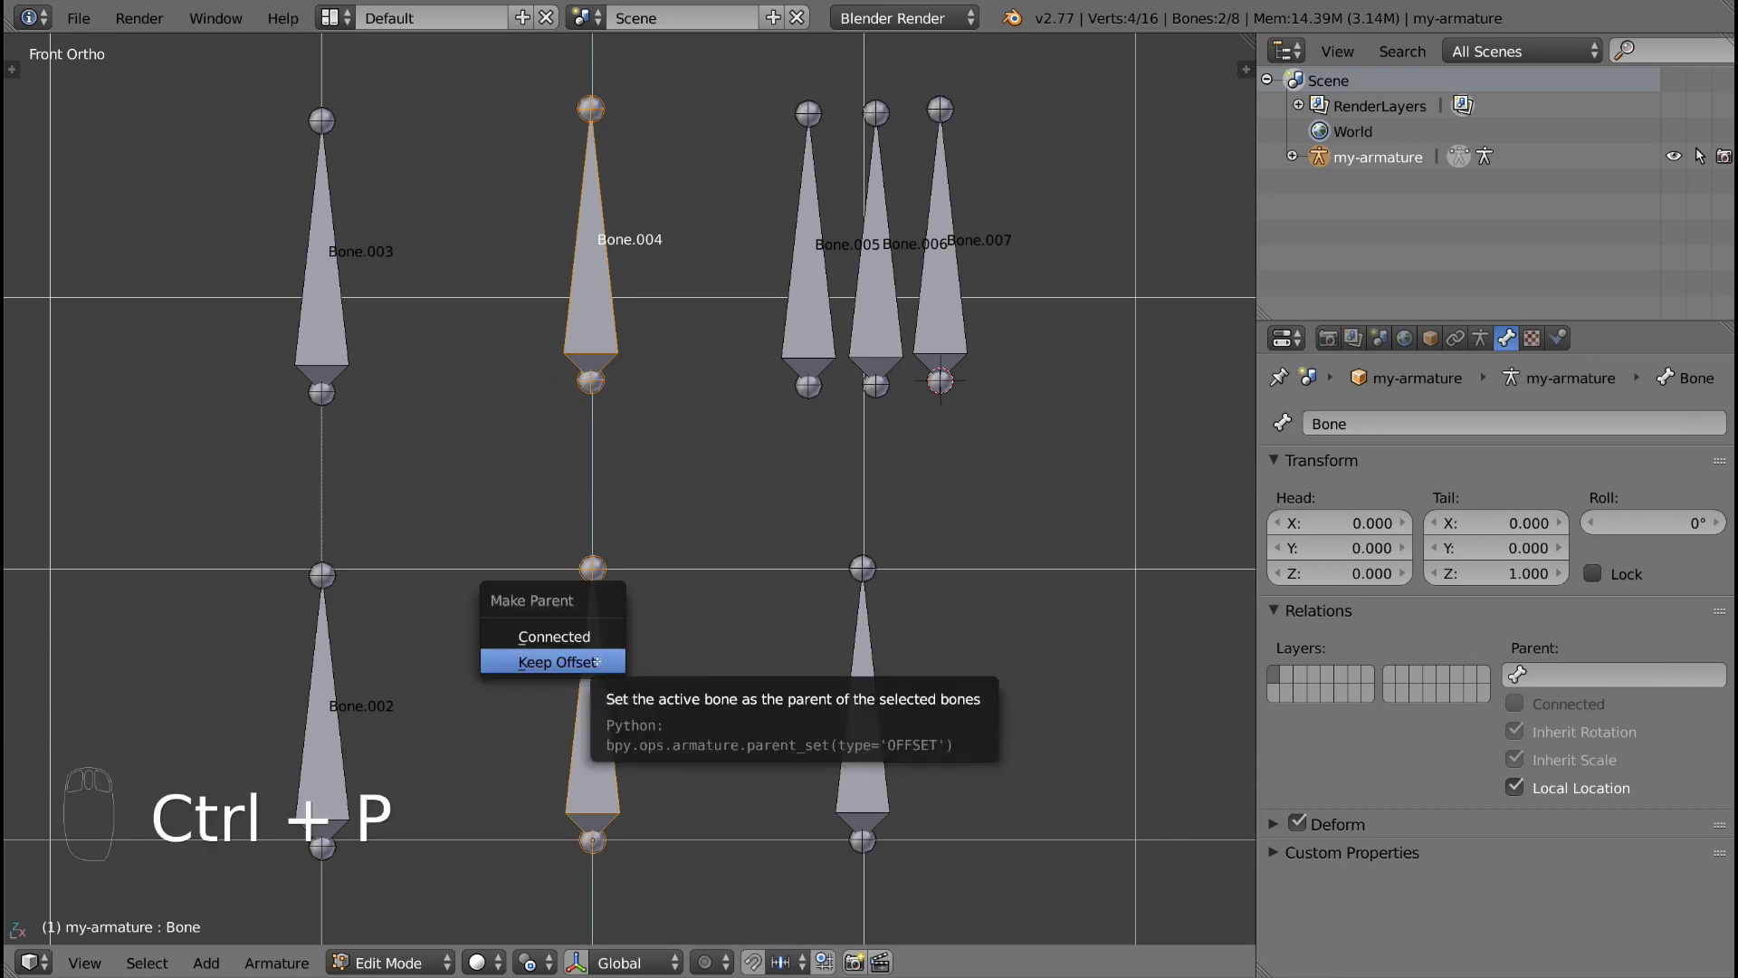
{"action": "left_click", "coordinate": [556, 636]}
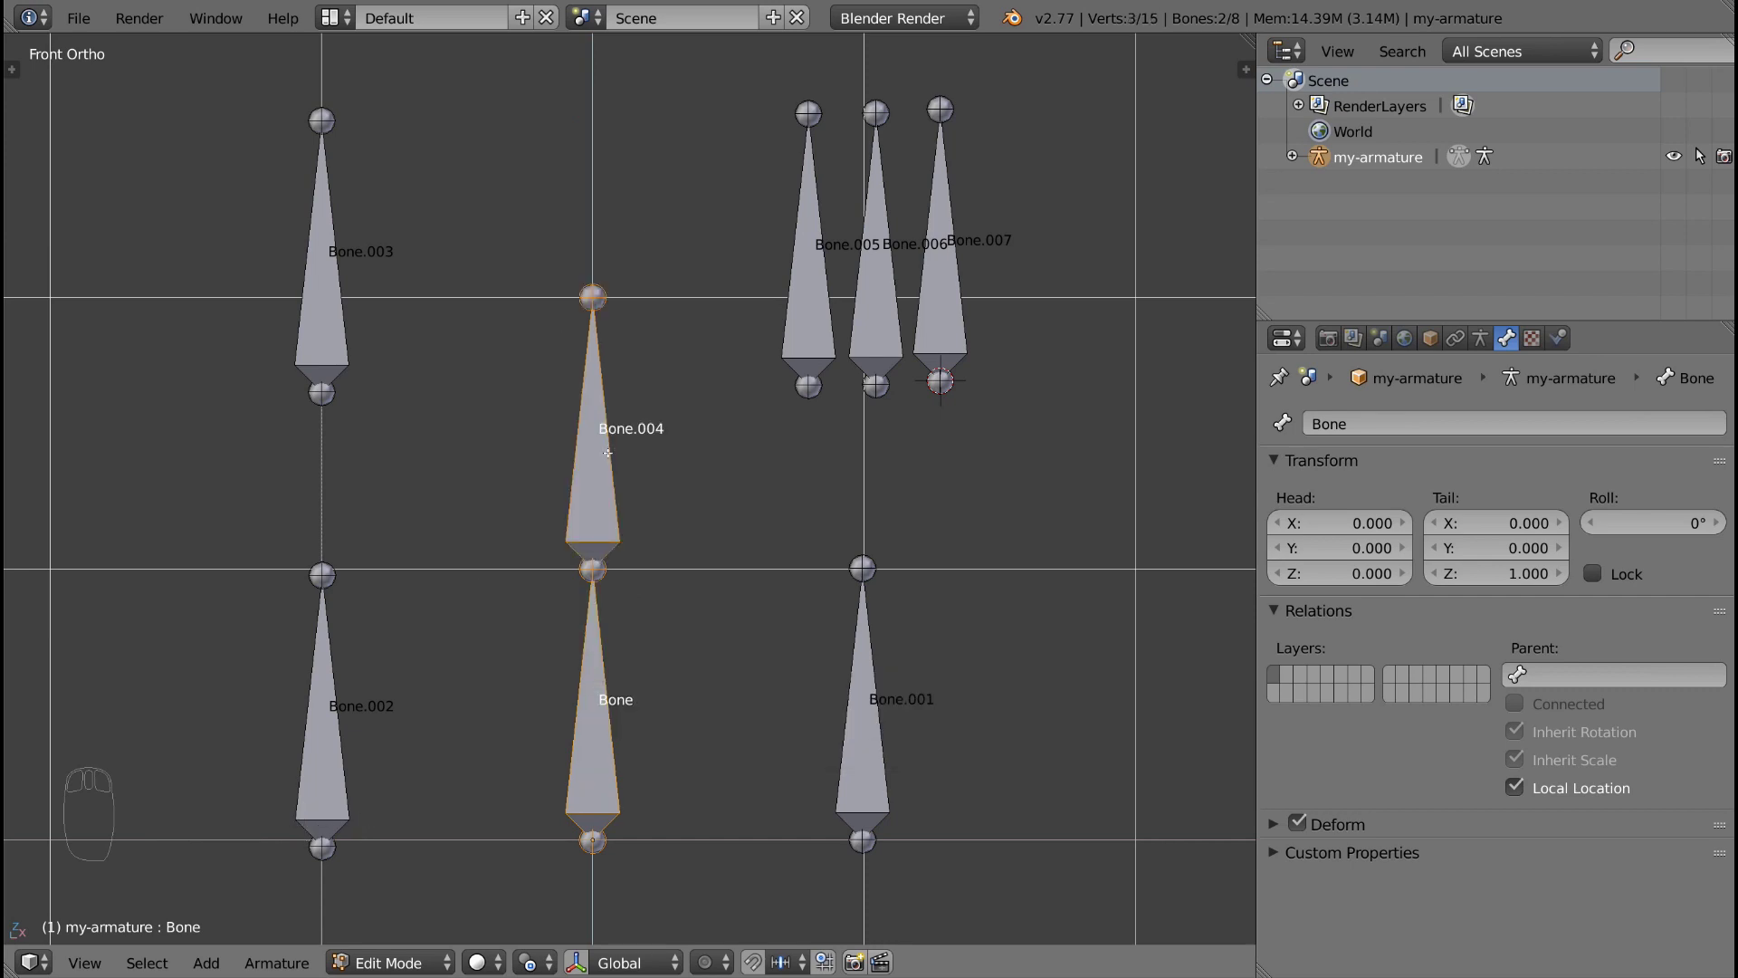
Step: Make Bone.001 the parent of Bone.005, Bone.006 and Bone.007 together using Keep Offset
{"action": "right_click", "coordinate": [833, 281]}
{"action": "right_click", "coordinate": [904, 279], "text": "shift"}
{"action": "right_click", "coordinate": [949, 284], "text": "shift"}
{"action": "right_click", "coordinate": [865, 656], "text": "shift"}
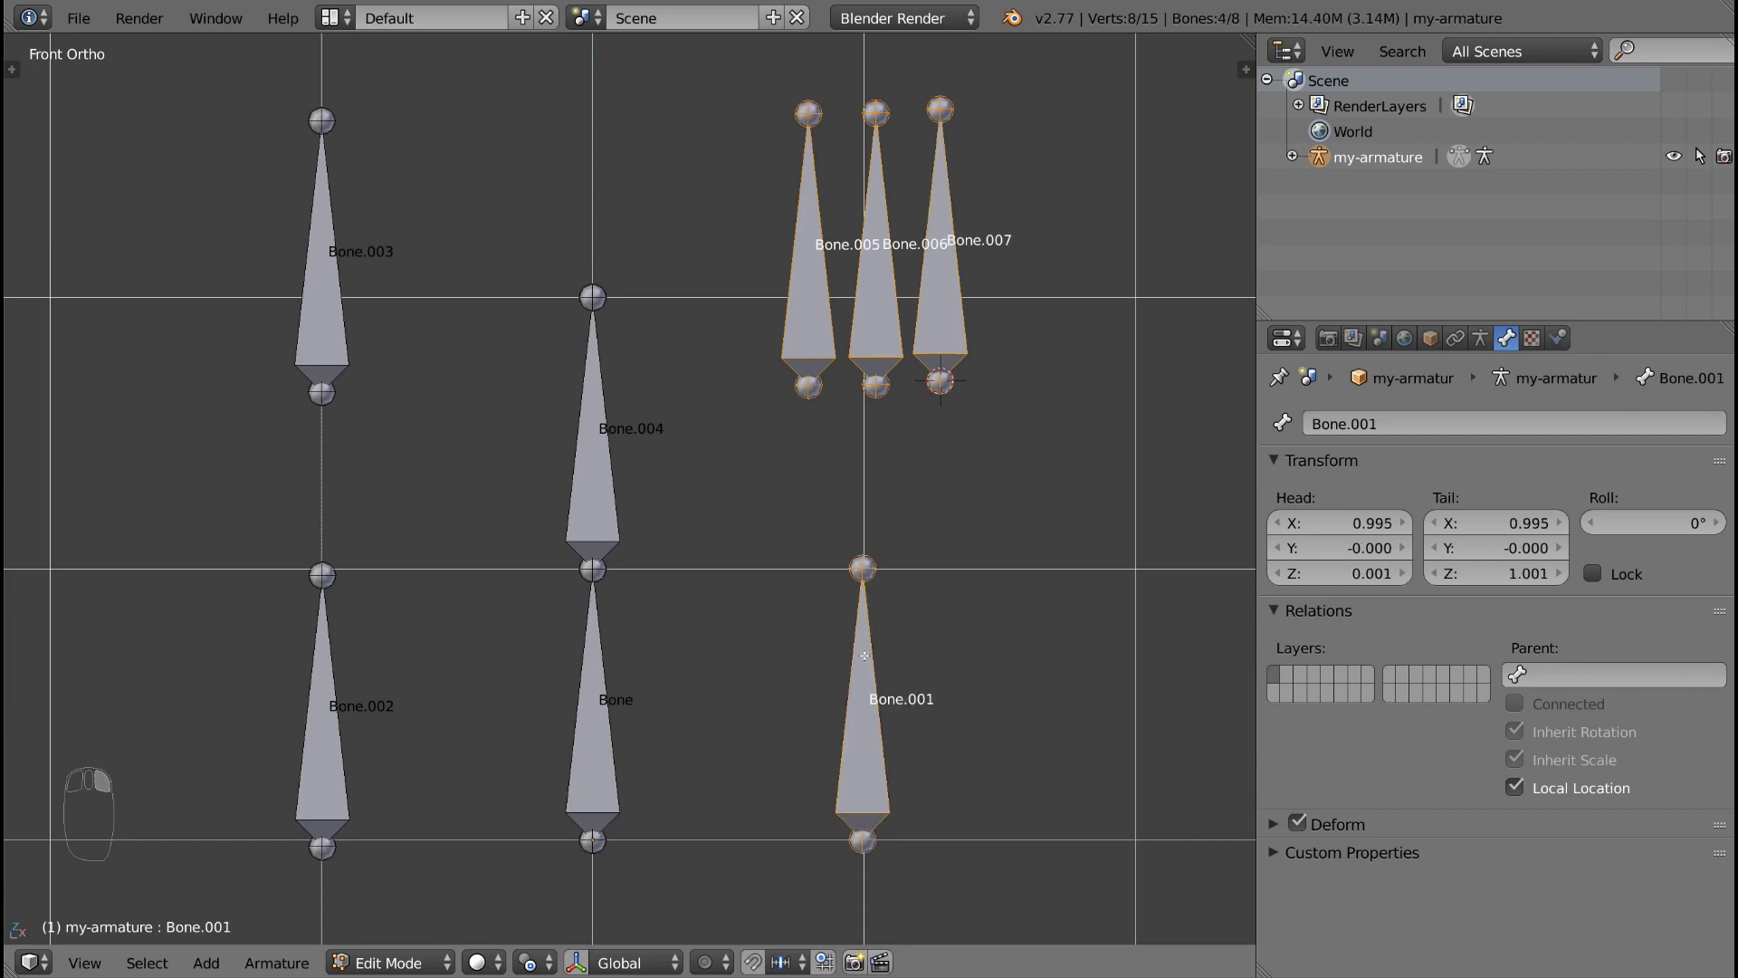
{"action": "key", "text": "ctrl+p"}
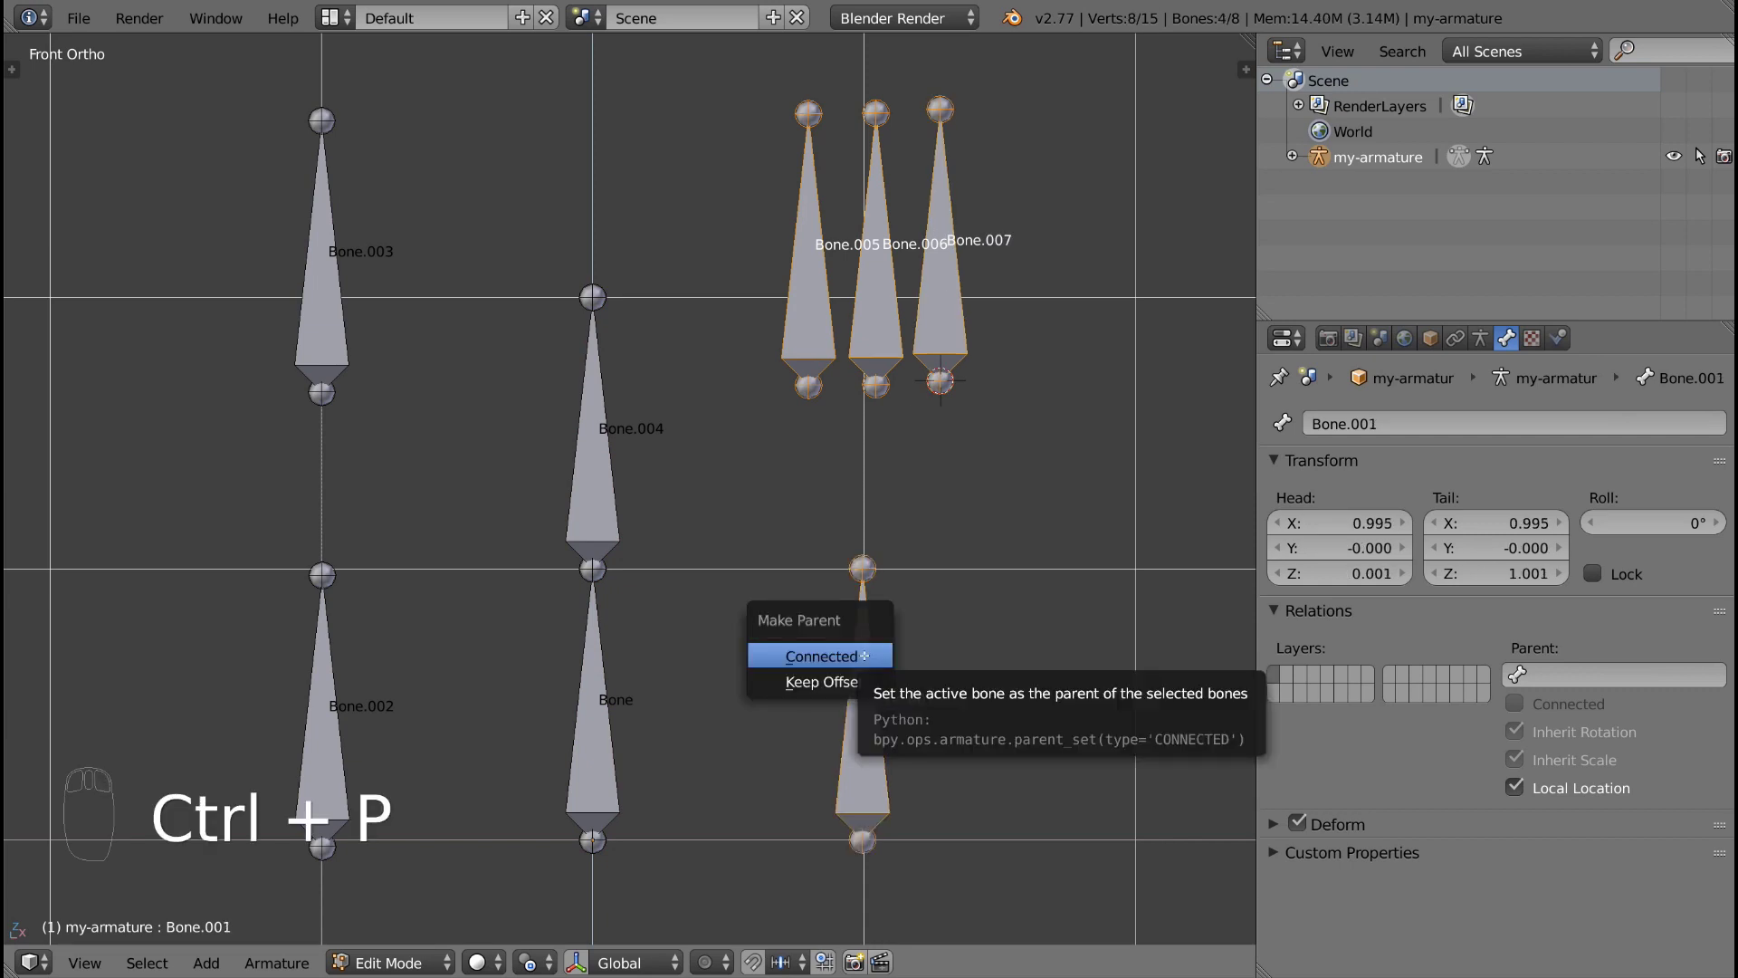
{"action": "left_click", "coordinate": [863, 681]}
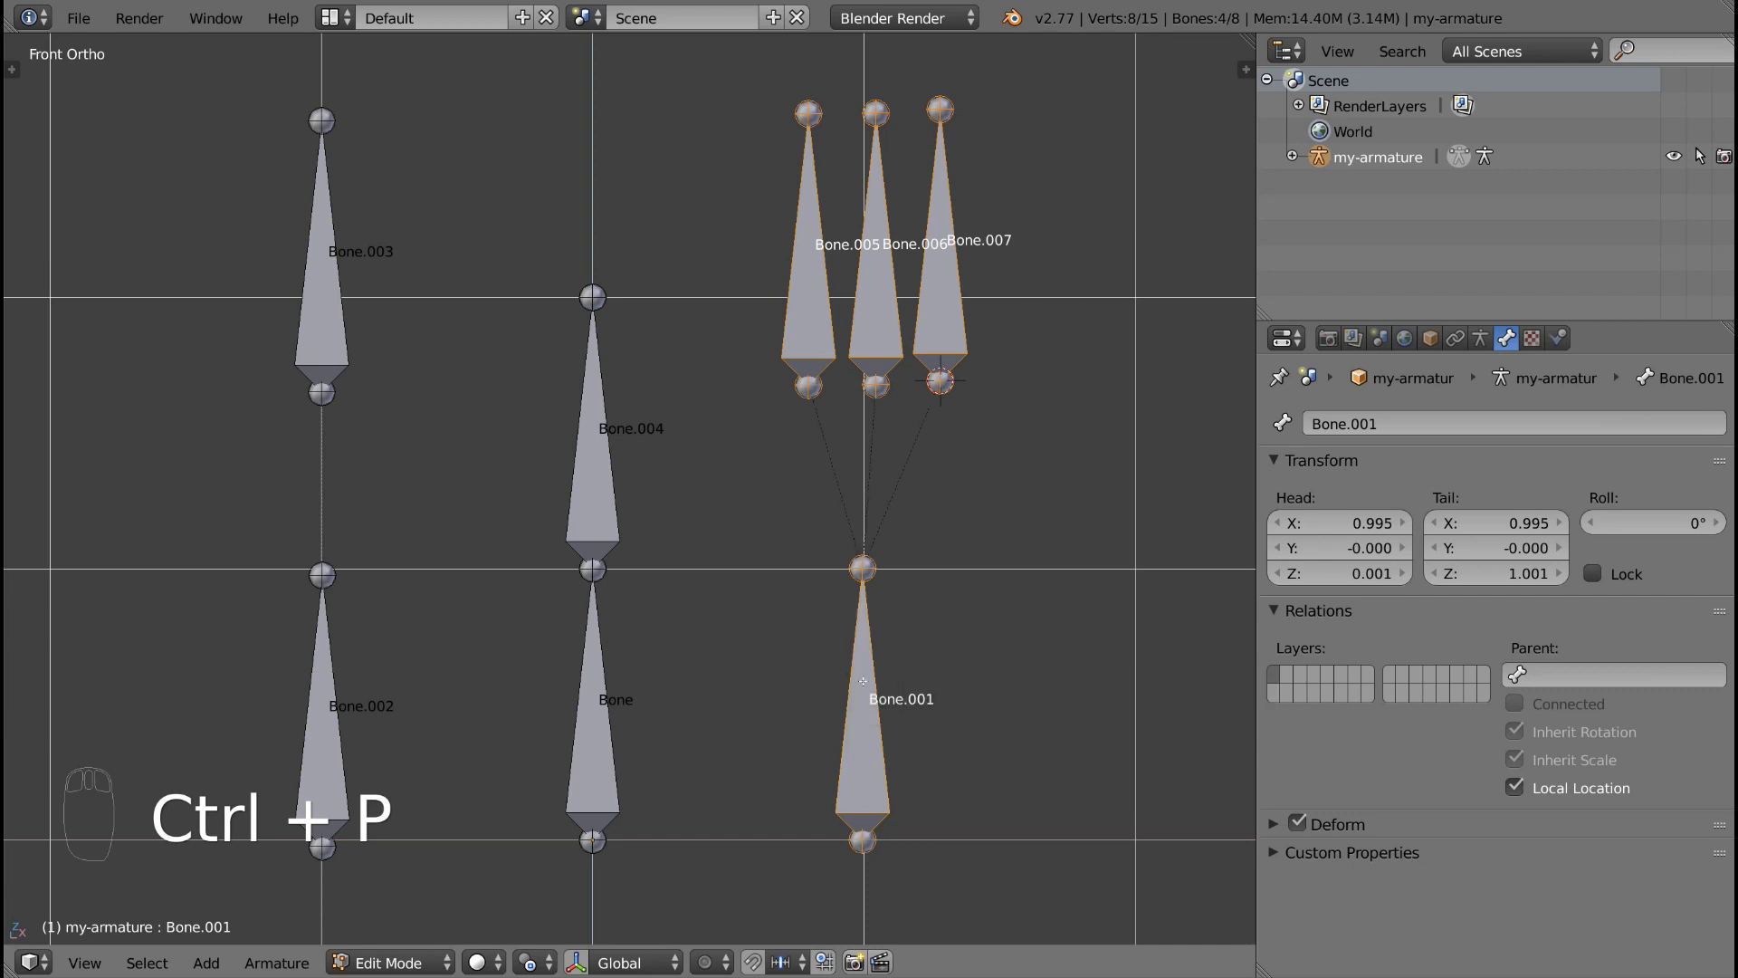
Step: Spread Bone.005, Bone.006 and Bone.007 apart to about X 0.59, 0.99 and 1.36, all at about Z 1.6
{"action": "right_click_drag", "start_coordinate": [940, 349], "coordinate": [962, 371]}
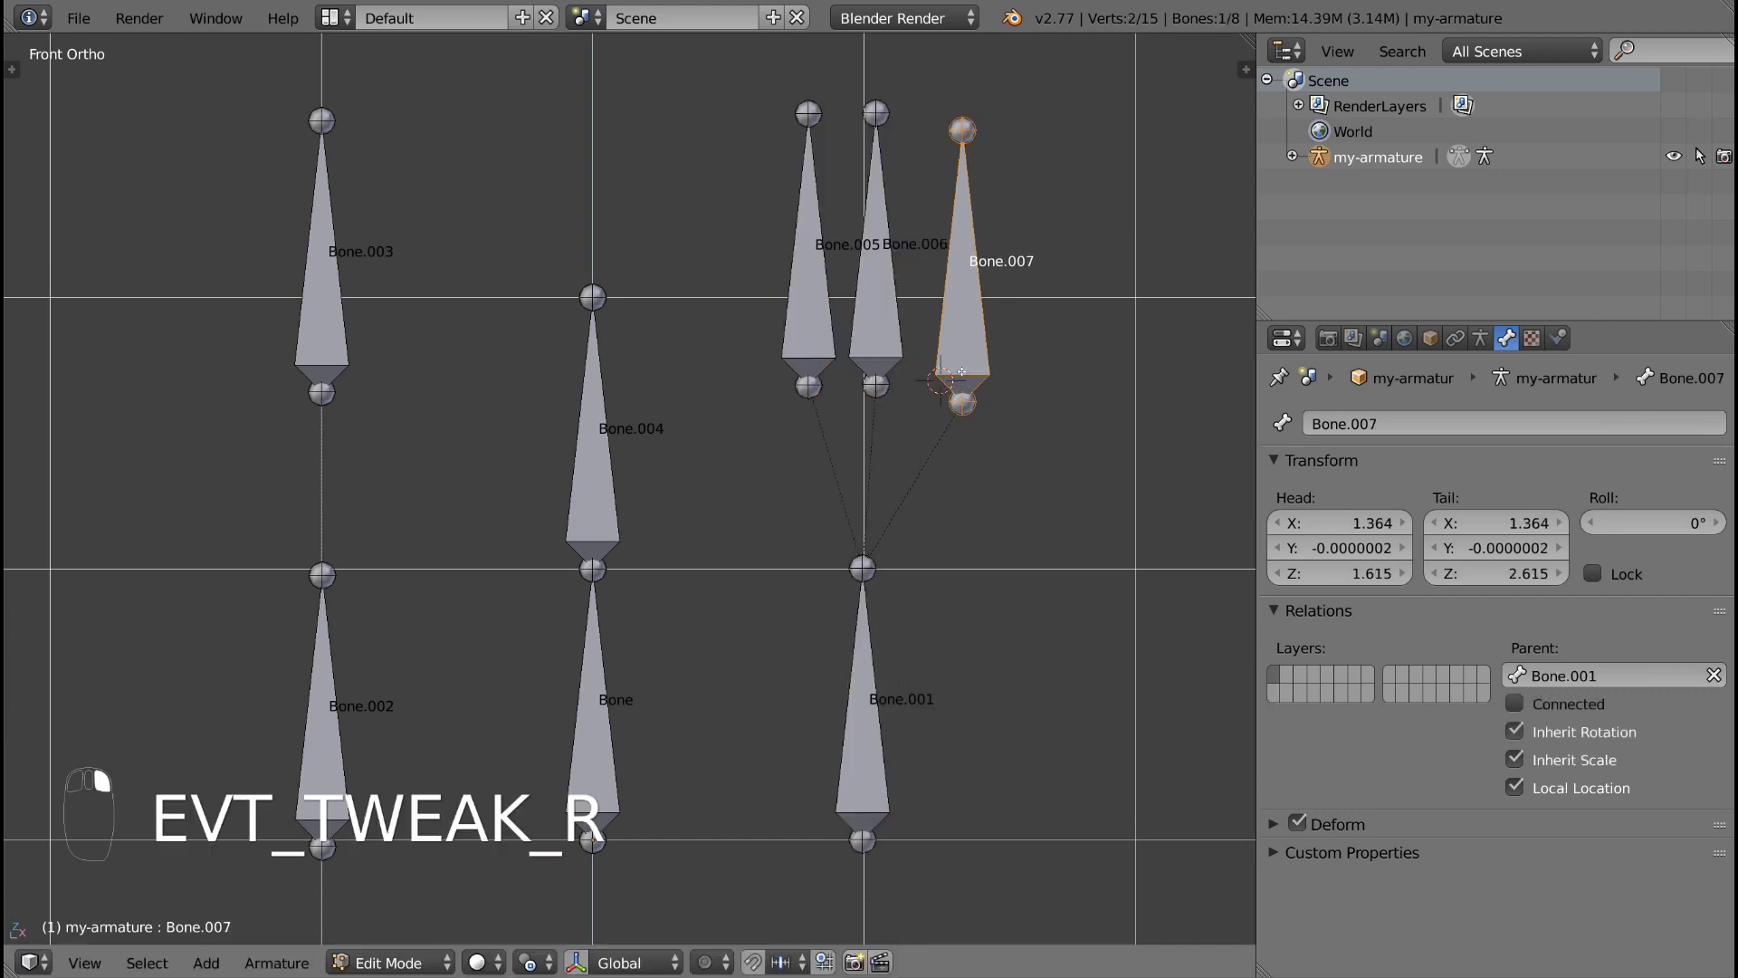
{"action": "right_click_drag", "start_coordinate": [805, 325], "coordinate": [748, 343]}
{"action": "right_click_drag", "start_coordinate": [885, 339], "coordinate": [888, 380]}
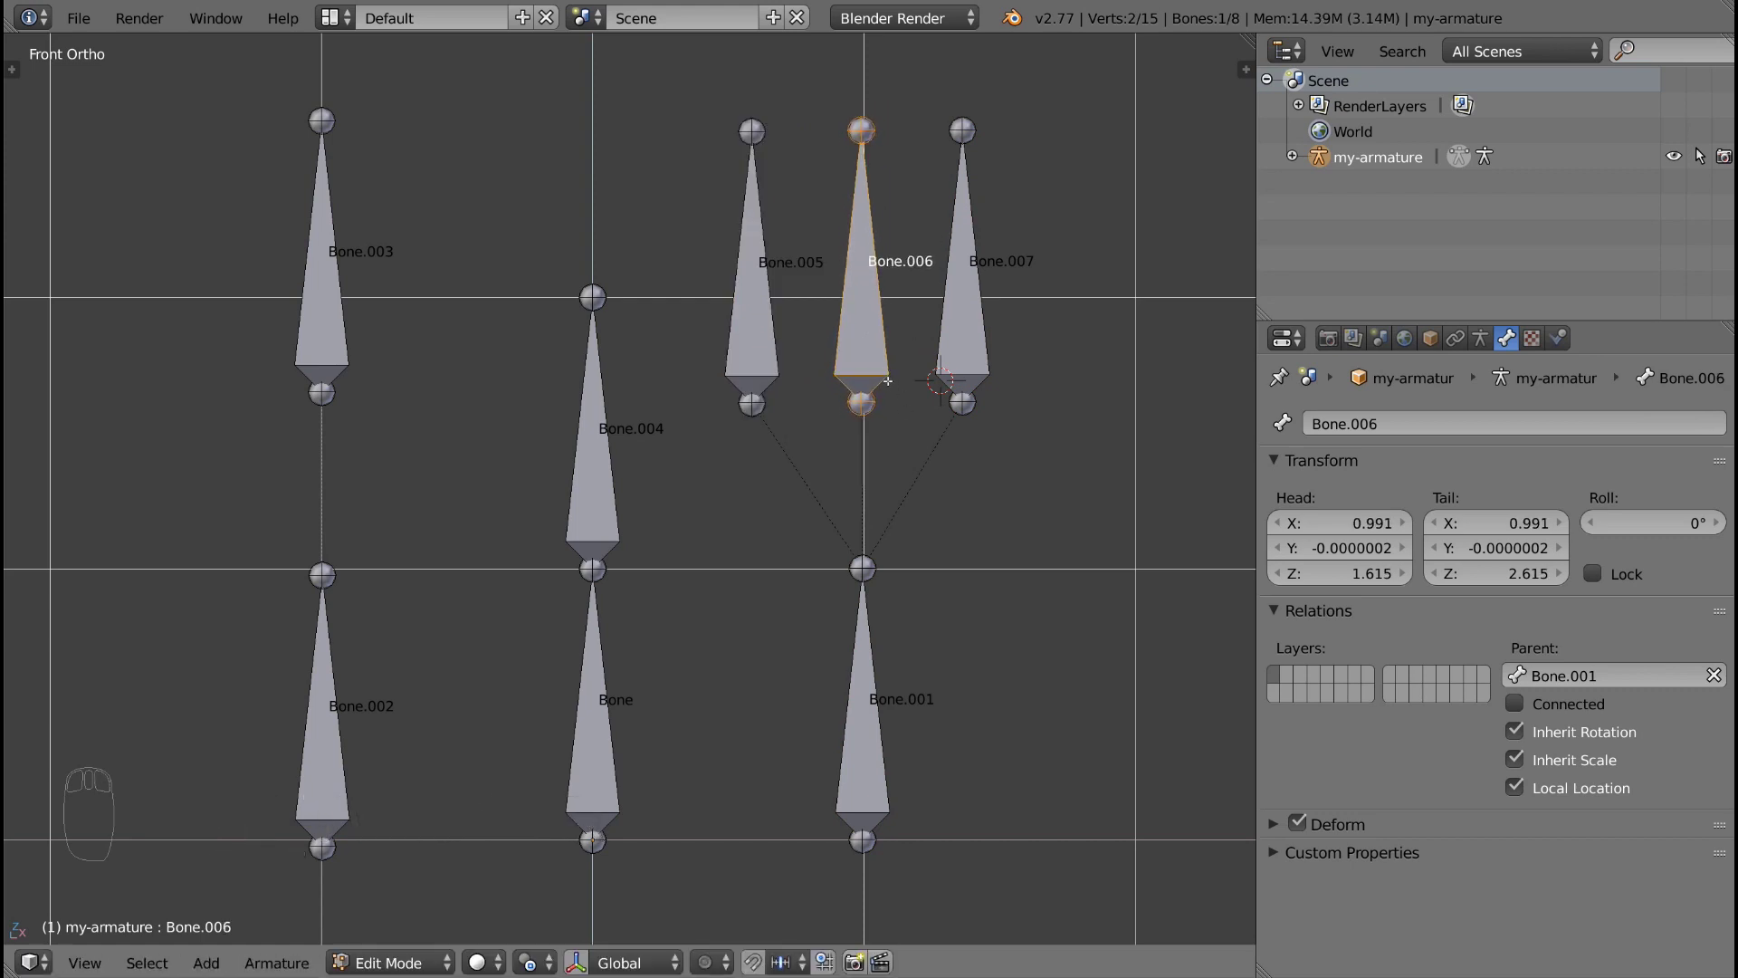
Step: Clear the parent of Bone.003
{"action": "right_click", "coordinate": [337, 313]}
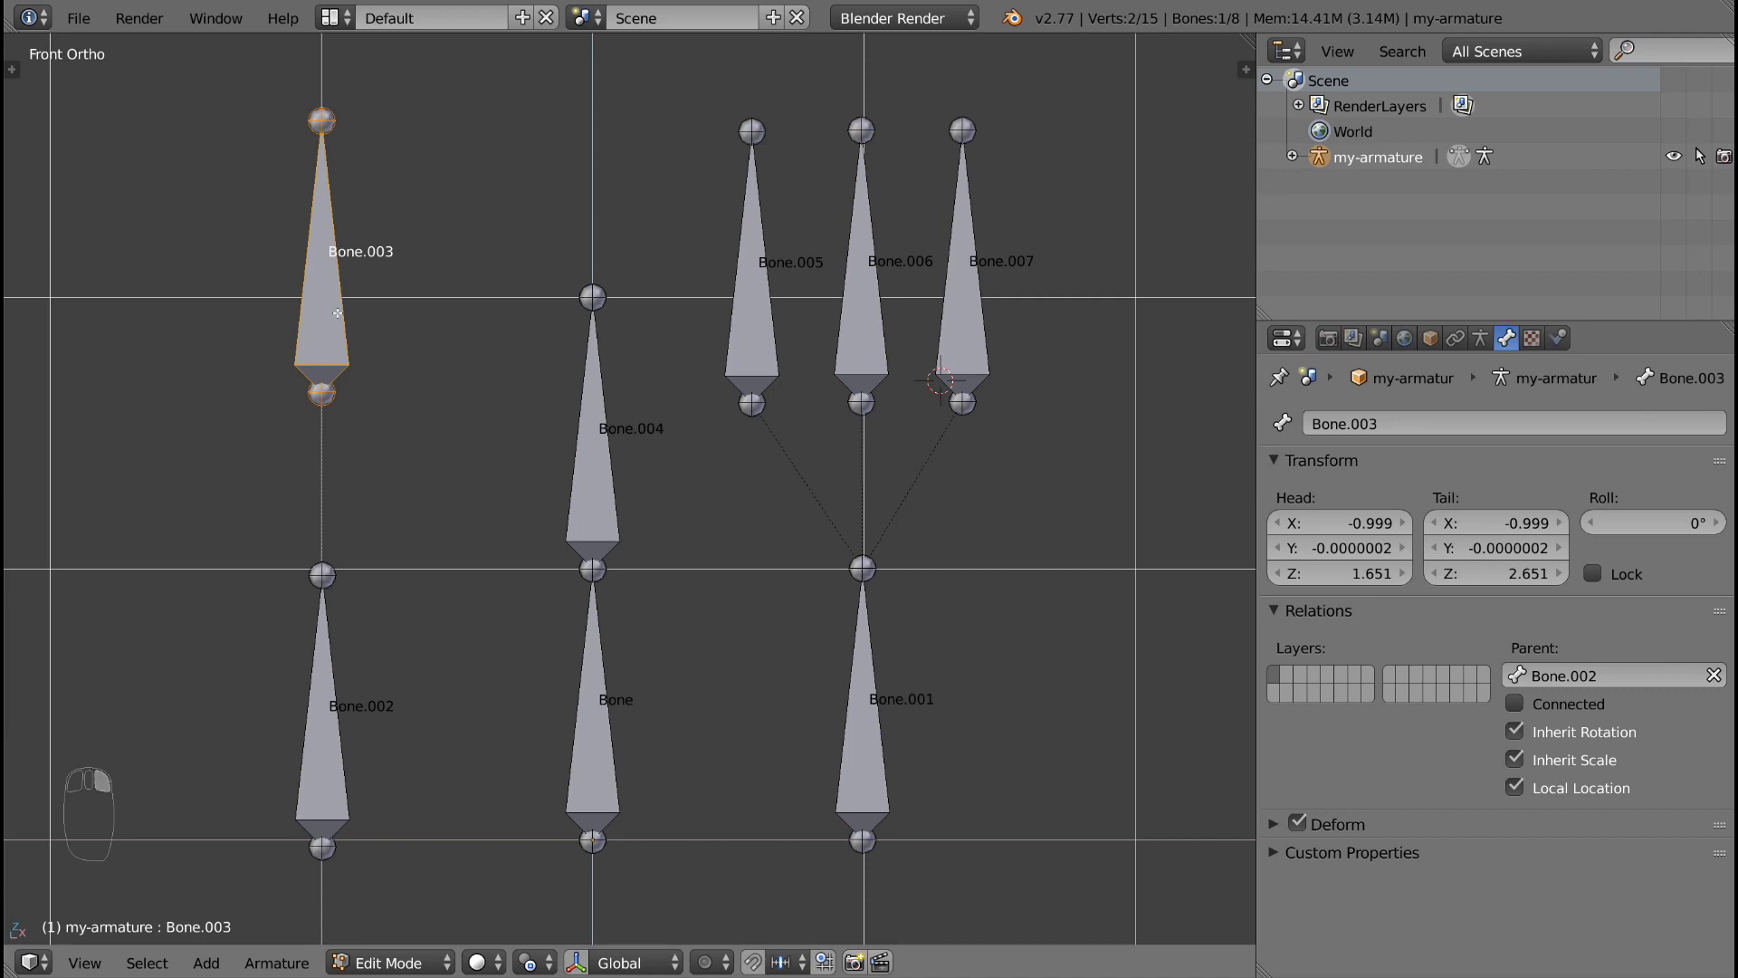
{"action": "key", "text": "alt+p"}
{"action": "left_click", "coordinate": [331, 350]}
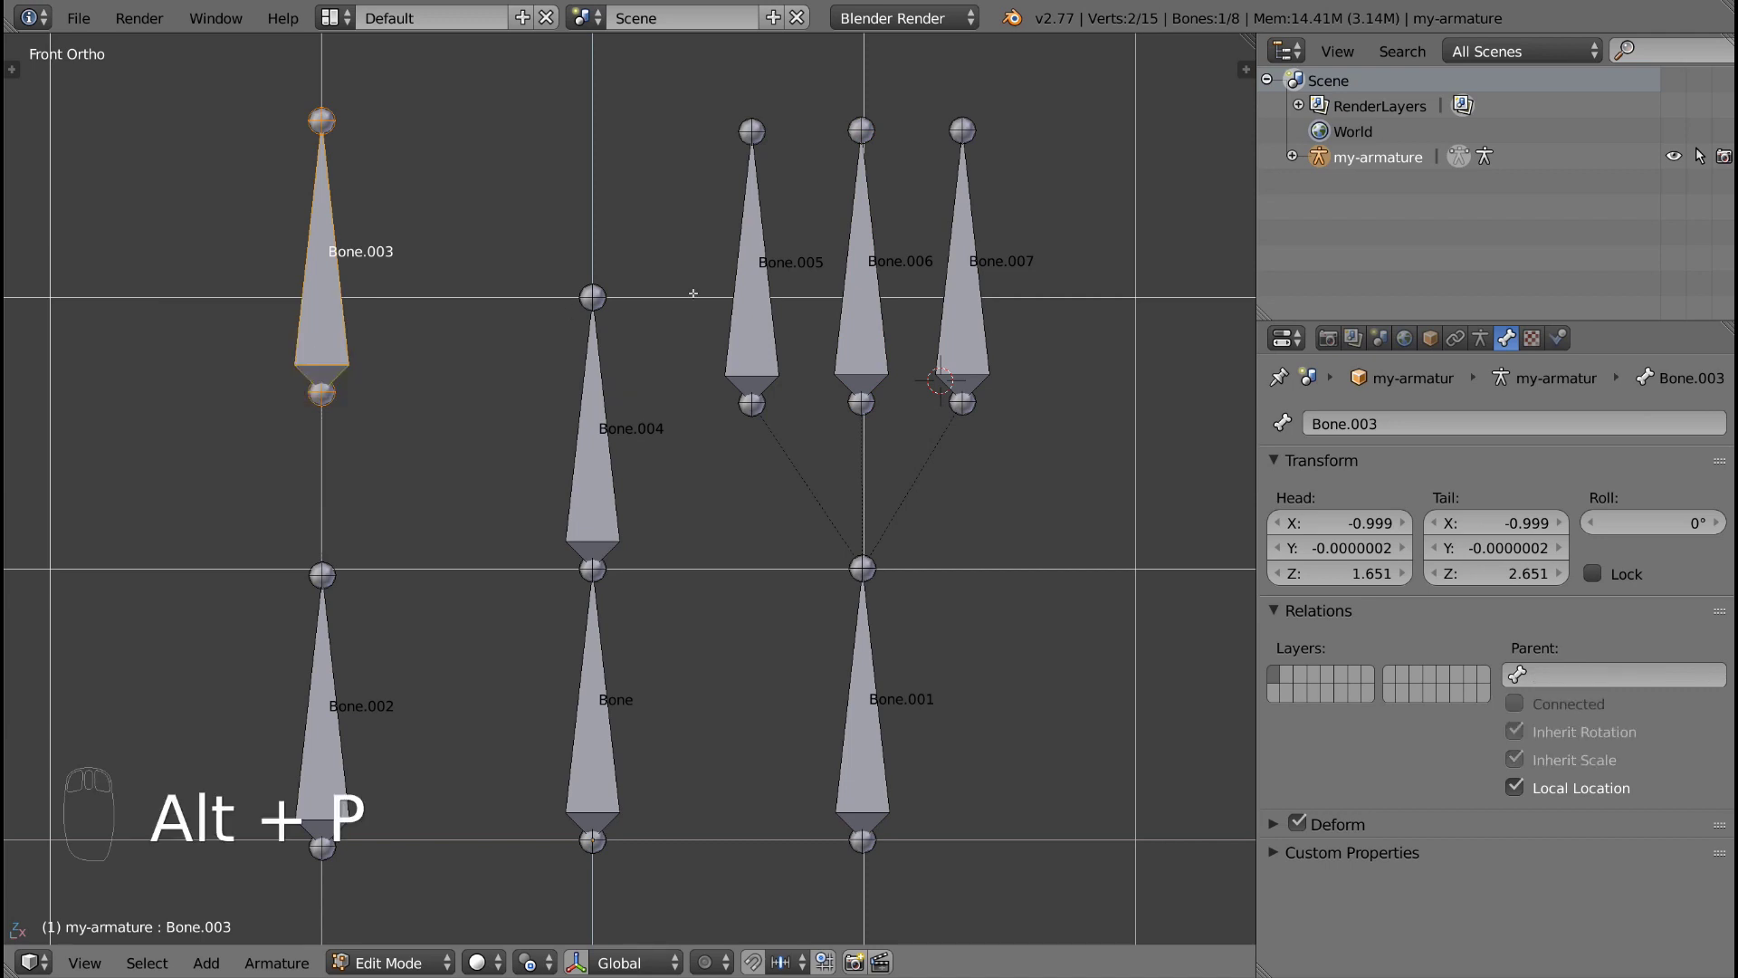
Step: Select Bone.005, Bone.006 and Bone.007 together and clear their parent
{"action": "key", "text": "a"}
{"action": "key", "text": "b"}
{"action": "left_click_drag", "start_coordinate": [701, 118], "coordinate": [1075, 436]}
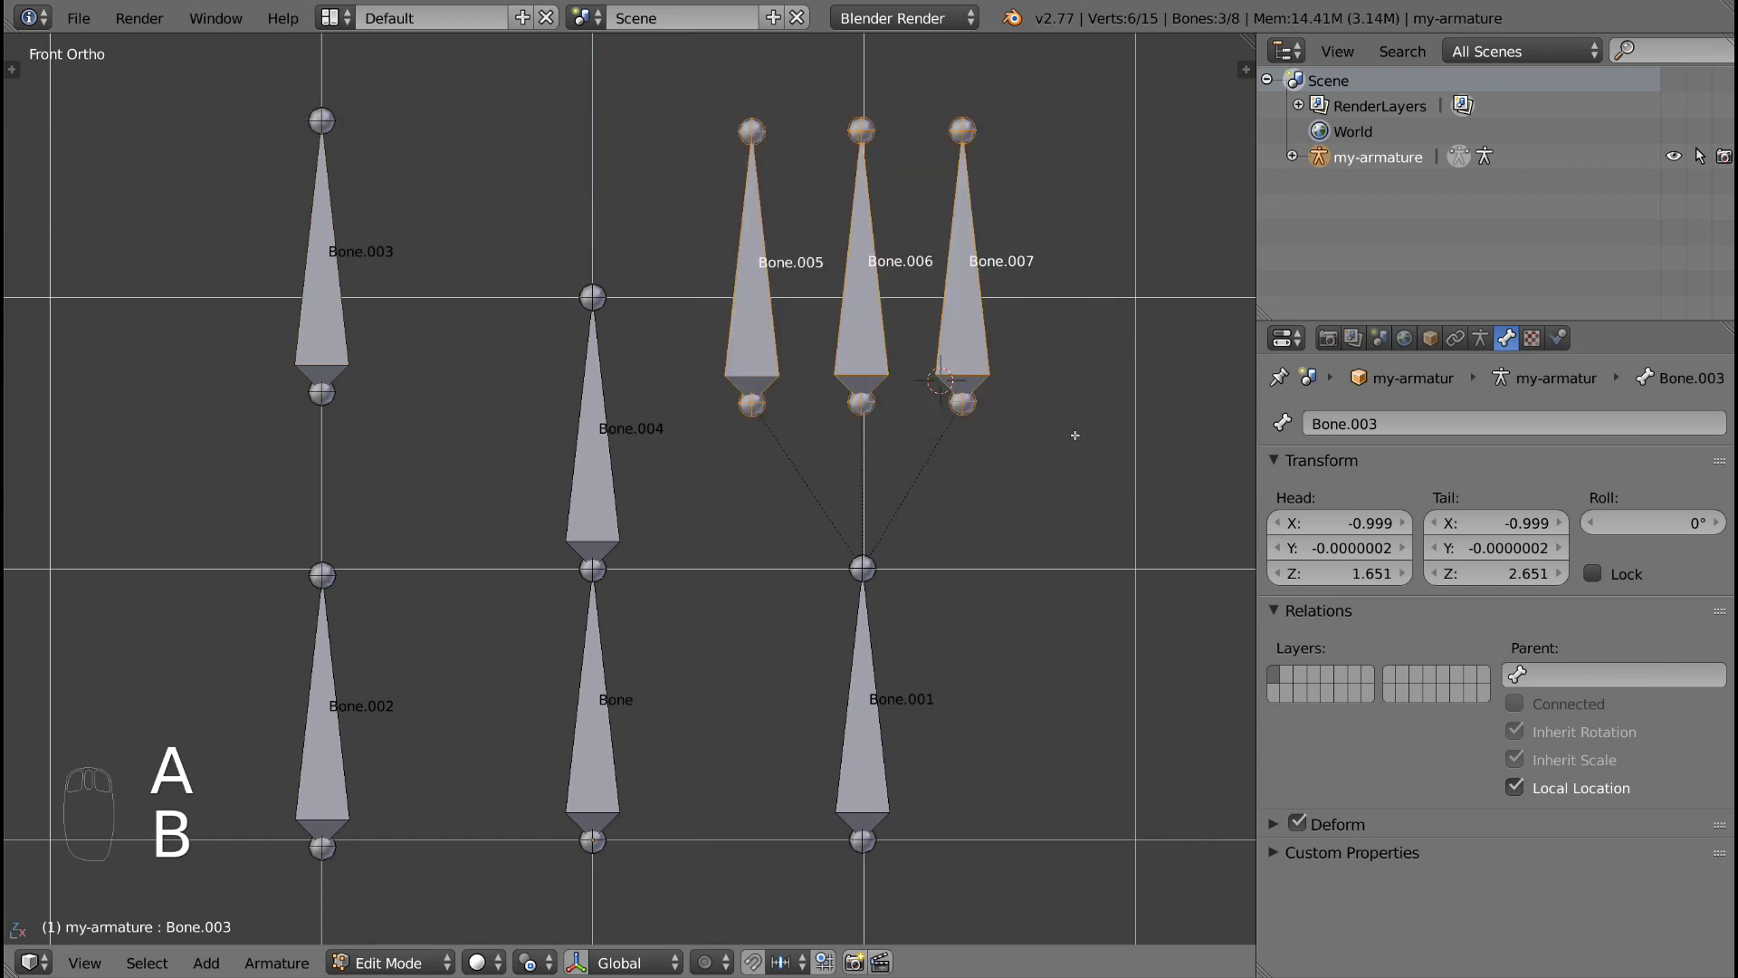
{"action": "key", "text": "alt+p"}
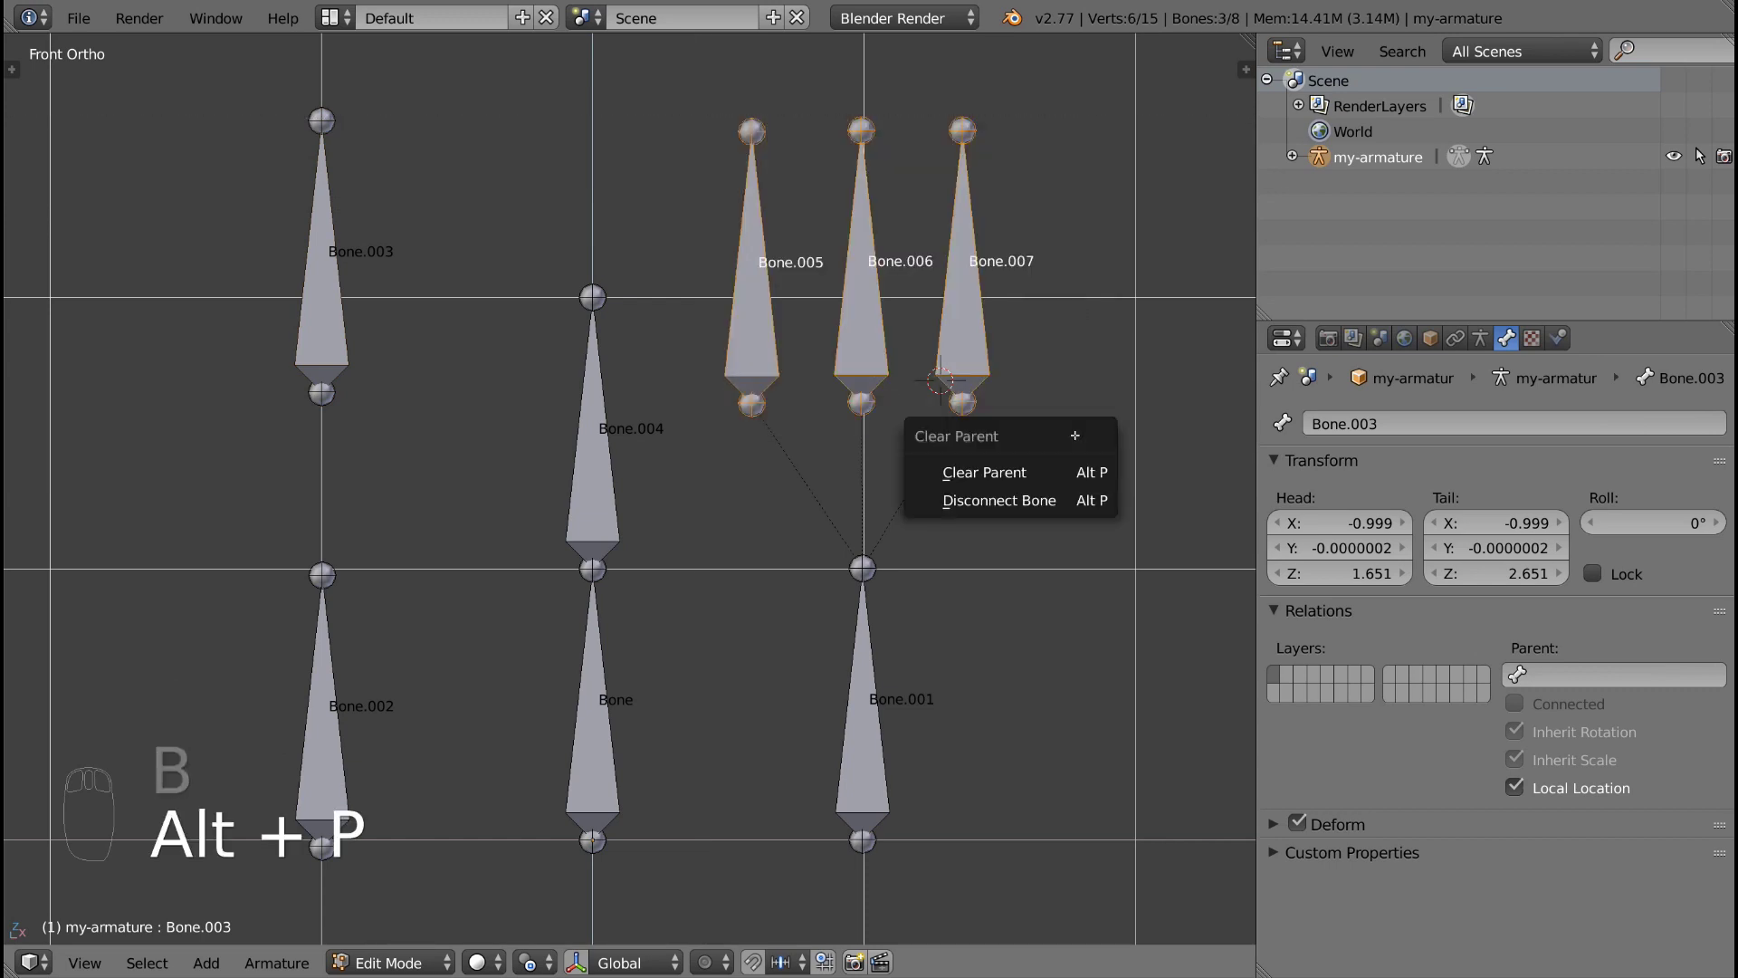
{"action": "left_click", "coordinate": [1041, 470]}
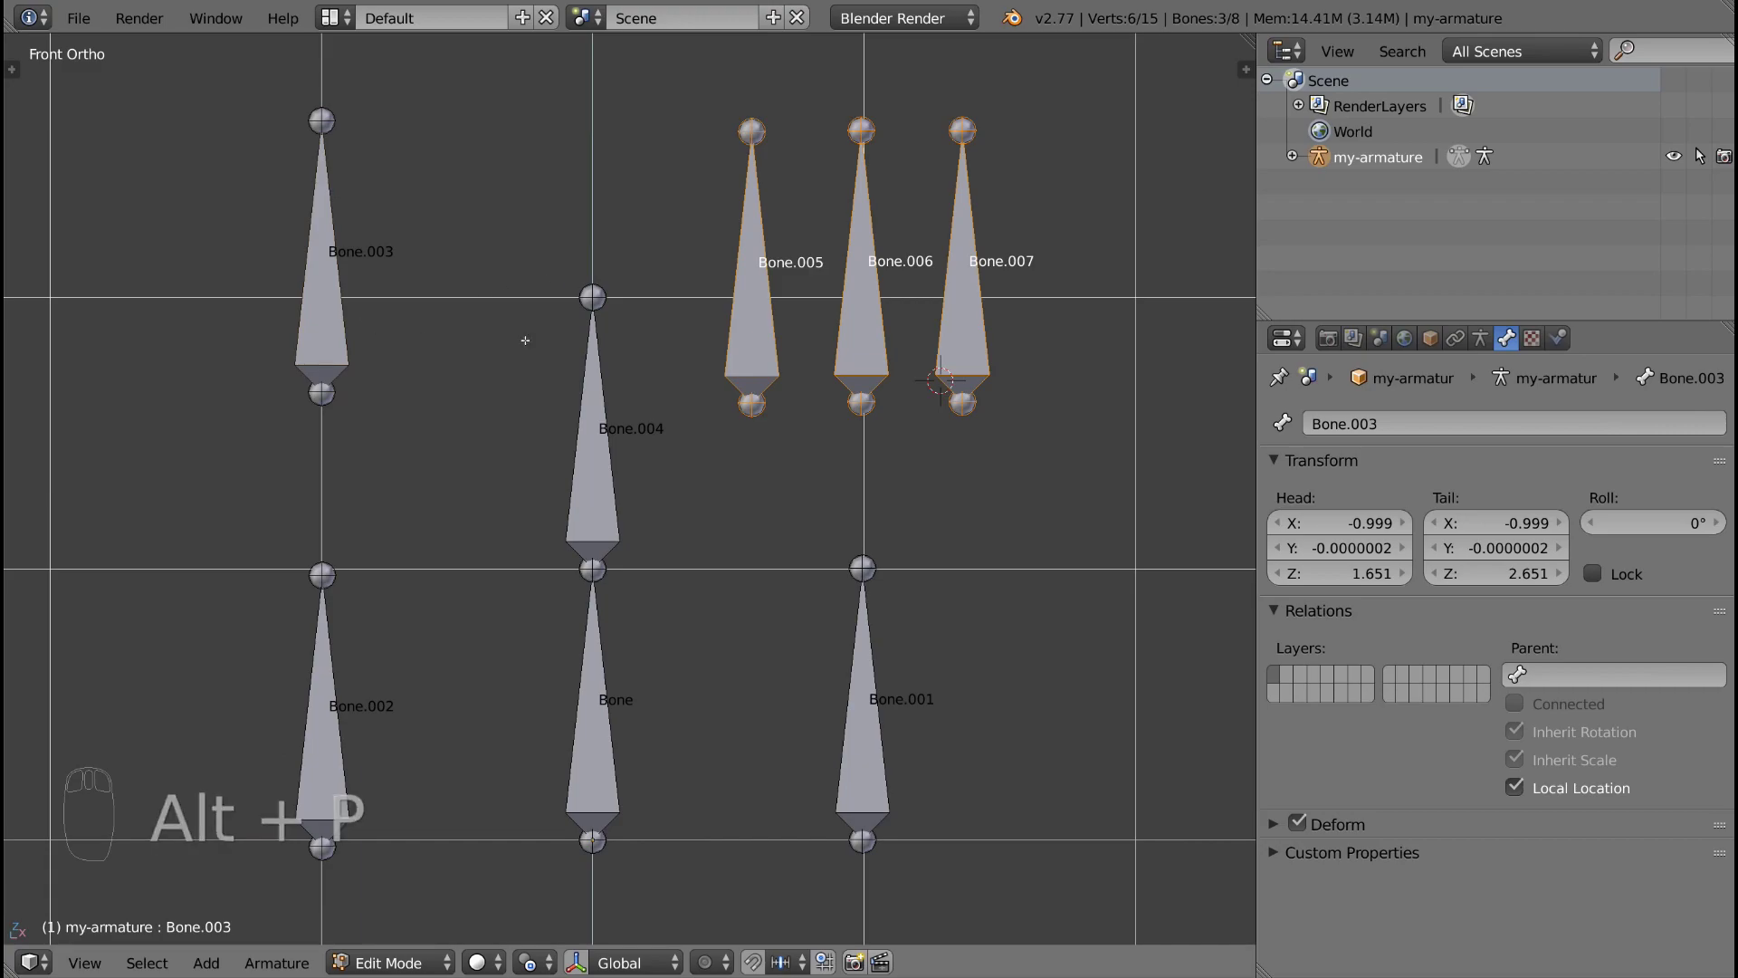
Step: Add Bone.001 to the three selected upper bones and delete all four
{"action": "key", "text": "b"}
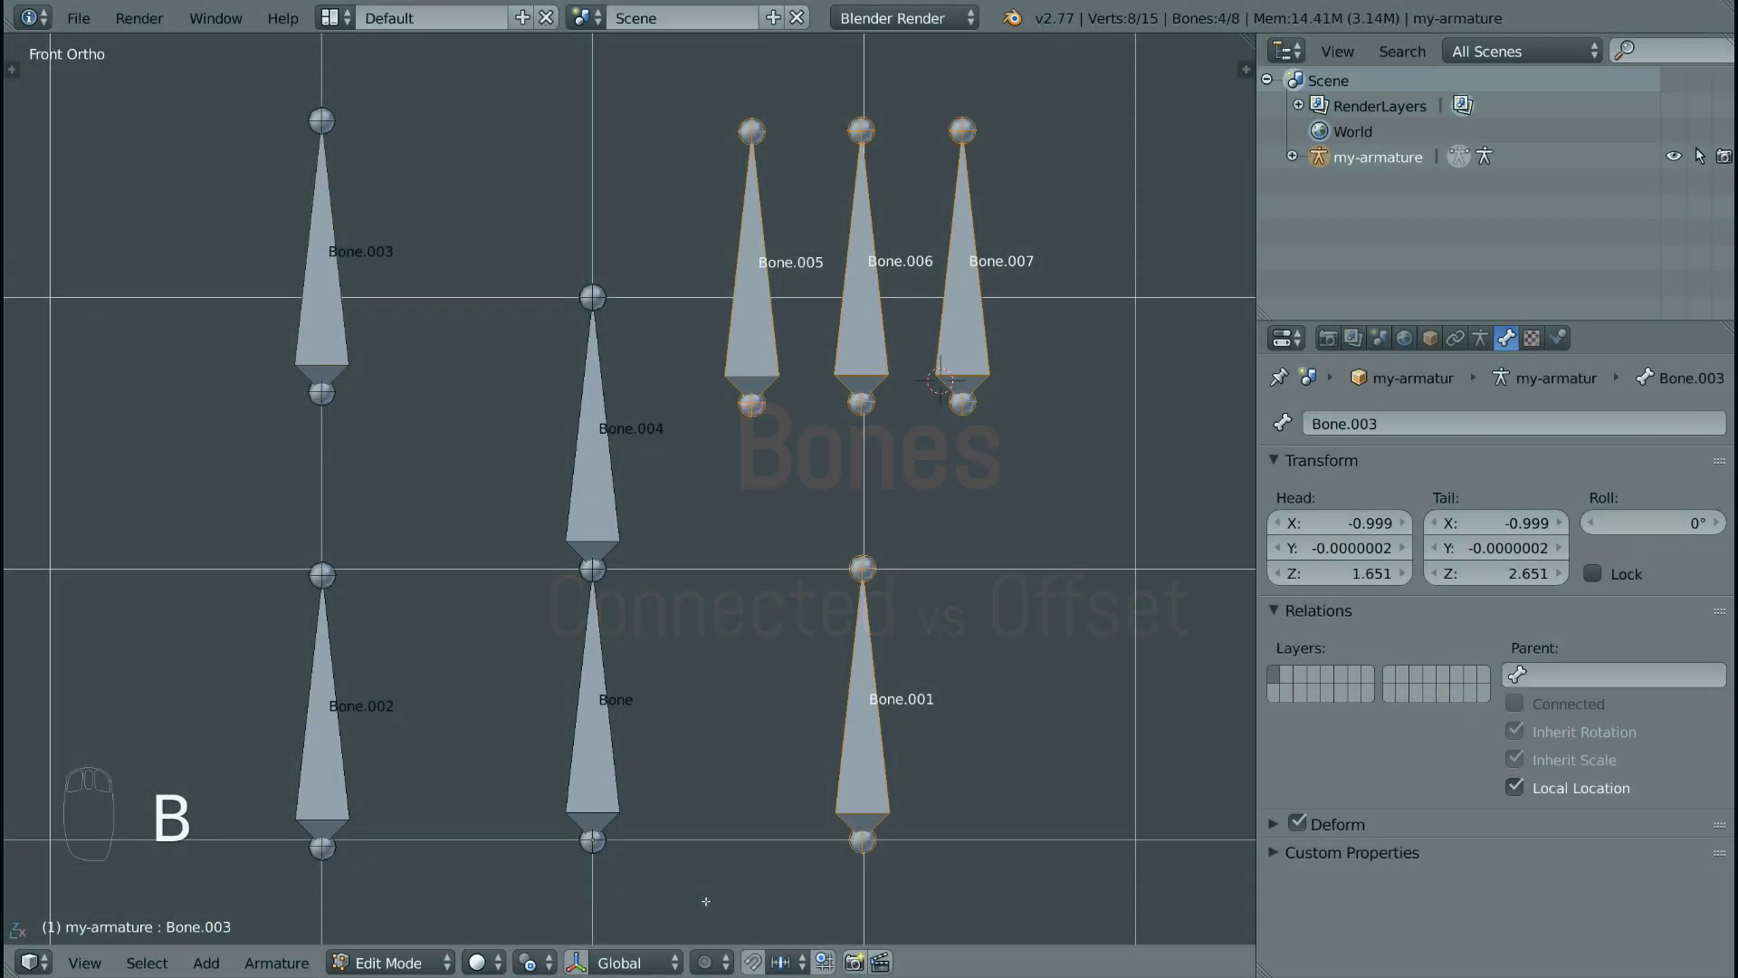
{"action": "key", "text": "Delete"}
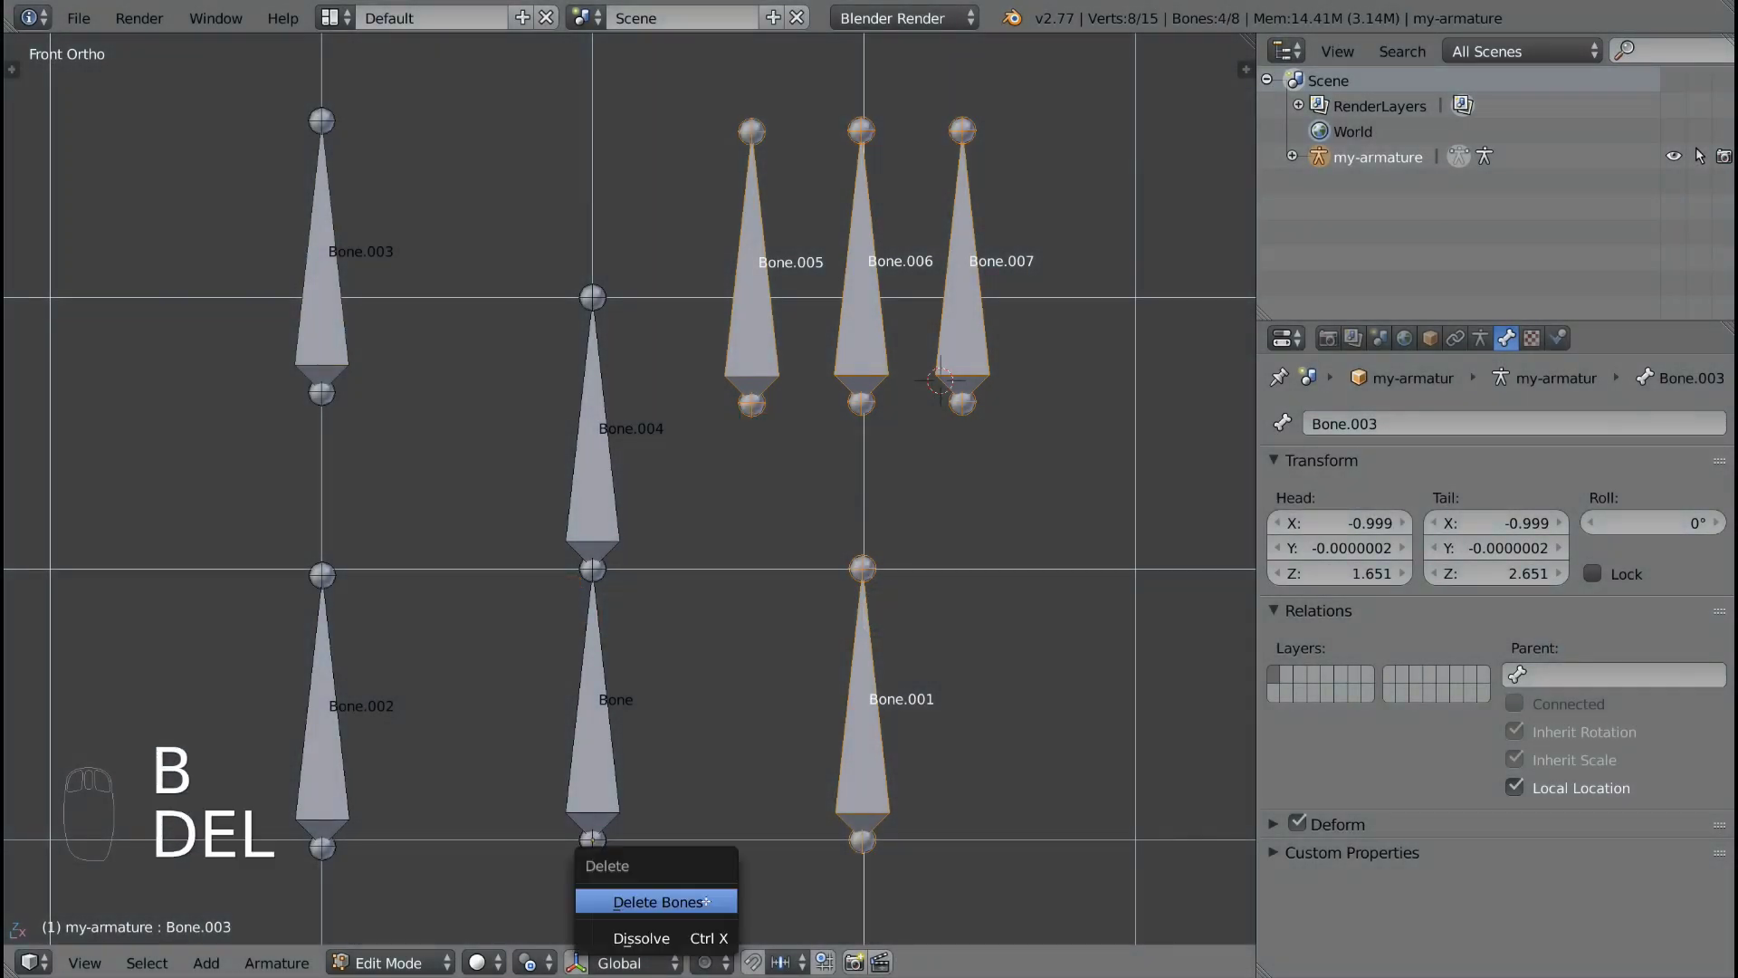
{"action": "left_click", "coordinate": [707, 902]}
Step: Make Bone.002 the parent of Bone.003 using Keep Offset
{"action": "right_click", "coordinate": [288, 341]}
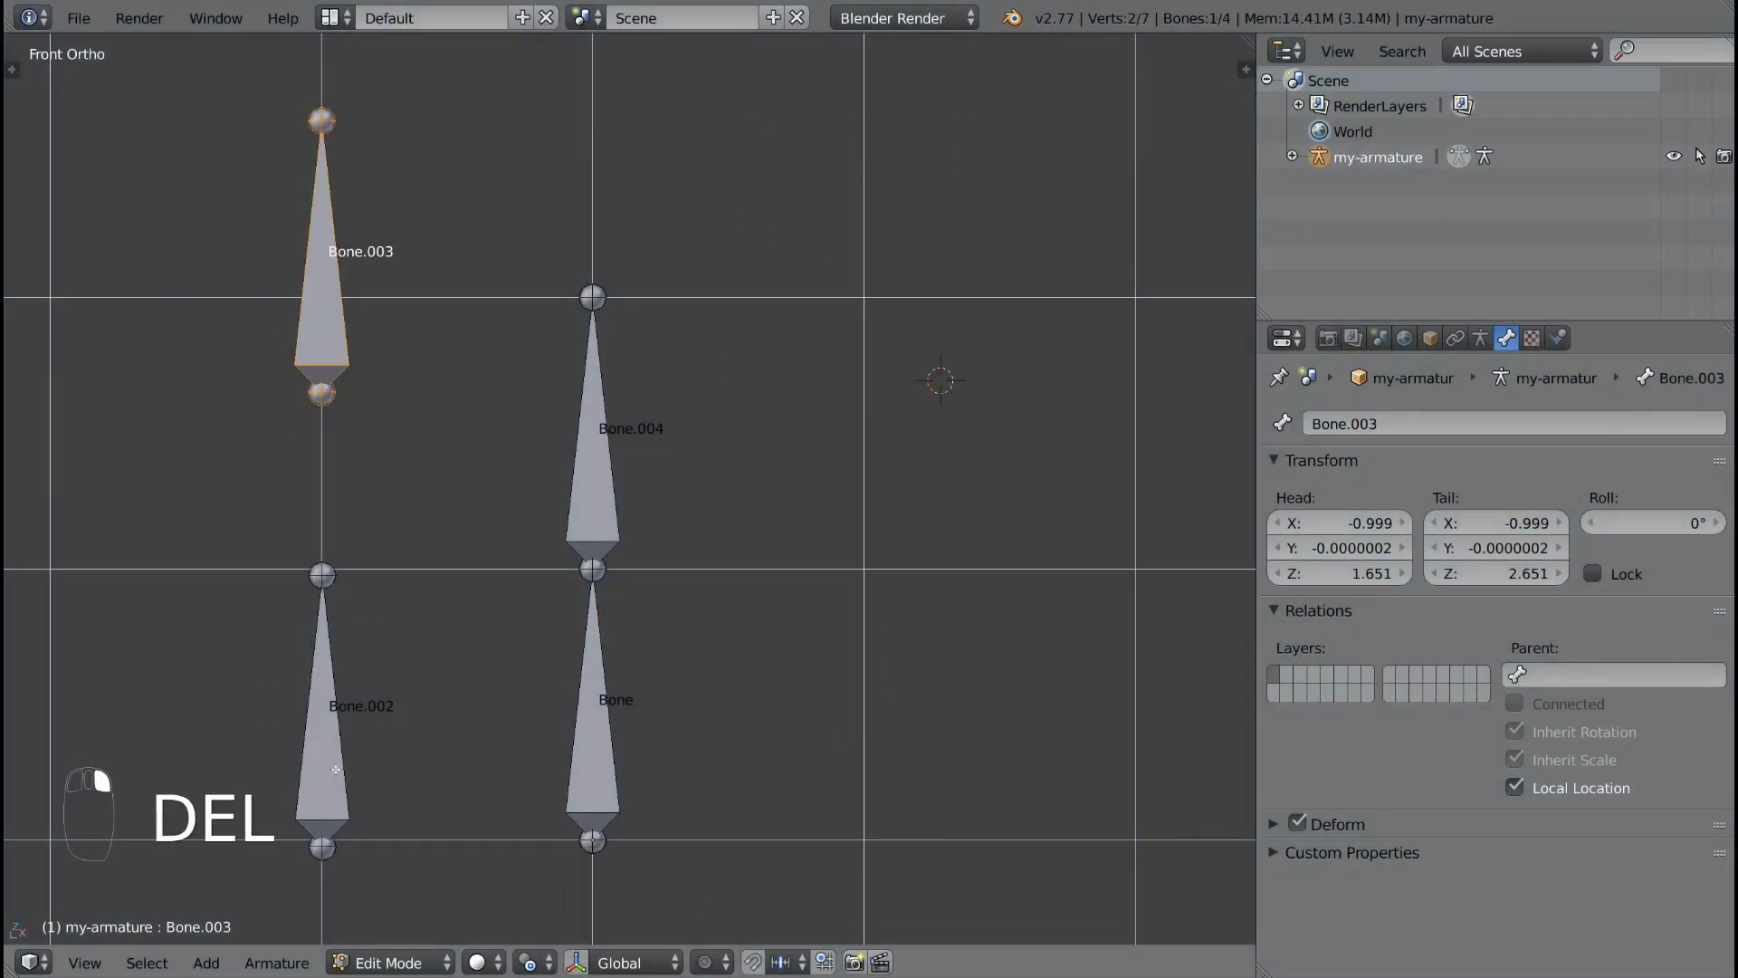
{"action": "key", "text": "ctrl+z"}
{"action": "key", "text": "ctrl+p"}
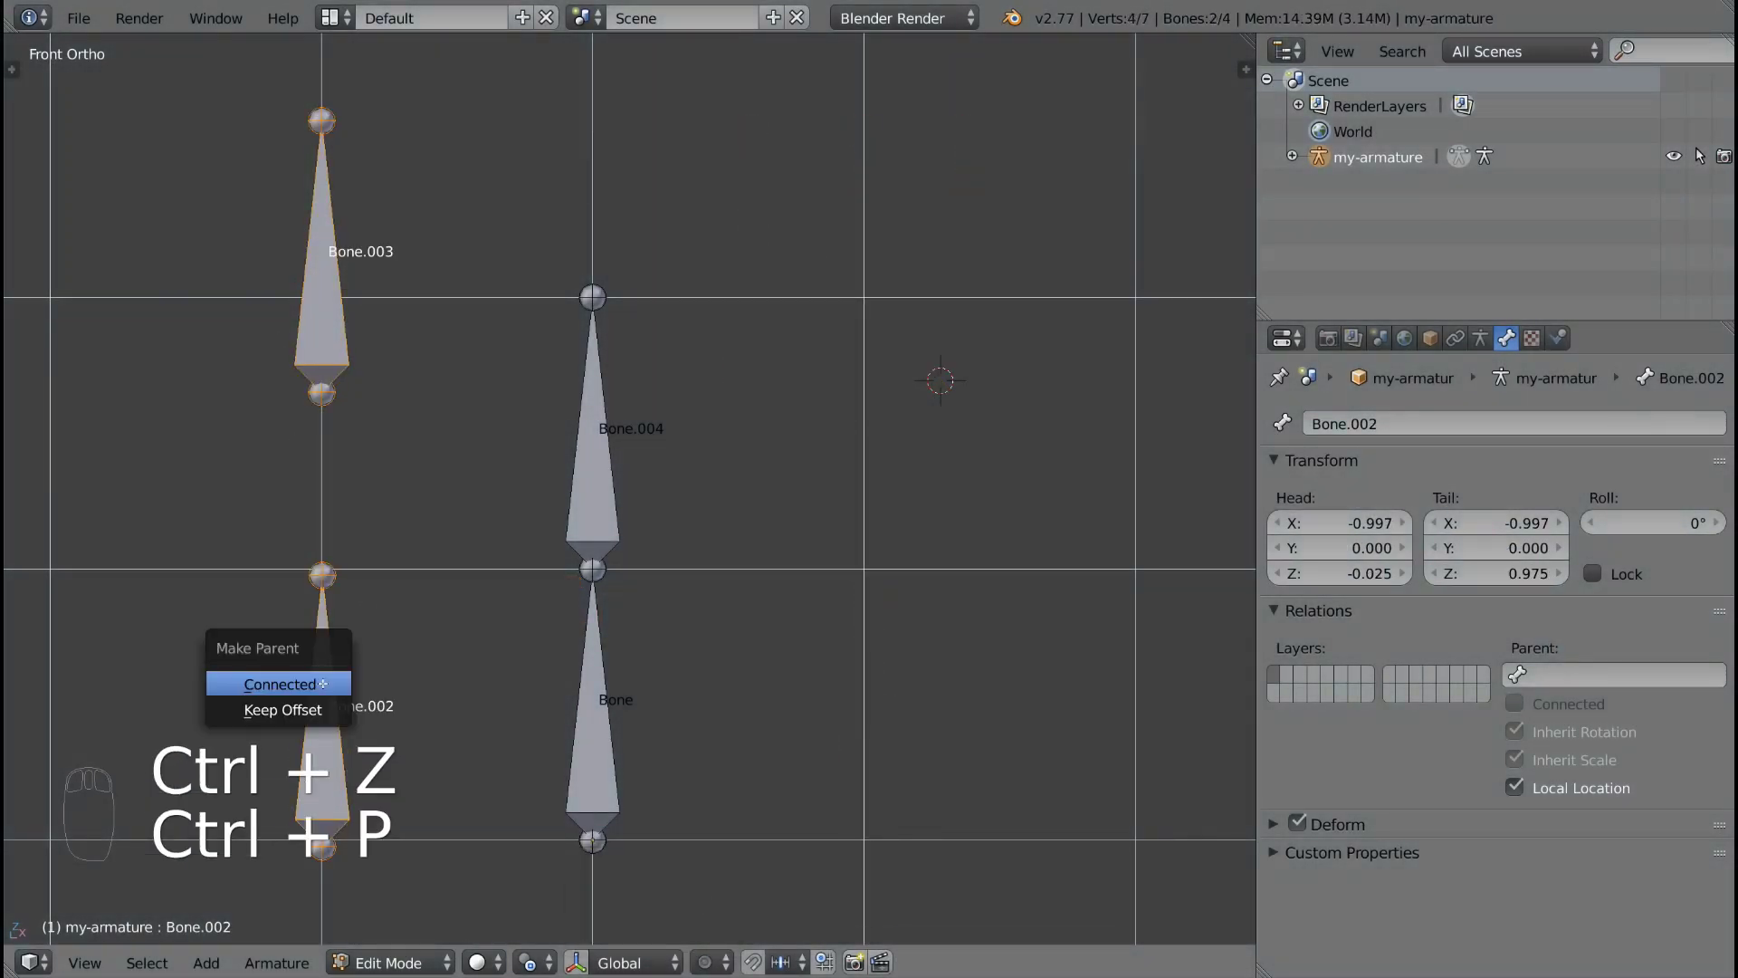
{"action": "left_click", "coordinate": [282, 709]}
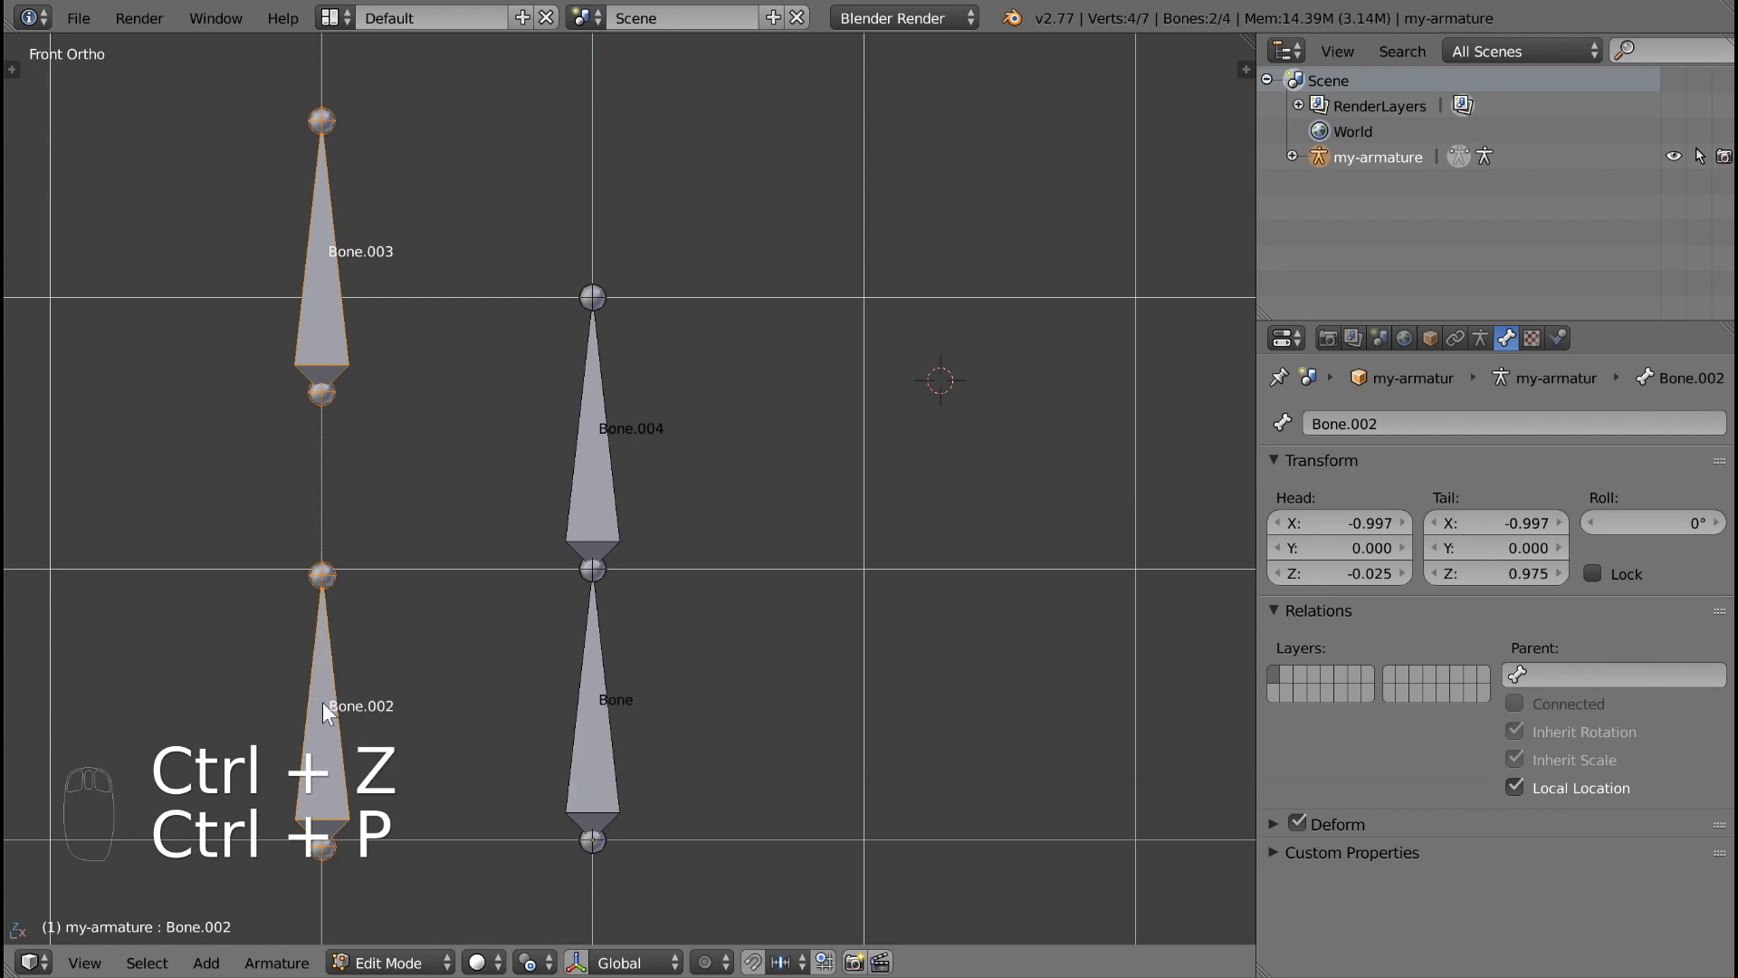
Step: Switch to Pose Mode and try rotating Bone to test the connected child, cancelling the rotation
{"action": "key", "text": "Tab"}
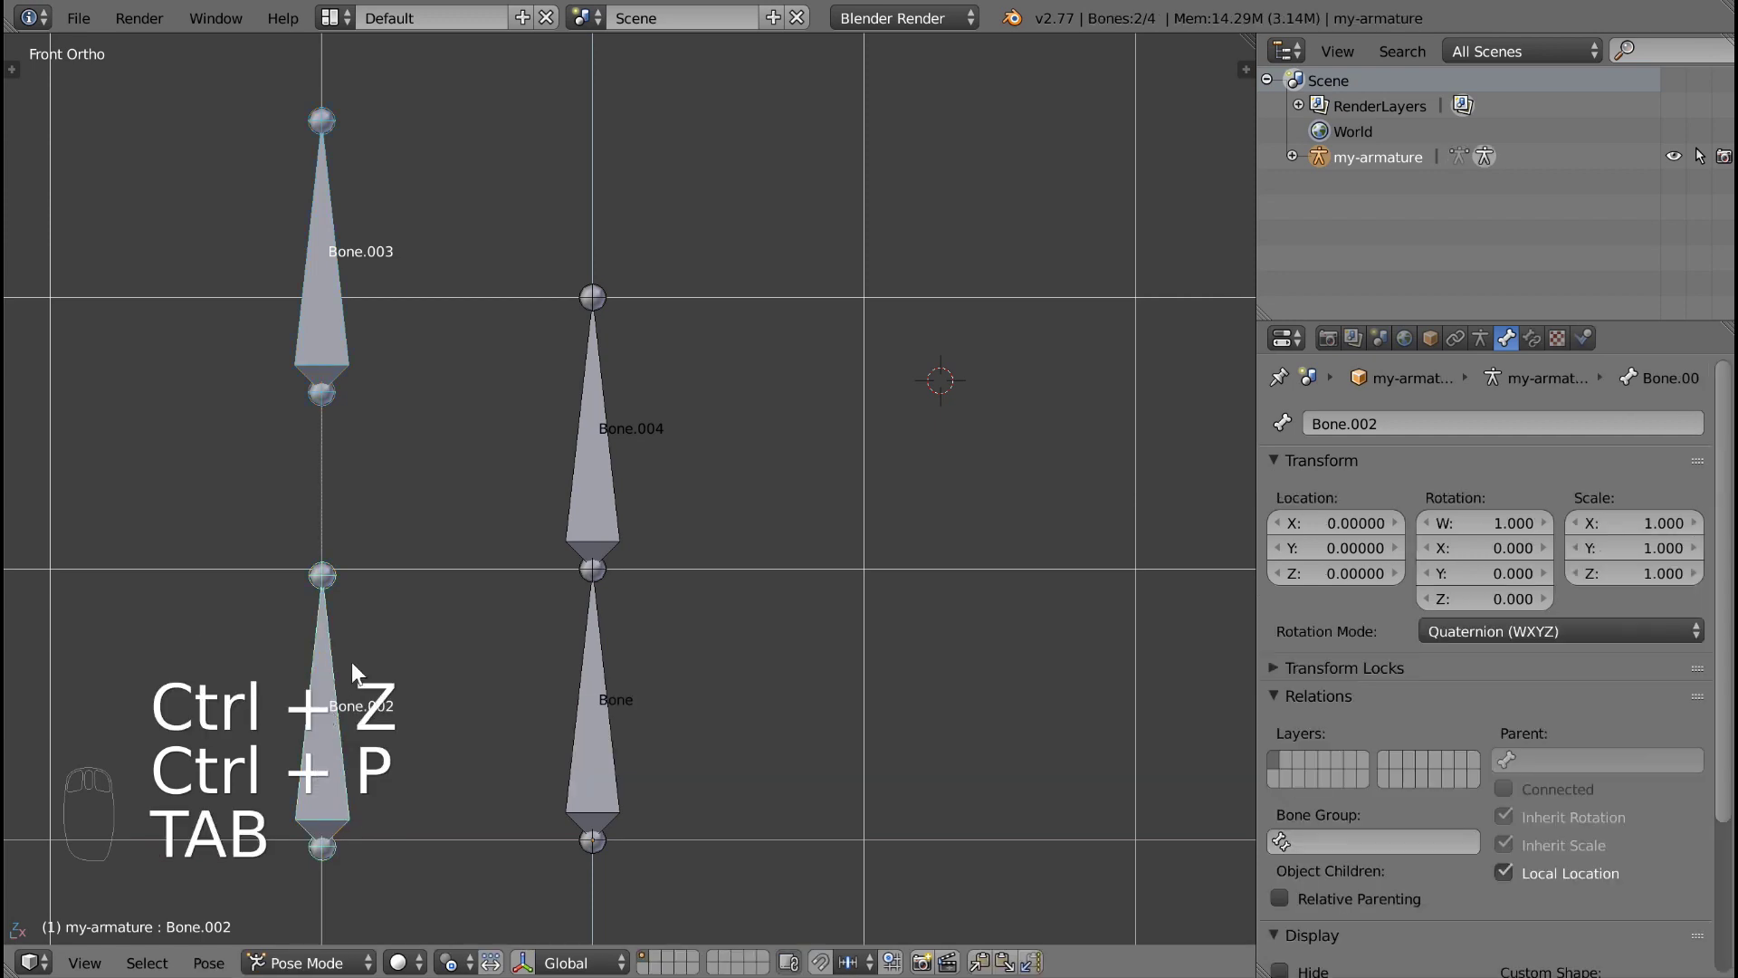
{"action": "right_click", "coordinate": [601, 632]}
{"action": "key", "text": "r"}
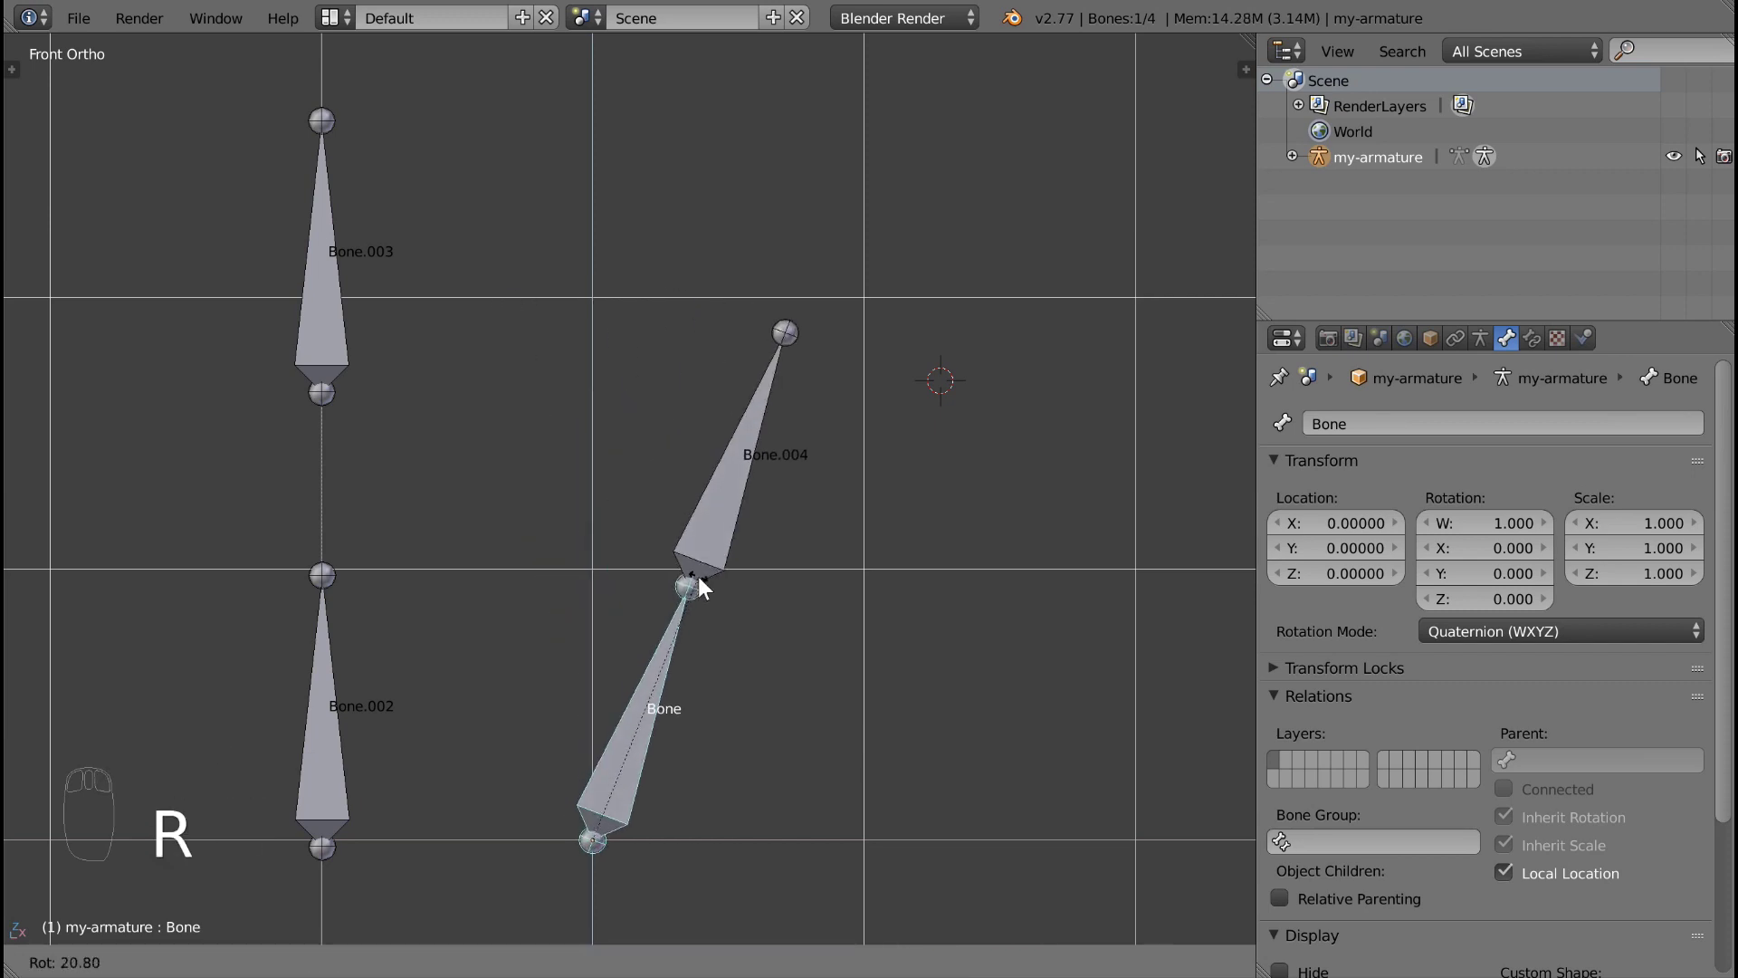
{"action": "right_click", "coordinate": [698, 577]}
Step: Move the offset child Bone.003 about 0.39 along its local X and -0.15 along its local Y, and rotate it freely
{"action": "right_click", "coordinate": [327, 655]}
{"action": "right_click", "coordinate": [324, 285]}
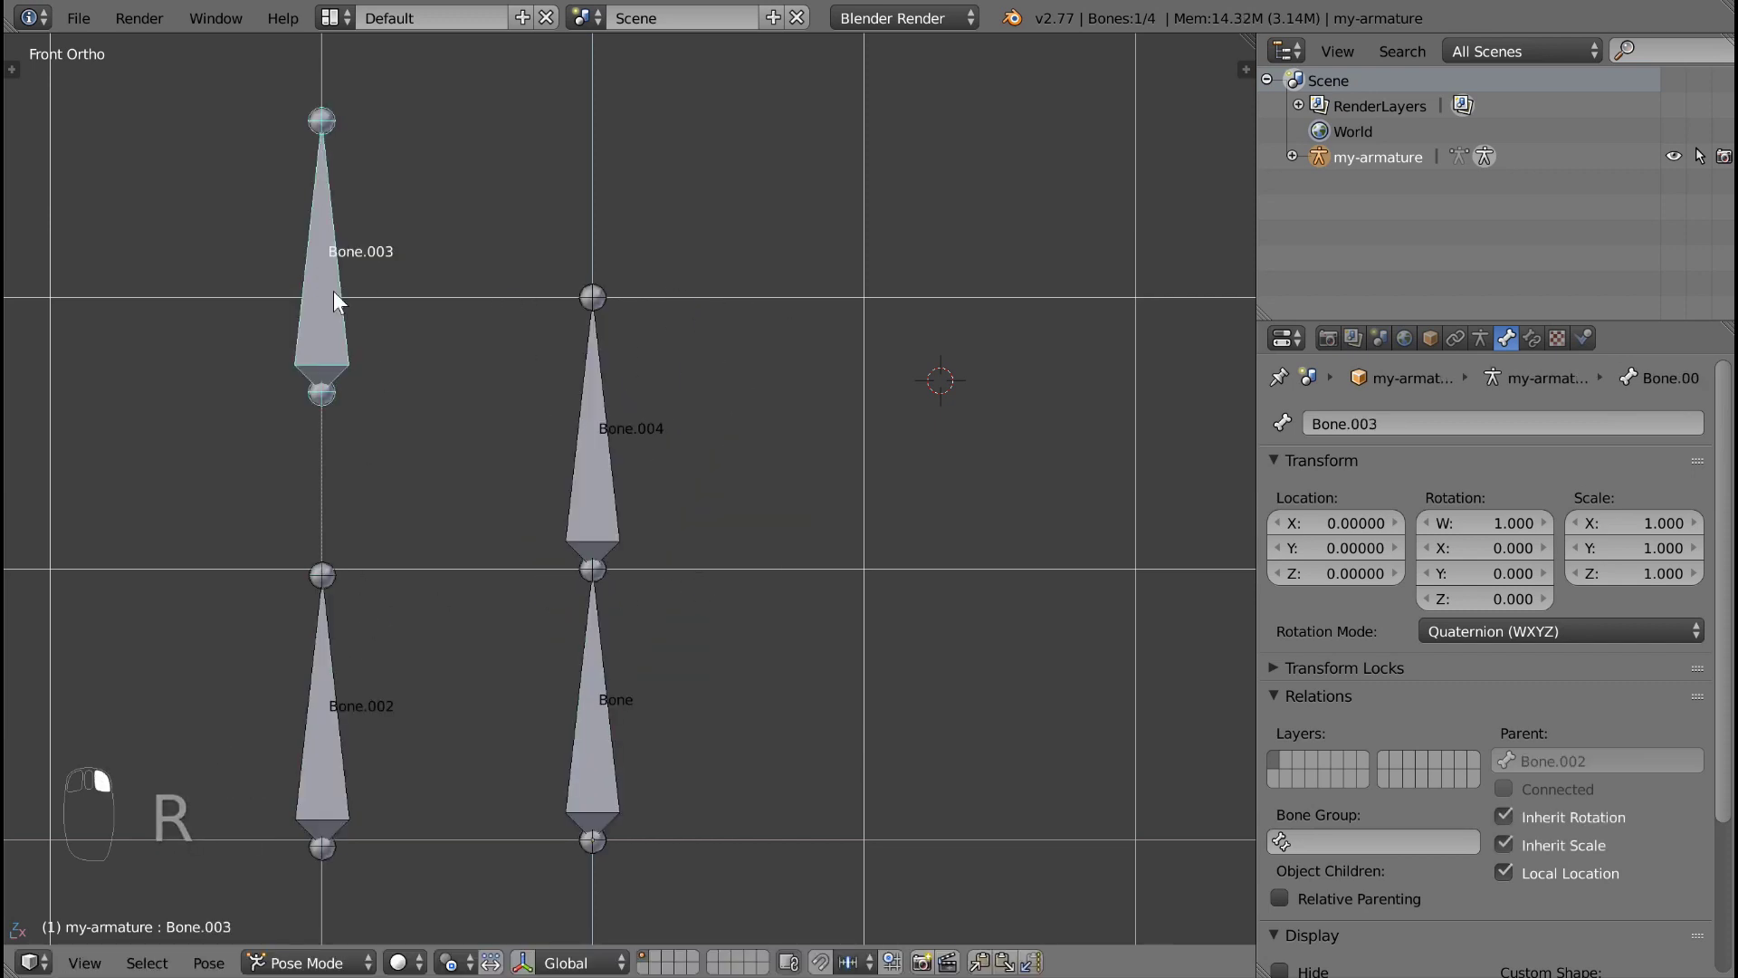
{"action": "key", "text": "g"}
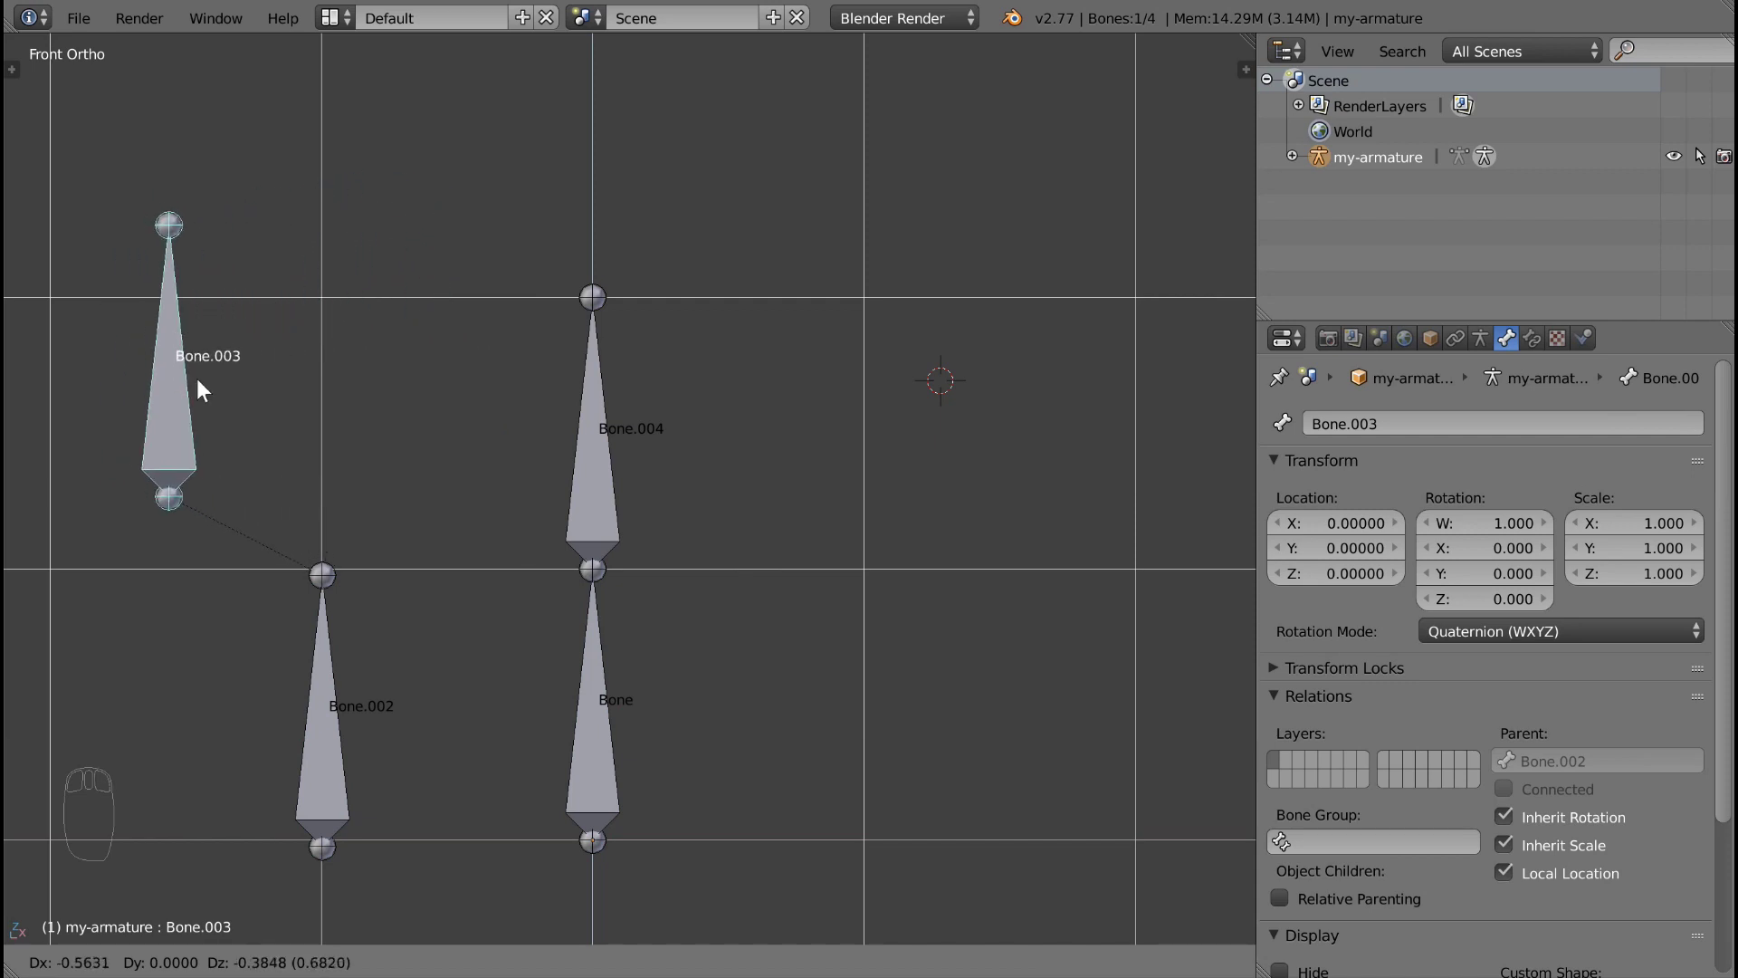
{"action": "left_click", "coordinate": [425, 318]}
{"action": "key", "text": "r"}
{"action": "left_click", "coordinate": [367, 311]}
Step: Rotate the parent Bone.002 counterclockwise and rotate its offset child Bone.003 clockwise to test the two bones separately
{"action": "right_click", "coordinate": [302, 681]}
{"action": "key", "text": "r"}
{"action": "left_click", "coordinate": [214, 561]}
{"action": "right_click", "coordinate": [193, 367]}
{"action": "key", "text": "r"}
{"action": "left_click", "coordinate": [277, 335]}
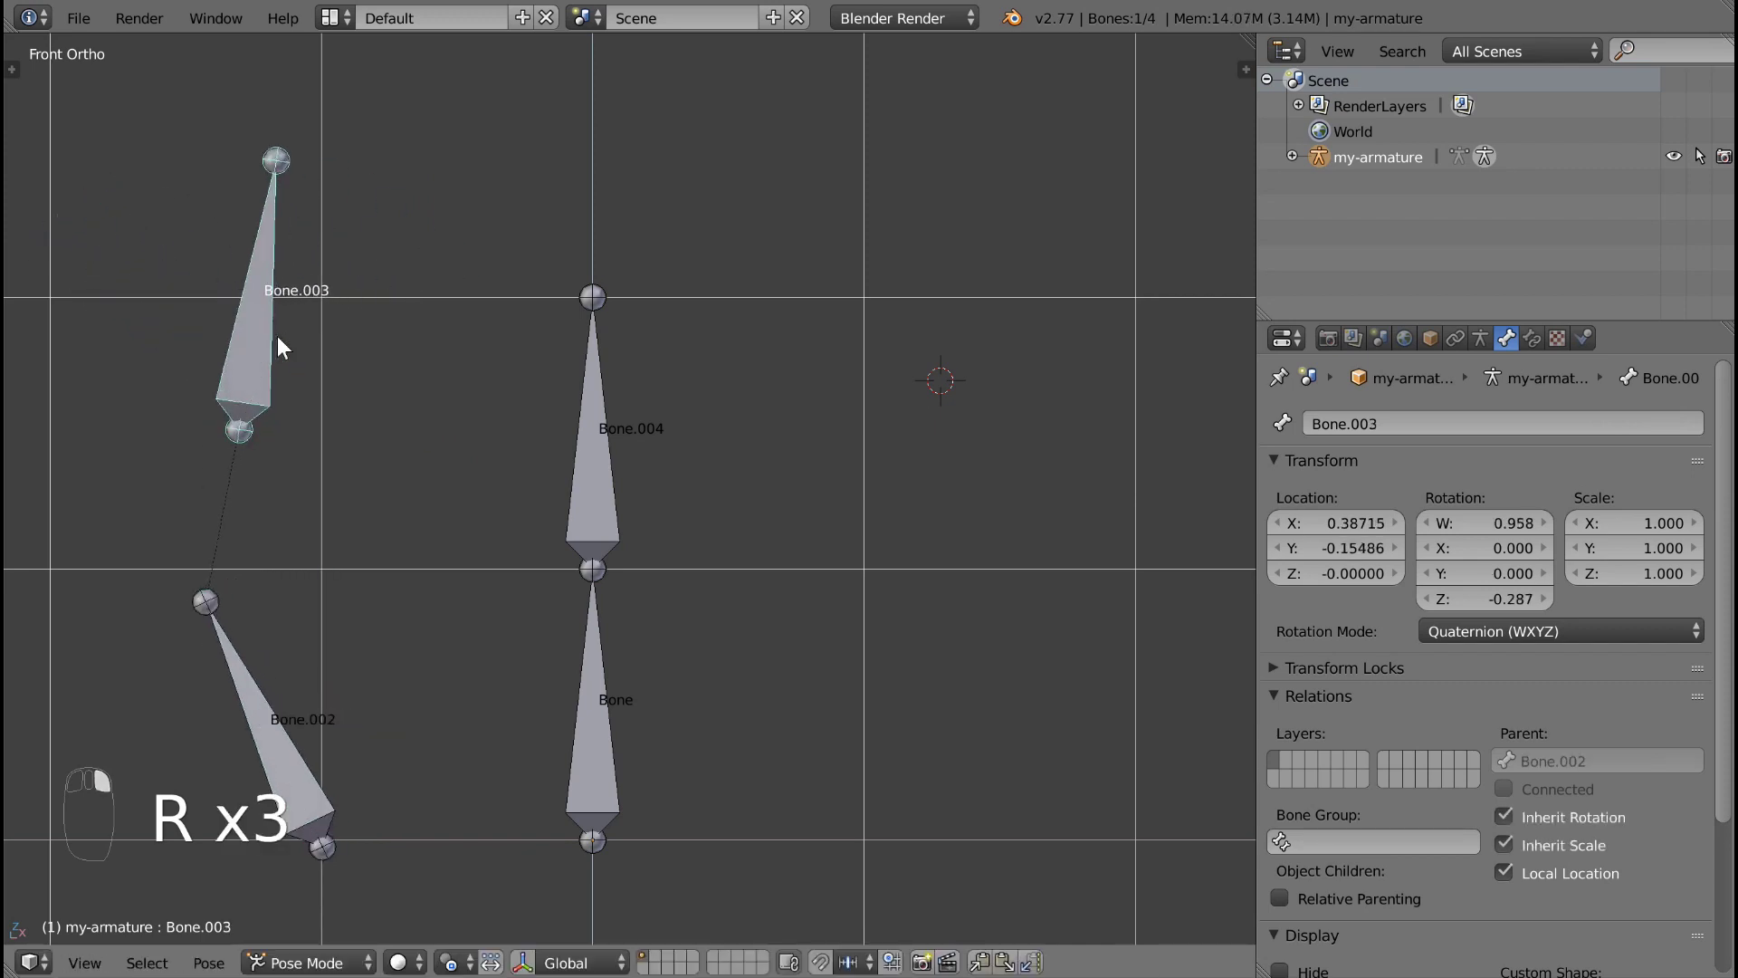
Step: Try rotating the parent Bone.002 again, and move it about 0.60 along the global X axis
{"action": "right_click", "coordinate": [237, 693]}
{"action": "key", "text": "r"}
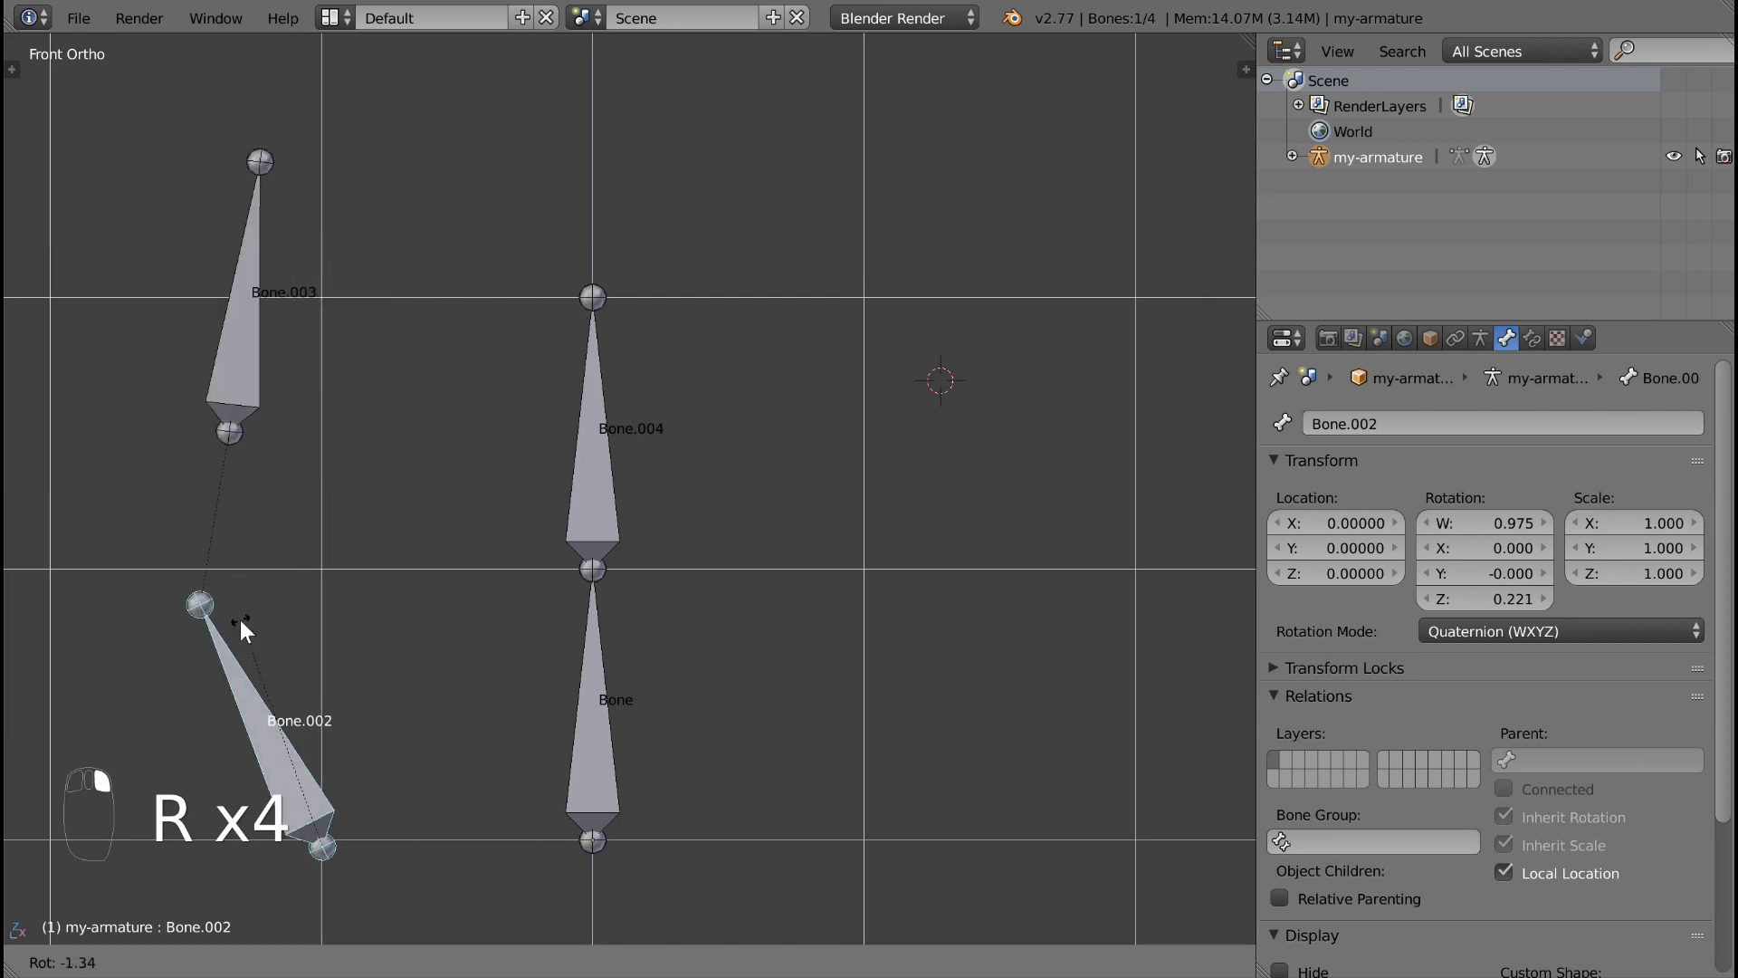
{"action": "left_click", "coordinate": [324, 643]}
{"action": "key", "text": "g"}
{"action": "key", "text": "x"}
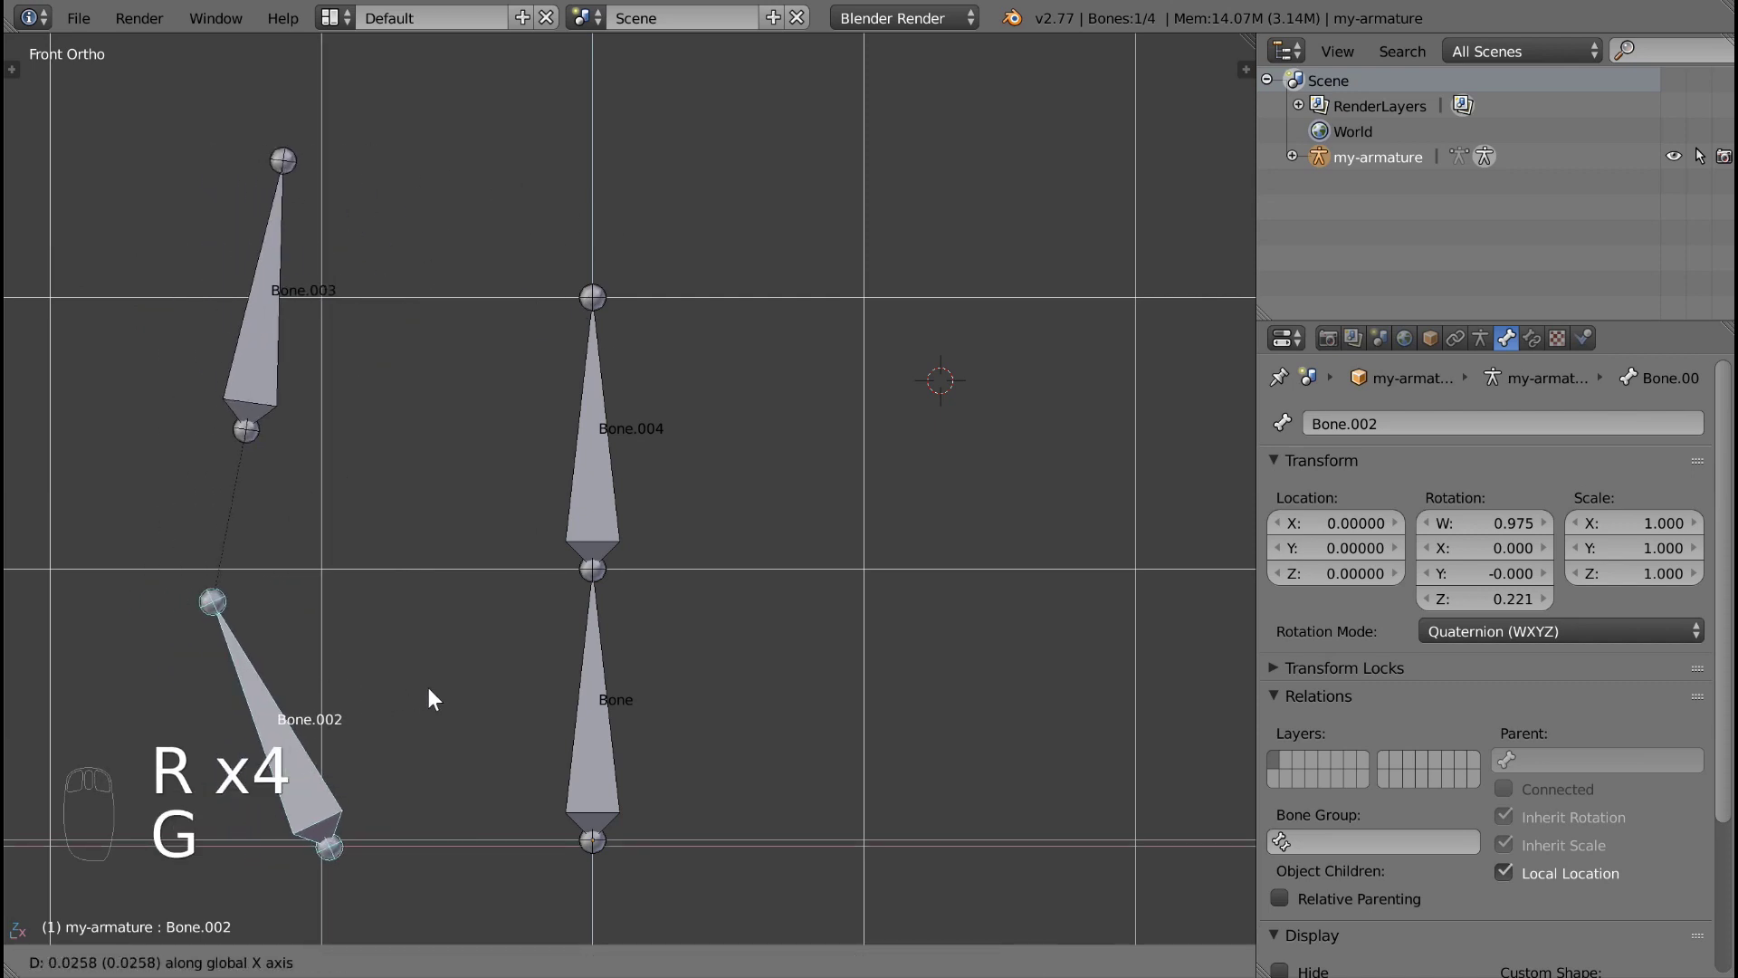
{"action": "left_click", "coordinate": [546, 708]}
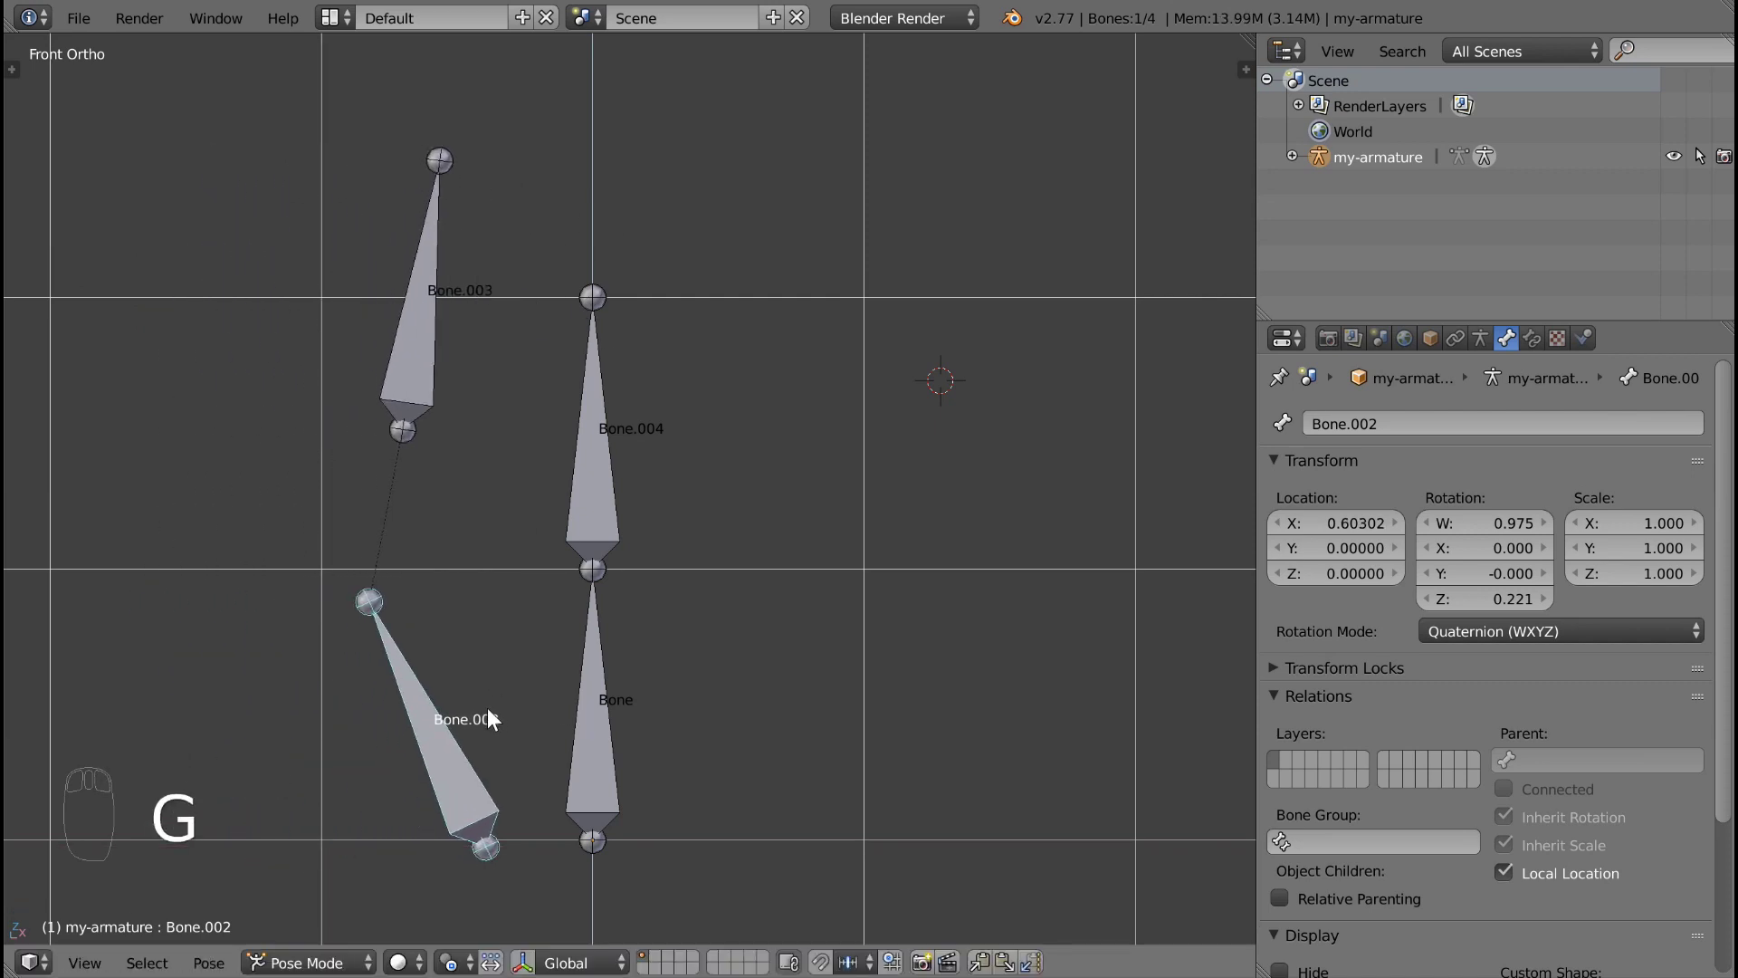
Step: Rotate the child Bone.003 counterclockwise and move it to about 0.14 on its local X and -0.14 on its local Y
{"action": "right_click", "coordinate": [421, 387]}
{"action": "key", "text": "r"}
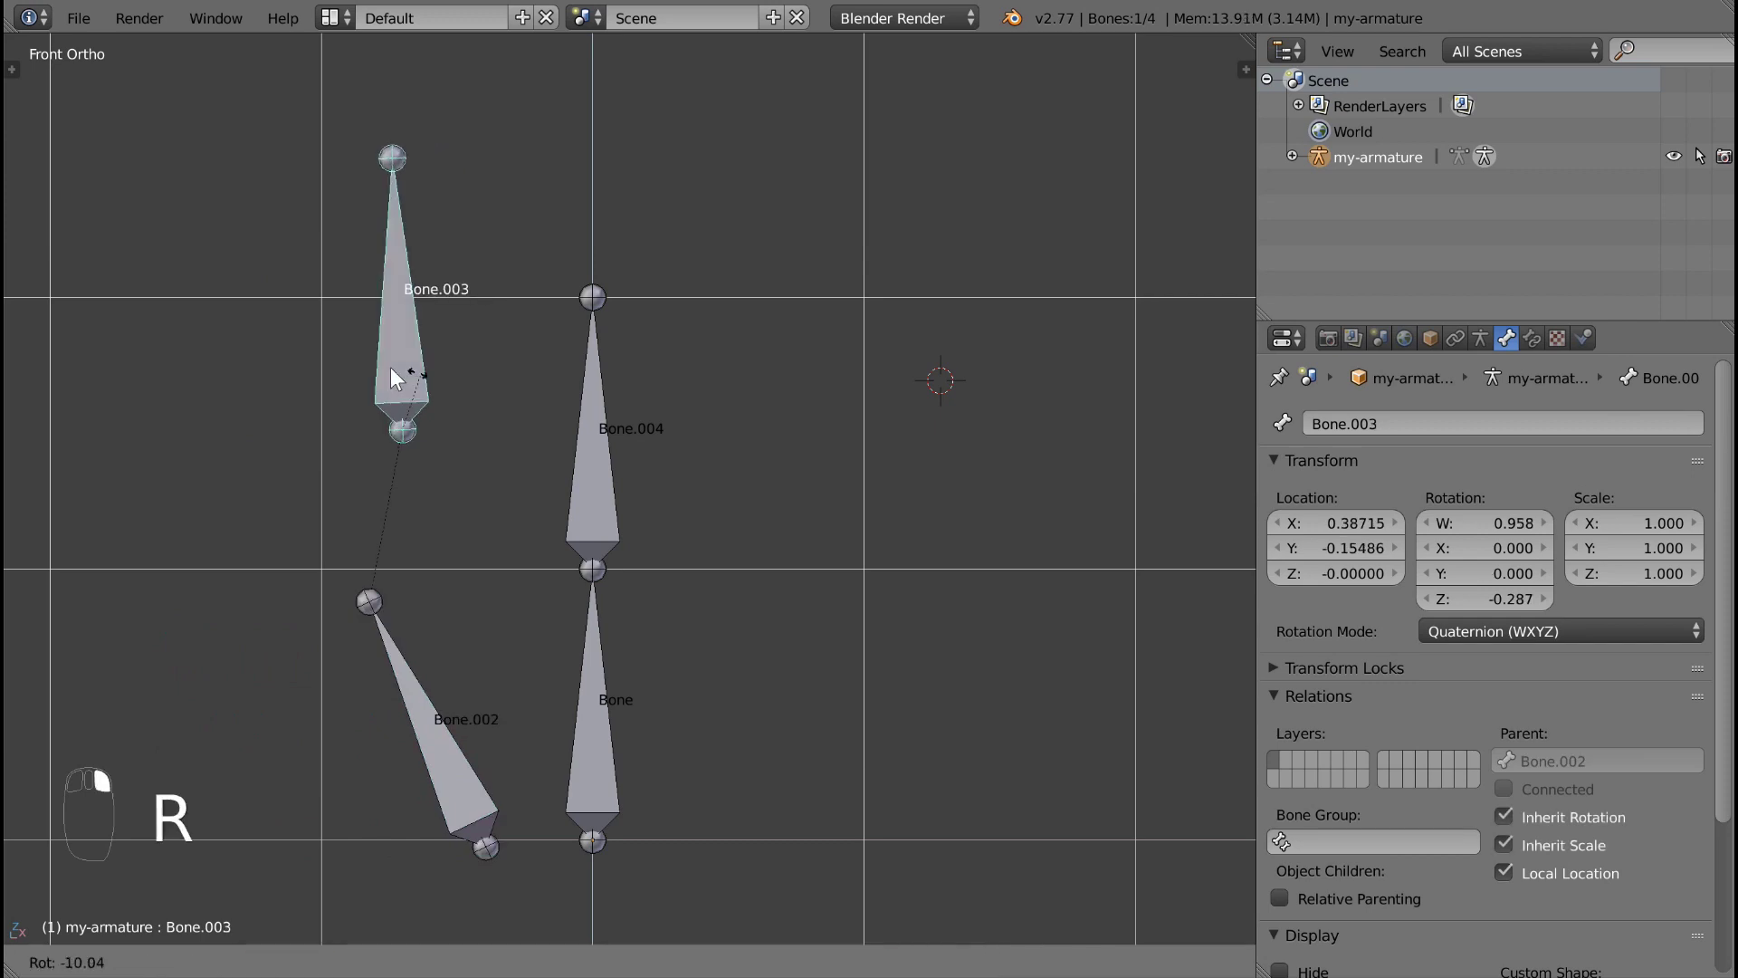
{"action": "left_click", "coordinate": [353, 380]}
{"action": "key", "text": "g"}
{"action": "left_click", "coordinate": [295, 413]}
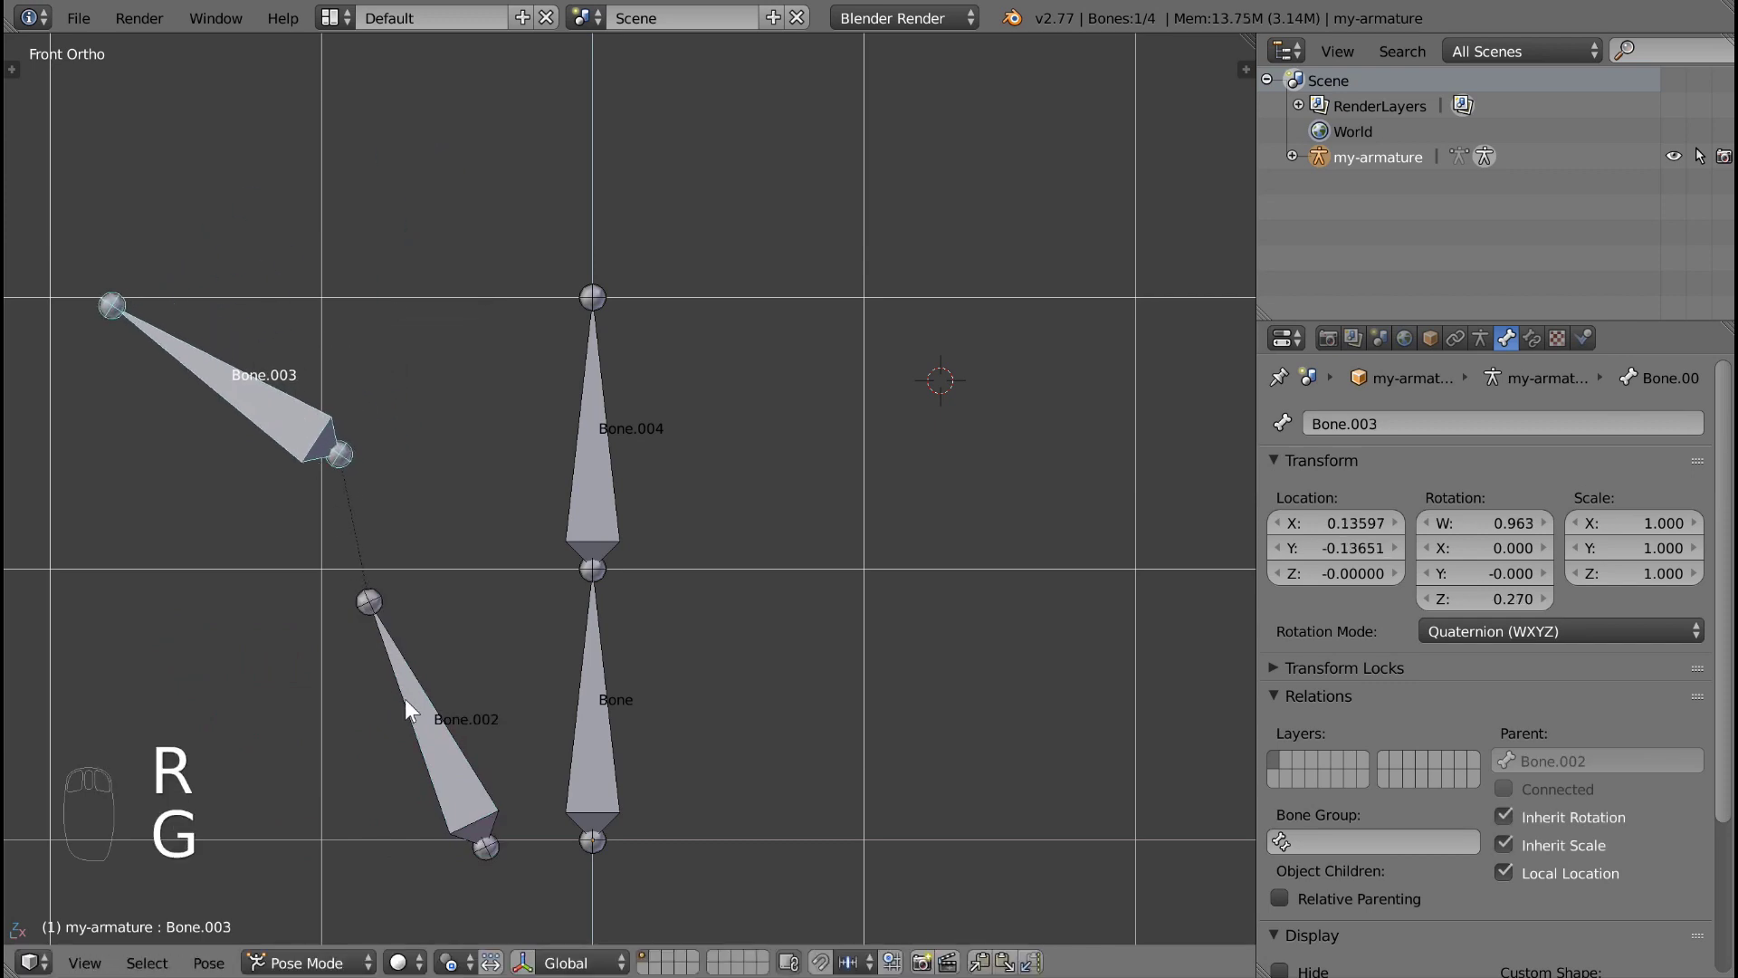
Step: Select all four bones and clear their pose location and rotation
{"action": "key", "text": "a"}
{"action": "key", "text": "a"}
{"action": "key", "text": "a"}
{"action": "key", "text": "alt+g"}
{"action": "key", "text": "alt+r"}
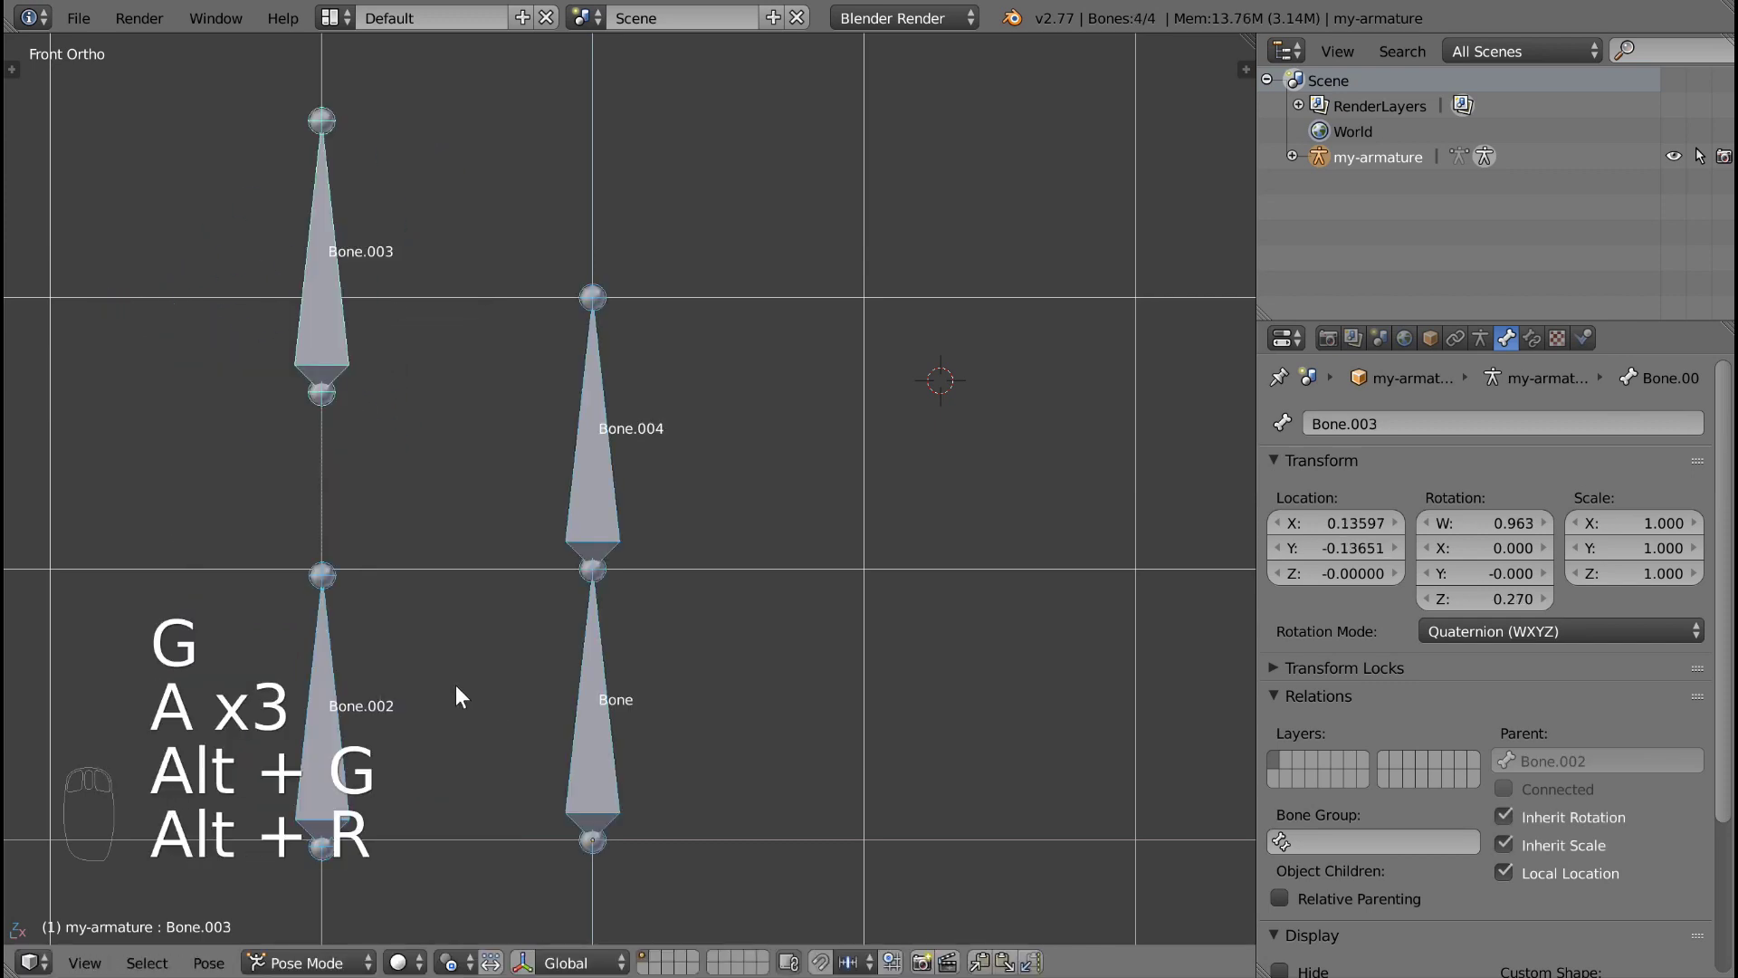
Step: Scale all the selected bones by about 1.21 and return to the front view
{"action": "key", "text": "s"}
{"action": "right_click", "coordinate": [483, 757]}
{"action": "middle_click_drag", "start_coordinate": [477, 691], "coordinate": [768, 661]}
{"action": "key", "text": "KP_1"}
{"action": "scroll", "coordinate": [767, 661], "scroll_direction": "down", "scroll_amount": 3}
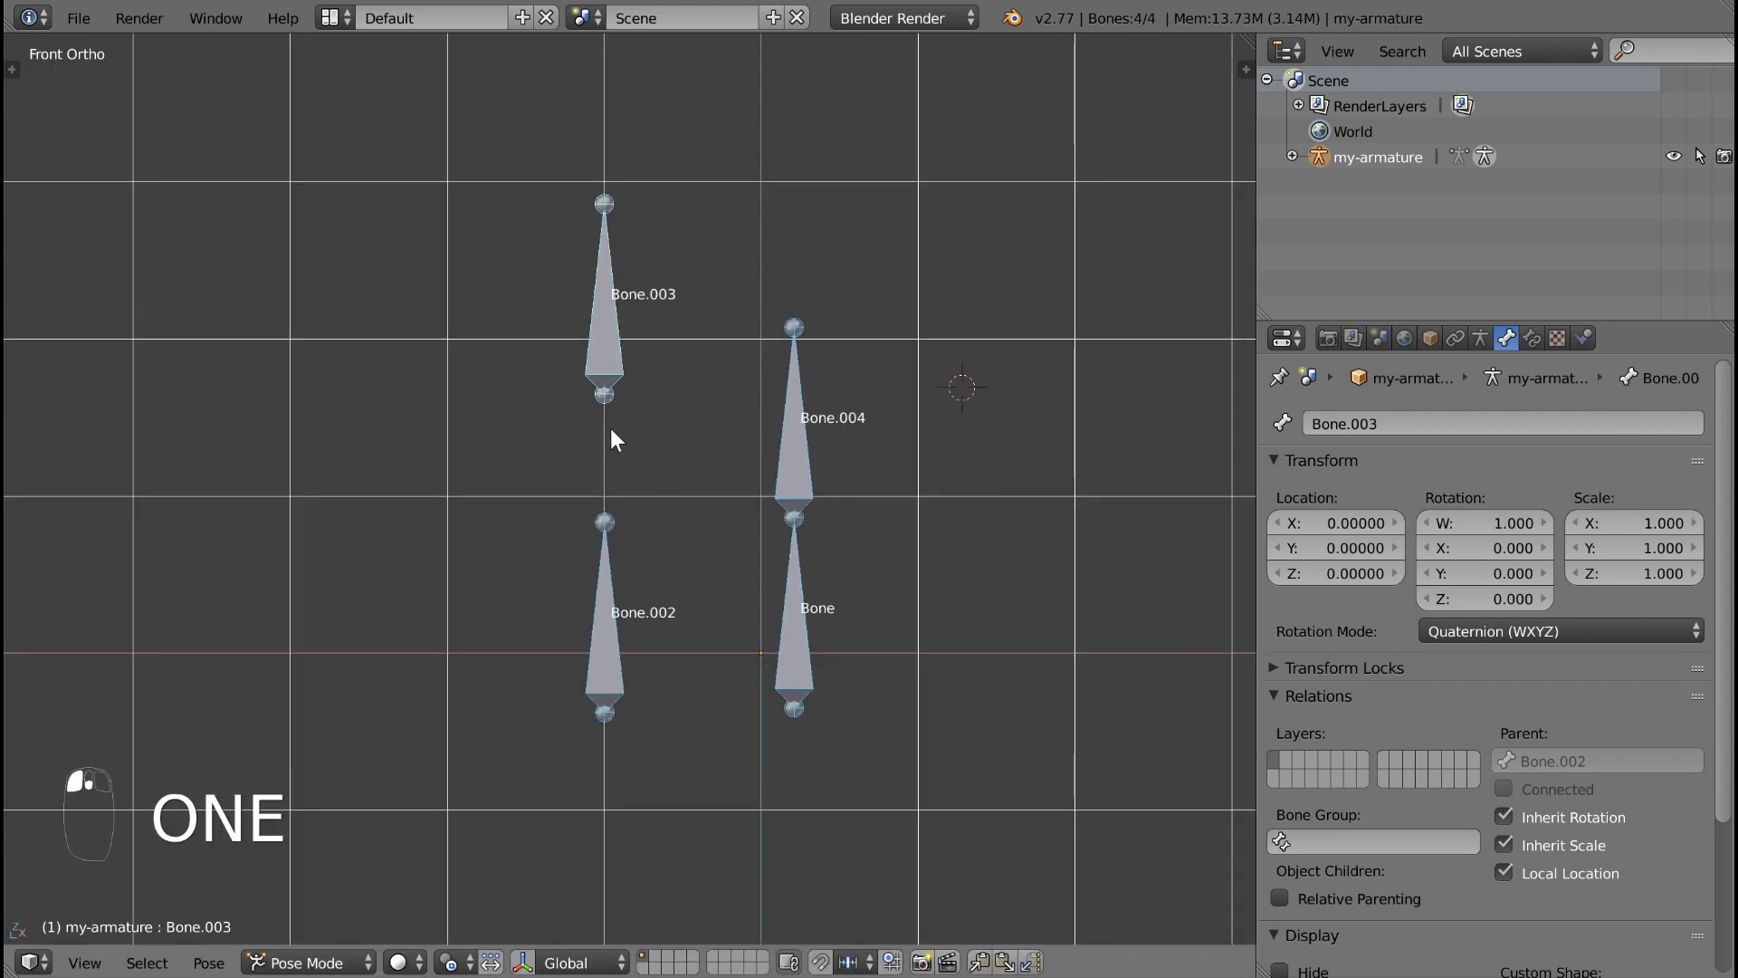
Step: Try moving the offset child Bone.003 down along the global Z axis, and try rotating its parent Bone.002
{"action": "right_click", "coordinate": [599, 355]}
{"action": "key", "text": "g"}
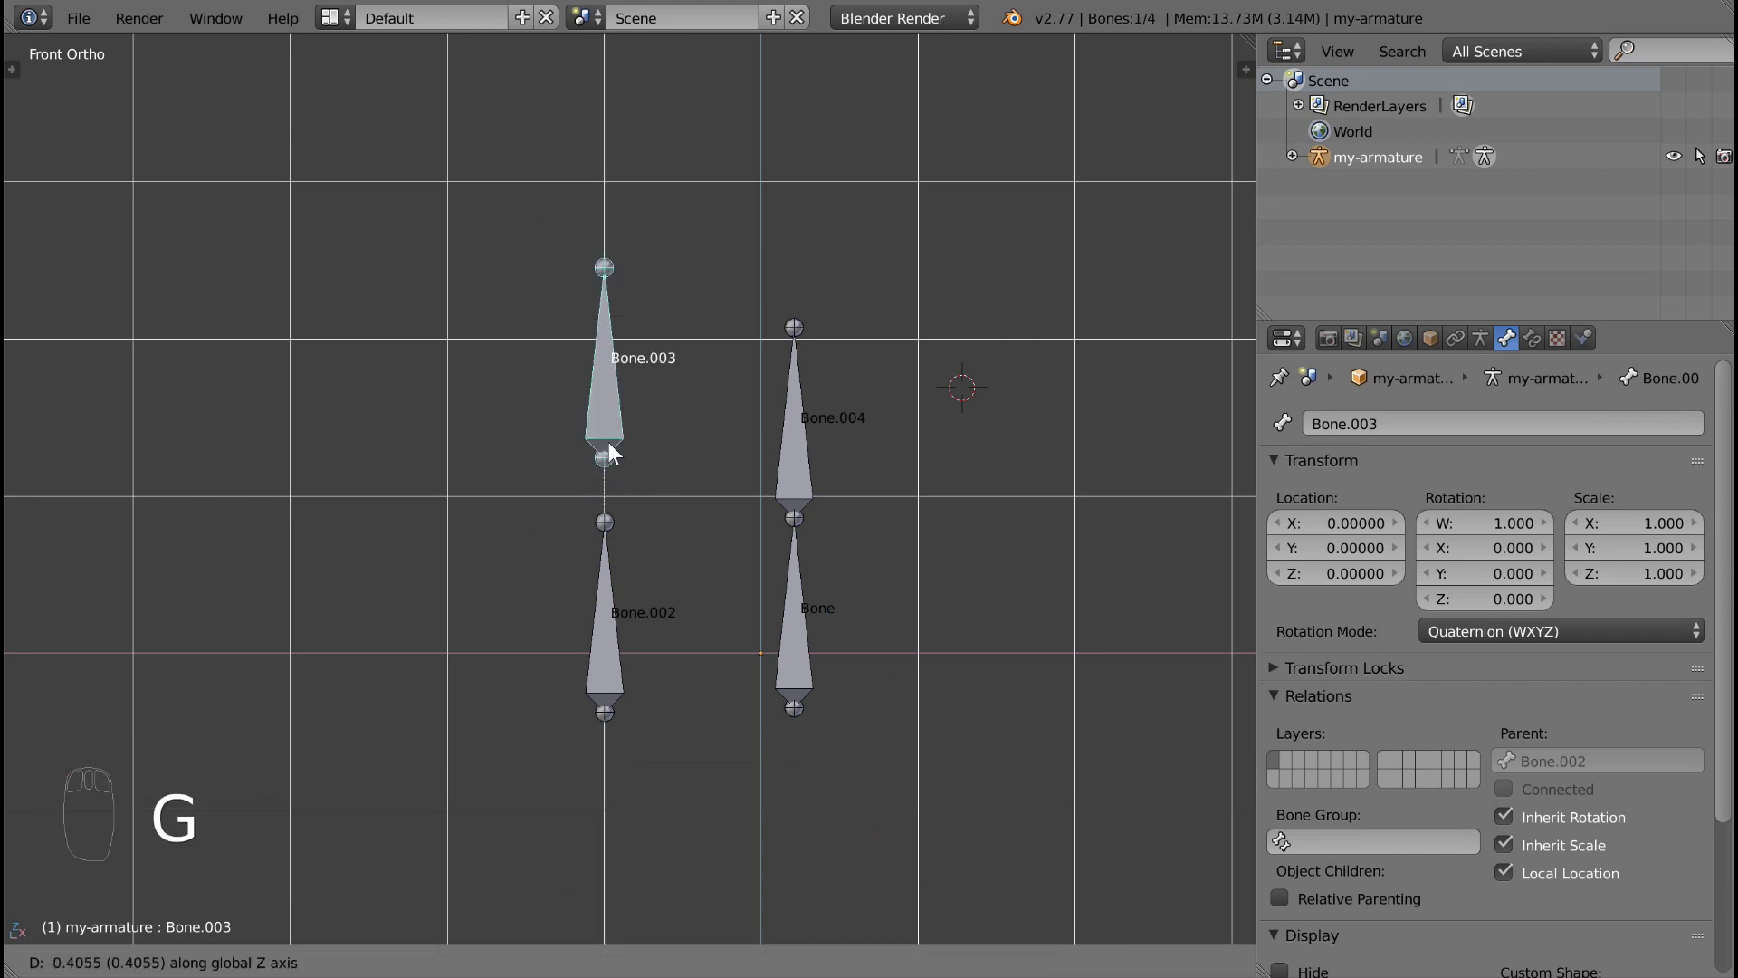
{"action": "right_click", "coordinate": [616, 444]}
{"action": "right_click", "coordinate": [600, 589]}
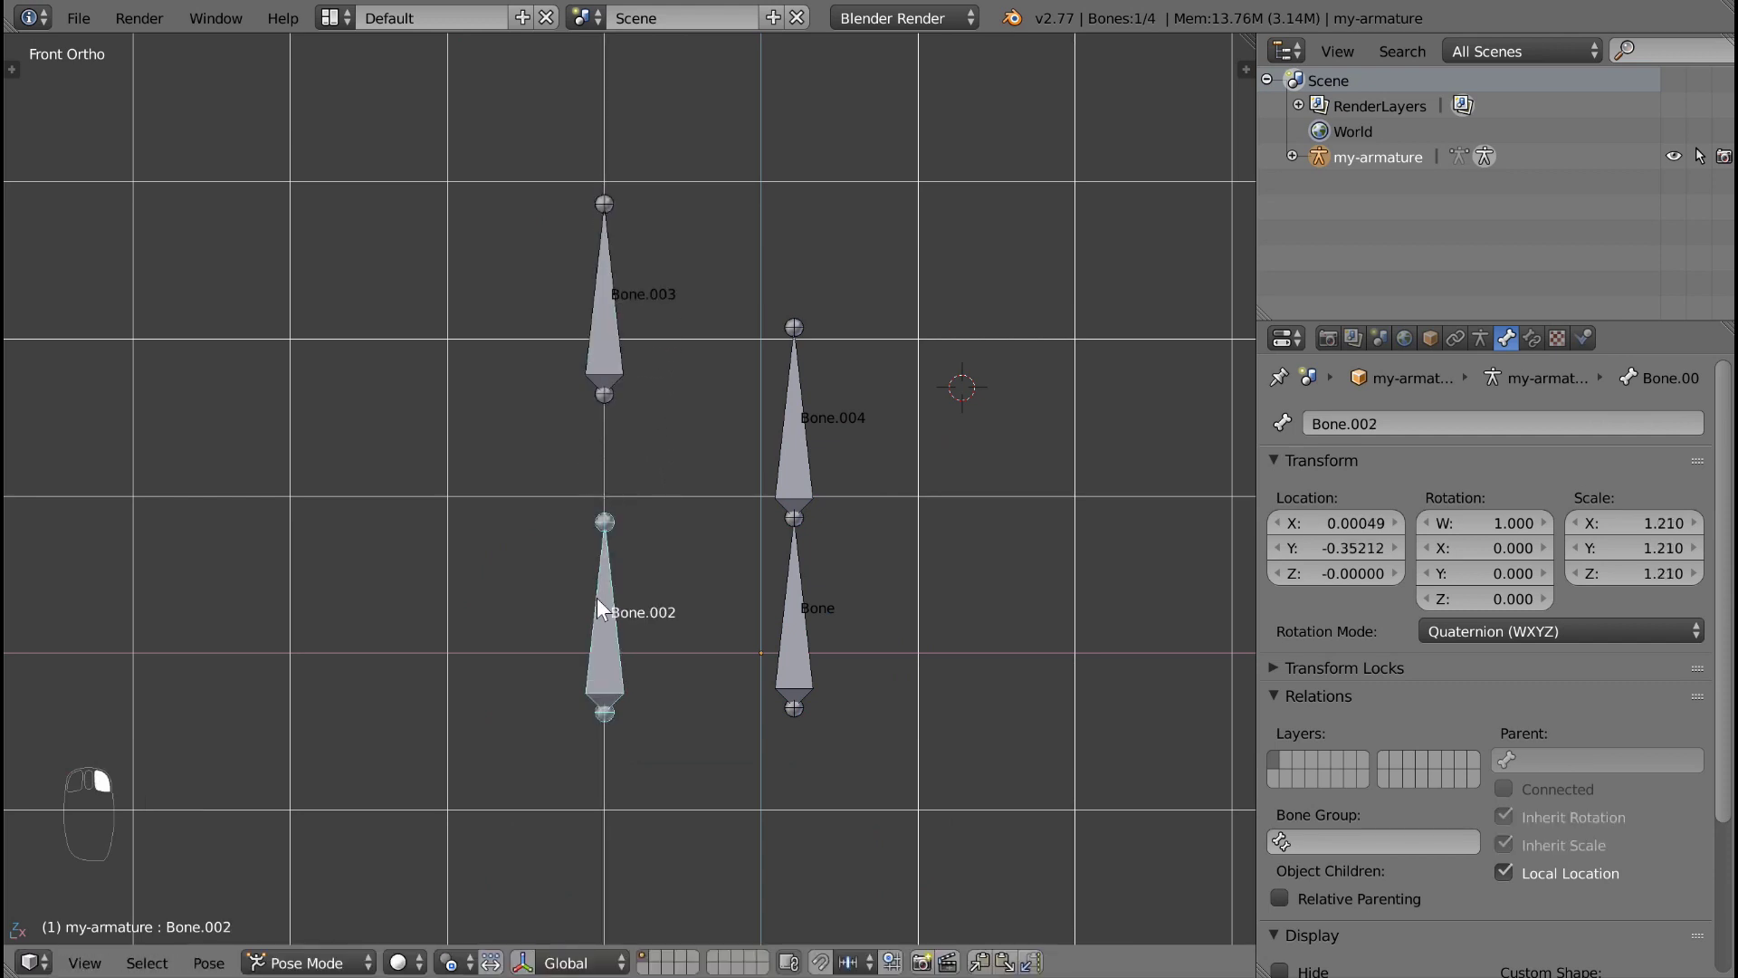
{"action": "key", "text": "r"}
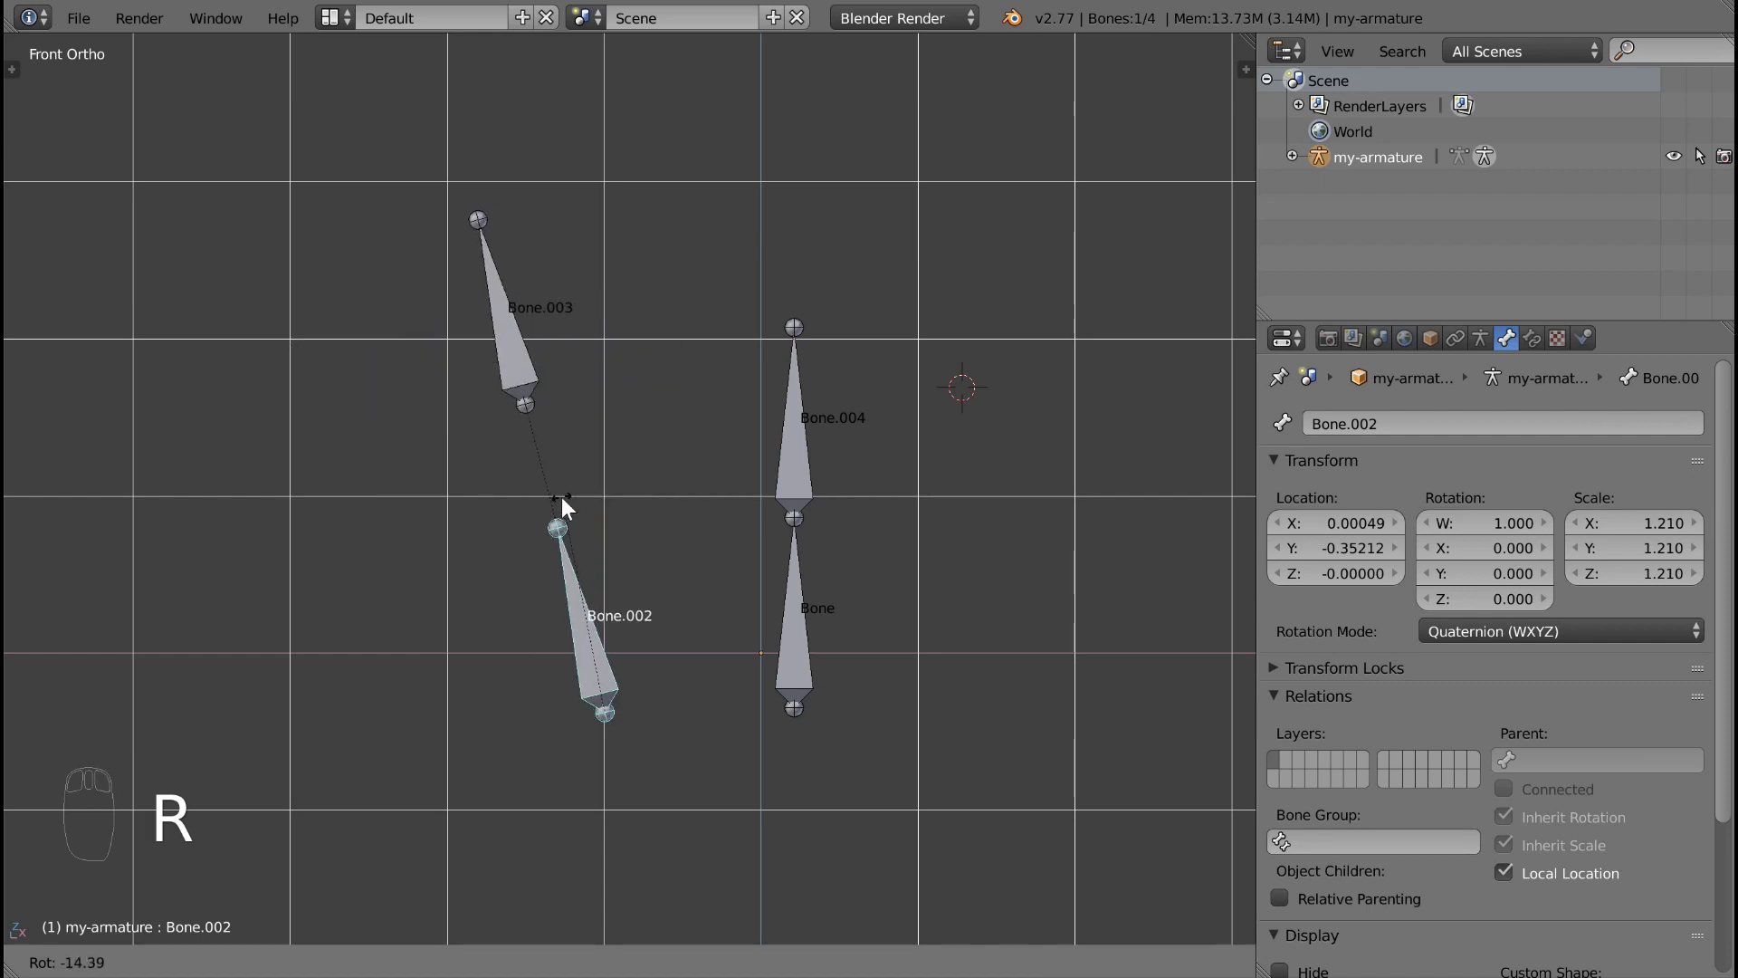
{"action": "right_click", "coordinate": [589, 351]}
Step: Move Bone.003 down to about -0.58 on its local Y, and try rotating the parent Bone.002
{"action": "right_click", "coordinate": [593, 358]}
{"action": "key", "text": "g"}
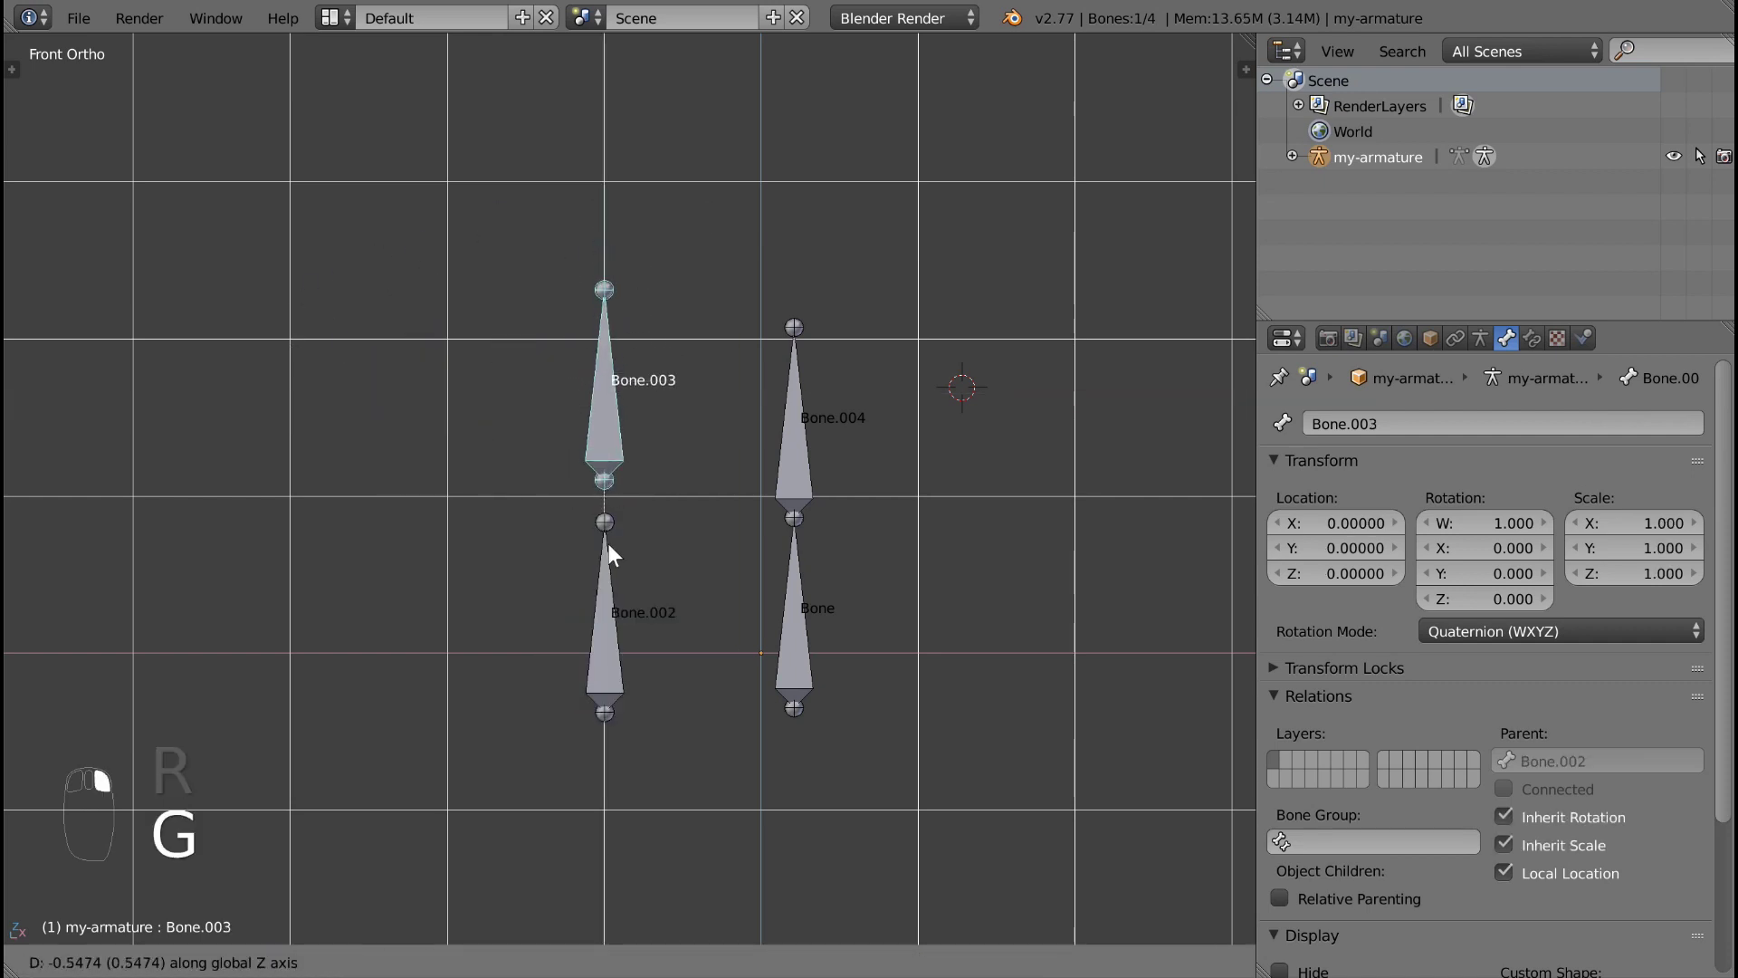
{"action": "right_click", "coordinate": [609, 538]}
{"action": "right_click", "coordinate": [597, 587]}
{"action": "key", "text": "r"}
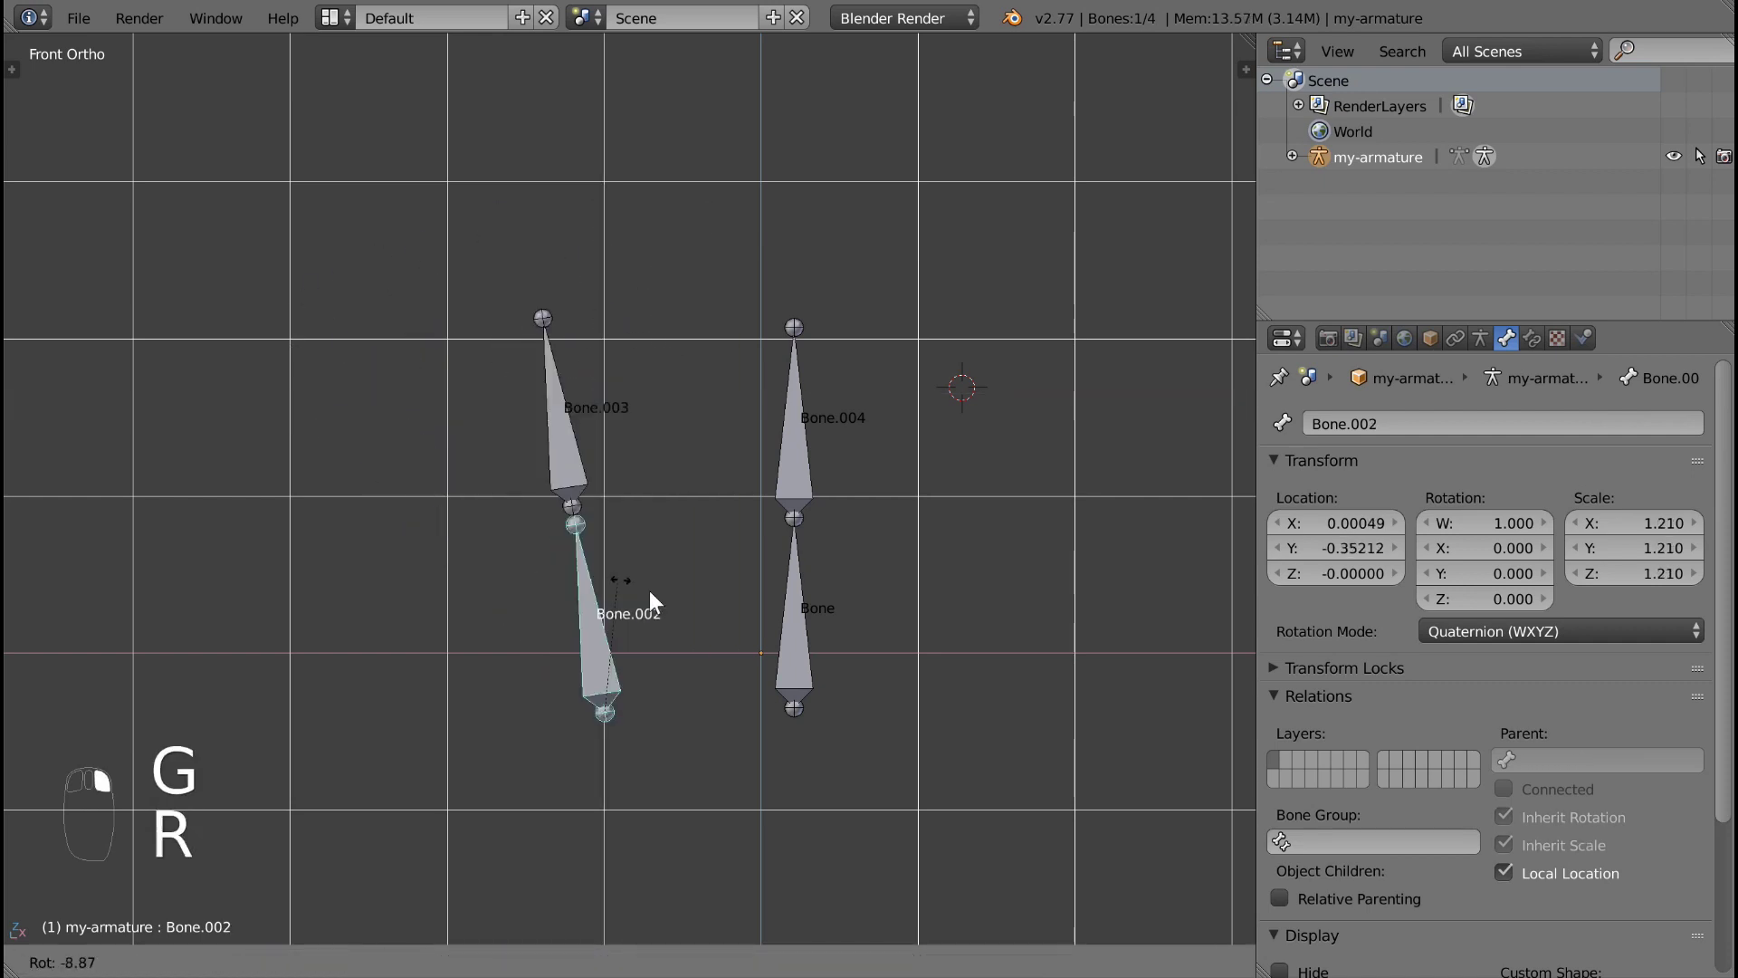
{"action": "right_click", "coordinate": [656, 565]}
Step: Move the parent Bone.002 in the negative global X direction, and raise Bone.003 to about -0.23 on its local Y
{"action": "key", "text": "g"}
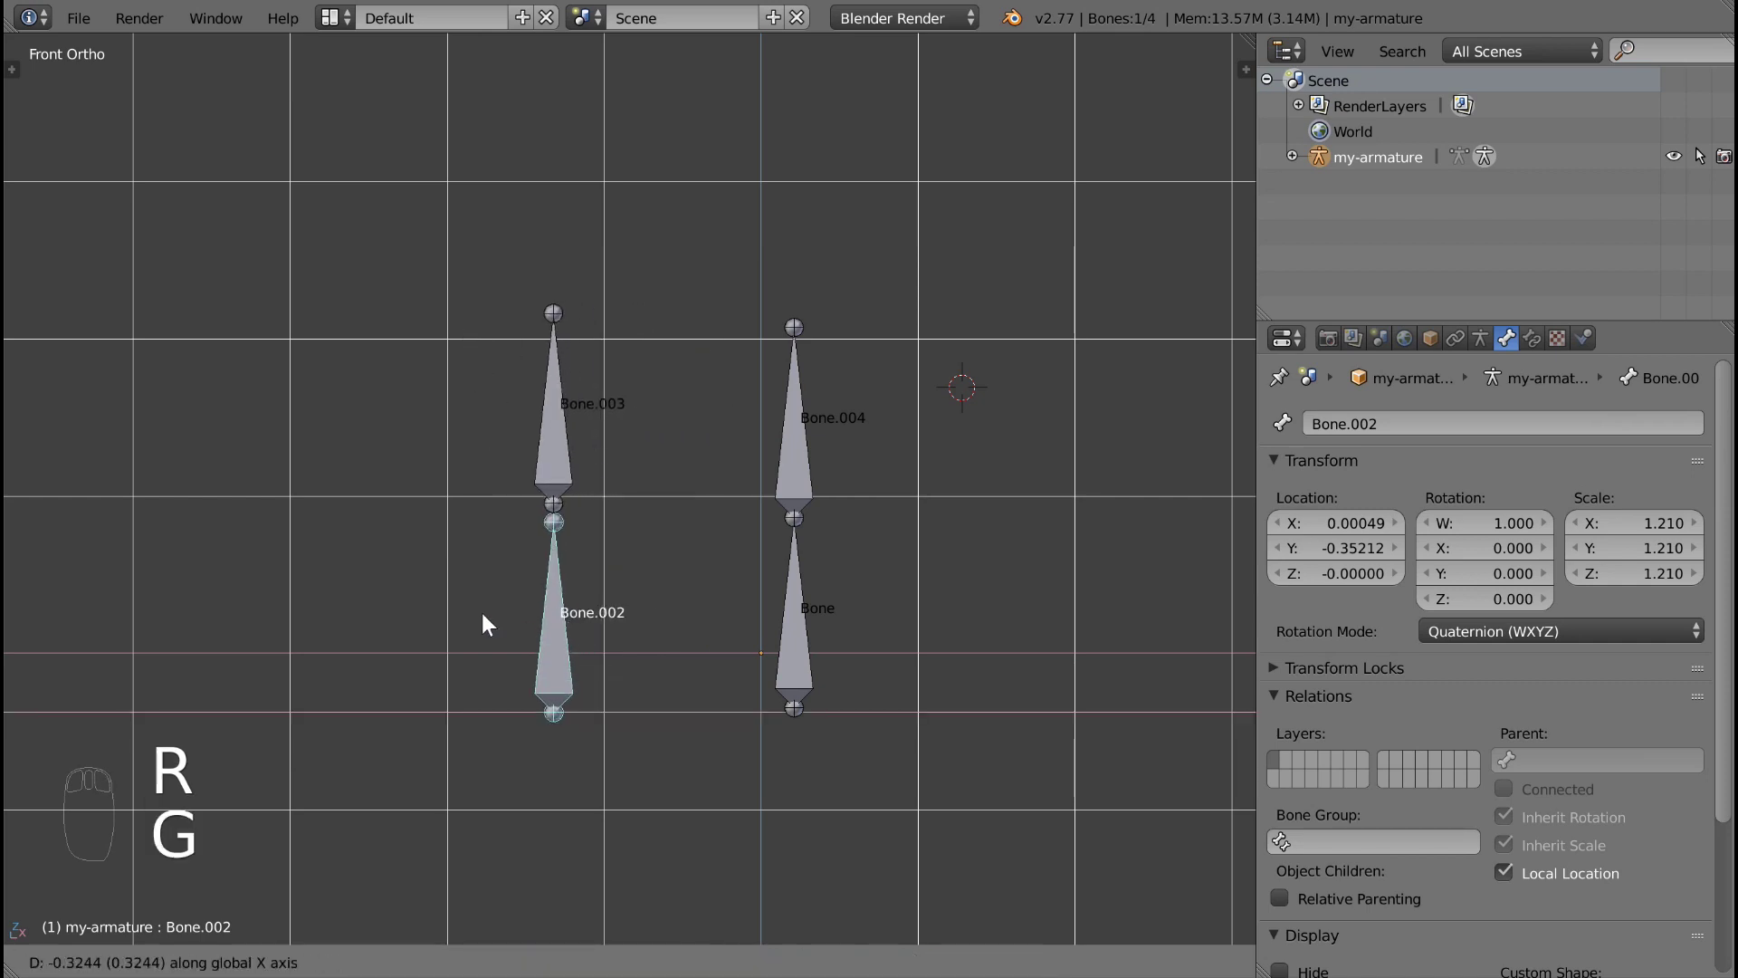
{"action": "left_click", "coordinate": [546, 617]}
{"action": "right_click", "coordinate": [532, 384]}
{"action": "key", "text": "g"}
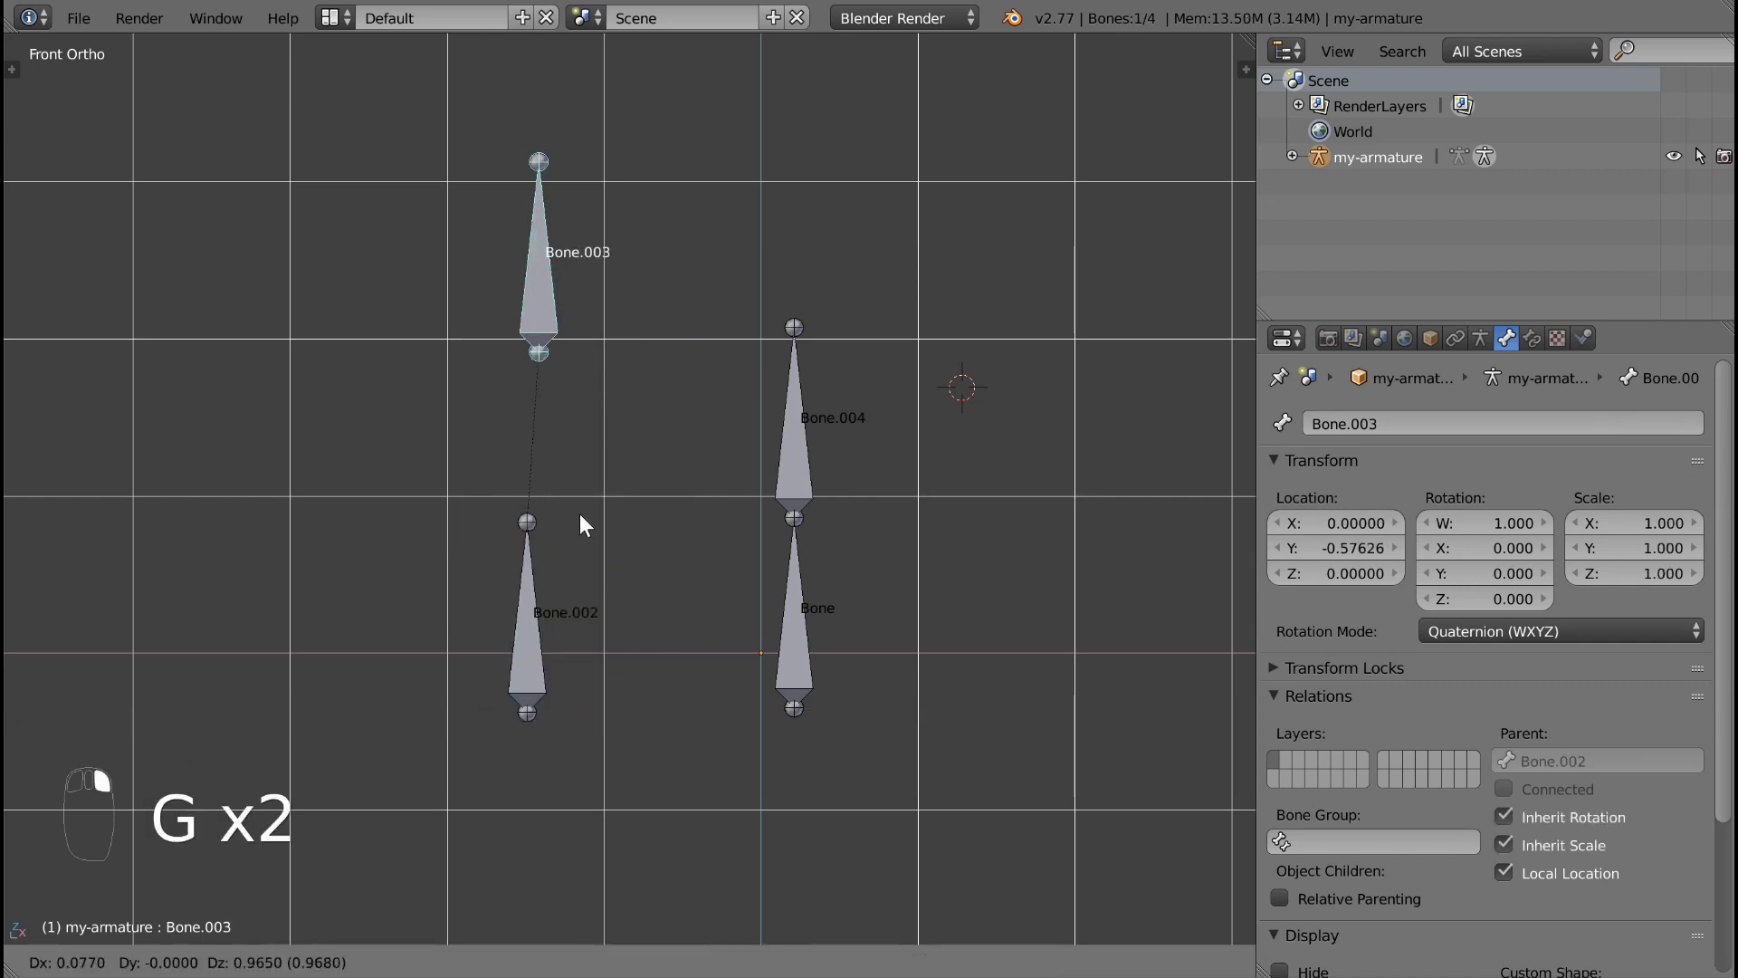
{"action": "left_click", "coordinate": [583, 589]}
Step: Test the connected child Bone.004 with a rotation and an attempted move, leaving it rotated counterclockwise
{"action": "right_click", "coordinate": [802, 460]}
{"action": "key", "text": "r"}
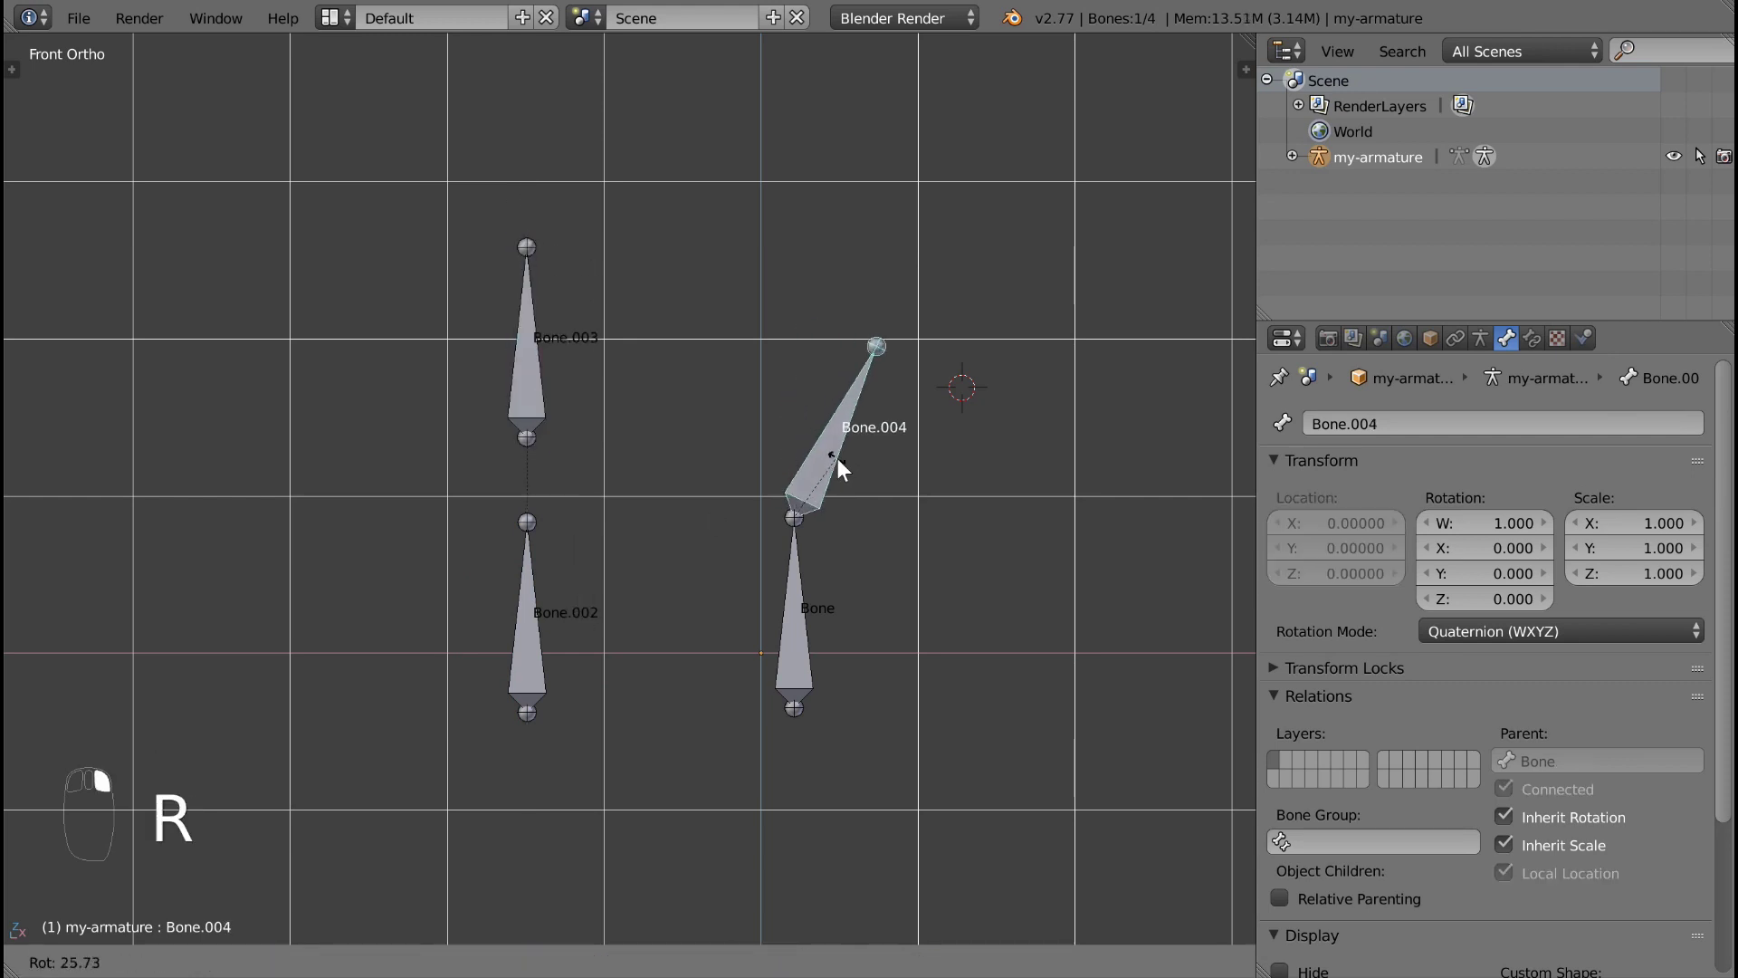
{"action": "right_click", "coordinate": [812, 448]}
{"action": "key", "text": "g"}
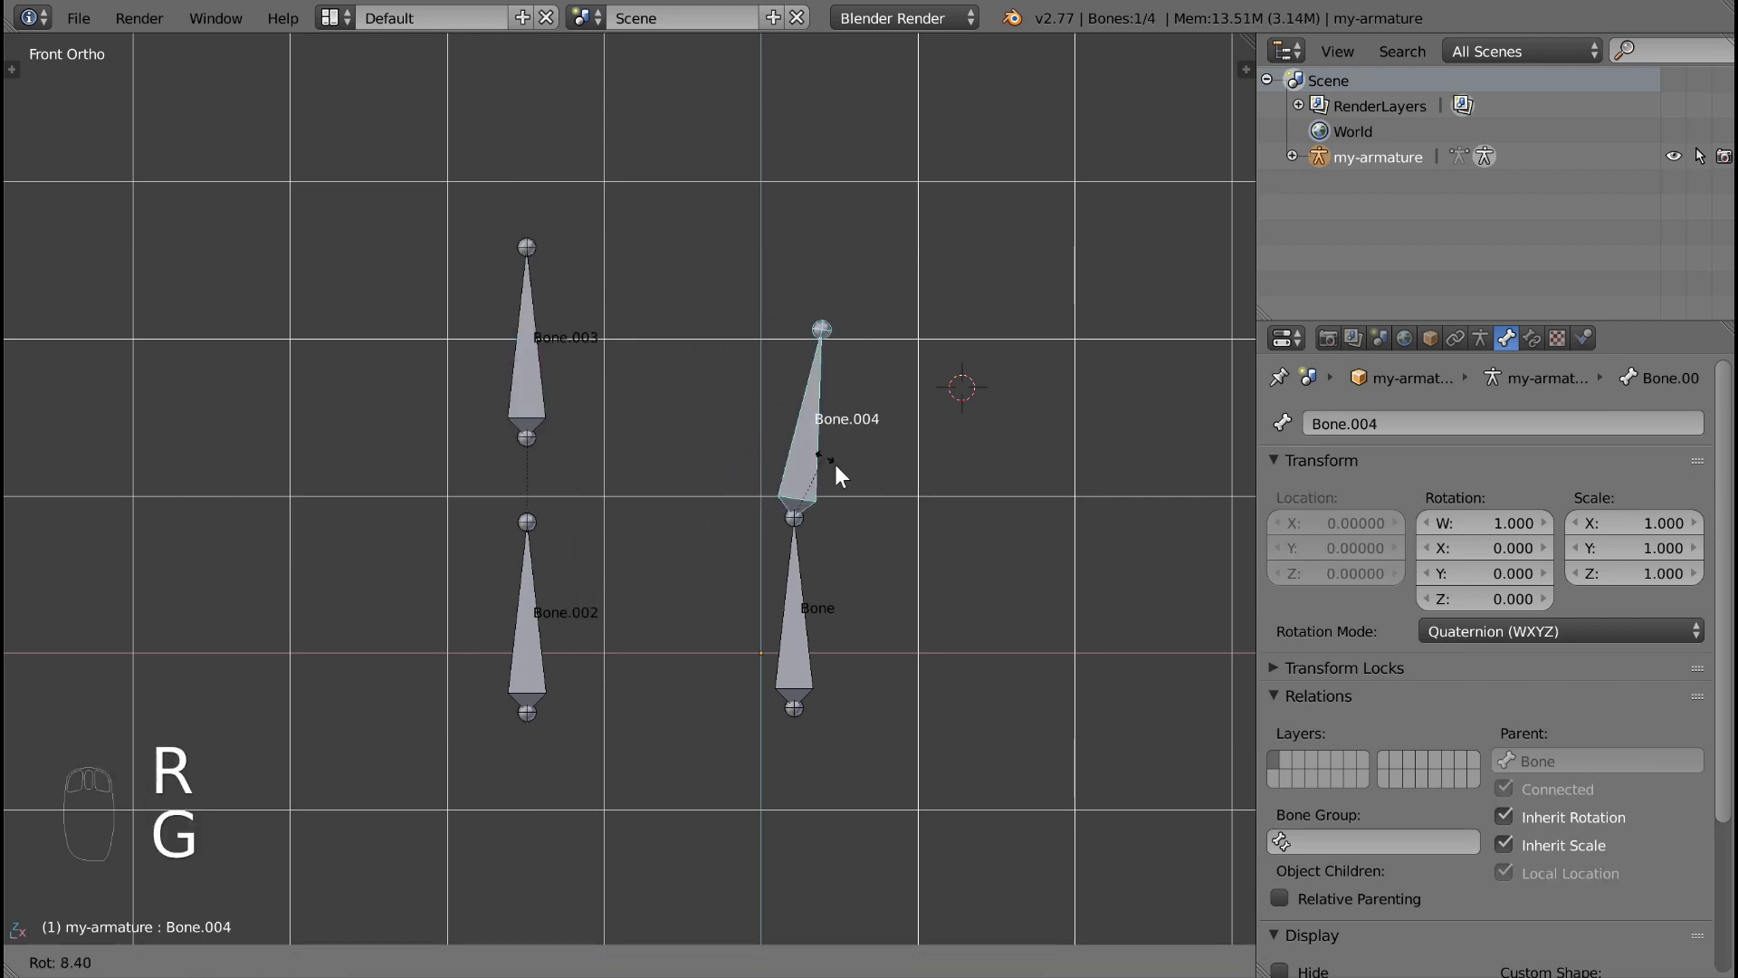
{"action": "left_click", "coordinate": [752, 455]}
Step: Rotate the parent Bone clockwise and select its connected child Bone.004
{"action": "right_click", "coordinate": [789, 616]}
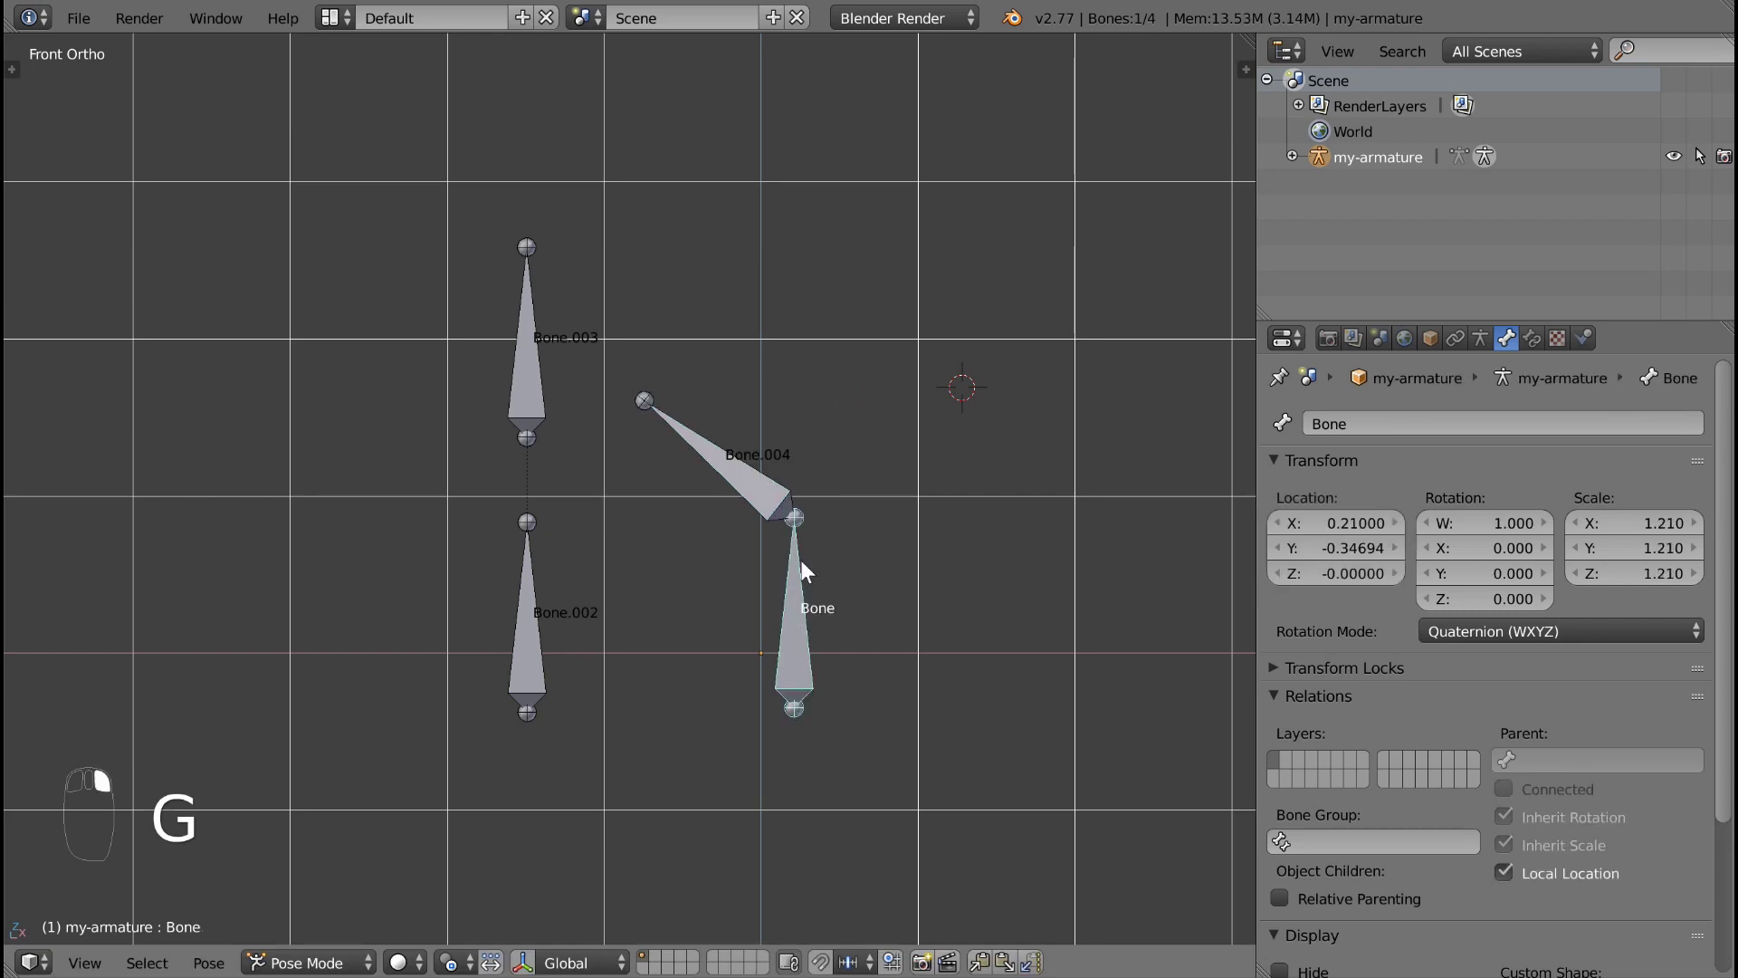
{"action": "key", "text": "r"}
{"action": "left_click", "coordinate": [880, 616]}
{"action": "right_click", "coordinate": [904, 514]}
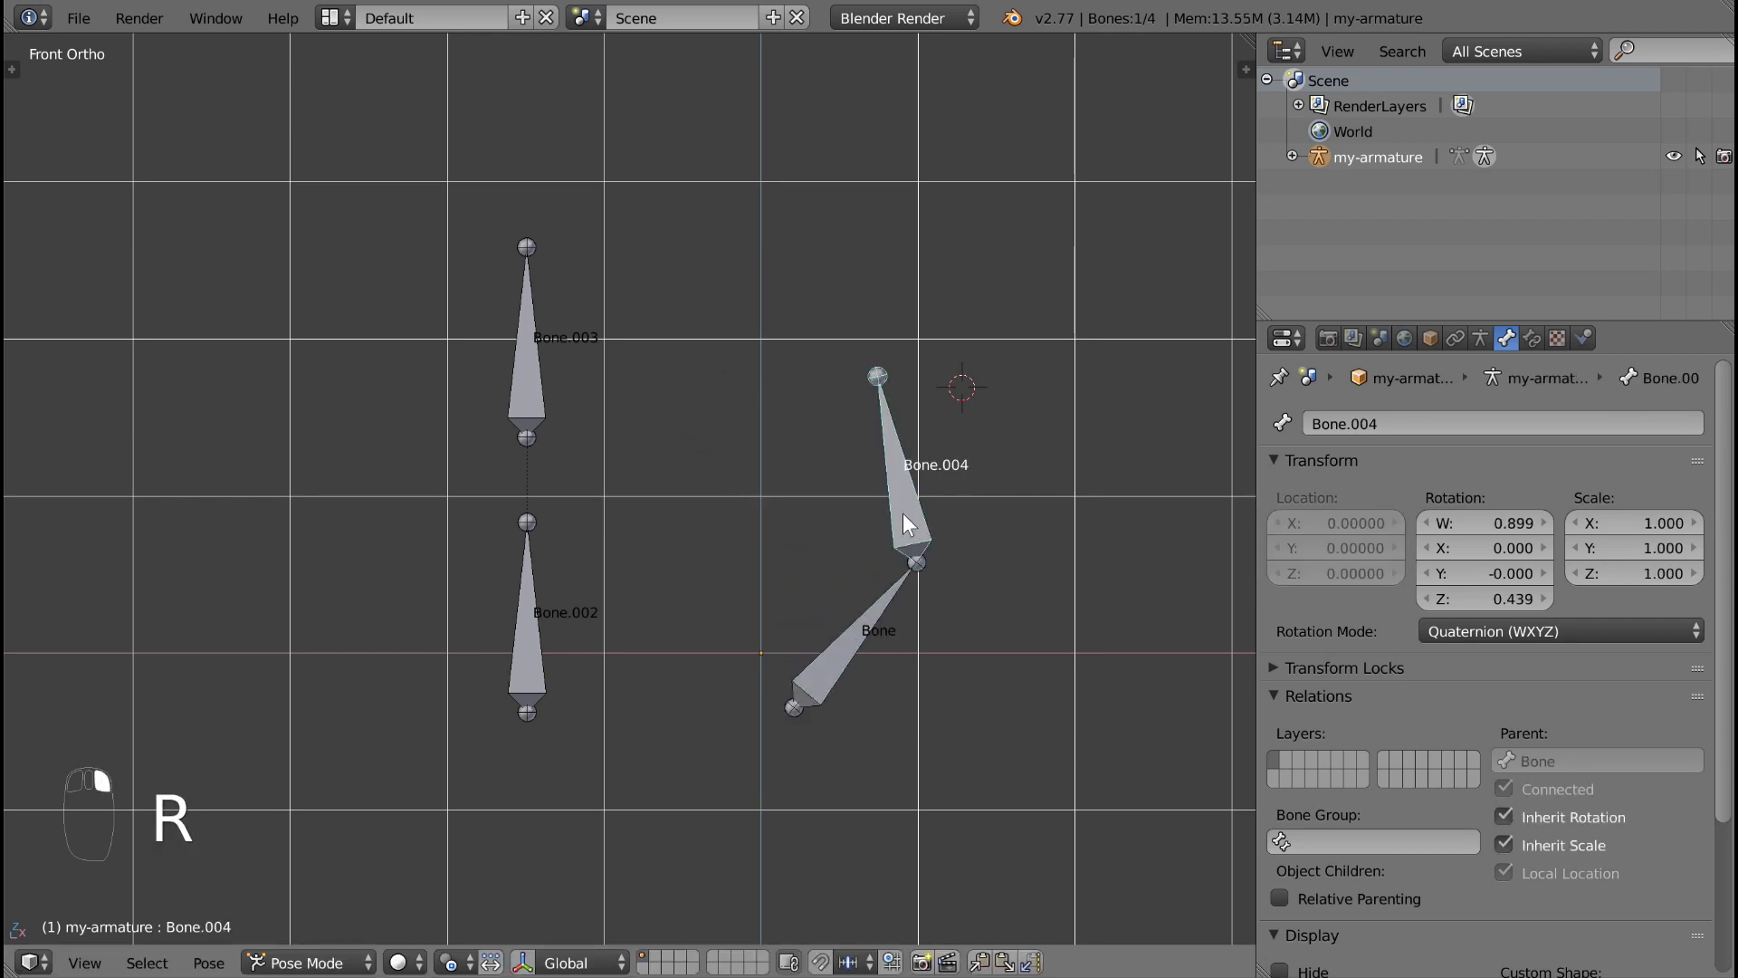
Step: Move the offset child Bone.003 away from its parent to about -1.62 on its local X and -2.06 on its local Y
{"action": "right_click", "coordinate": [534, 391]}
{"action": "key", "text": "g"}
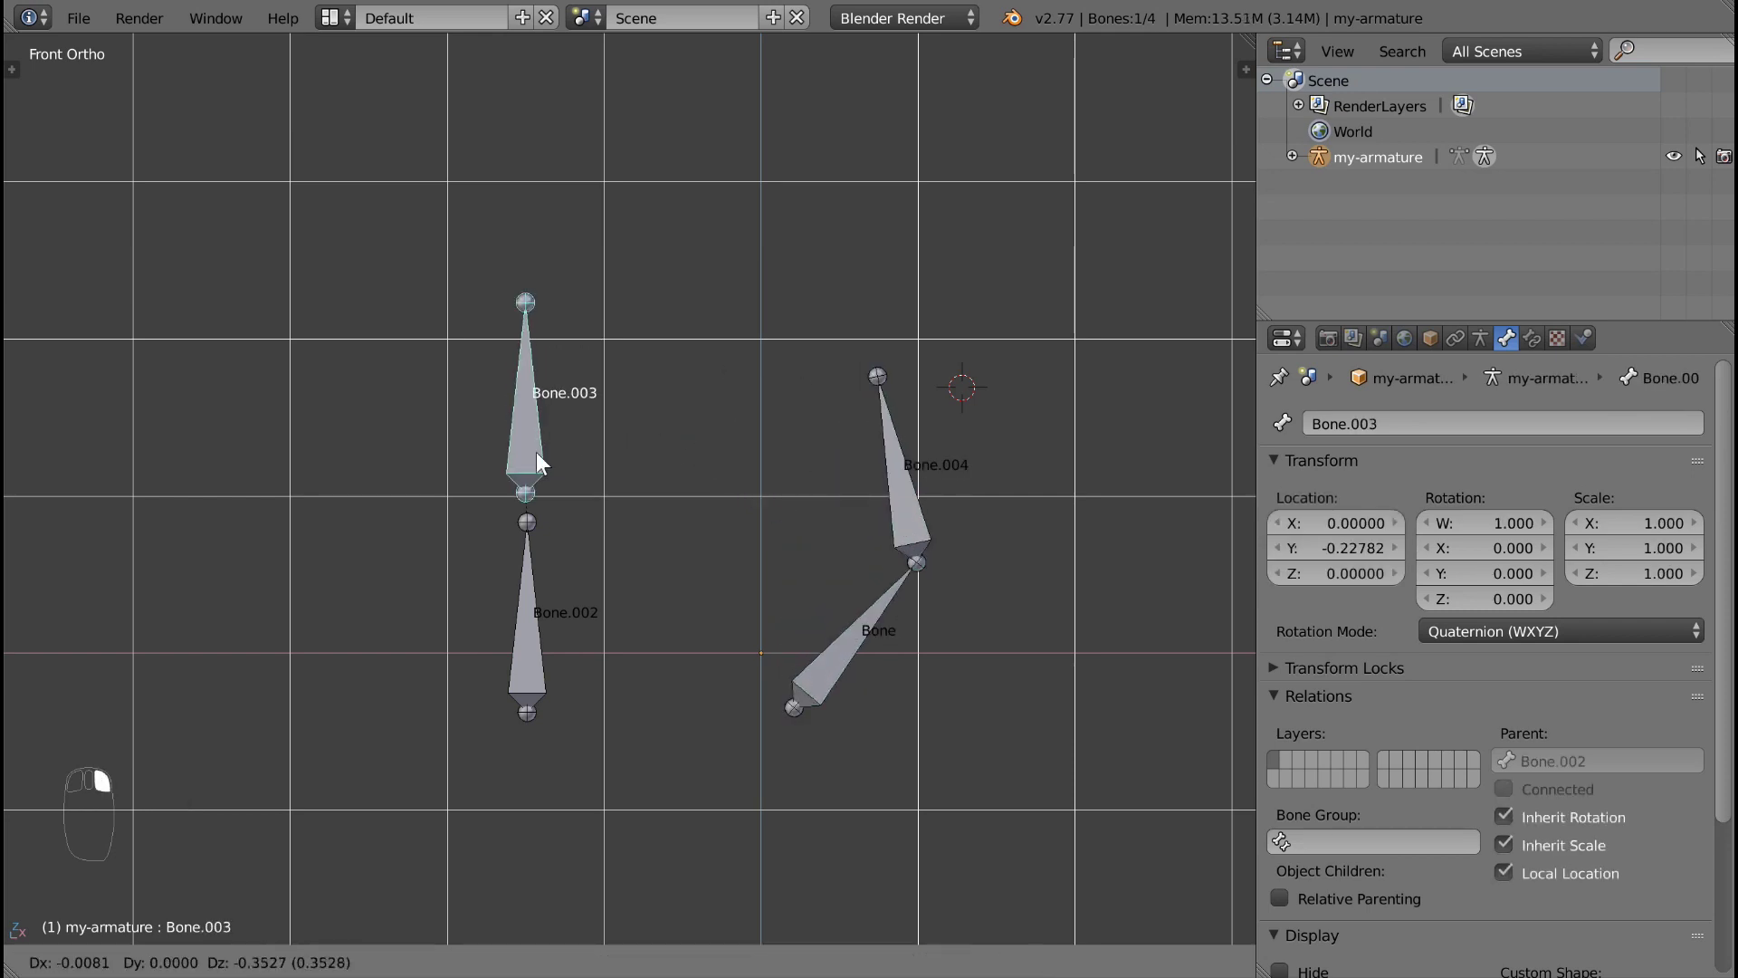
{"action": "left_click", "coordinate": [230, 742]}
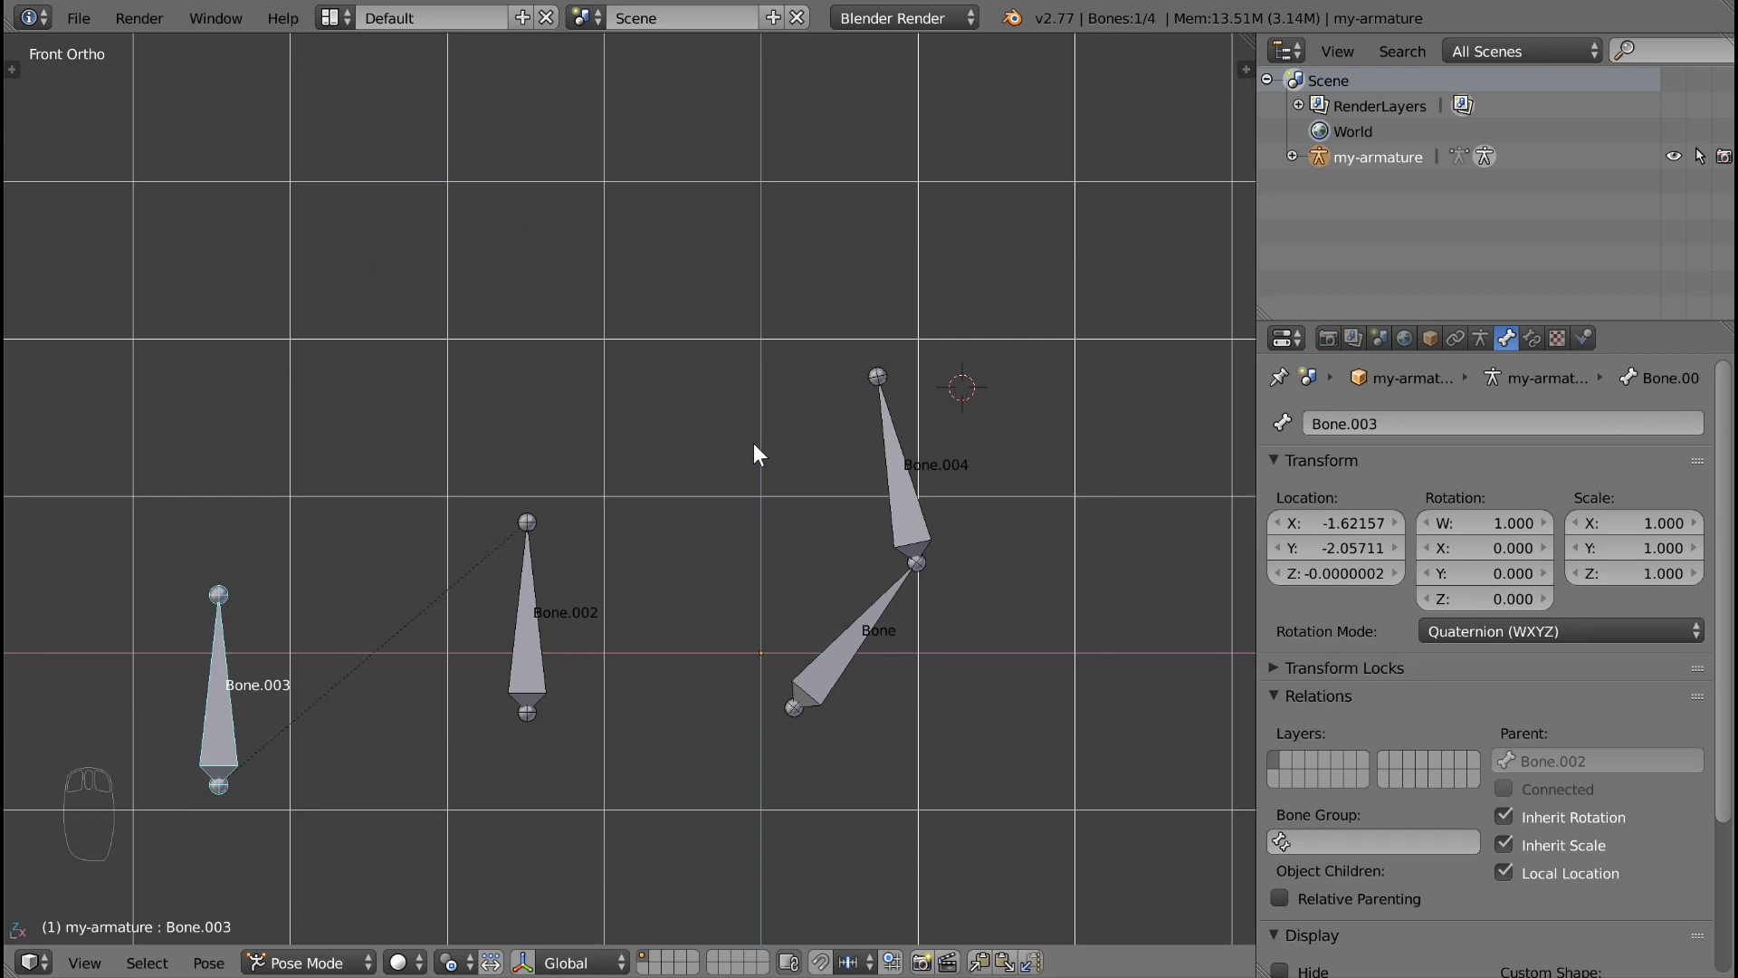
Step: Curl the FK chain by rotating its four bones one after another, from the root bone to the tip
{"action": "key", "text": "r"}
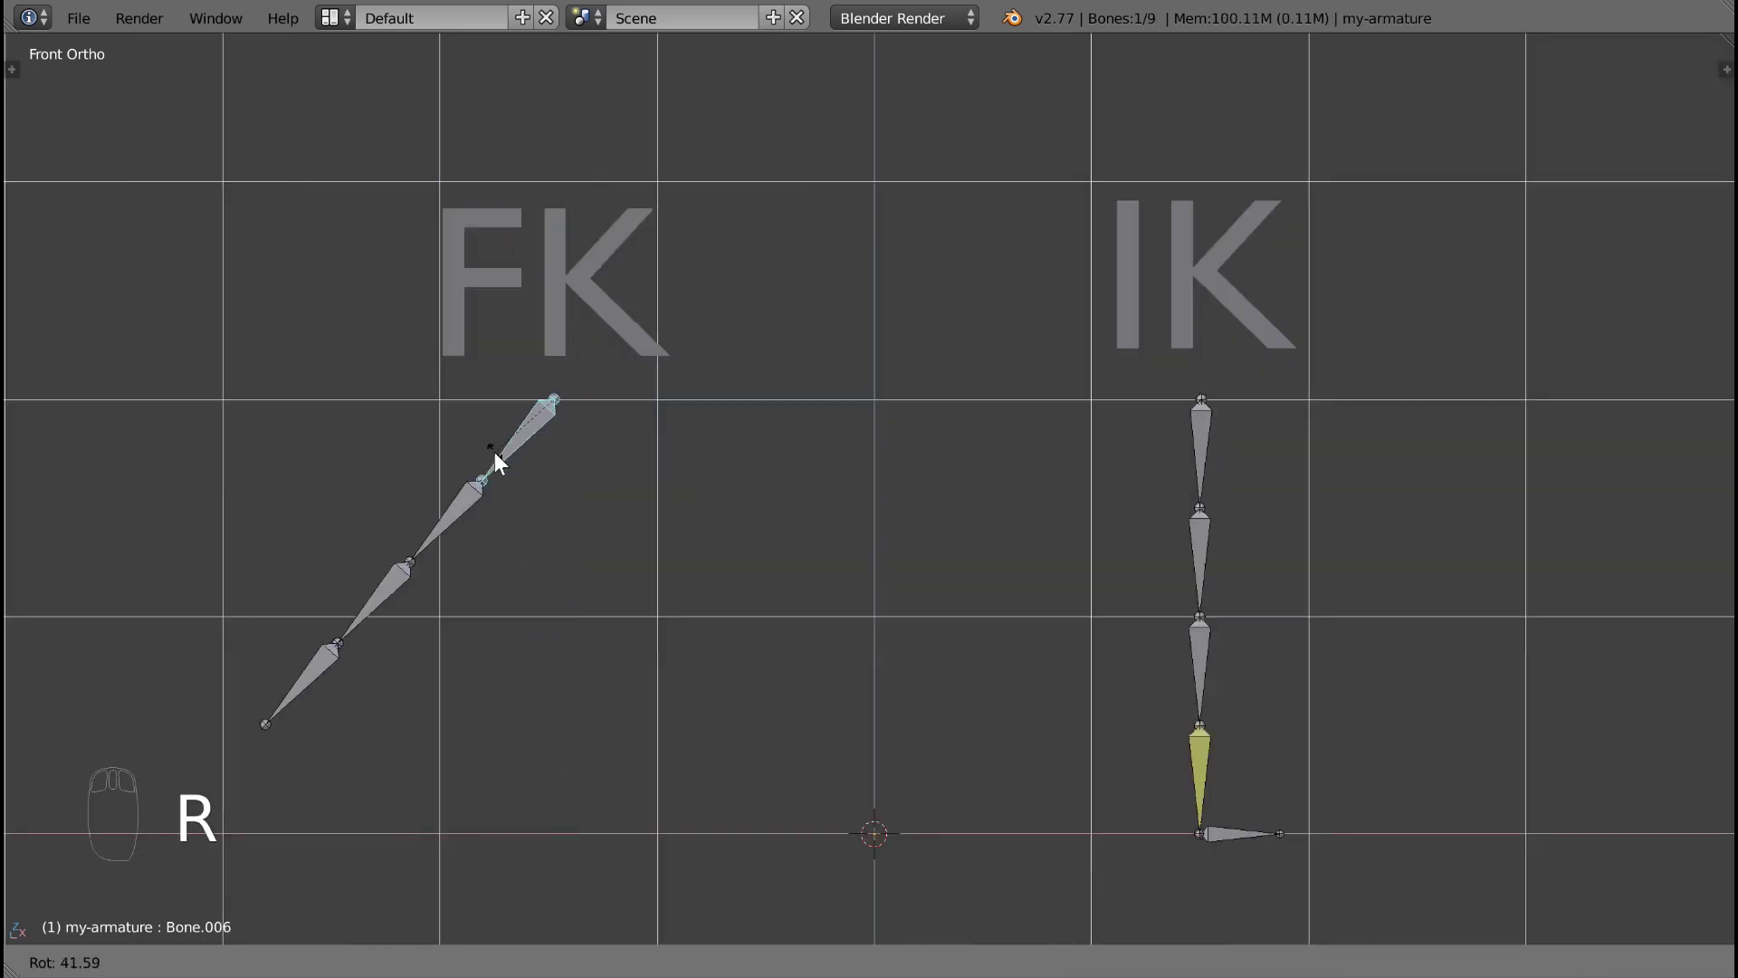
{"action": "key", "text": "r"}
{"action": "key", "text": "r"}
{"action": "key", "text": "r"}
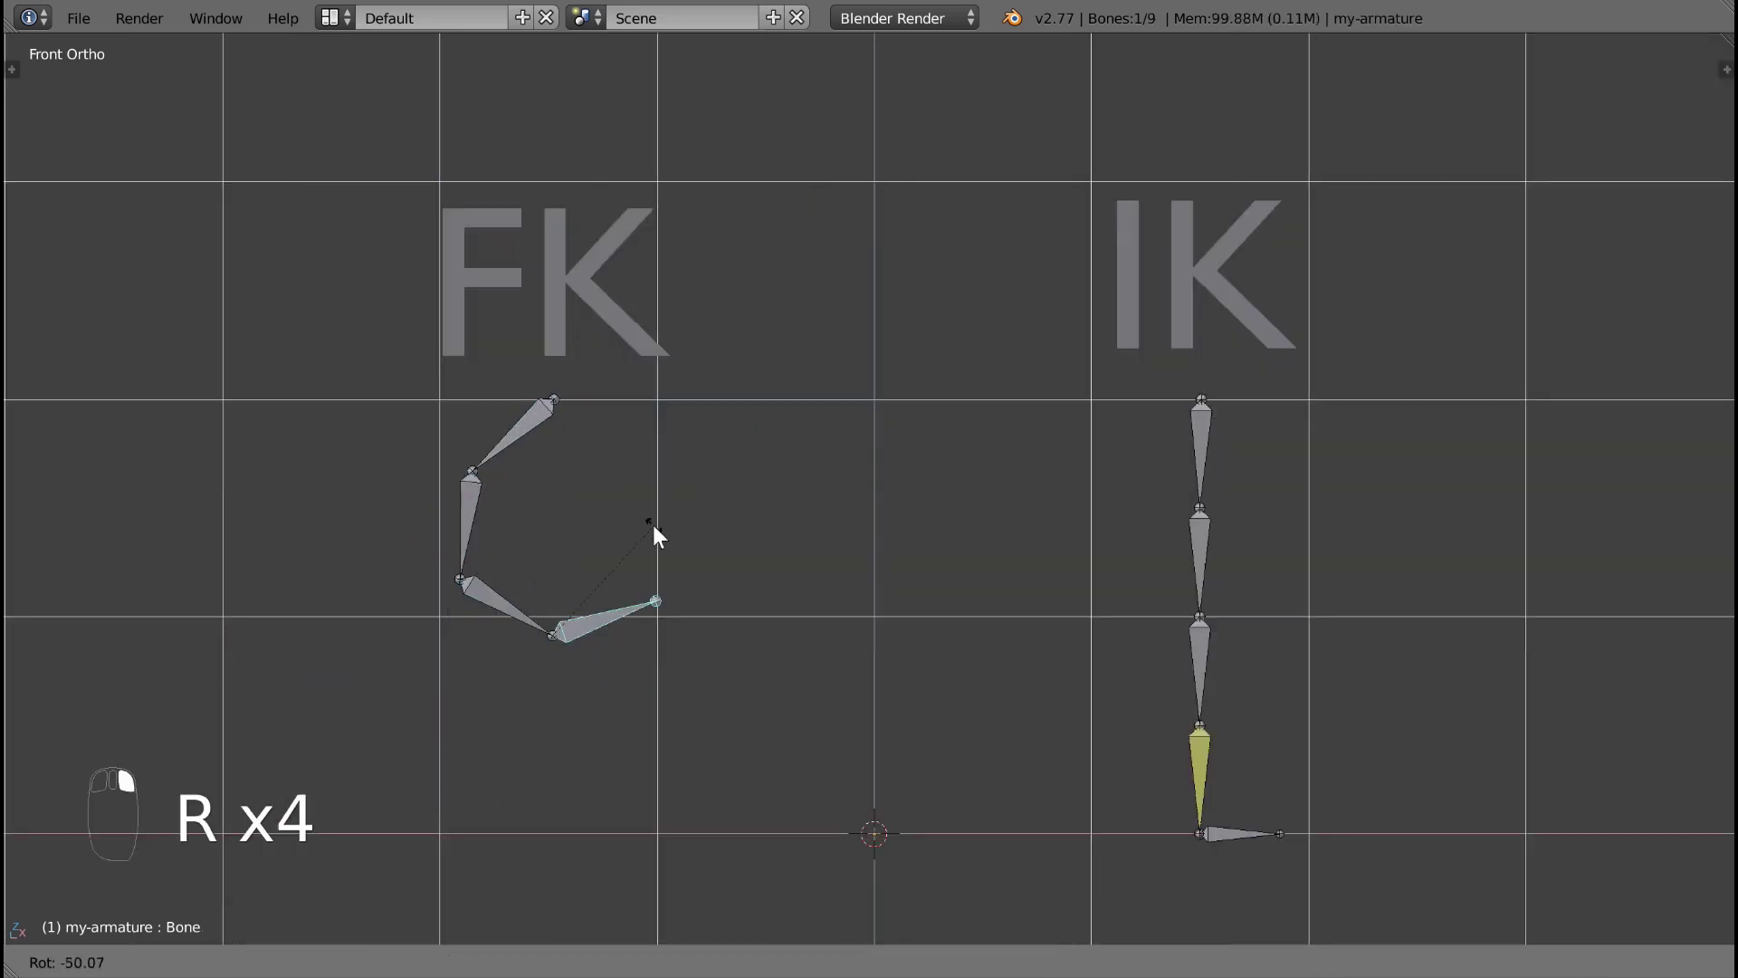
{"action": "left_click", "coordinate": [652, 535]}
Step: Bend the IK chain into a similar curl by moving its control bone Bone.008 upward
{"action": "right_click", "coordinate": [1253, 851]}
{"action": "key", "text": "g"}
{"action": "left_click", "coordinate": [1395, 543]}
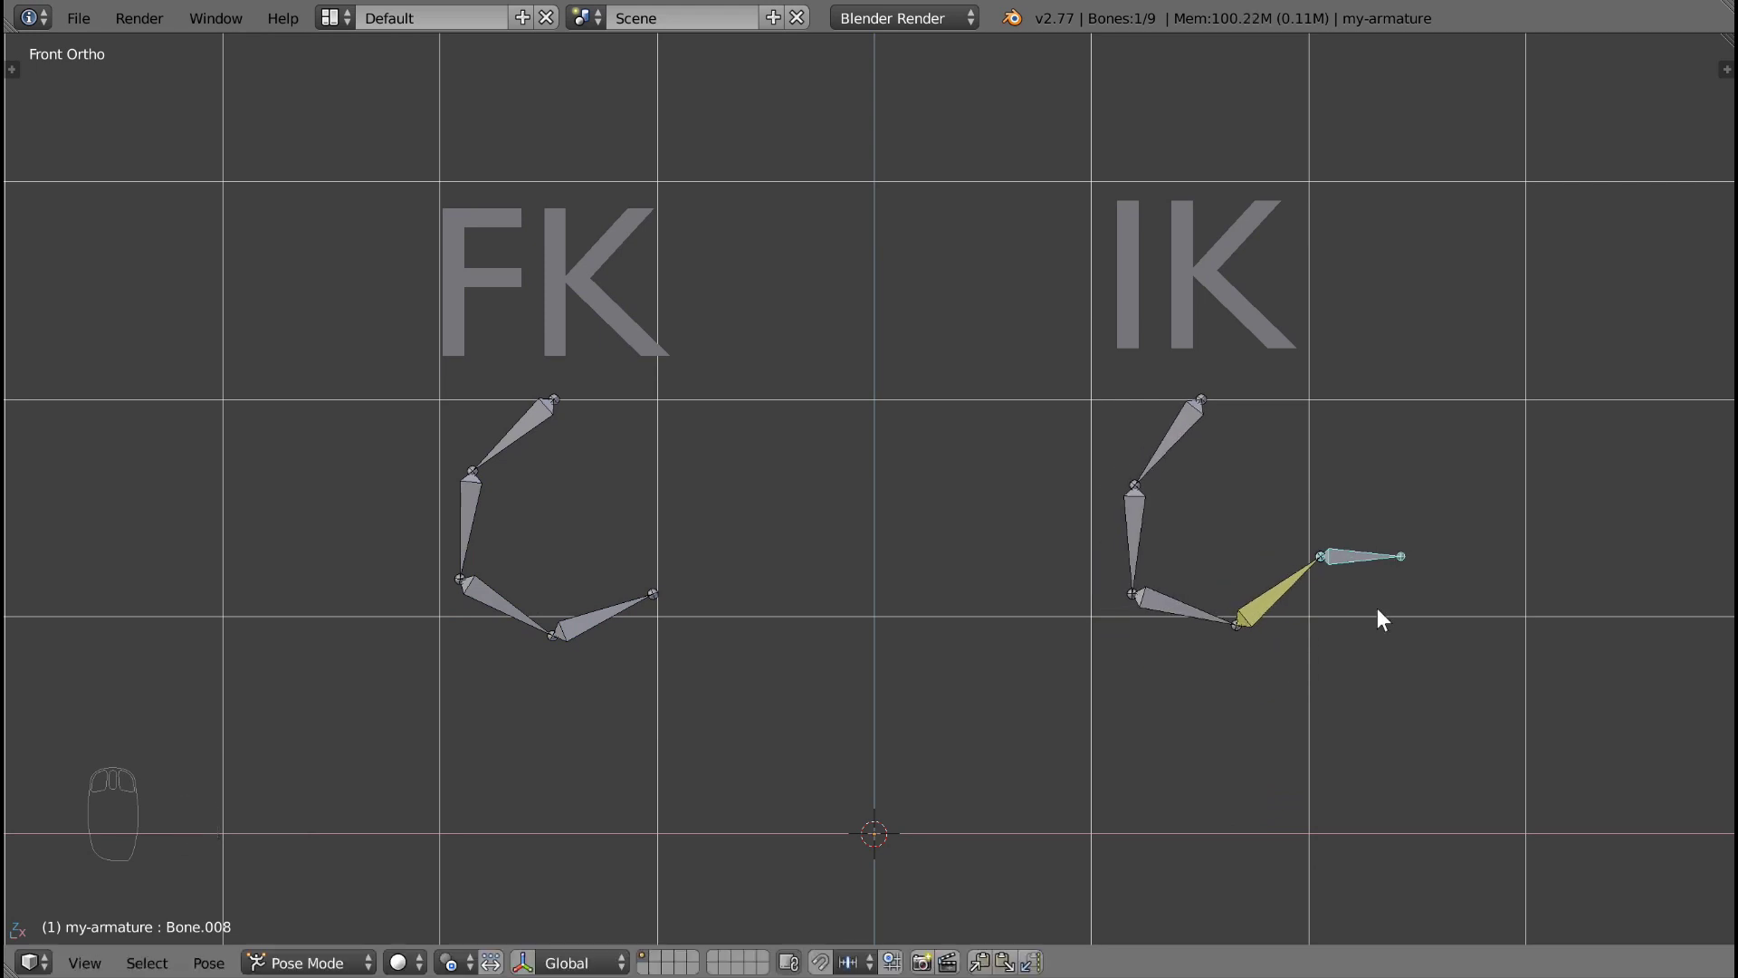
Step: Switch the hand armature to Pose Mode and rotate the hand bone clockwise
{"action": "key", "text": "Tab"}
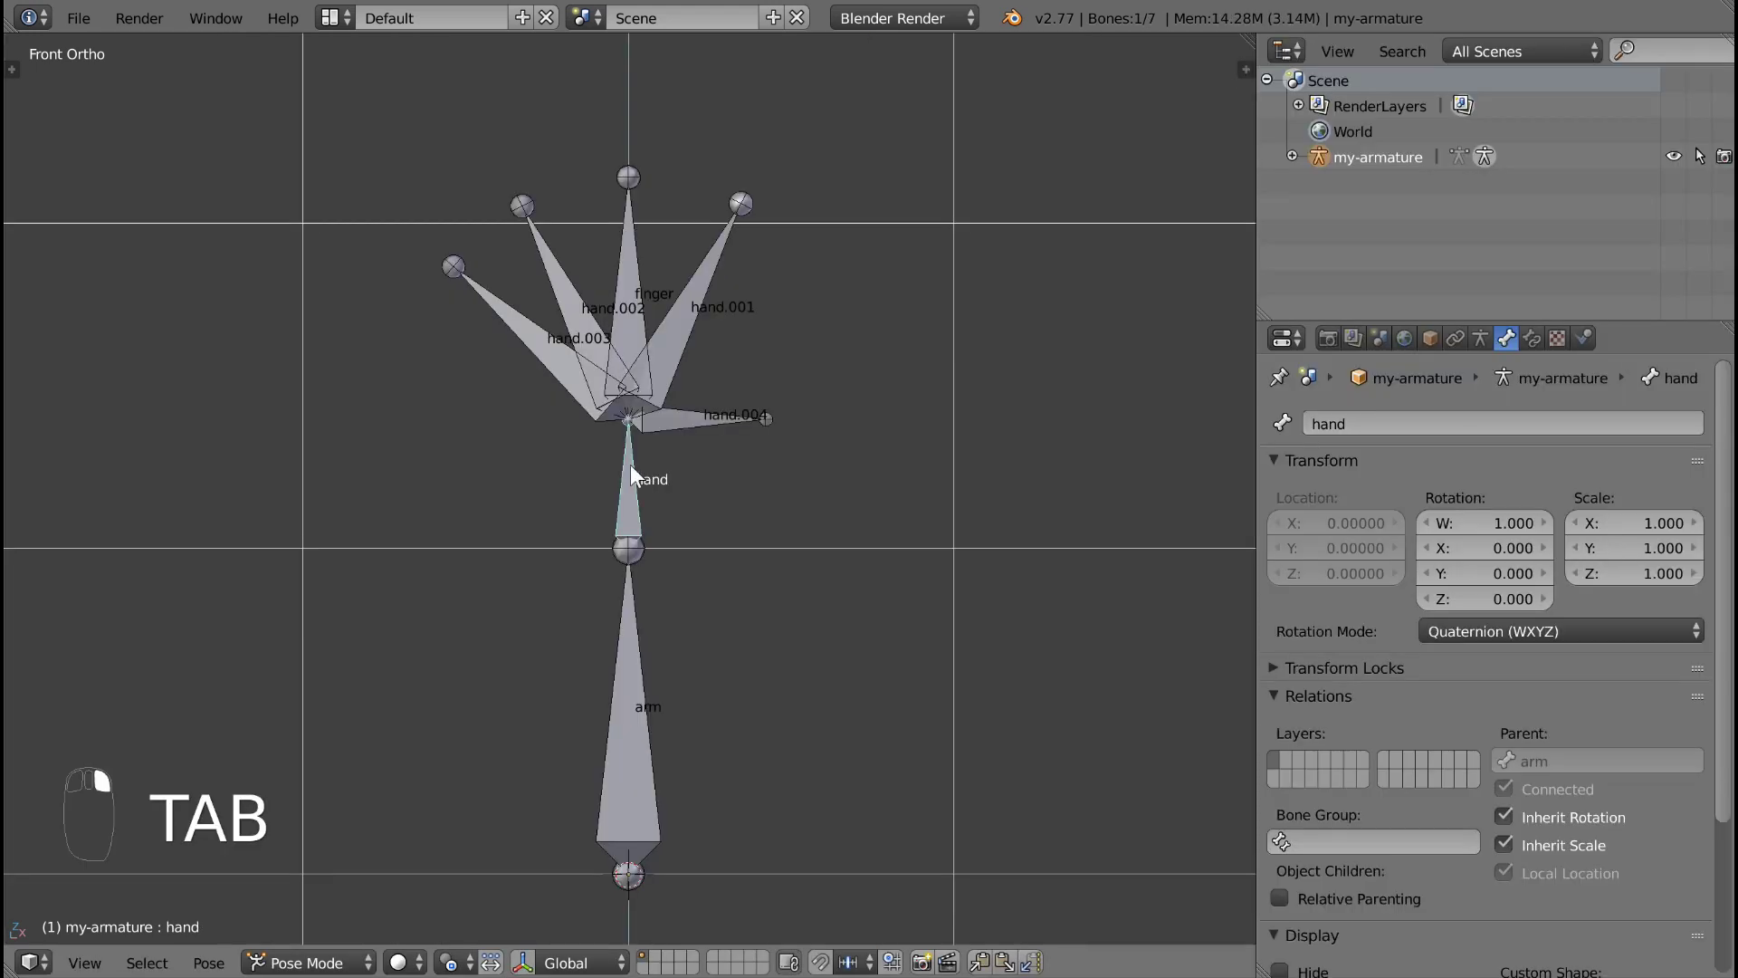
{"action": "key", "text": "r"}
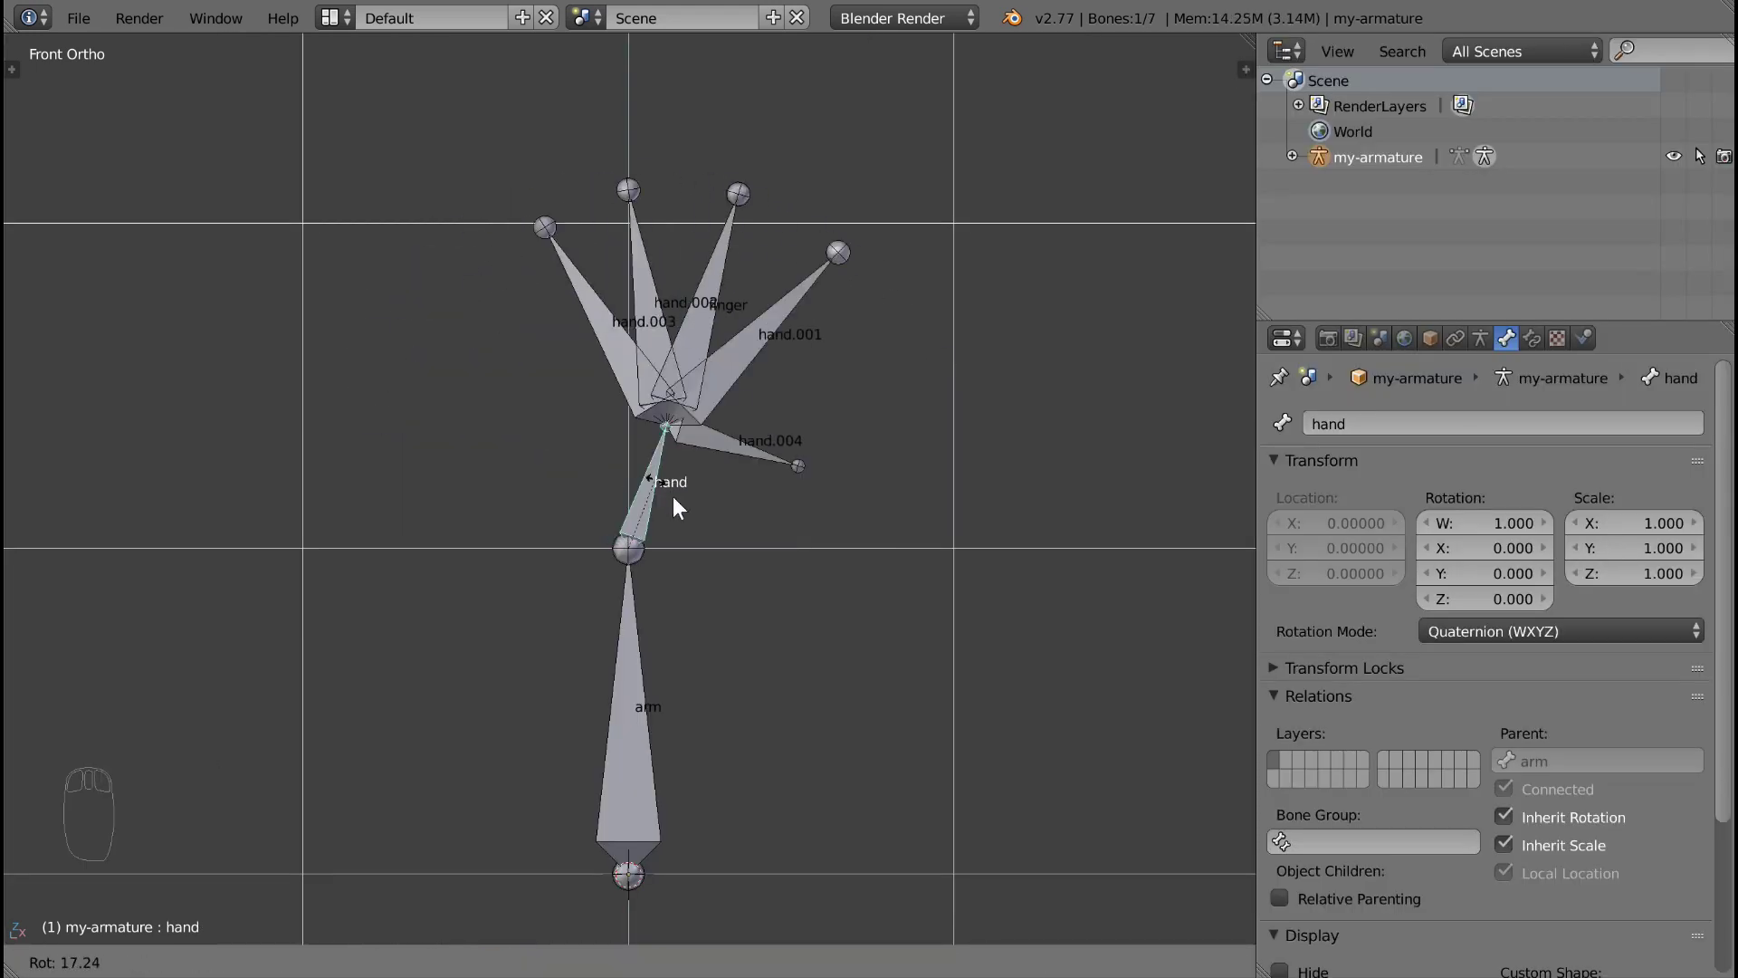